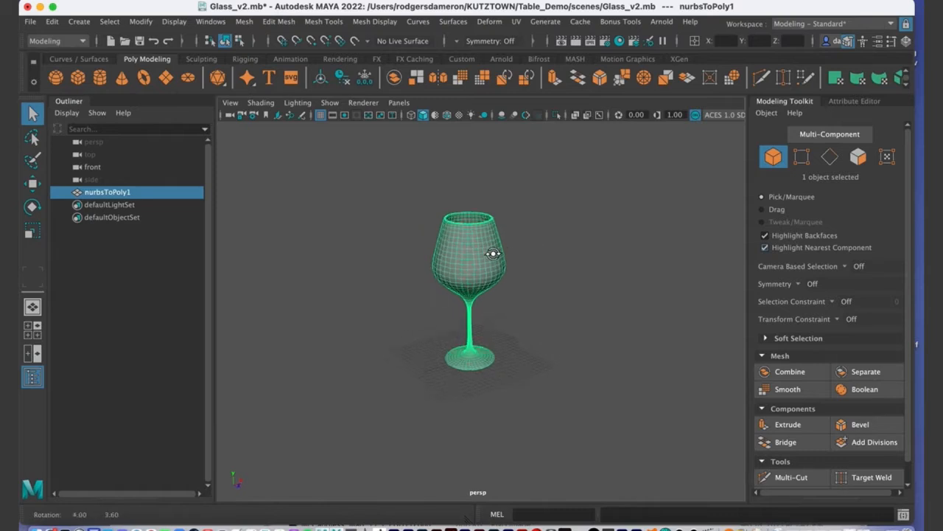
Step: Inspect the wine glass mesh from several angles and distances
{"action": "right_click_drag", "start_coordinate": [494, 267], "coordinate": [514, 258], "text": "alt"}
{"action": "left_click_drag", "start_coordinate": [515, 258], "coordinate": [476, 249], "text": "alt"}
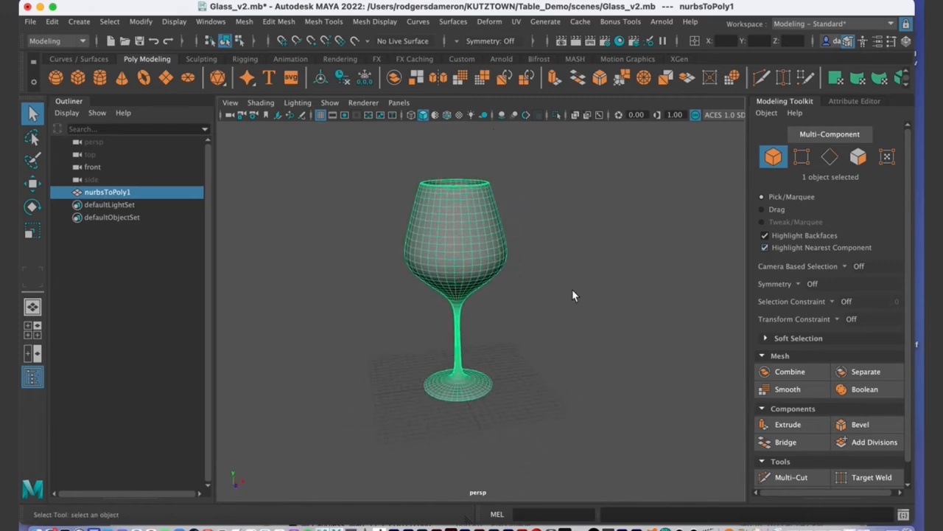
{"action": "right_click_drag", "start_coordinate": [458, 317], "coordinate": [508, 272], "text": "alt"}
{"action": "left_click_drag", "start_coordinate": [540, 280], "coordinate": [438, 270], "text": "alt"}
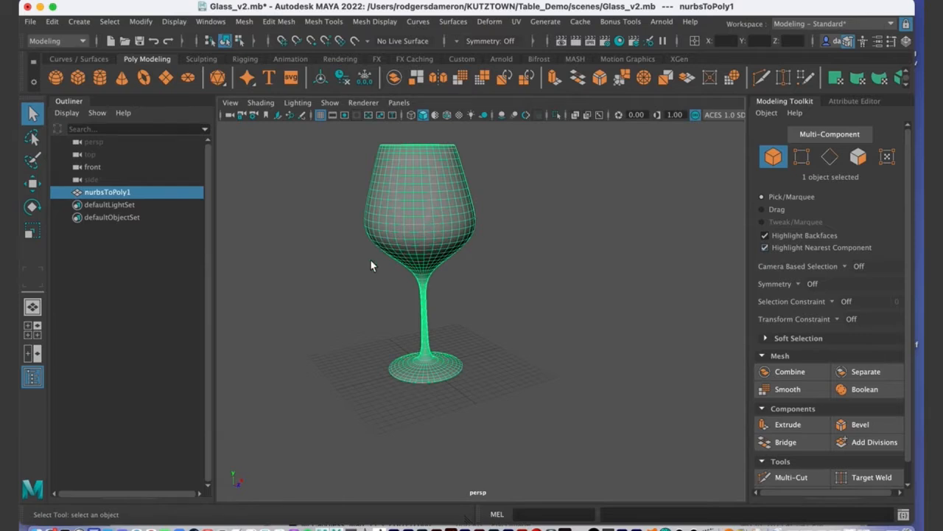
{"action": "left_click_drag", "start_coordinate": [321, 234], "coordinate": [354, 236], "text": "alt"}
{"action": "middle_click_drag", "start_coordinate": [354, 236], "coordinate": [380, 213], "text": "alt"}
{"action": "right_click_drag", "start_coordinate": [380, 213], "coordinate": [274, 174], "text": "alt"}
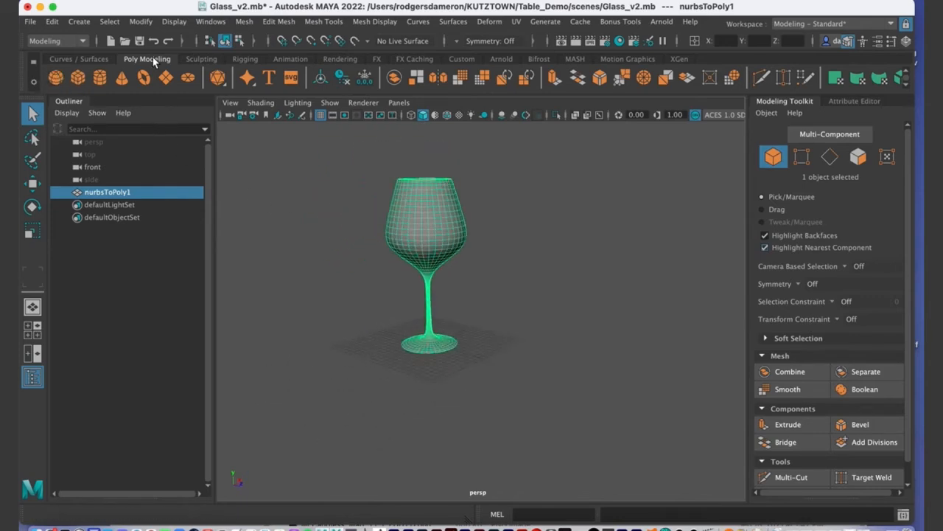
Step: Create a polygon sphere and move it along the X axis to stand beside the wine glass
{"action": "left_click", "coordinate": [193, 58]}
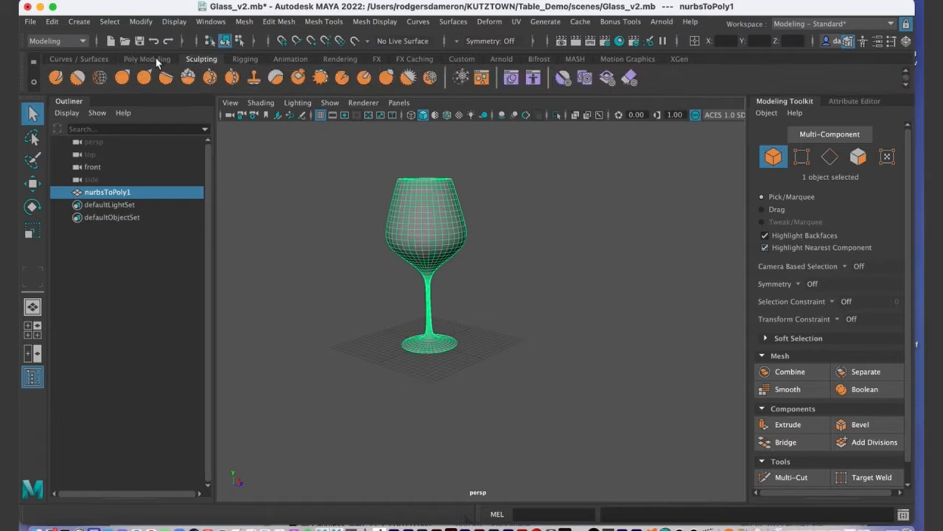
{"action": "left_click", "coordinate": [151, 59]}
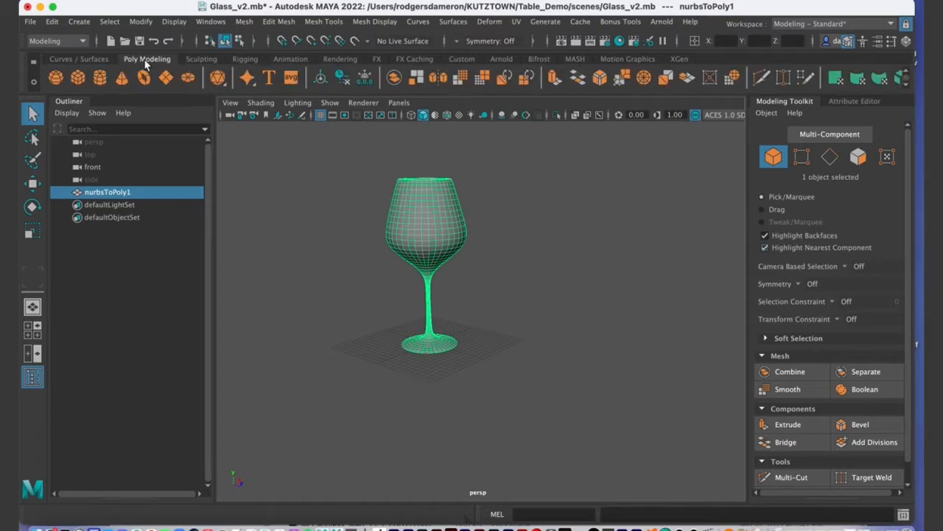
{"action": "left_click", "coordinate": [55, 80]}
{"action": "left_click_drag", "start_coordinate": [533, 339], "coordinate": [452, 319], "text": "alt"}
{"action": "mouse_move", "coordinate": [475, 355]}
{"action": "left_mouse_down", "text": "alt"}
{"action": "mouse_move", "coordinate": [506, 354]}
{"action": "mouse_move", "coordinate": [474, 354]}
{"action": "mouse_move", "coordinate": [449, 332]}
{"action": "mouse_move", "coordinate": [452, 354]}
{"action": "mouse_move", "coordinate": [451, 344]}
{"action": "mouse_move", "coordinate": [467, 354]}
{"action": "left_mouse_up", "text": "alt"}
{"action": "key", "text": "w"}
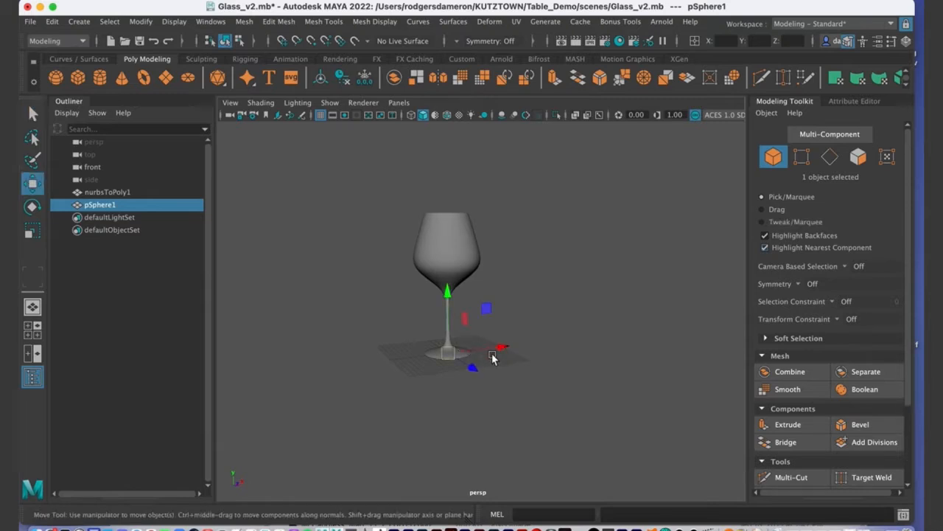
{"action": "left_click_drag", "start_coordinate": [511, 344], "coordinate": [452, 356]}
Step: Scale the sphere up uniformly until it is slightly wider than the bowl of the glass
{"action": "key", "text": "e"}
{"action": "key", "text": "r"}
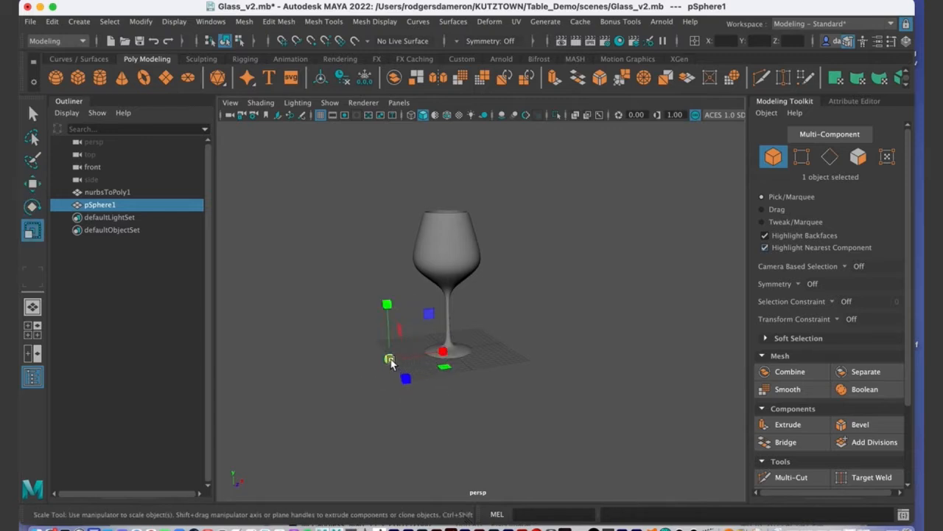
{"action": "left_click_drag", "start_coordinate": [390, 361], "coordinate": [440, 328]}
{"action": "middle_click_drag", "start_coordinate": [348, 321], "coordinate": [385, 243], "text": "alt"}
{"action": "right_click_drag", "start_coordinate": [385, 243], "coordinate": [470, 253], "text": "alt"}
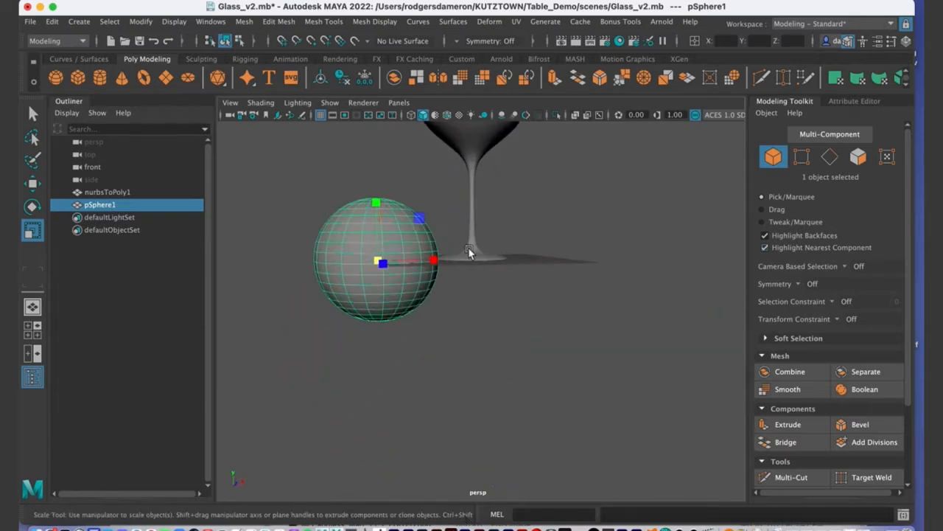
{"action": "middle_click_drag", "start_coordinate": [406, 232], "coordinate": [461, 269], "text": "alt"}
{"action": "right_click_drag", "start_coordinate": [461, 270], "coordinate": [519, 274], "text": "alt"}
{"action": "left_click_drag", "start_coordinate": [480, 251], "coordinate": [449, 302], "text": "alt"}
{"action": "key", "text": "q"}
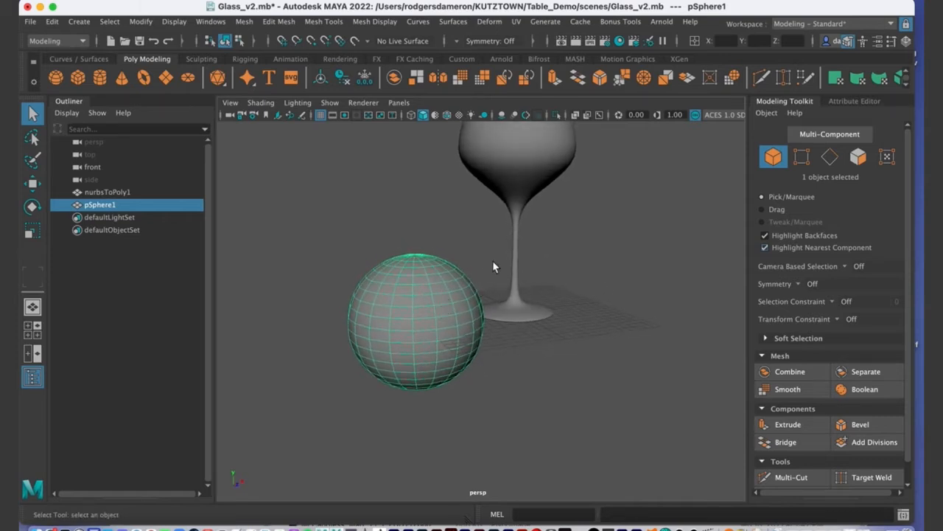
Step: Set the sphere's Subdivisions Axis to 50 in its polySphere1 creation attributes
{"action": "left_click", "coordinate": [852, 100]}
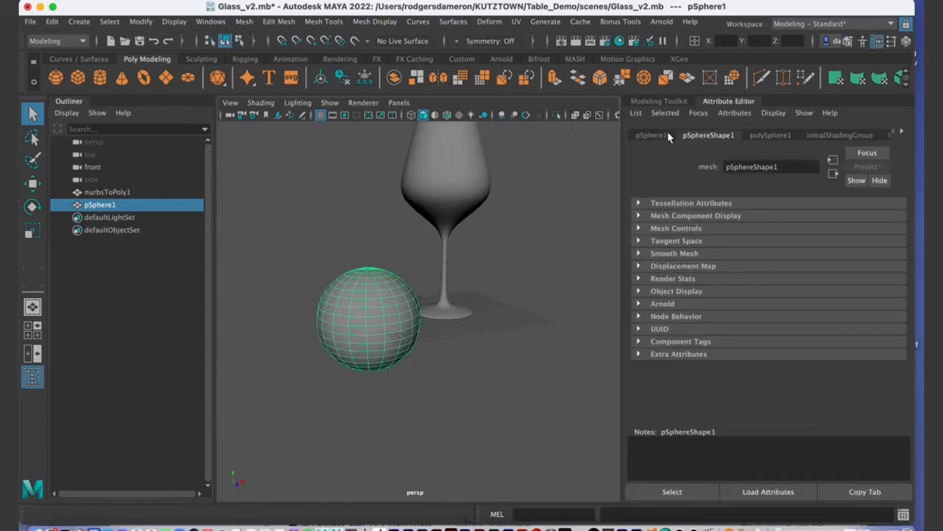
{"action": "left_click", "coordinate": [767, 136]}
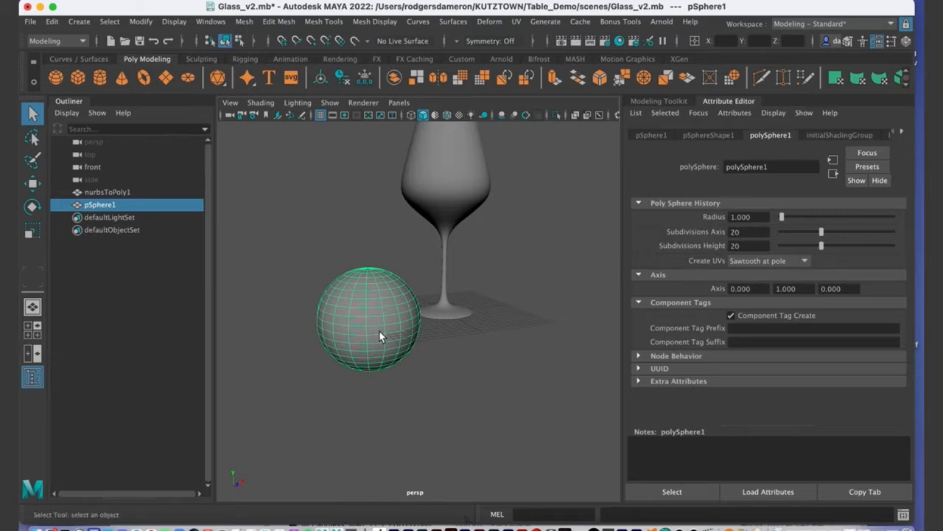
{"action": "scroll", "coordinate": [379, 337], "scroll_direction": "up", "scroll_amount": 3}
{"action": "double_click", "coordinate": [746, 233]}
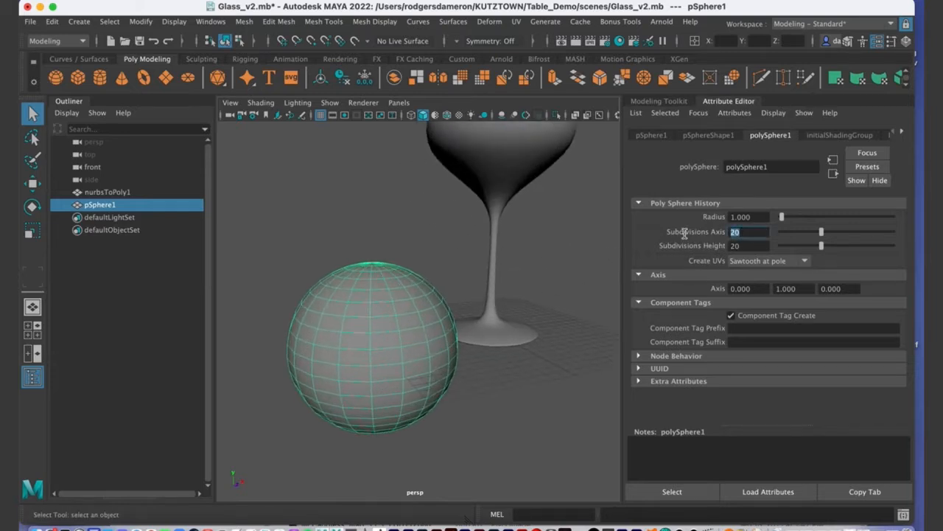
{"action": "type", "text": "50"}
{"action": "key", "text": "Return"}
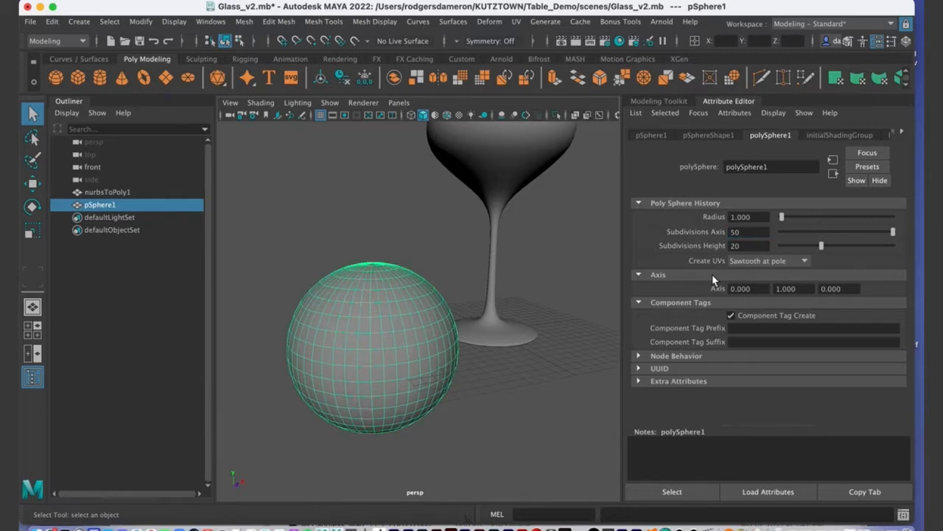
Step: Set the sphere's Subdivisions Height to 50
{"action": "left_click", "coordinate": [749, 245]}
{"action": "left_click_drag", "start_coordinate": [371, 310], "coordinate": [391, 314], "text": "alt"}
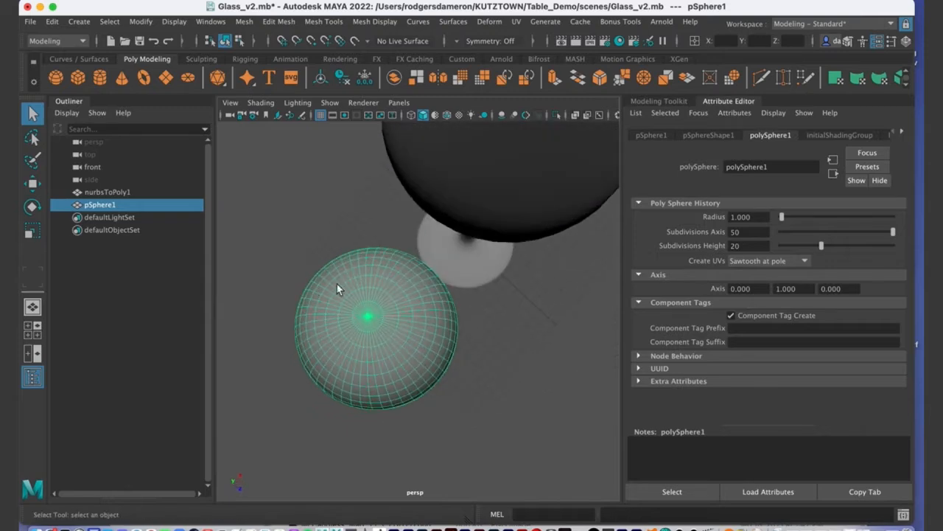
{"action": "left_click_drag", "start_coordinate": [394, 340], "coordinate": [381, 300], "text": "alt"}
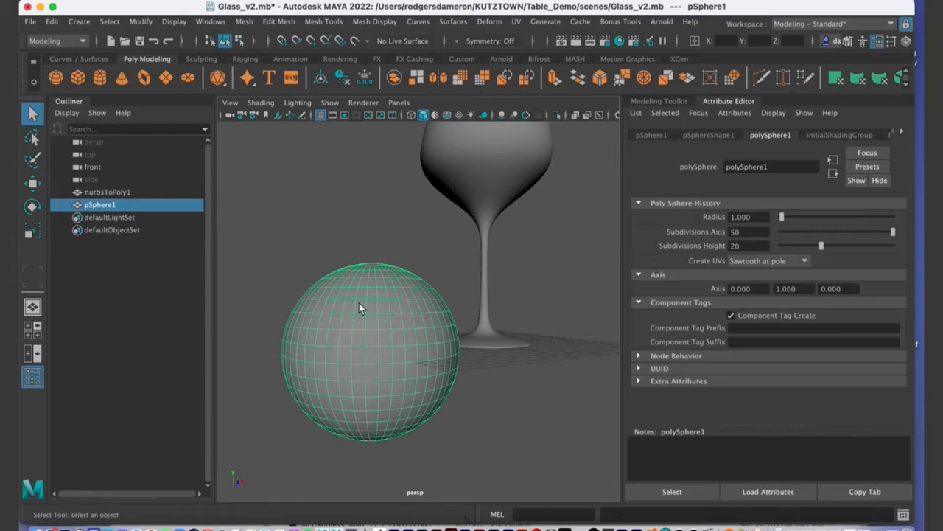
{"action": "left_click_drag", "start_coordinate": [392, 372], "coordinate": [385, 398], "text": "alt"}
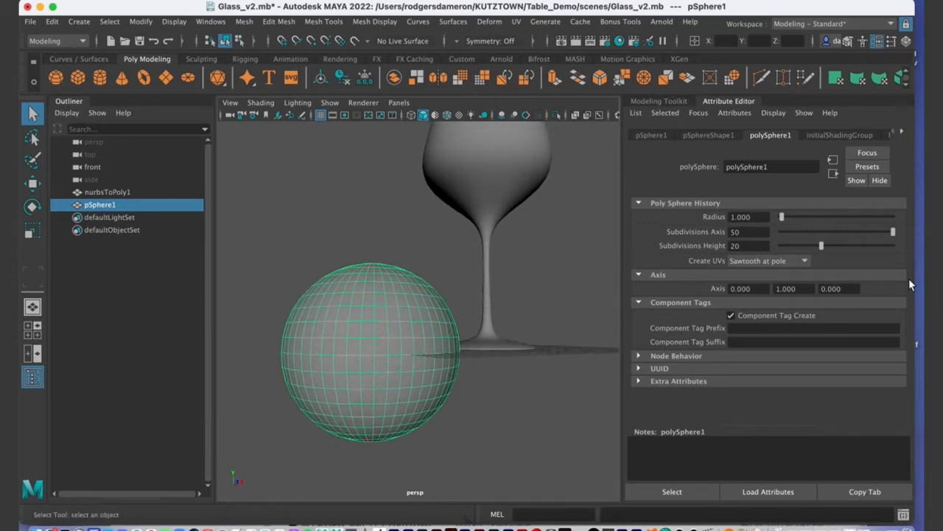
{"action": "left_click_drag", "start_coordinate": [823, 249], "coordinate": [917, 242]}
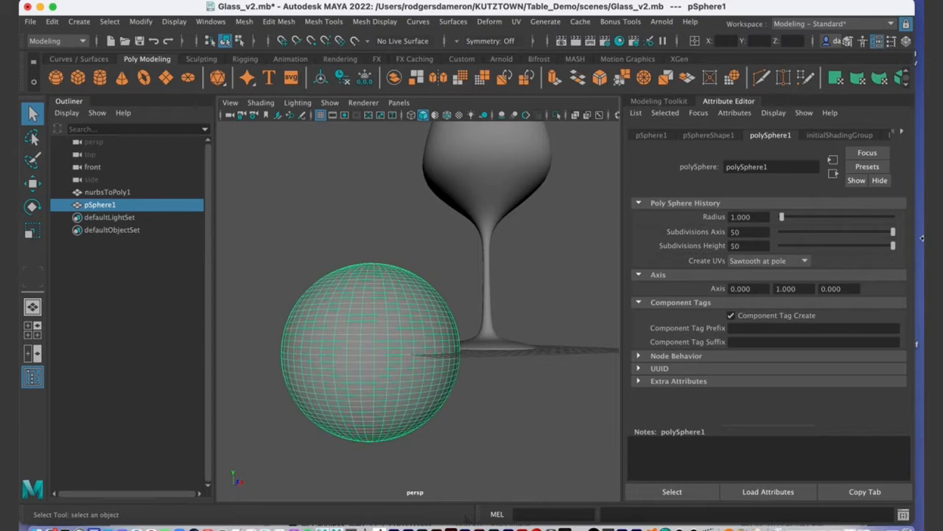
{"action": "mouse_move", "coordinate": [411, 333]}
{"action": "left_mouse_down", "text": "alt"}
{"action": "mouse_move", "coordinate": [394, 333]}
{"action": "mouse_move", "coordinate": [418, 360]}
{"action": "mouse_move", "coordinate": [402, 360]}
{"action": "mouse_move", "coordinate": [391, 327]}
{"action": "mouse_move", "coordinate": [369, 329]}
{"action": "mouse_move", "coordinate": [452, 331]}
{"action": "mouse_move", "coordinate": [400, 332]}
{"action": "mouse_move", "coordinate": [421, 333]}
{"action": "mouse_move", "coordinate": [423, 341]}
{"action": "left_mouse_up", "text": "alt"}
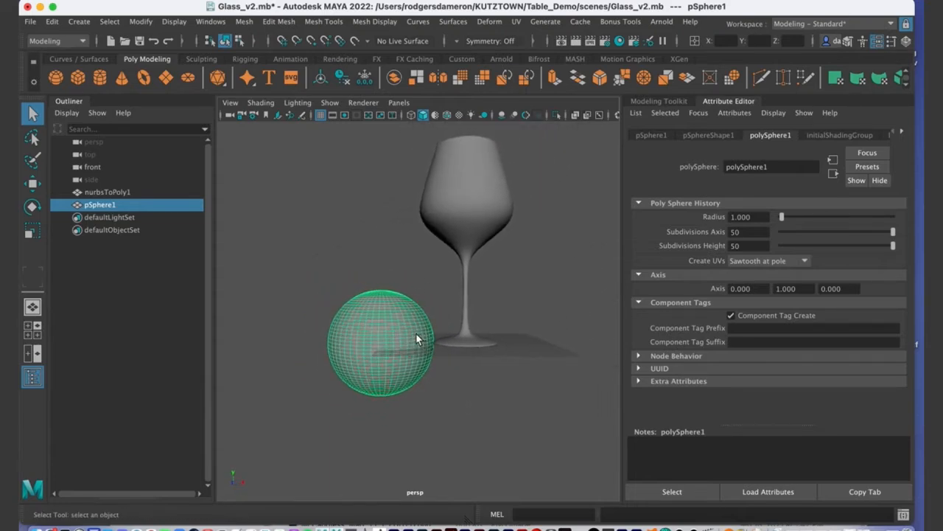
Step: Raise the sphere along the Y axis to a height of about 7.3 cm
{"action": "key", "text": "w"}
{"action": "key", "text": "e"}
{"action": "key", "text": "w"}
{"action": "left_click_drag", "start_coordinate": [380, 286], "coordinate": [379, 236]}
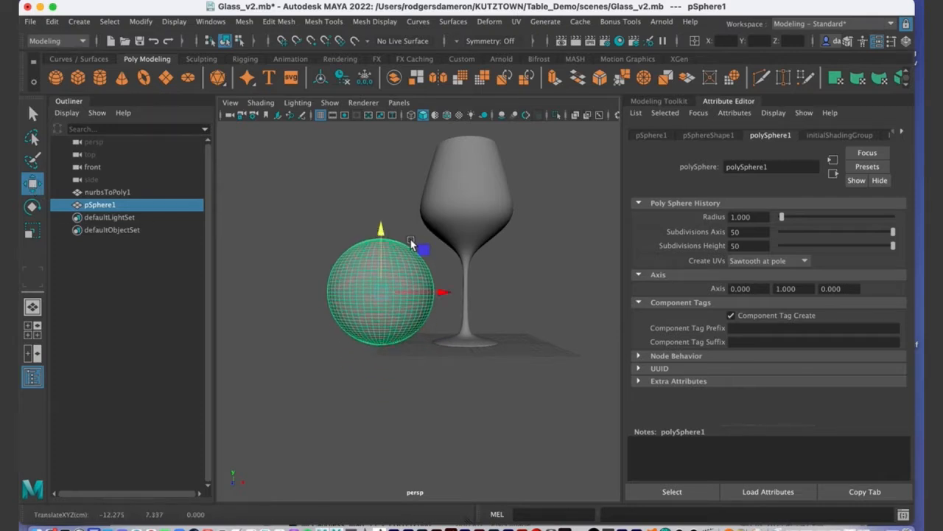
Step: Fine-tune the sphere's height in the front view so it rests level with the glass's base, and return to the perspective view
{"action": "key", "text": "space"}
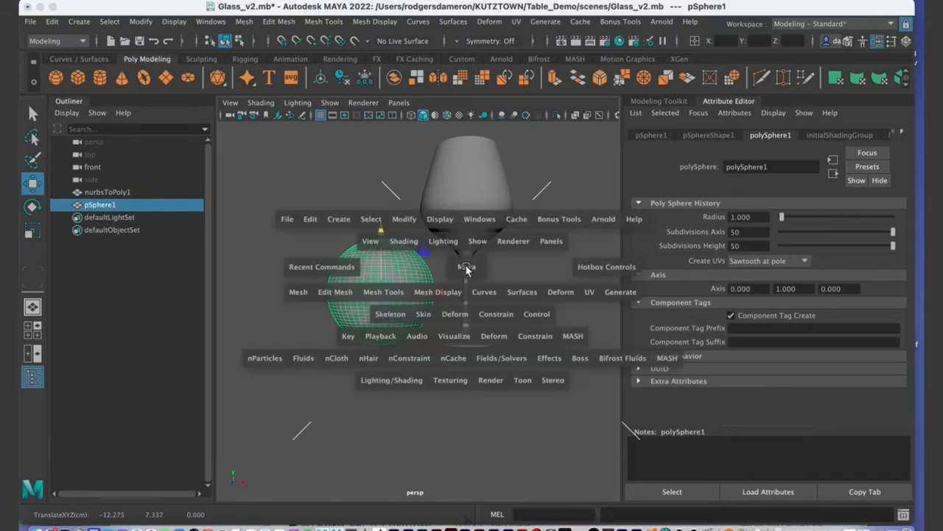
{"action": "key", "text": "space"}
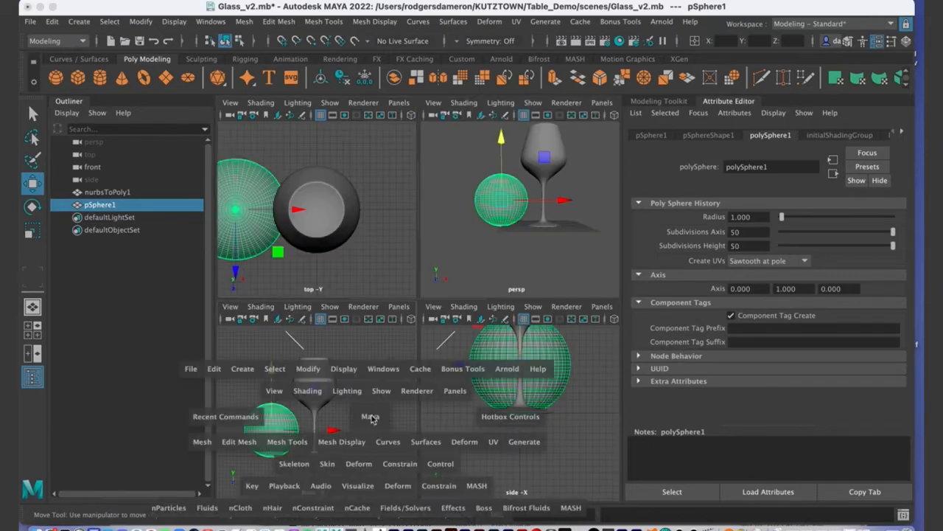
{"action": "middle_click_drag", "start_coordinate": [392, 292], "coordinate": [415, 220], "text": "alt"}
{"action": "scroll", "coordinate": [347, 244], "scroll_direction": "up", "scroll_amount": 8}
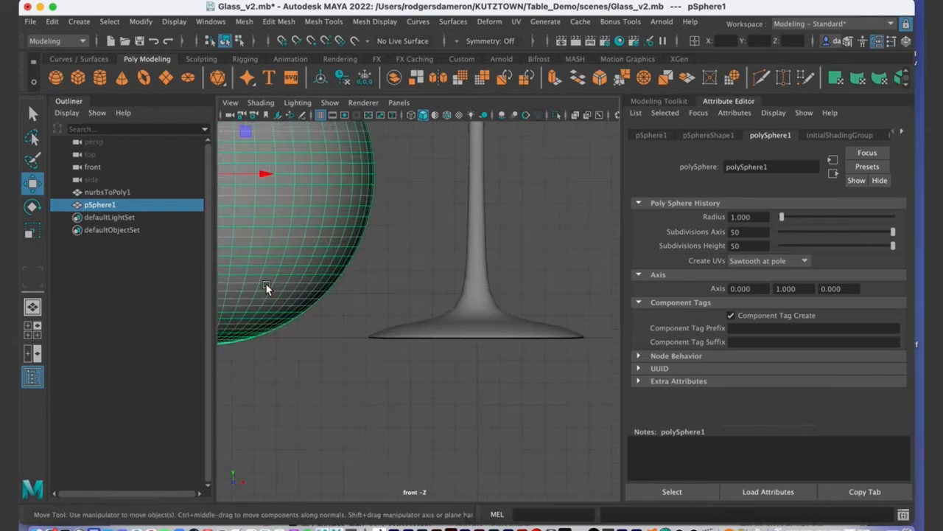
{"action": "middle_click_drag", "start_coordinate": [267, 288], "coordinate": [431, 339], "text": "alt"}
{"action": "left_click_drag", "start_coordinate": [370, 161], "coordinate": [372, 159]}
{"action": "scroll", "coordinate": [516, 295], "scroll_direction": "down", "scroll_amount": 5}
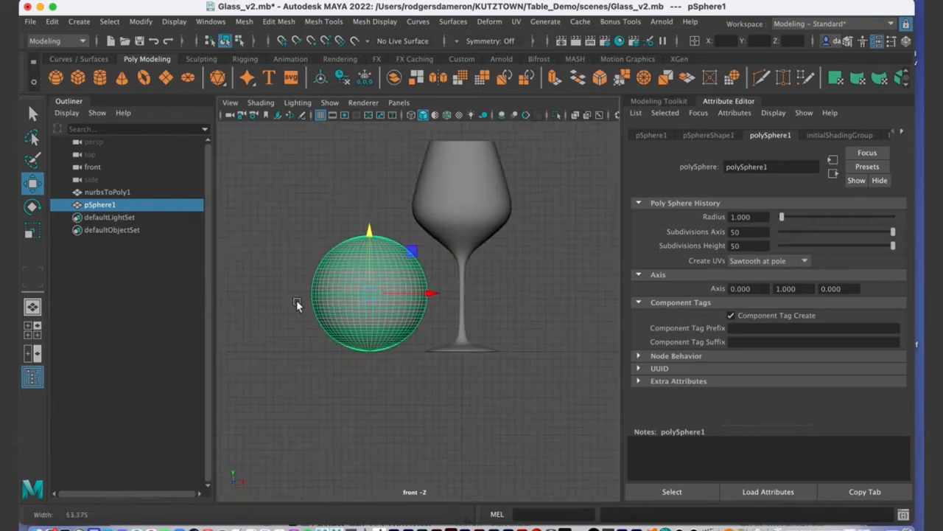
{"action": "key", "text": "space"}
{"action": "left_click_drag", "start_coordinate": [508, 221], "coordinate": [436, 230], "text": "alt"}
{"action": "key", "text": "q"}
{"action": "key", "text": "space"}
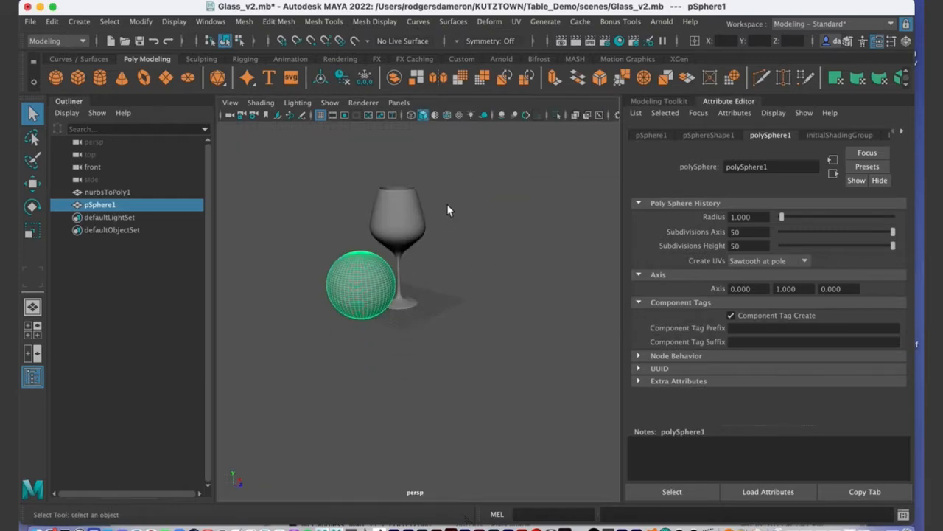
Step: Create a polygon plane at the origin under the wine glass and clear the selection
{"action": "left_click_drag", "start_coordinate": [439, 272], "coordinate": [405, 281], "text": "alt"}
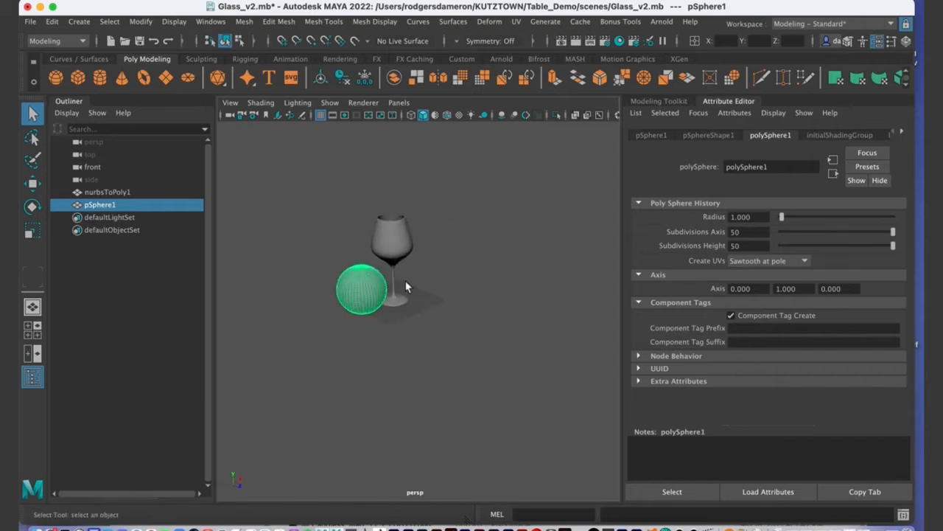
{"action": "key", "text": "f"}
{"action": "right_click_drag", "start_coordinate": [568, 293], "coordinate": [446, 274], "text": "alt"}
{"action": "middle_click_drag", "start_coordinate": [446, 274], "coordinate": [406, 262], "text": "alt"}
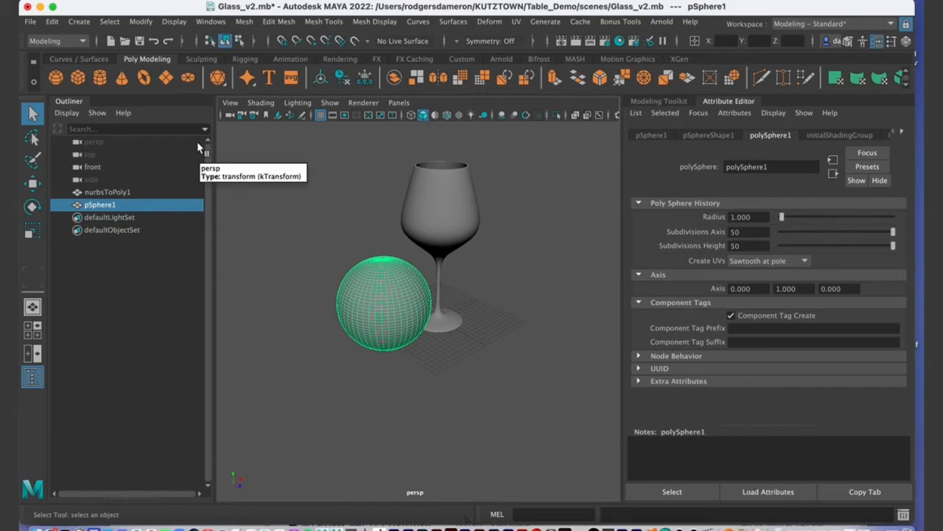
{"action": "left_click", "coordinate": [165, 78]}
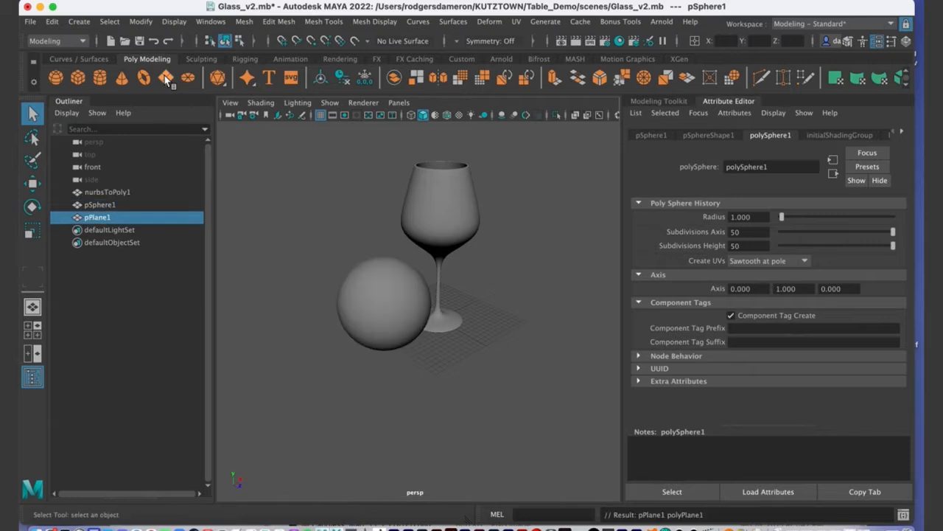
{"action": "left_click", "coordinate": [493, 337]}
{"action": "left_click_drag", "start_coordinate": [493, 337], "coordinate": [437, 328], "text": "alt"}
{"action": "right_click_drag", "start_coordinate": [438, 327], "coordinate": [381, 297], "text": "alt"}
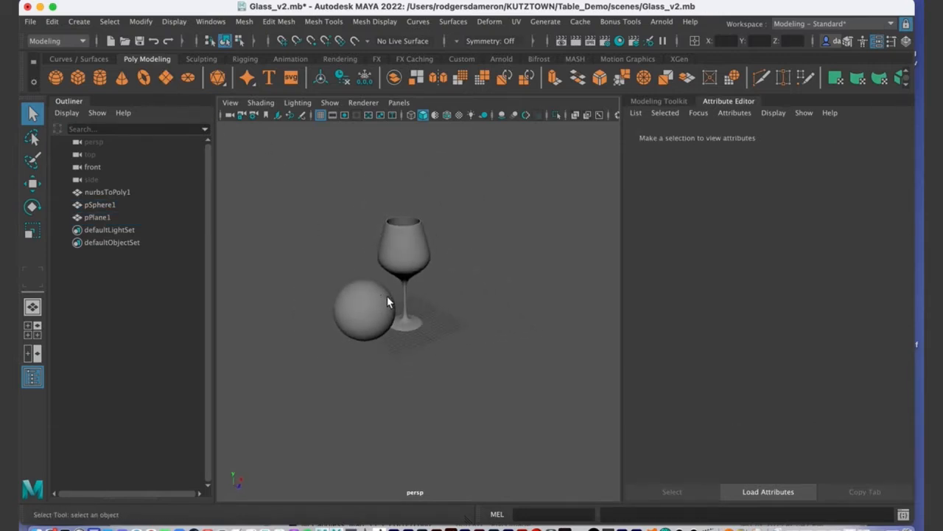
Step: Select pPlane1 with the Scale tool active and bring up the Outliner
{"action": "key", "text": "e"}
{"action": "key", "text": "r"}
{"action": "mouse_move", "coordinate": [431, 329]}
{"action": "left_mouse_down", "text": "alt"}
{"action": "mouse_move", "coordinate": [422, 304]}
{"action": "mouse_move", "coordinate": [422, 329]}
{"action": "left_mouse_up", "text": "alt"}
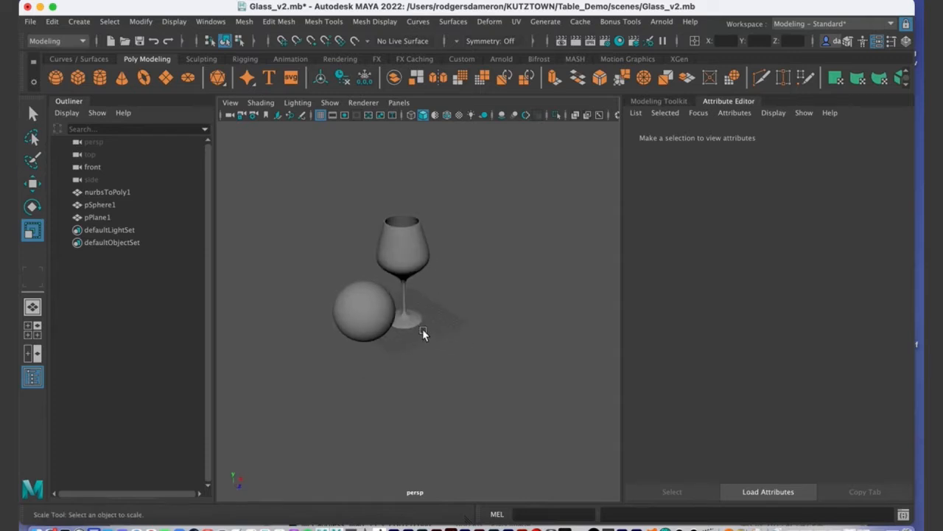
{"action": "left_click", "coordinate": [85, 217]}
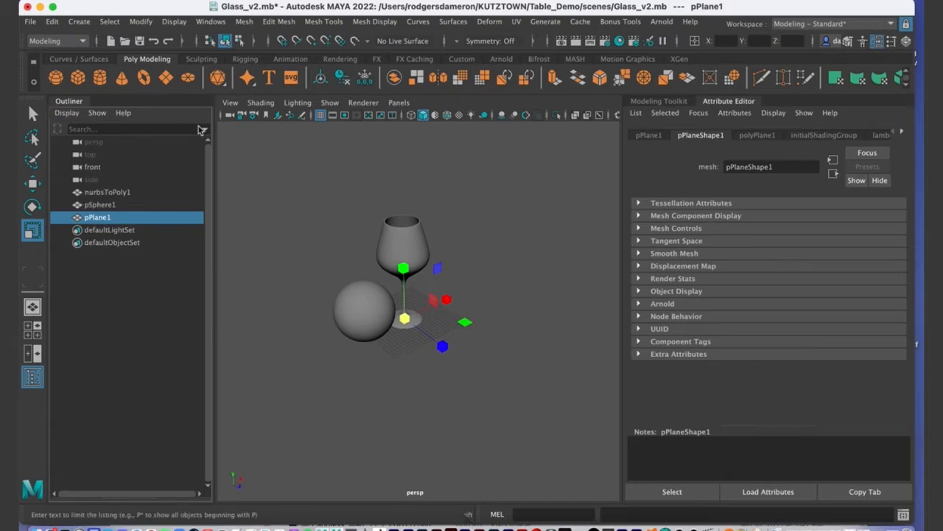
{"action": "left_click", "coordinate": [212, 21]}
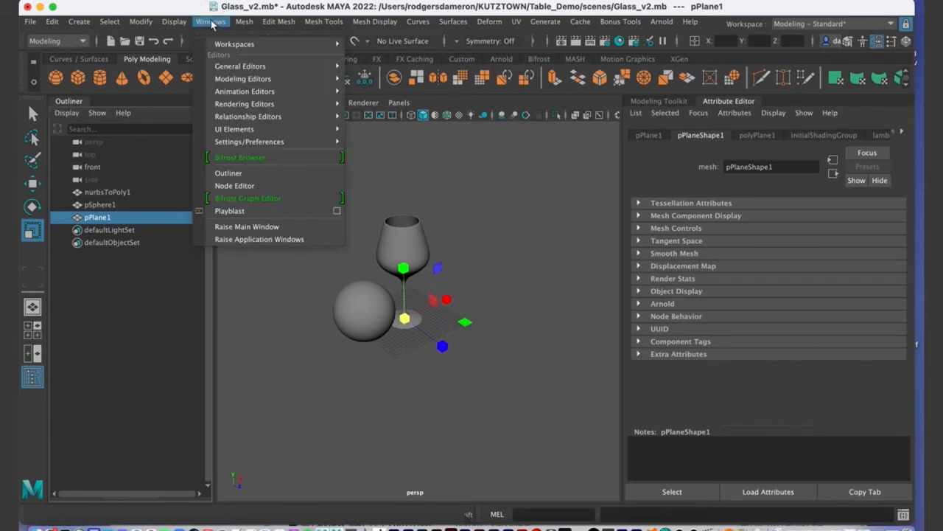
{"action": "left_click", "coordinate": [250, 174]}
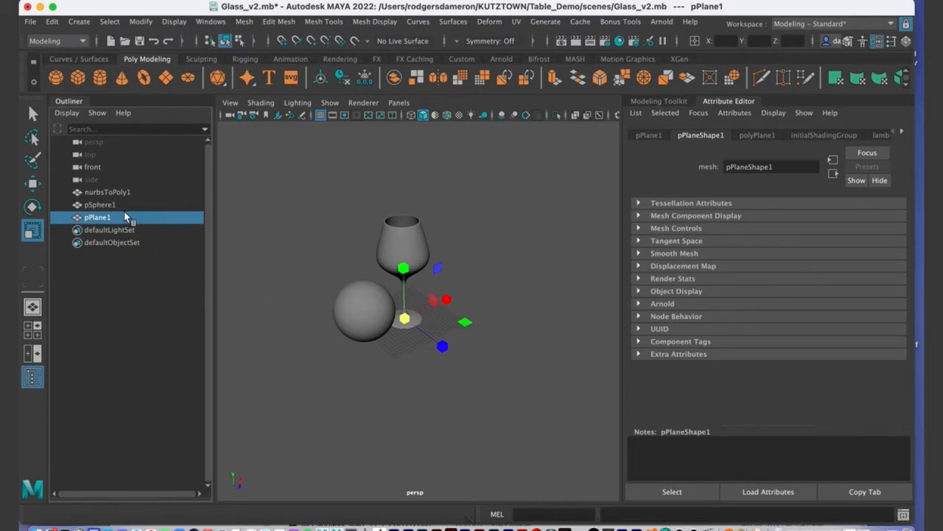
Step: Rename the wine glass mesh nurbsToPoly1 to glass_object
{"action": "left_click", "coordinate": [111, 192]}
{"action": "double_click", "coordinate": [111, 192]}
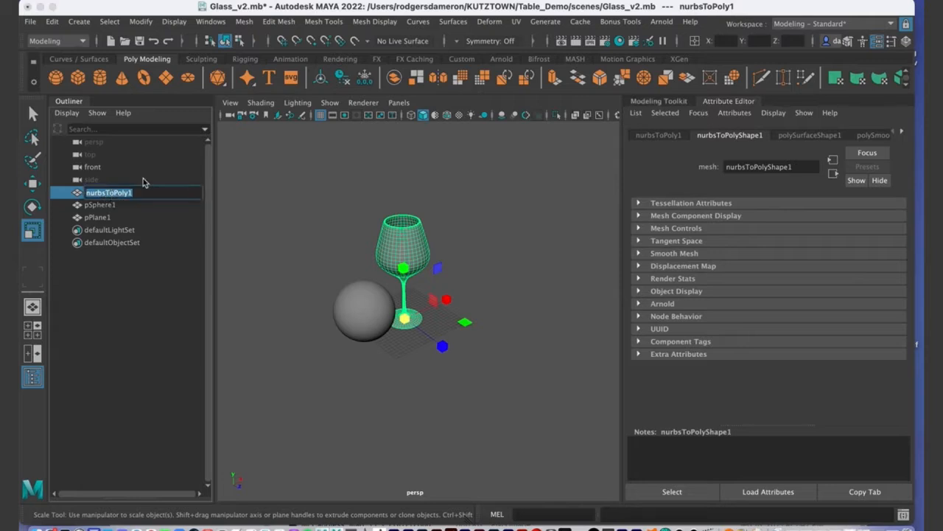
{"action": "type", "text": "glass_object"}
{"action": "key", "text": "Return"}
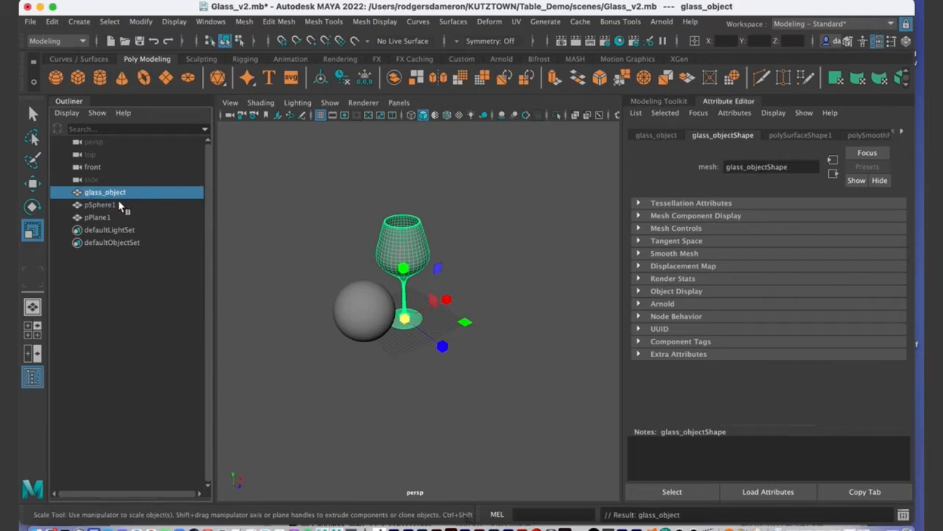
Step: Rename the sphere mesh pSphere1 to Sphere_Object in the Outliner
{"action": "double_click", "coordinate": [100, 204]}
{"action": "type", "text": "Sphere_Object"}
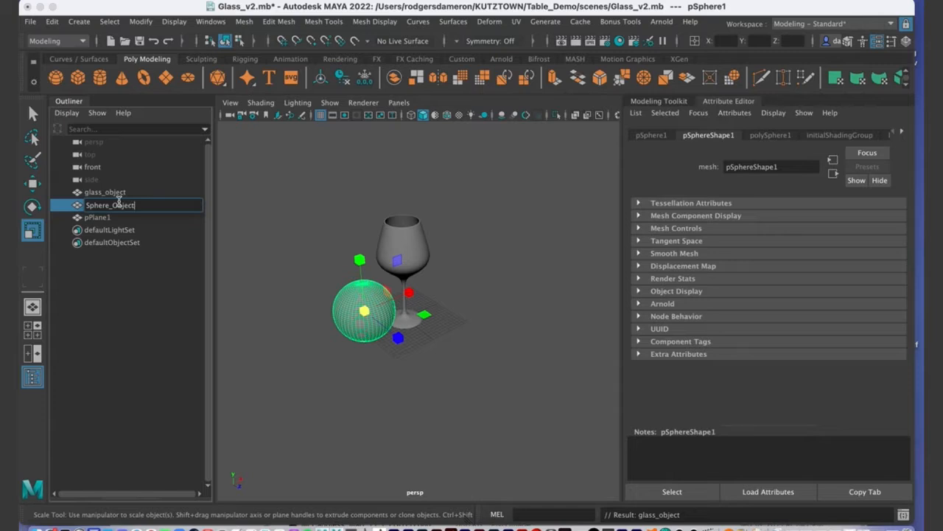
{"action": "key", "text": "Return"}
Step: Rename the ground plane pPlane1 to Cyc_Object
{"action": "left_click", "coordinate": [109, 218]}
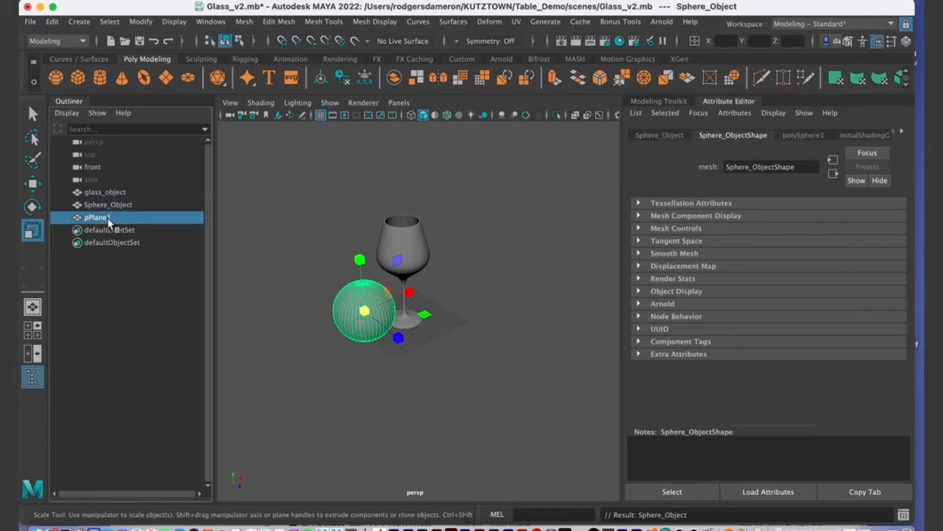
{"action": "double_click", "coordinate": [108, 218]}
{"action": "type", "text": "Cyc_Object"}
{"action": "key", "text": "Return"}
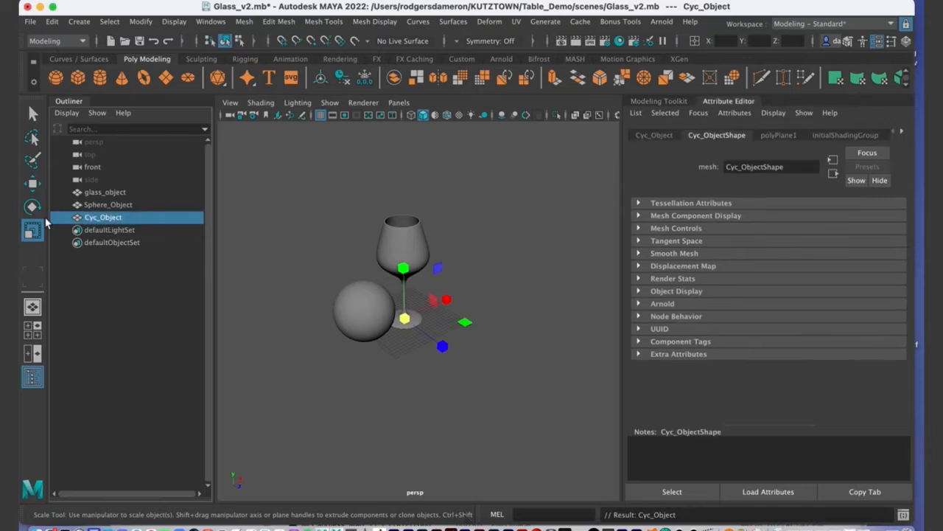
Step: Scale Cyc_Object up uniformly to about 145 so it forms a large floor under the glass and sphere, and return to the Select tool
{"action": "mouse_move", "coordinate": [406, 322]}
{"action": "left_mouse_down", "text": "alt"}
{"action": "mouse_move", "coordinate": [403, 288]}
{"action": "mouse_move", "coordinate": [396, 331]}
{"action": "mouse_move", "coordinate": [411, 329]}
{"action": "left_mouse_up", "text": "alt"}
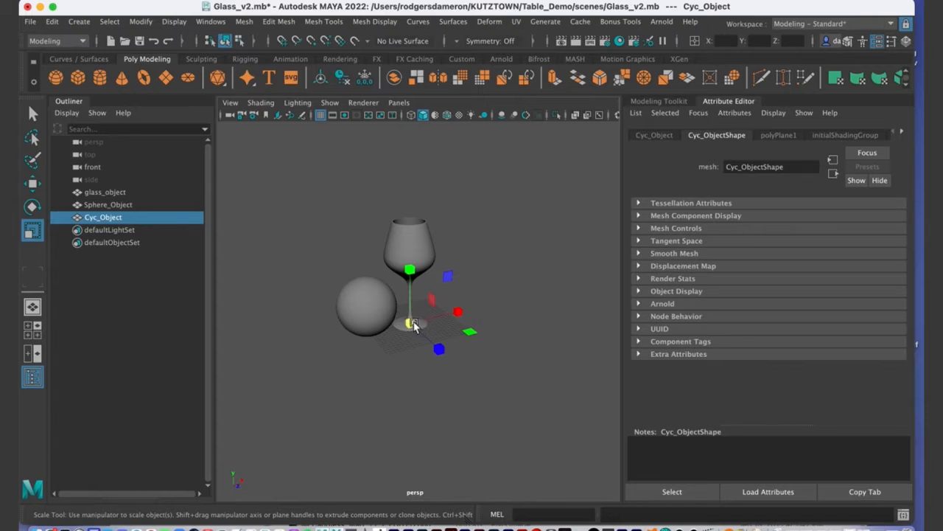
{"action": "left_click_drag", "start_coordinate": [412, 326], "coordinate": [708, 279]}
{"action": "right_click_drag", "start_coordinate": [708, 279], "coordinate": [411, 328], "text": "alt"}
{"action": "left_click_drag", "start_coordinate": [411, 328], "coordinate": [457, 317]}
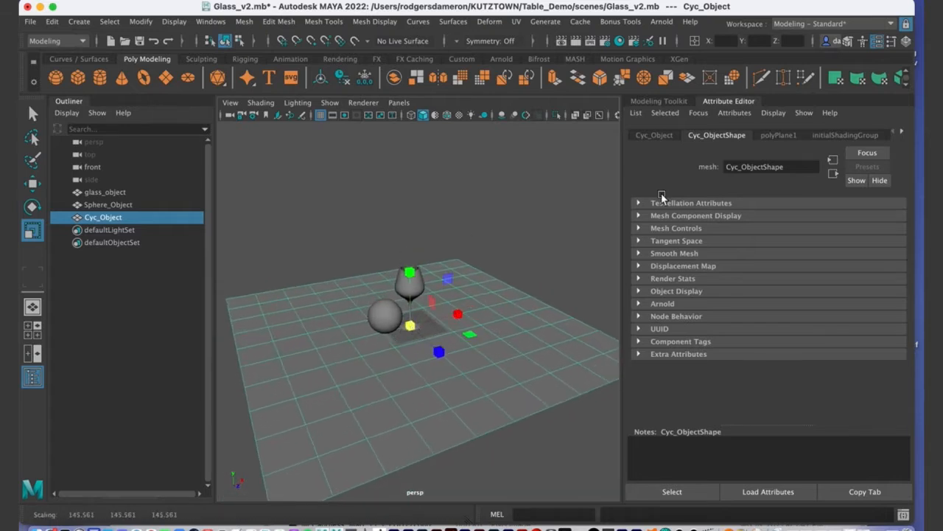
{"action": "left_click", "coordinate": [664, 101]}
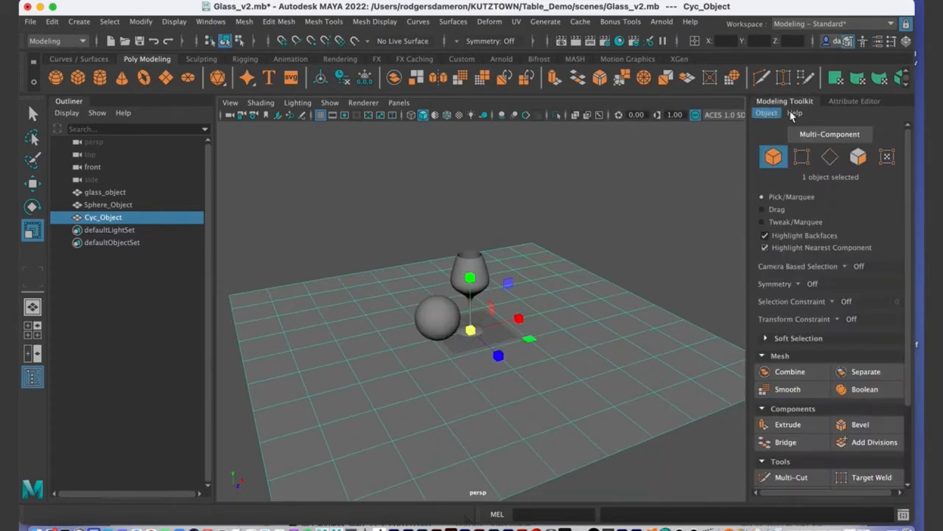
{"action": "left_click", "coordinate": [852, 103]}
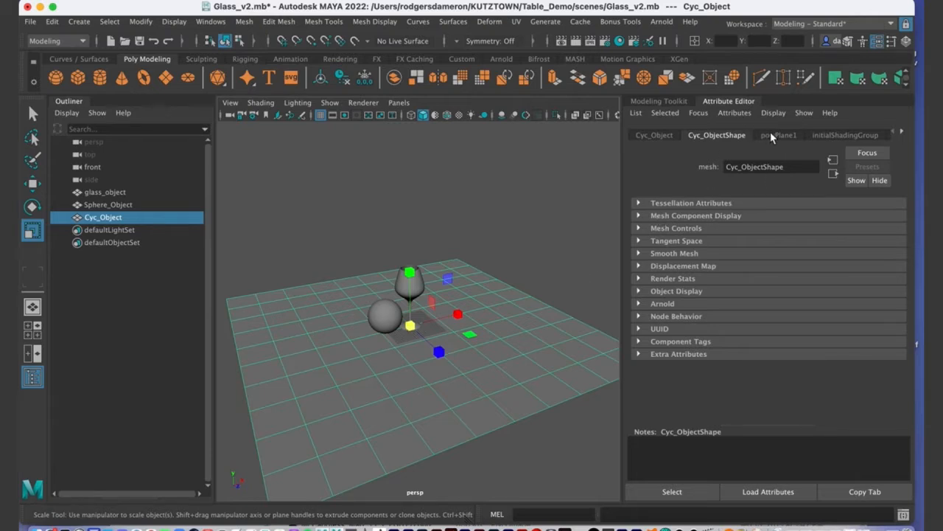
{"action": "mouse_move", "coordinate": [382, 318]}
{"action": "left_mouse_down", "text": "alt"}
{"action": "mouse_move", "coordinate": [398, 369]}
{"action": "mouse_move", "coordinate": [382, 314]}
{"action": "mouse_move", "coordinate": [409, 325]}
{"action": "left_mouse_up", "text": "alt"}
{"action": "key", "text": "q"}
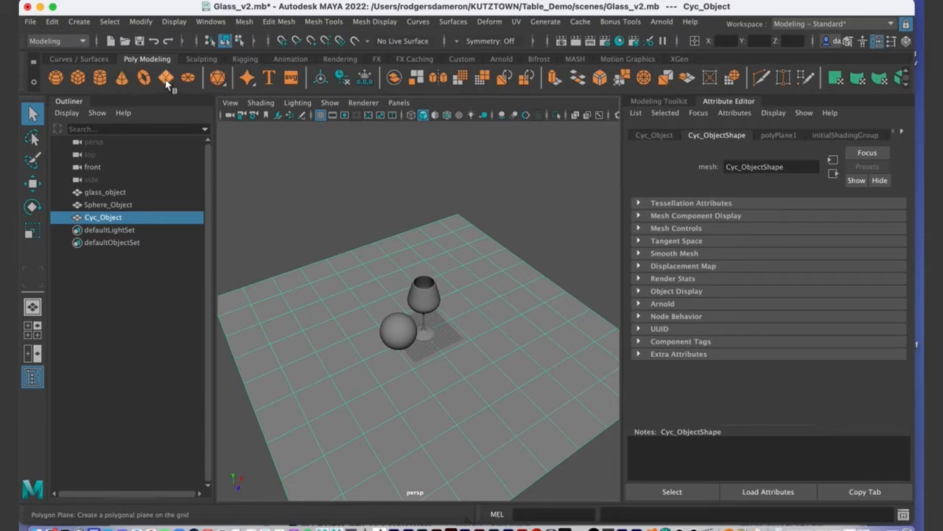
Step: Switch Cyc_Object to edge selection and select the edge loop around its outer border
{"action": "left_click_drag", "start_coordinate": [399, 321], "coordinate": [348, 285], "text": "alt"}
{"action": "right_click", "coordinate": [324, 310]}
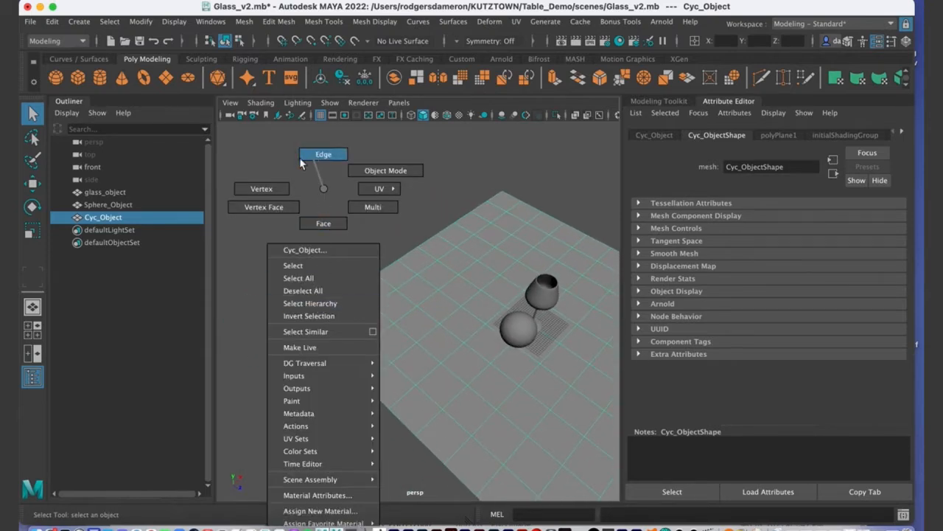
{"action": "left_click", "coordinate": [324, 155]}
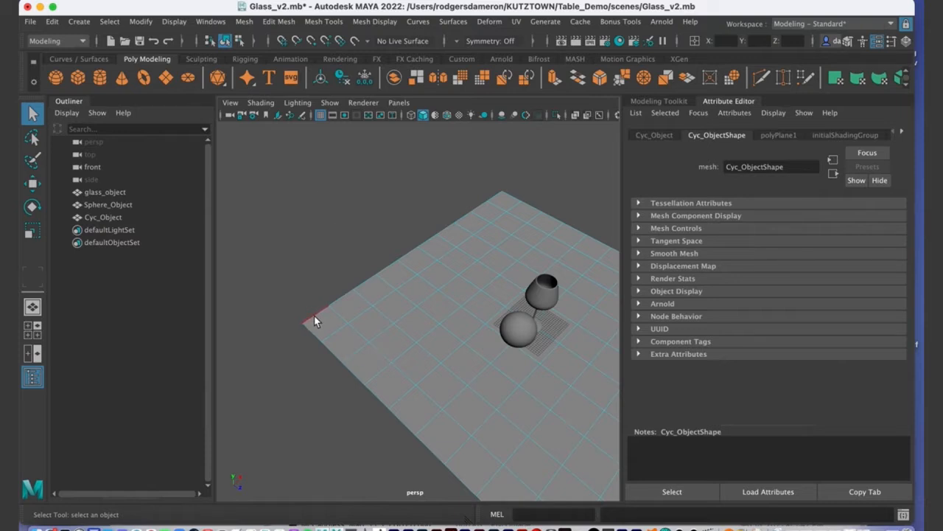
{"action": "left_click", "coordinate": [334, 309]}
{"action": "double_click", "coordinate": [341, 297]}
{"action": "key", "text": "f"}
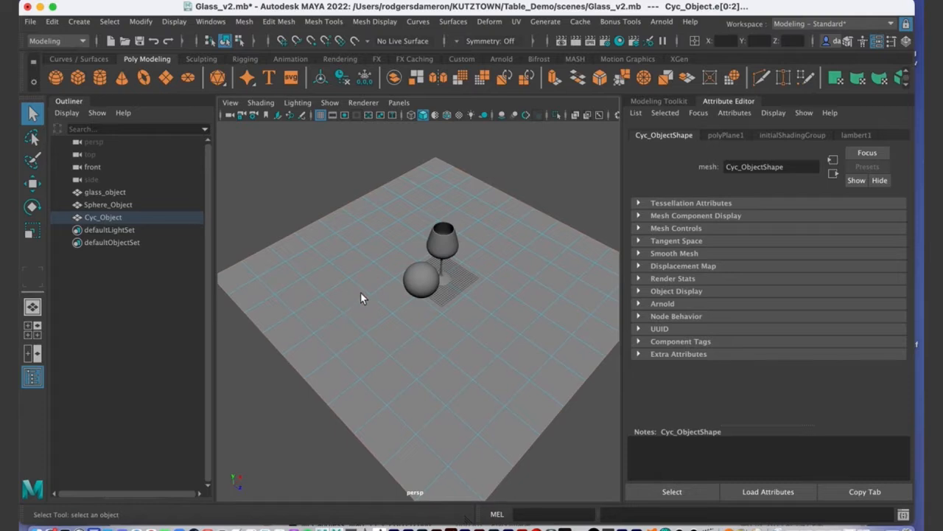
Step: Select an interior edge loop of Cyc_Object and add a second loop to the selection
{"action": "left_click_drag", "start_coordinate": [429, 268], "coordinate": [413, 277], "text": "alt"}
{"action": "left_click", "coordinate": [333, 318]}
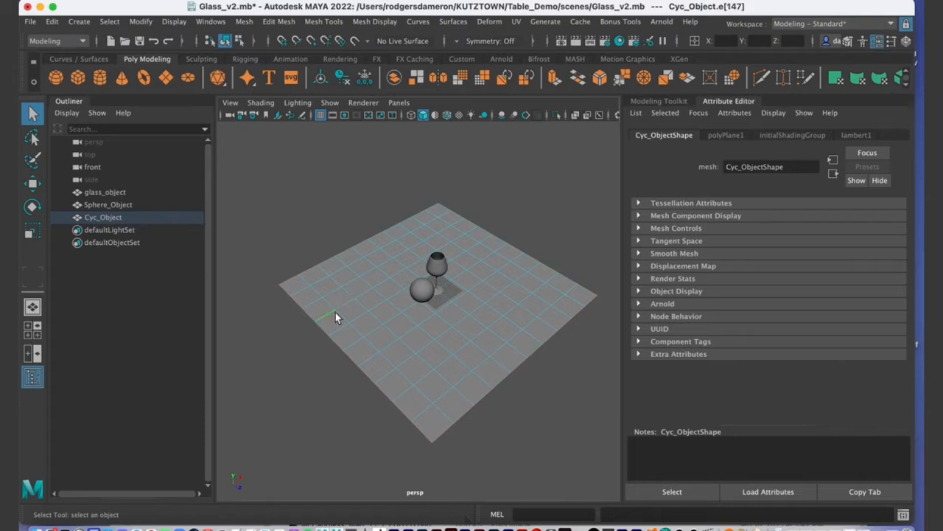
{"action": "mouse_move", "coordinate": [398, 350]}
{"action": "left_mouse_down", "text": "alt"}
{"action": "mouse_move", "coordinate": [443, 362]}
{"action": "mouse_move", "coordinate": [404, 358]}
{"action": "left_mouse_up", "text": "alt"}
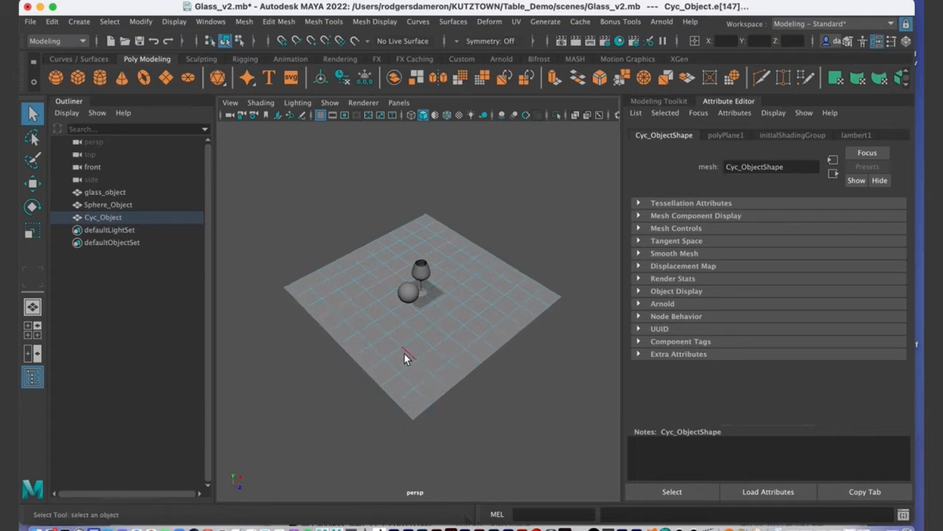
{"action": "left_click", "coordinate": [421, 366]}
{"action": "double_click", "coordinate": [426, 366], "text": "shift"}
Step: Select the plane's border loop again and remove the front edges, keeping only the two adjoining back sides selected
{"action": "middle_click_drag", "start_coordinate": [393, 328], "coordinate": [398, 338], "text": "alt"}
{"action": "left_click", "coordinate": [309, 288]}
{"action": "double_click", "coordinate": [312, 285]}
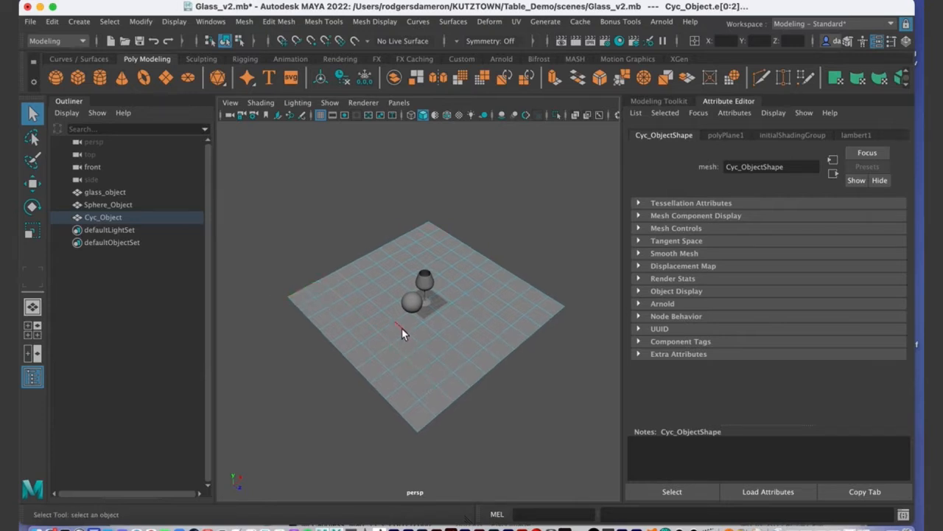
{"action": "left_click_drag", "start_coordinate": [402, 328], "coordinate": [381, 299], "text": "alt"}
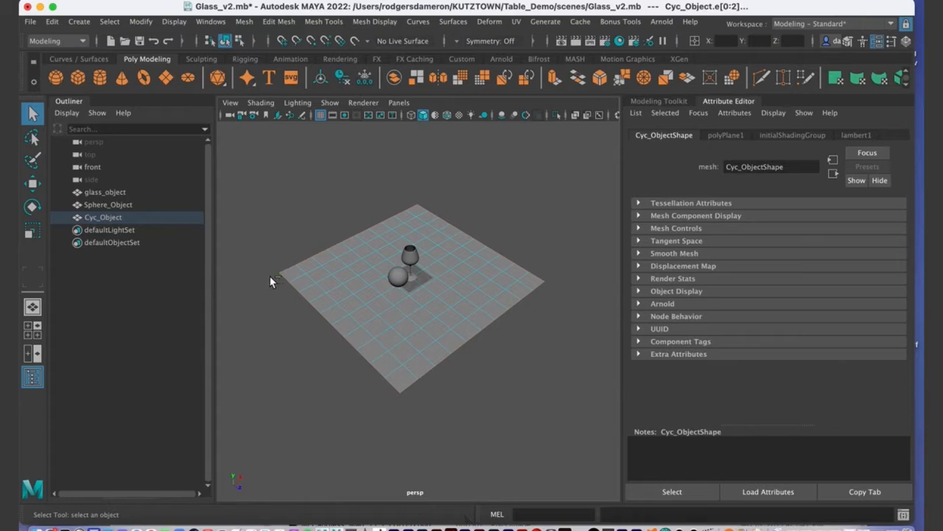
{"action": "left_click_drag", "start_coordinate": [357, 308], "coordinate": [515, 423]}
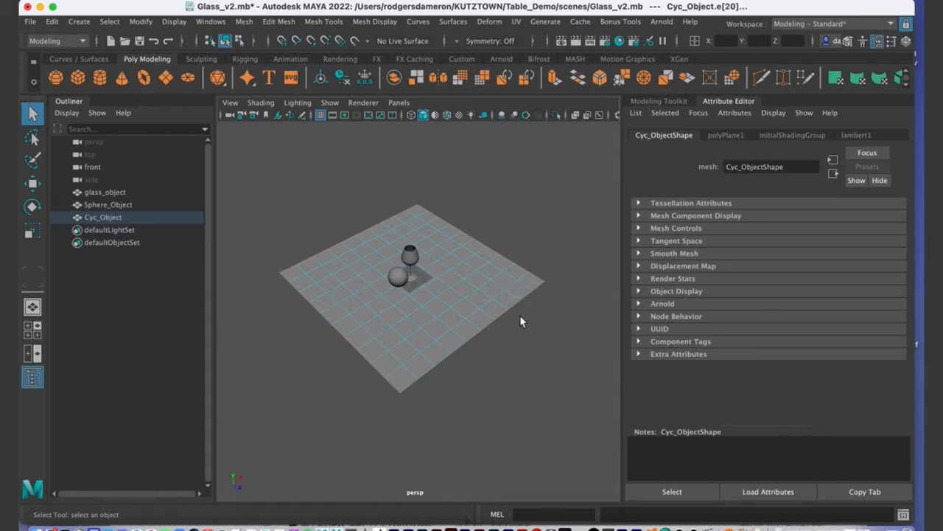
Step: Extrude the two back sides of Cyc_Object straight up by about 84 units to form two walls
{"action": "left_click_drag", "start_coordinate": [519, 315], "coordinate": [472, 329], "text": "alt"}
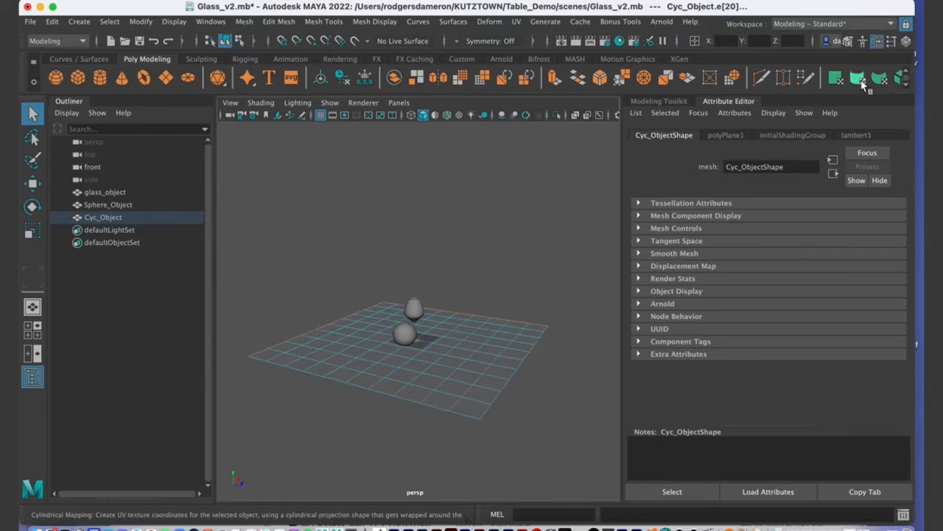
{"action": "left_click", "coordinate": [646, 101]}
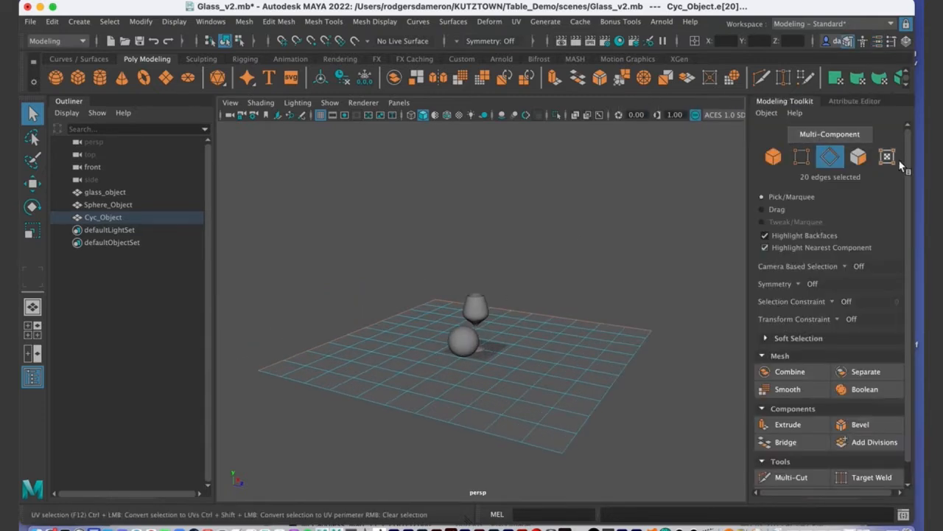
{"action": "left_click_drag", "start_coordinate": [908, 164], "coordinate": [908, 245]}
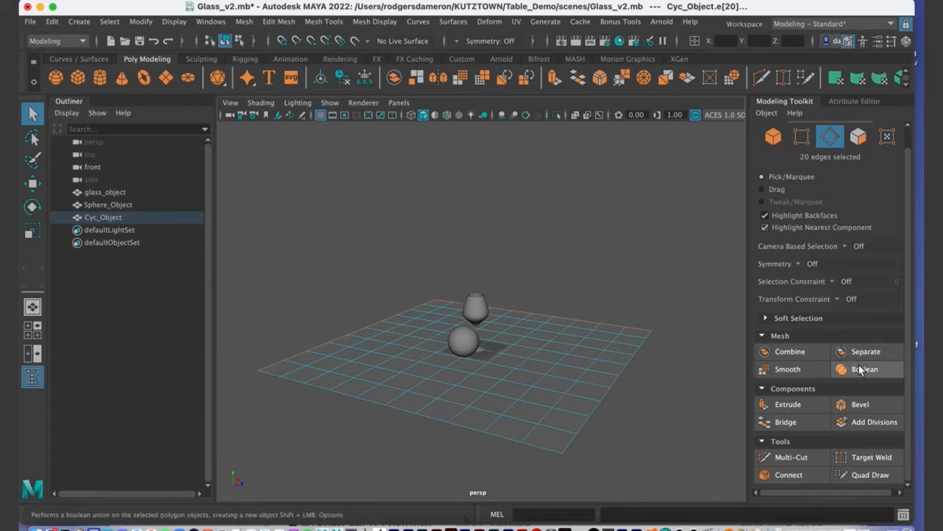
{"action": "left_click", "coordinate": [810, 403]}
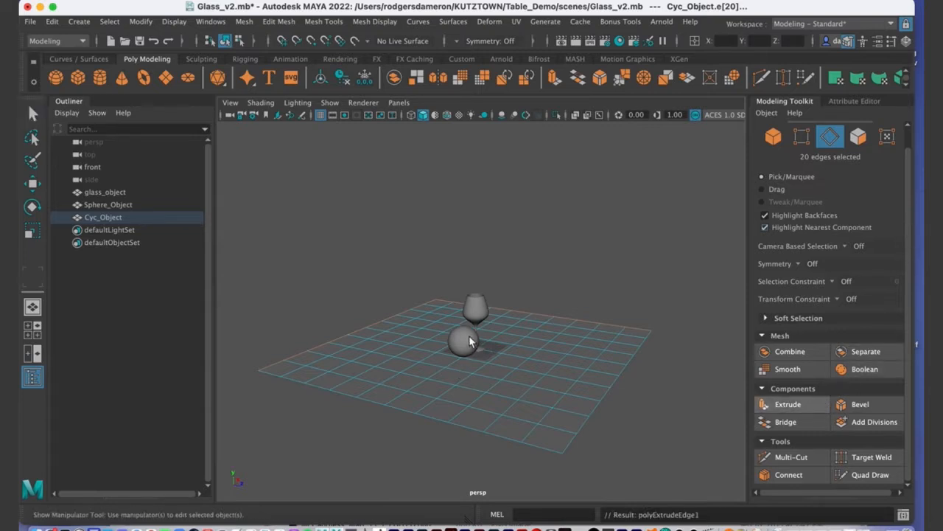
{"action": "left_click_drag", "start_coordinate": [565, 310], "coordinate": [485, 231], "text": "alt"}
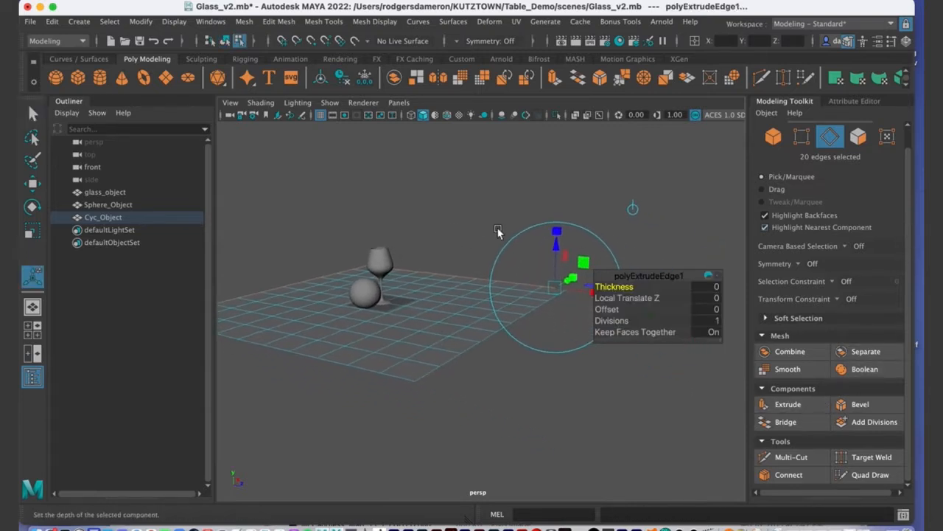
{"action": "left_click_drag", "start_coordinate": [559, 251], "coordinate": [562, 121]}
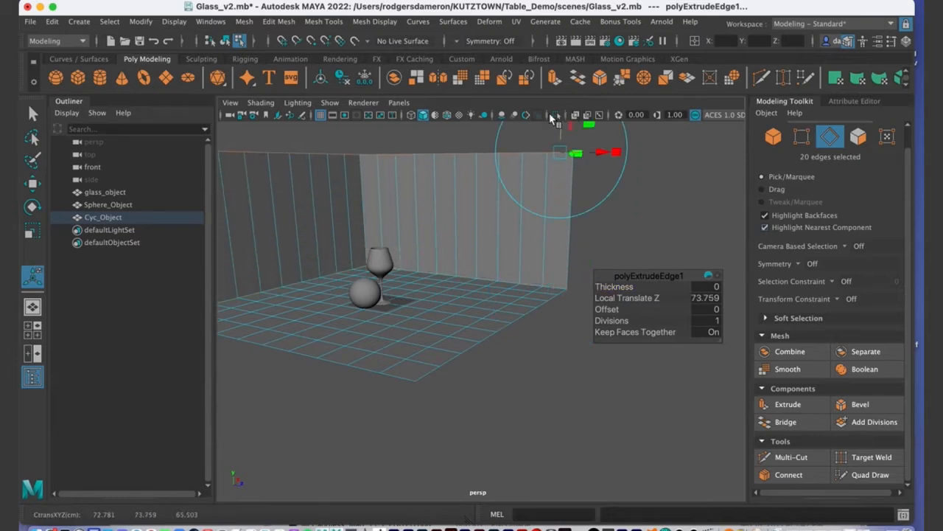
{"action": "scroll", "coordinate": [429, 267], "scroll_direction": "down", "scroll_amount": 3}
{"action": "left_click_drag", "start_coordinate": [541, 174], "coordinate": [544, 151]}
Step: Set the wall extrusion's divisions to 6
{"action": "left_click_drag", "start_coordinate": [496, 217], "coordinate": [399, 310], "text": "alt"}
{"action": "right_click_drag", "start_coordinate": [400, 311], "coordinate": [484, 311], "text": "alt"}
{"action": "left_click_drag", "start_coordinate": [406, 300], "coordinate": [434, 290], "text": "alt"}
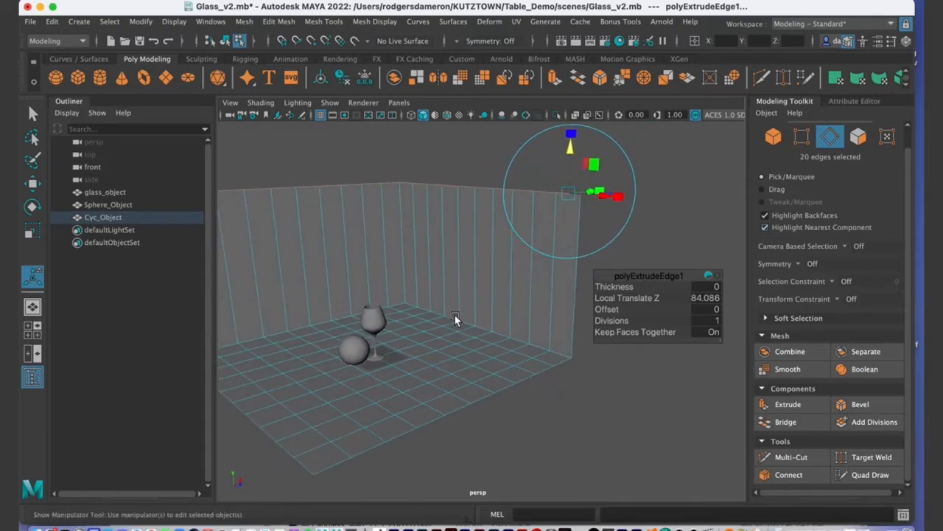
{"action": "middle_click_drag", "start_coordinate": [451, 314], "coordinate": [457, 301], "text": "alt"}
{"action": "right_click_drag", "start_coordinate": [457, 301], "coordinate": [429, 280], "text": "alt"}
{"action": "left_click_drag", "start_coordinate": [434, 278], "coordinate": [432, 295], "text": "alt"}
{"action": "middle_click_drag", "start_coordinate": [432, 295], "coordinate": [430, 280], "text": "alt"}
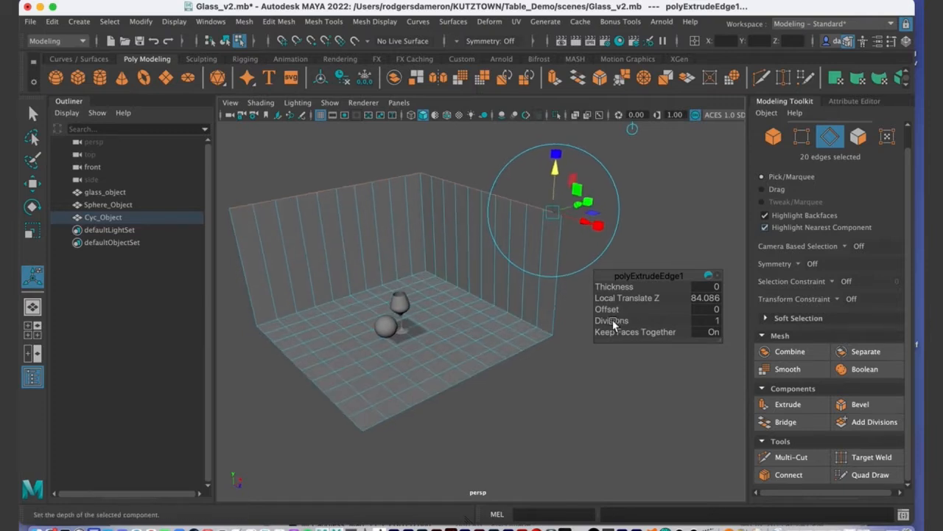
{"action": "left_click_drag", "start_coordinate": [609, 324], "coordinate": [627, 320]}
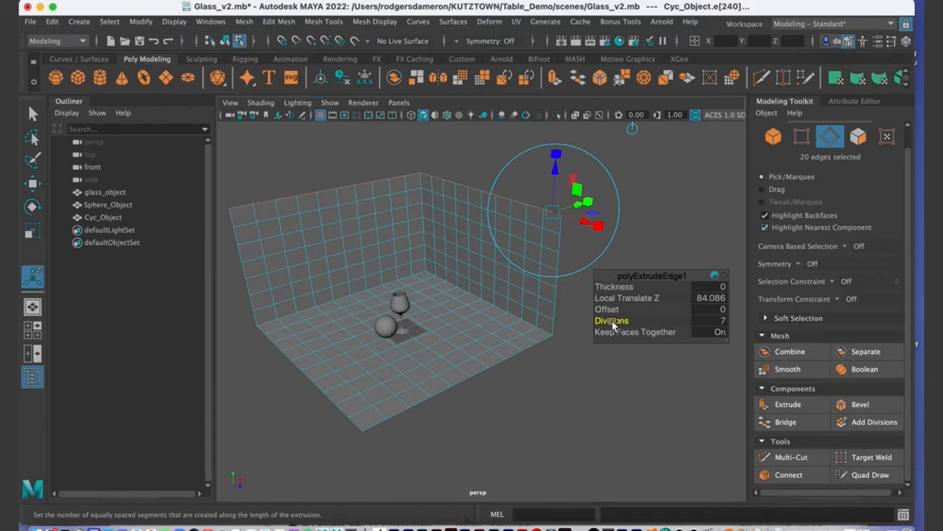
{"action": "left_click_drag", "start_coordinate": [613, 325], "coordinate": [541, 315], "text": "alt"}
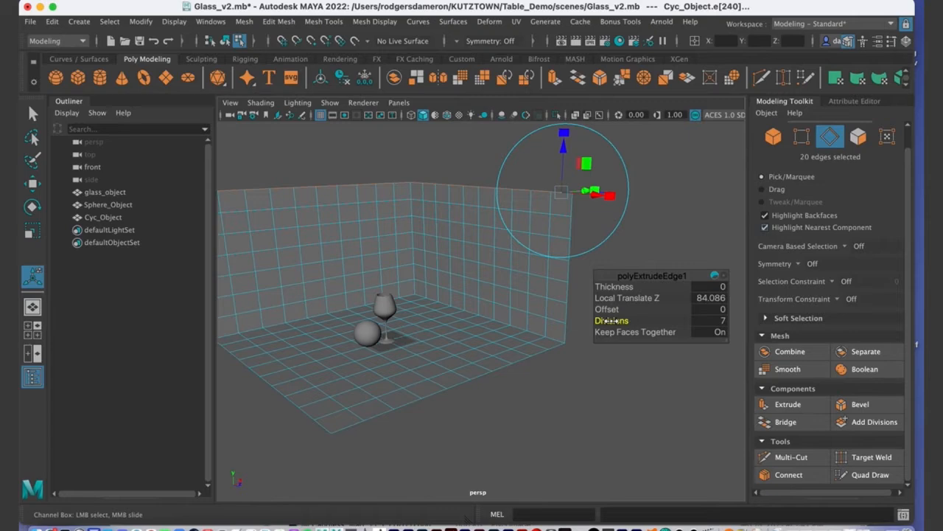
{"action": "middle_click_drag", "start_coordinate": [610, 322], "coordinate": [604, 322]}
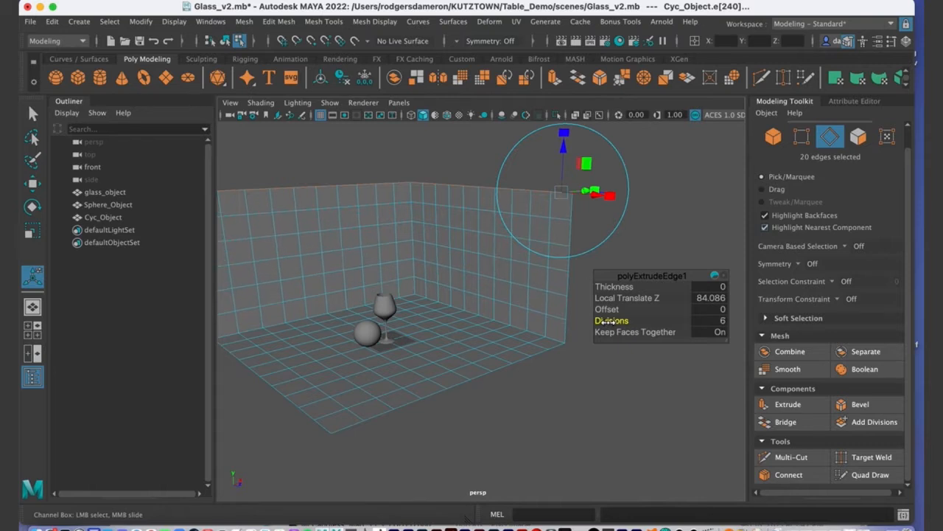
Step: Leave the extrude manipulator and return Cyc_Object to object mode with the whole mesh selected
{"action": "left_click_drag", "start_coordinate": [491, 327], "coordinate": [465, 309], "text": "alt"}
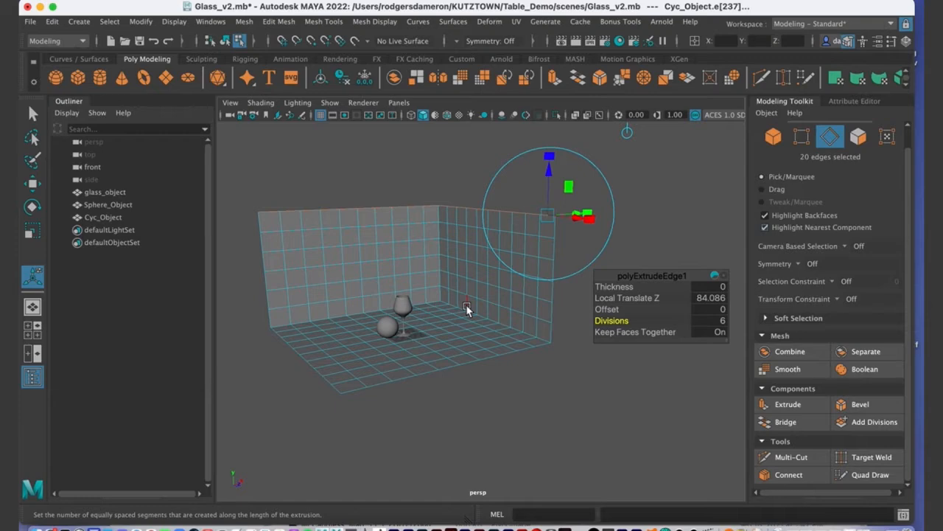
{"action": "key", "text": "q"}
{"action": "left_click_drag", "start_coordinate": [468, 314], "coordinate": [443, 309], "text": "alt"}
{"action": "right_click", "coordinate": [393, 265]}
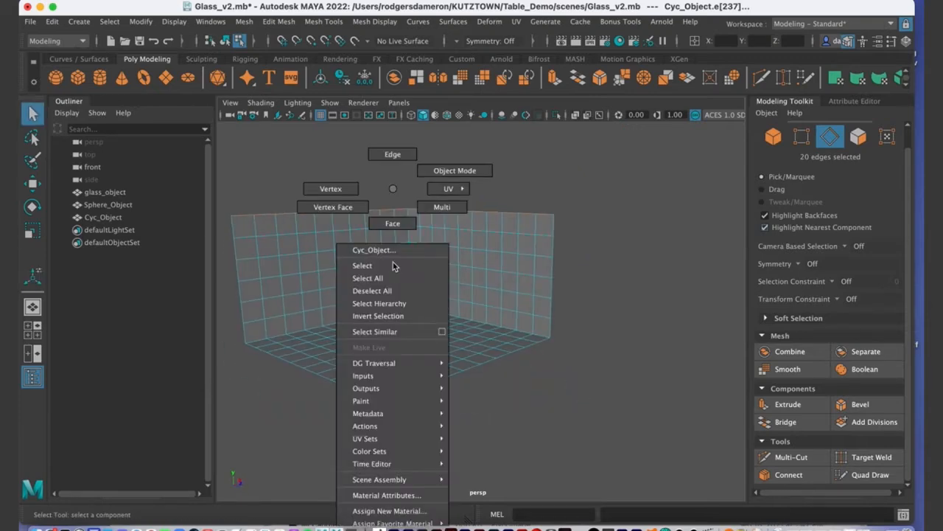
{"action": "left_click", "coordinate": [454, 168]}
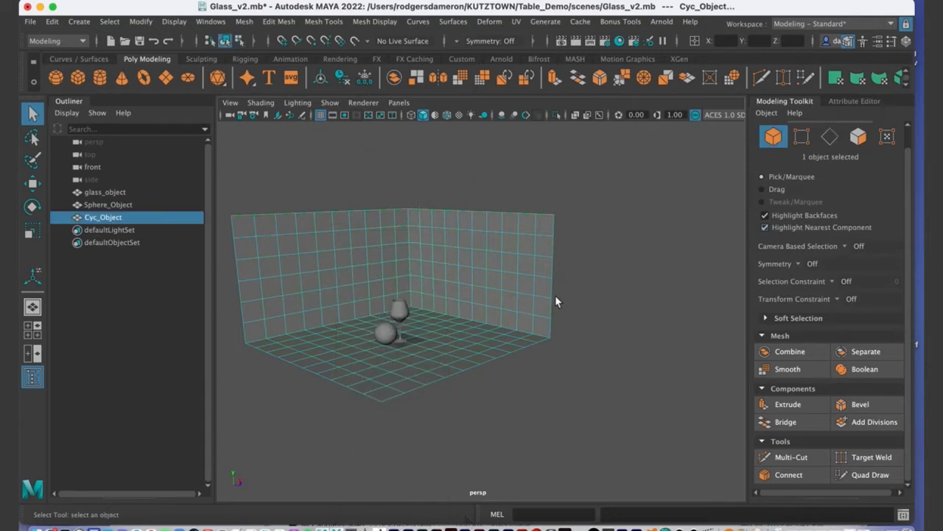
Step: Smooth Cyc_Object with 1 division to round the corners where the floor and walls meet
{"action": "left_click_drag", "start_coordinate": [556, 296], "coordinate": [609, 306], "text": "alt"}
{"action": "left_click", "coordinate": [609, 307]}
{"action": "left_click_drag", "start_coordinate": [452, 310], "coordinate": [442, 295], "text": "alt"}
{"action": "left_click", "coordinate": [442, 295]}
{"action": "middle_click_drag", "start_coordinate": [448, 323], "coordinate": [467, 311], "text": "alt"}
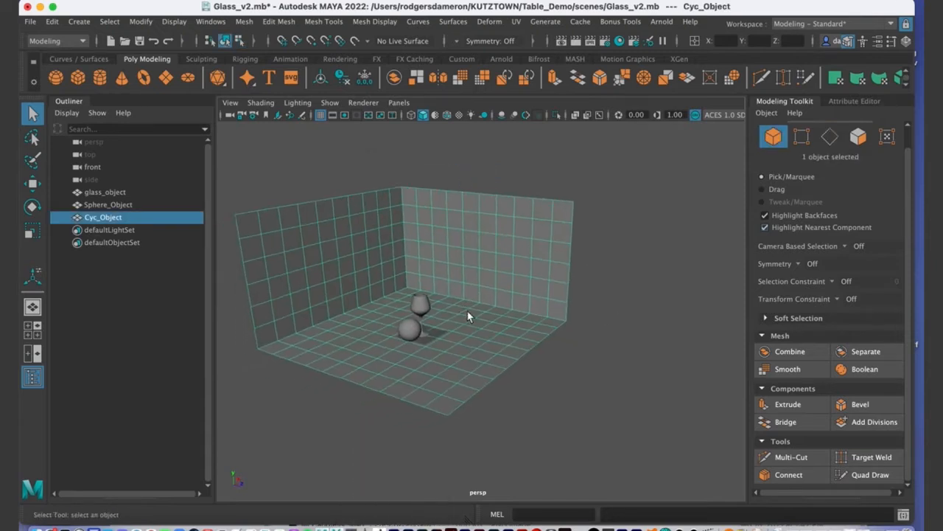
{"action": "right_click_drag", "start_coordinate": [469, 317], "coordinate": [393, 299], "text": "alt"}
{"action": "left_click_drag", "start_coordinate": [394, 299], "coordinate": [378, 307], "text": "alt"}
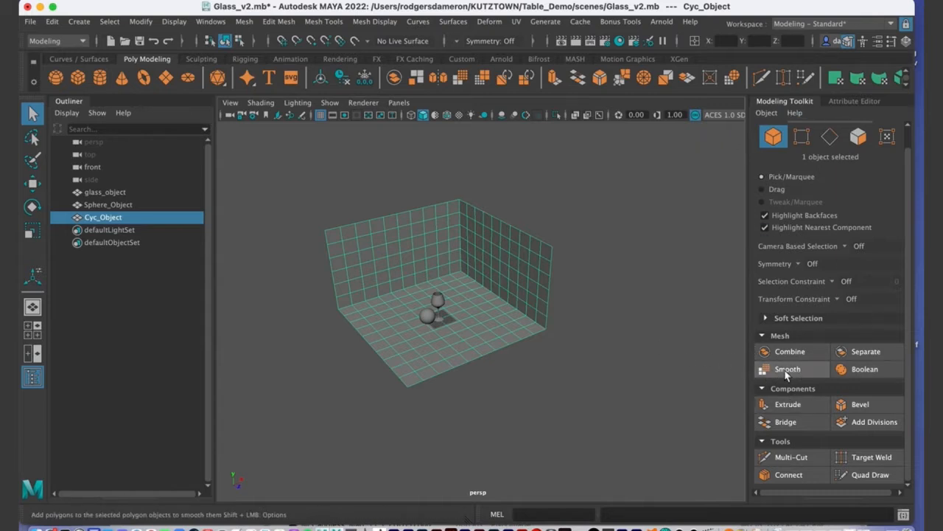
{"action": "left_click", "coordinate": [460, 81]}
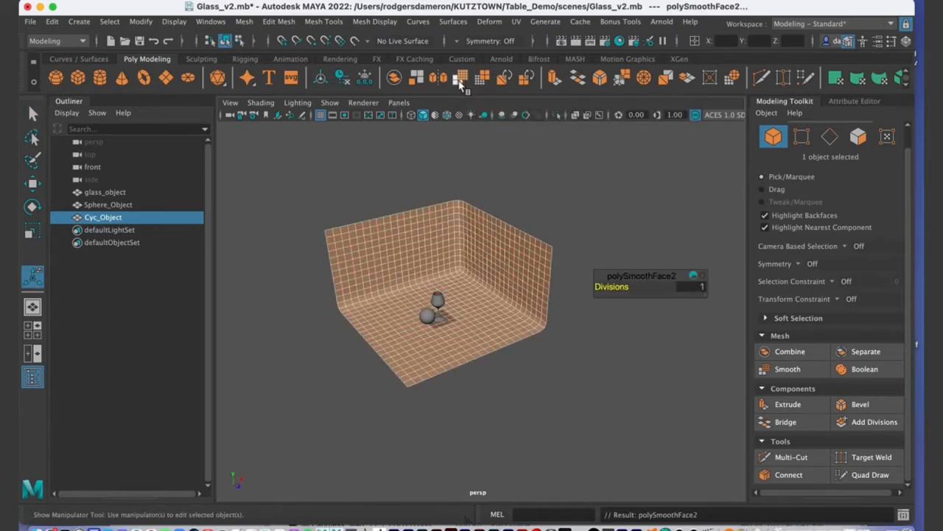
{"action": "left_click_drag", "start_coordinate": [463, 294], "coordinate": [362, 277], "text": "alt"}
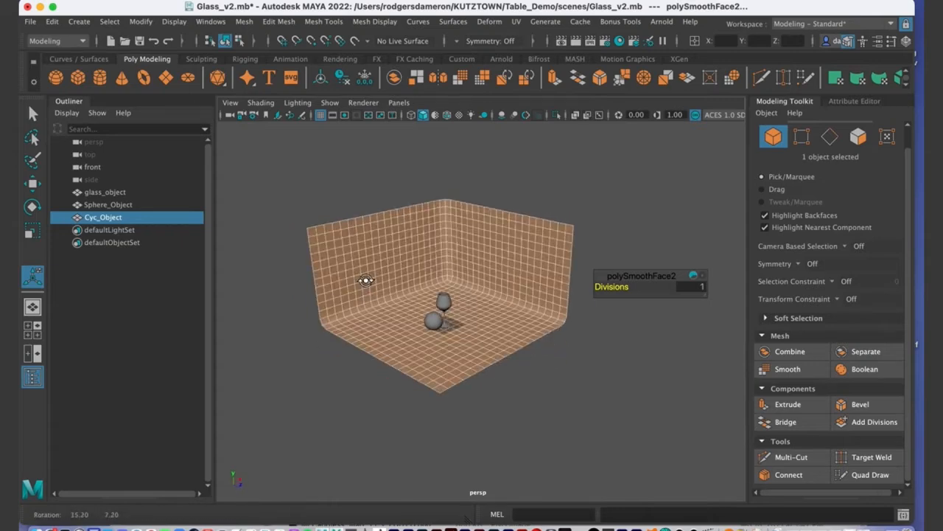
{"action": "left_click_drag", "start_coordinate": [446, 319], "coordinate": [444, 319], "text": "alt"}
{"action": "right_click_drag", "start_coordinate": [445, 319], "coordinate": [403, 286], "text": "alt"}
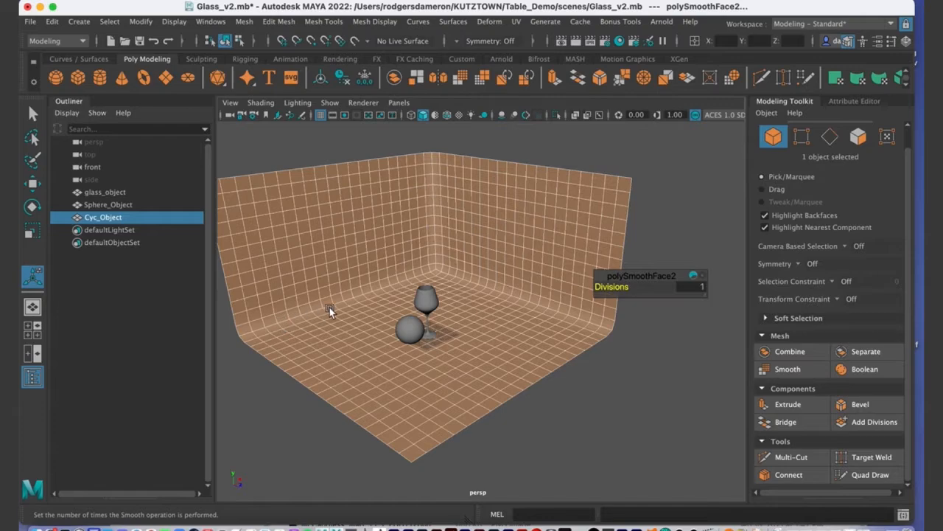
Step: Try a second Smooth with 1 division on Cyc_Object and inspect its curved corners with the selection cleared
{"action": "left_click_drag", "start_coordinate": [319, 327], "coordinate": [444, 280], "text": "alt"}
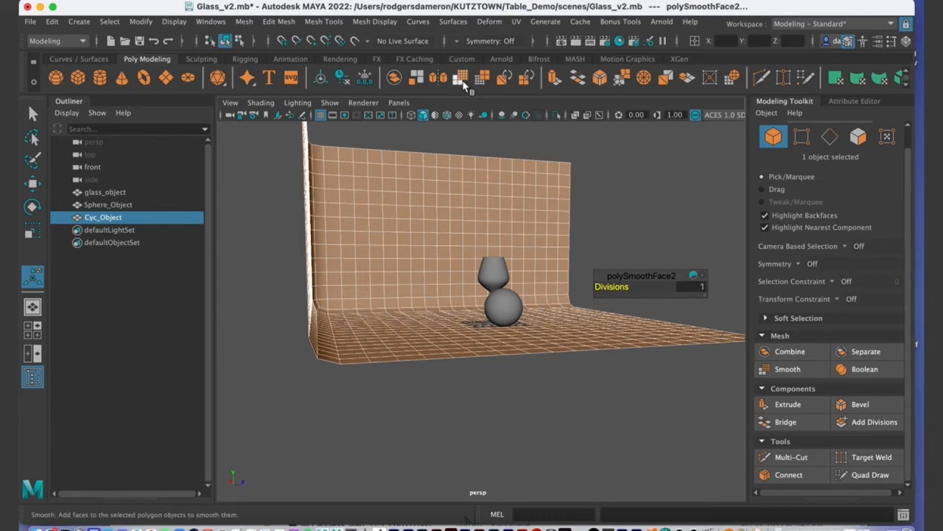
{"action": "left_click", "coordinate": [460, 80]}
{"action": "left_click_drag", "start_coordinate": [481, 412], "coordinate": [364, 324], "text": "alt"}
{"action": "left_click", "coordinate": [400, 419]}
{"action": "left_click", "coordinate": [432, 326]}
{"action": "left_click", "coordinate": [379, 310]}
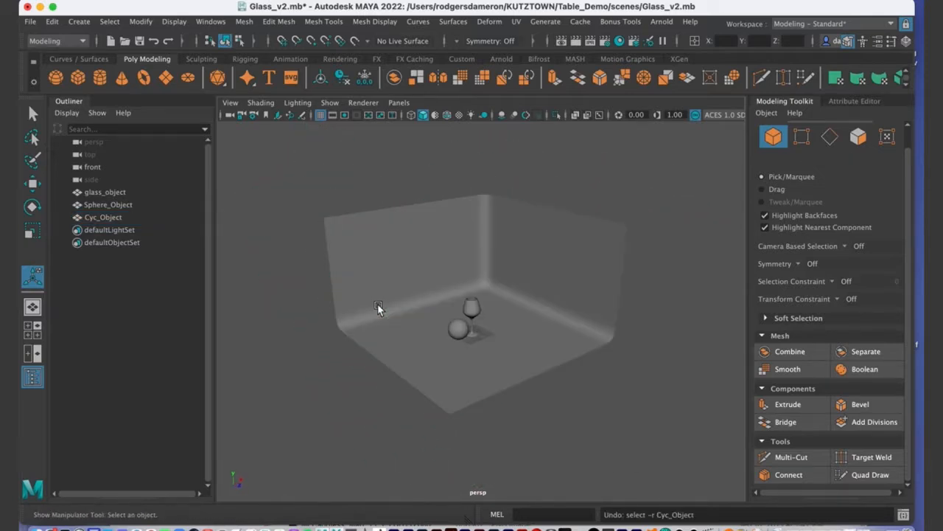
{"action": "left_click", "coordinate": [417, 272]}
Step: Undo the second smoothing of Cyc_Object and return to the Select tool
{"action": "key", "text": "super+z"}
{"action": "key", "text": "super+z"}
{"action": "key", "text": "super+z"}
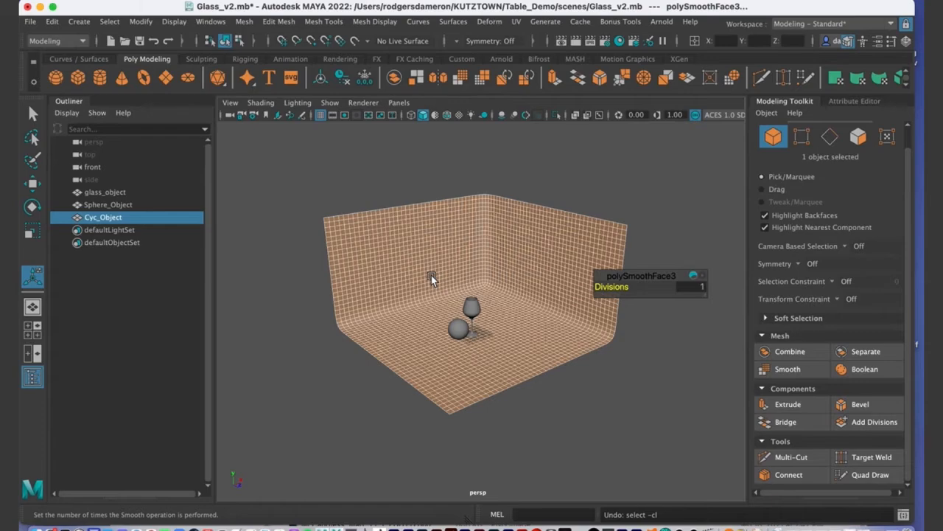
{"action": "left_click_drag", "start_coordinate": [432, 279], "coordinate": [443, 309], "text": "alt"}
{"action": "key", "text": "q"}
{"action": "left_click_drag", "start_coordinate": [477, 337], "coordinate": [450, 276], "text": "alt"}
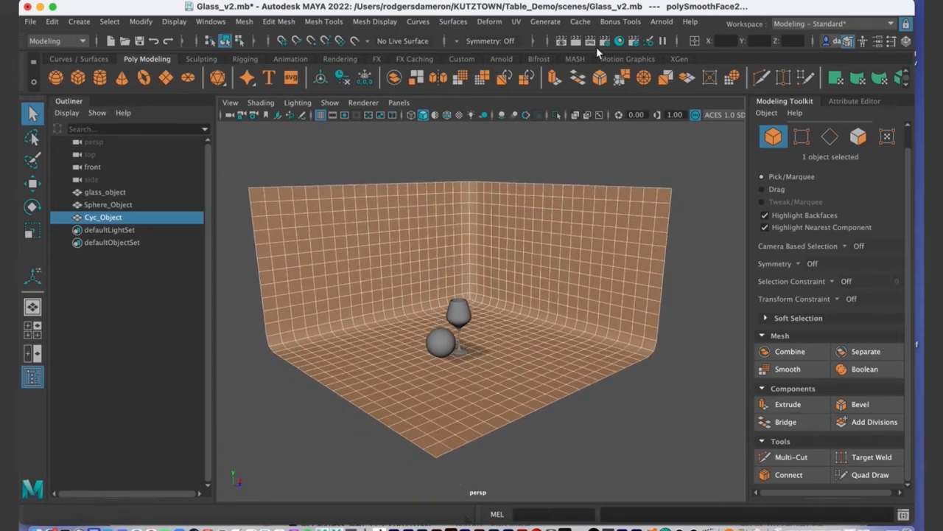
Step: Check the wireframes of the glass, sphere and Cyc_Object by selecting all three together, and clear the selection
{"action": "left_click_drag", "start_coordinate": [505, 242], "coordinate": [480, 236], "text": "alt"}
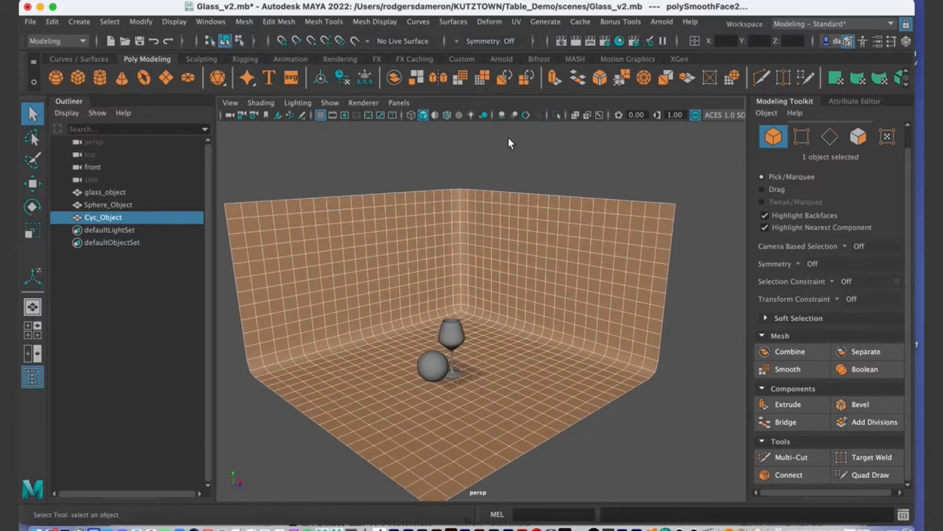
{"action": "left_click_drag", "start_coordinate": [536, 280], "coordinate": [532, 282], "text": "alt"}
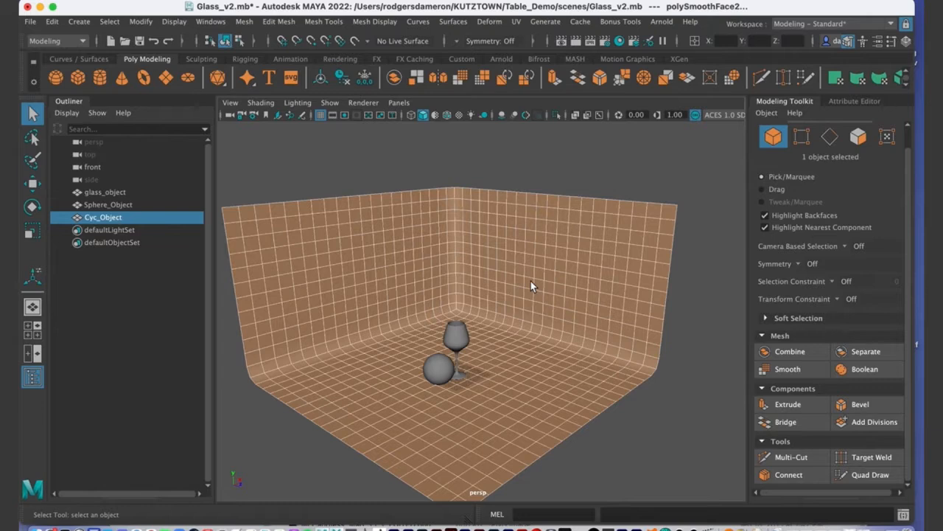
{"action": "right_click_drag", "start_coordinate": [448, 189], "coordinate": [547, 202]}
{"action": "left_click", "coordinate": [535, 241]}
{"action": "left_click", "coordinate": [545, 193]}
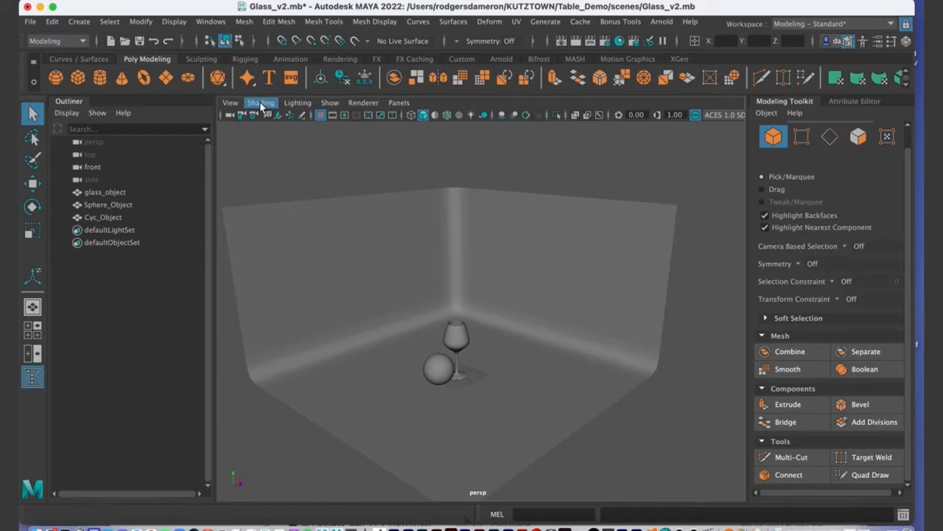
{"action": "left_click_drag", "start_coordinate": [382, 156], "coordinate": [516, 414]}
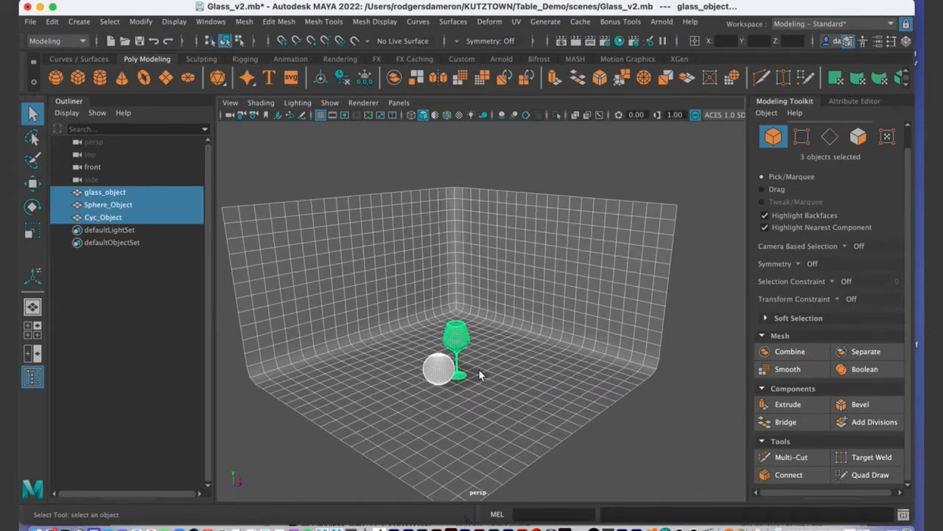
{"action": "left_click", "coordinate": [678, 422]}
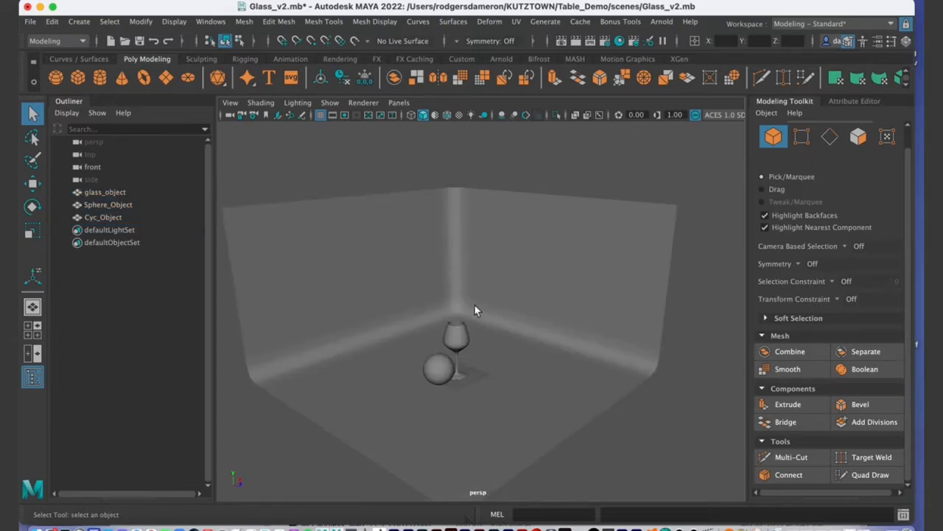
Step: Turn on Wireframe on Shaded in the perspective view and inspect the mesh of the backdrop, glass and sphere
{"action": "left_click_drag", "start_coordinate": [475, 305], "coordinate": [442, 356], "text": "alt"}
{"action": "right_click_drag", "start_coordinate": [442, 356], "coordinate": [501, 339], "text": "alt"}
{"action": "mouse_move", "coordinate": [501, 339]}
{"action": "middle_mouse_down", "text": "alt"}
{"action": "mouse_move", "coordinate": [497, 358]}
{"action": "mouse_move", "coordinate": [499, 350]}
{"action": "middle_mouse_up", "text": "alt"}
{"action": "right_click_drag", "start_coordinate": [499, 350], "coordinate": [454, 343], "text": "alt"}
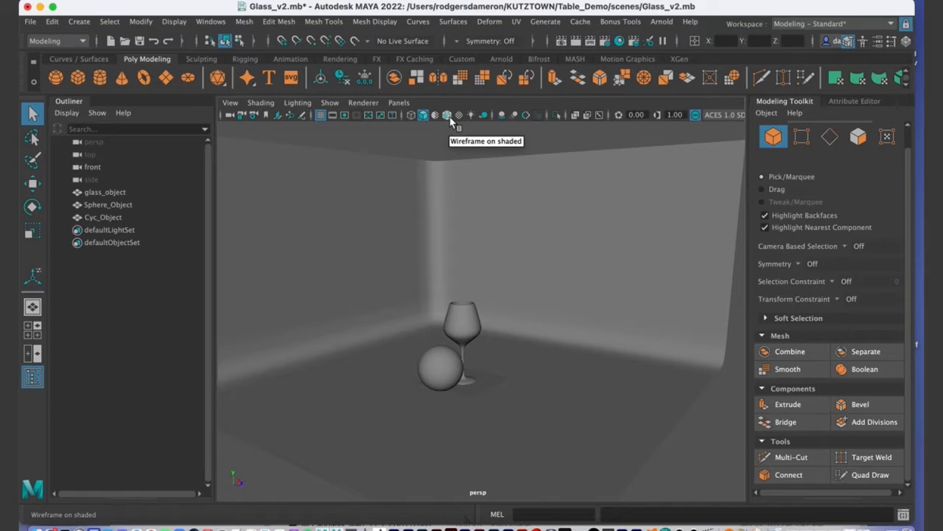
{"action": "left_click", "coordinate": [451, 118]}
{"action": "left_click_drag", "start_coordinate": [443, 188], "coordinate": [483, 274], "text": "alt"}
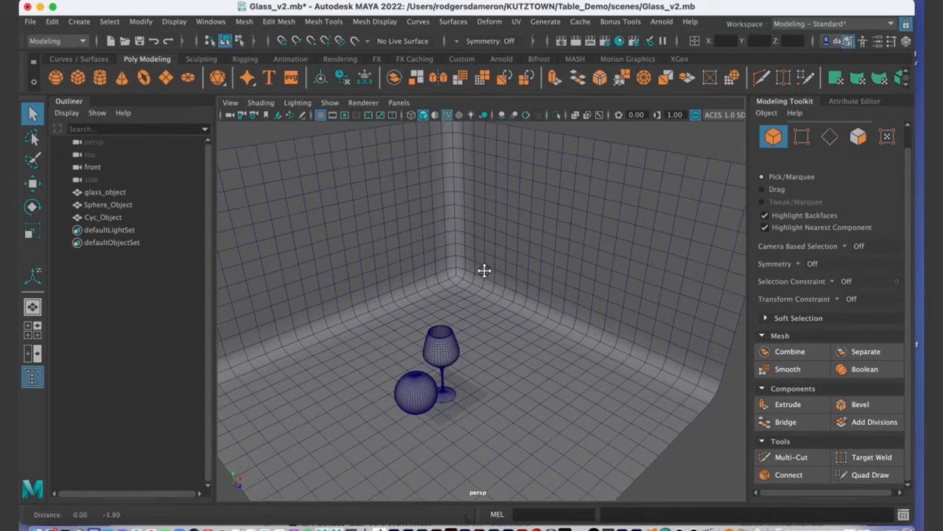
{"action": "scroll", "coordinate": [483, 274], "scroll_direction": "down", "scroll_amount": 5}
{"action": "left_click_drag", "start_coordinate": [516, 302], "coordinate": [505, 276], "text": "alt"}
{"action": "right_click_drag", "start_coordinate": [505, 276], "coordinate": [591, 303], "text": "alt"}
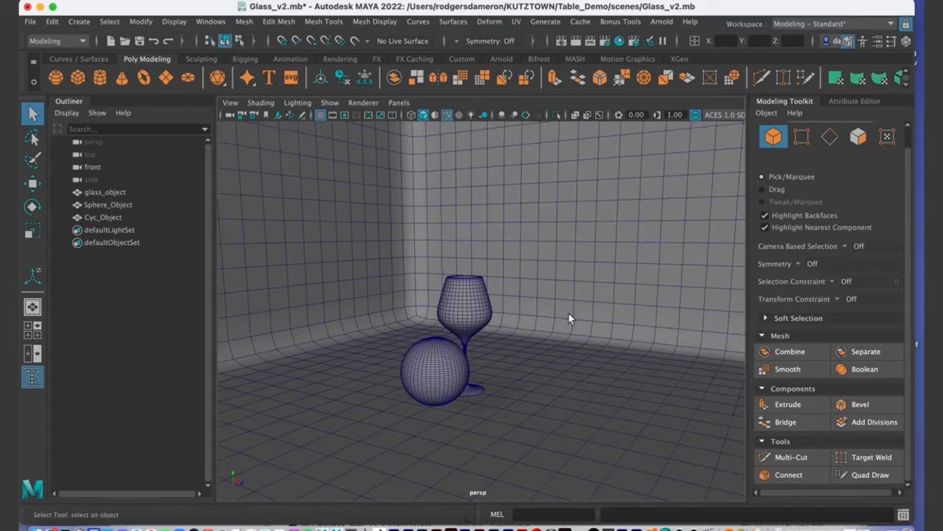
{"action": "left_click_drag", "start_coordinate": [516, 306], "coordinate": [521, 336], "text": "alt"}
{"action": "right_click_drag", "start_coordinate": [521, 336], "coordinate": [481, 300], "text": "alt"}
{"action": "left_click_drag", "start_coordinate": [527, 172], "coordinate": [506, 308], "text": "alt"}
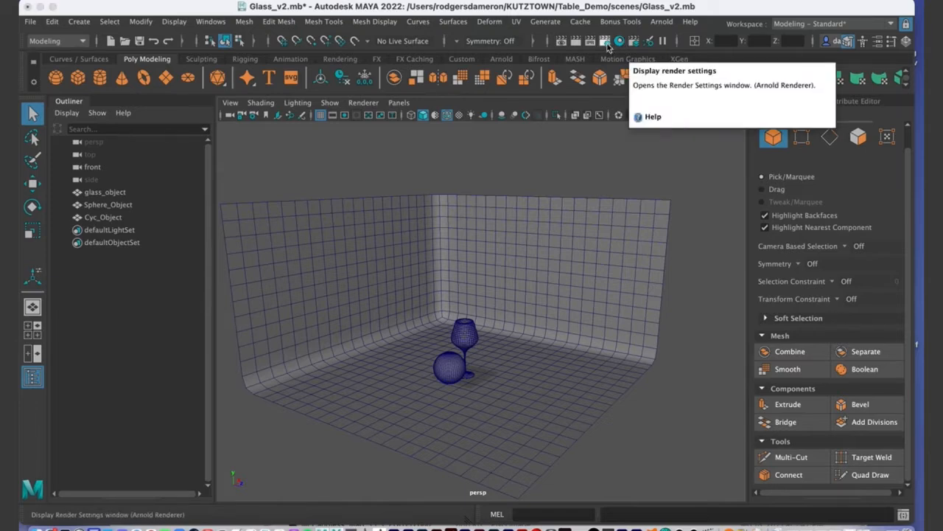
Step: Check in the Render Settings that rendering uses the Arnold Renderer, and close the settings
{"action": "left_click", "coordinate": [606, 42]}
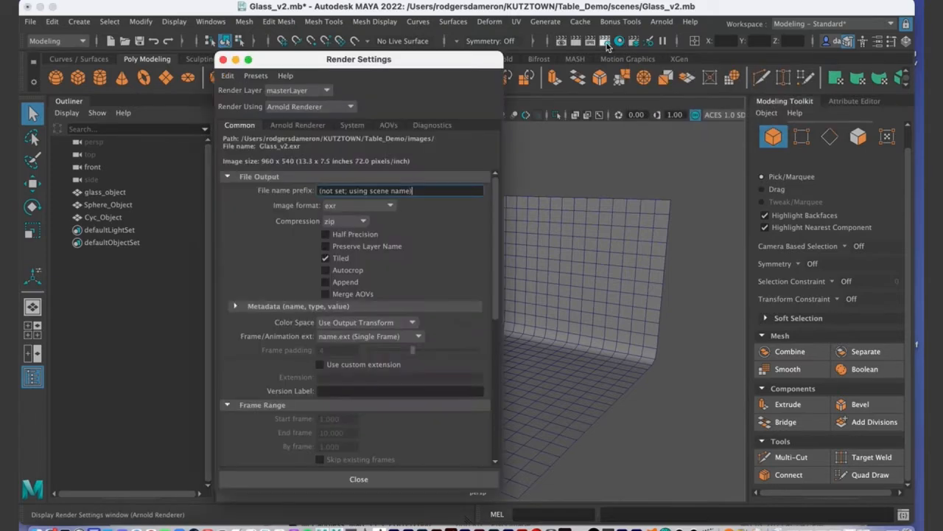
{"action": "left_click_drag", "start_coordinate": [367, 59], "coordinate": [358, 74]}
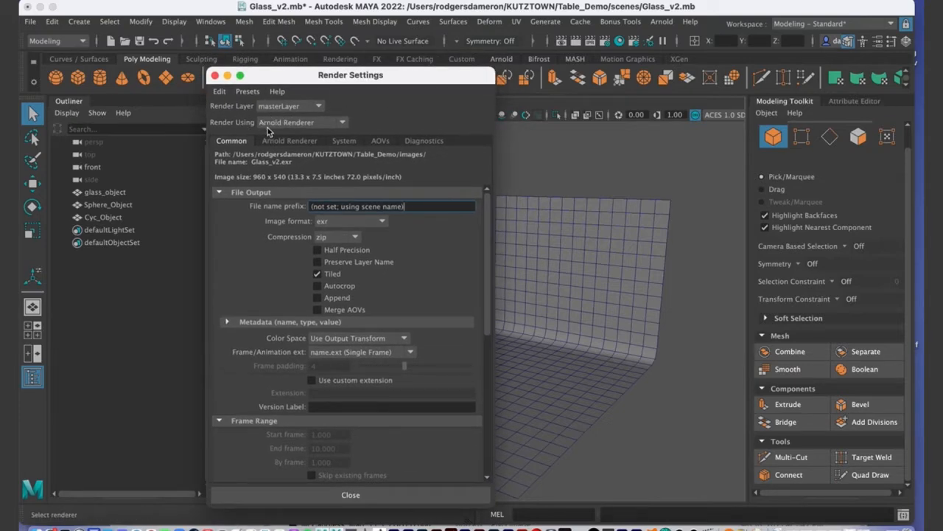
{"action": "left_click", "coordinate": [344, 124]}
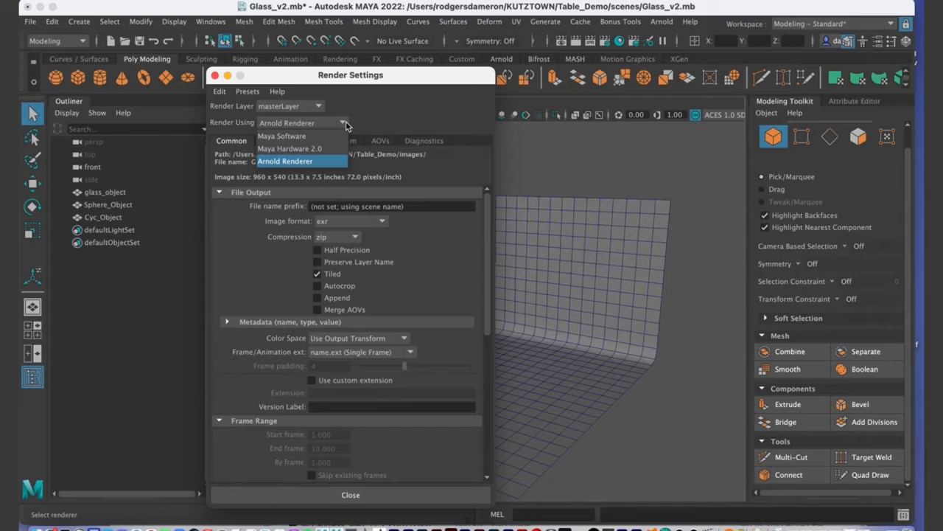
{"action": "left_click", "coordinate": [387, 120]}
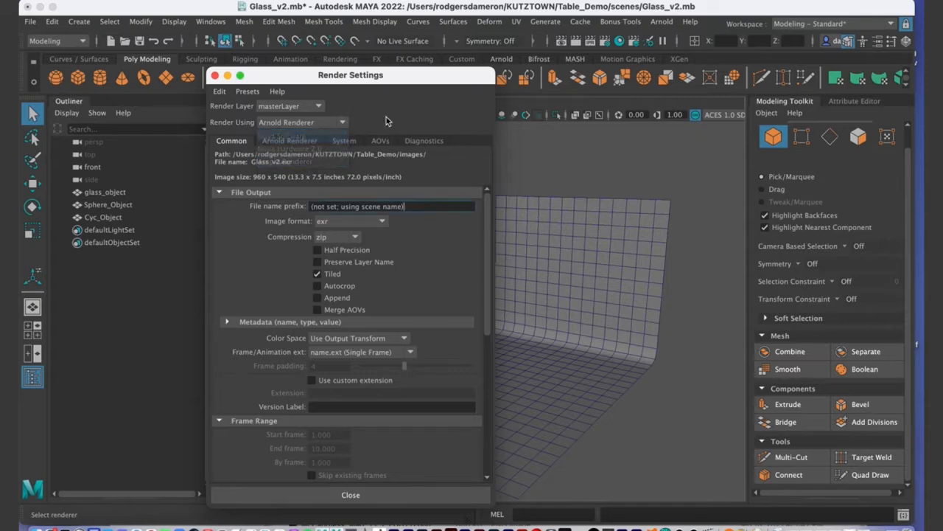
{"action": "left_click", "coordinate": [214, 75]}
{"action": "mouse_move", "coordinate": [420, 200]}
{"action": "middle_mouse_down", "text": "alt"}
{"action": "mouse_move", "coordinate": [404, 199]}
{"action": "mouse_move", "coordinate": [430, 190]}
{"action": "middle_mouse_up", "text": "alt"}
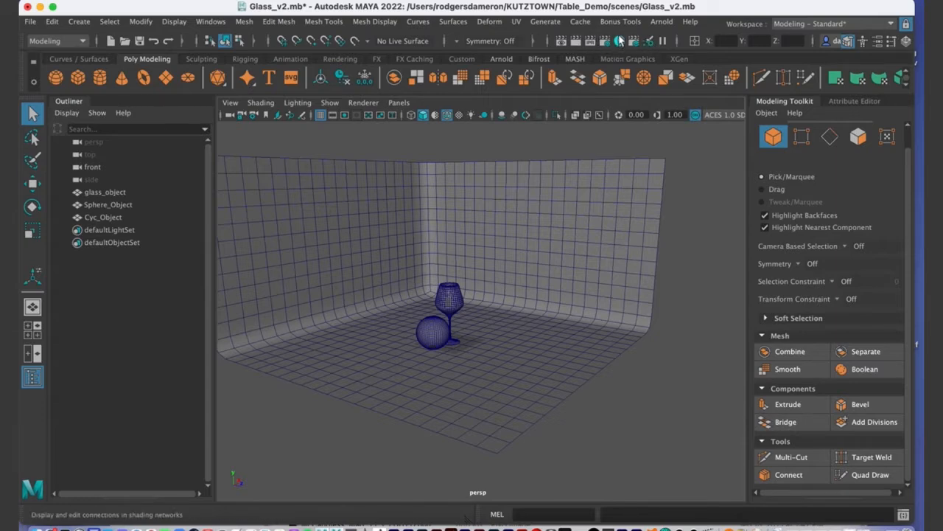
{"action": "left_click", "coordinate": [663, 22]}
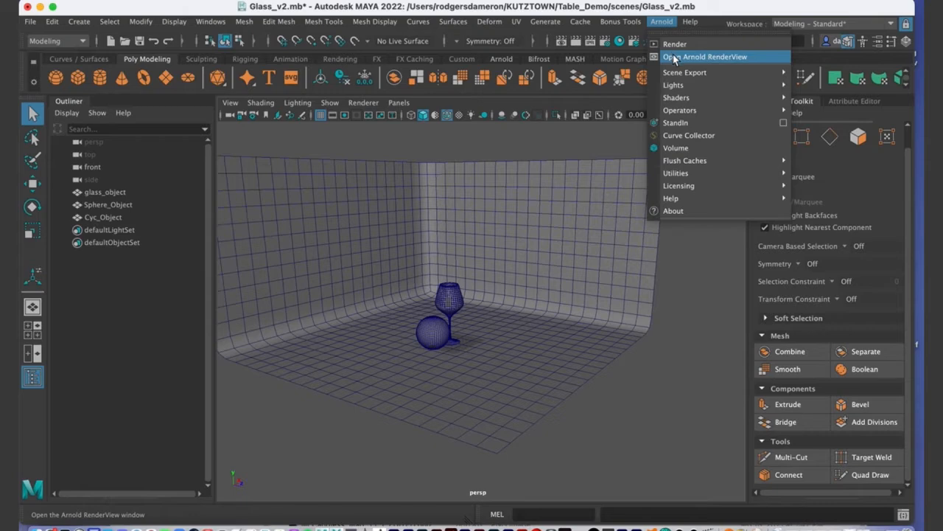
{"action": "left_click", "coordinate": [702, 57]}
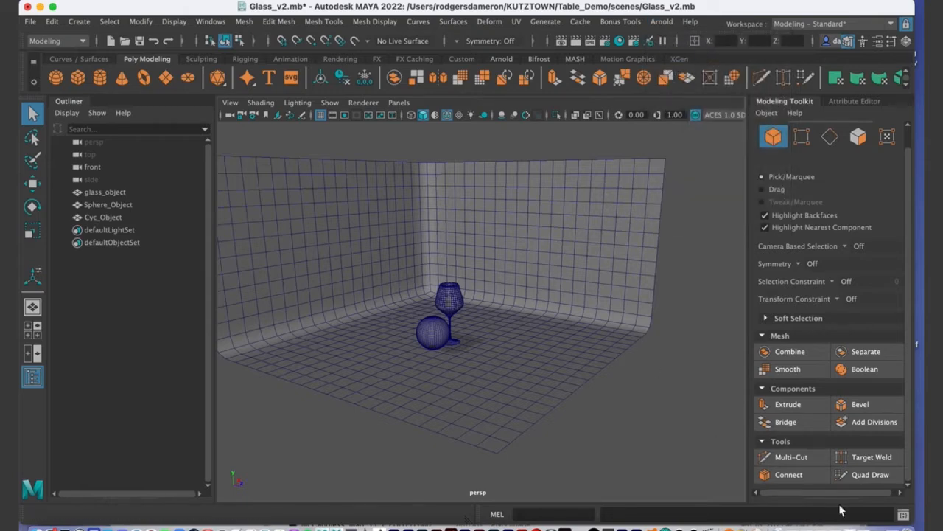
{"action": "left_click", "coordinate": [871, 525]}
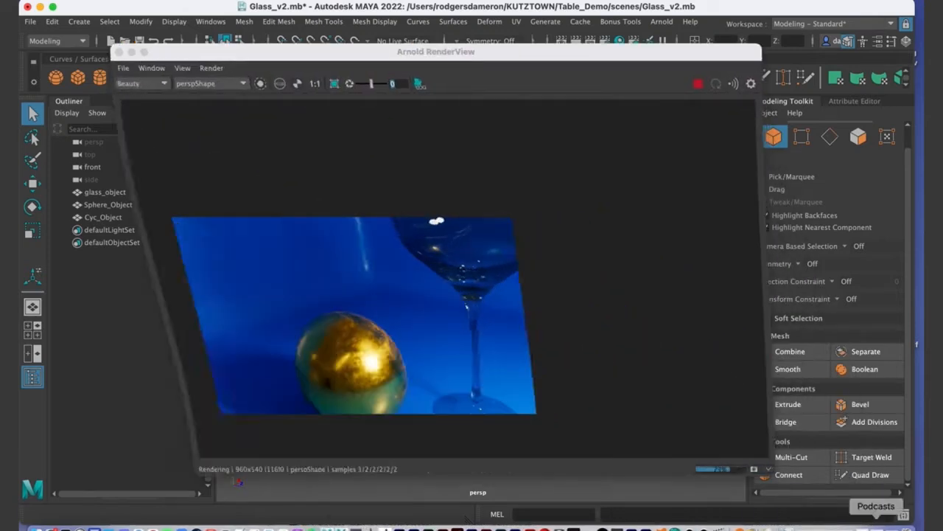
{"action": "left_click_drag", "start_coordinate": [251, 53], "coordinate": [261, 95]}
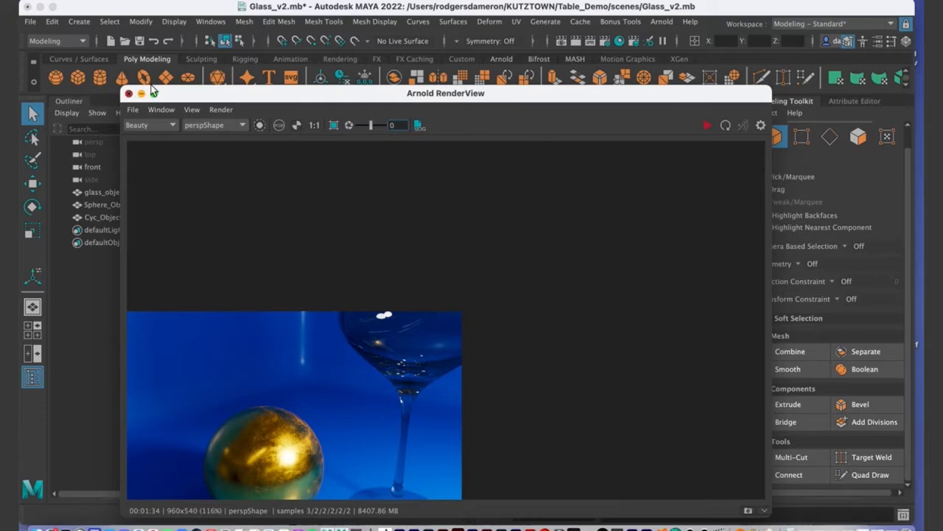
{"action": "left_click", "coordinate": [129, 93]}
Step: Open the Arnold RenderView and start a new render of the scene
{"action": "left_click", "coordinate": [662, 21]}
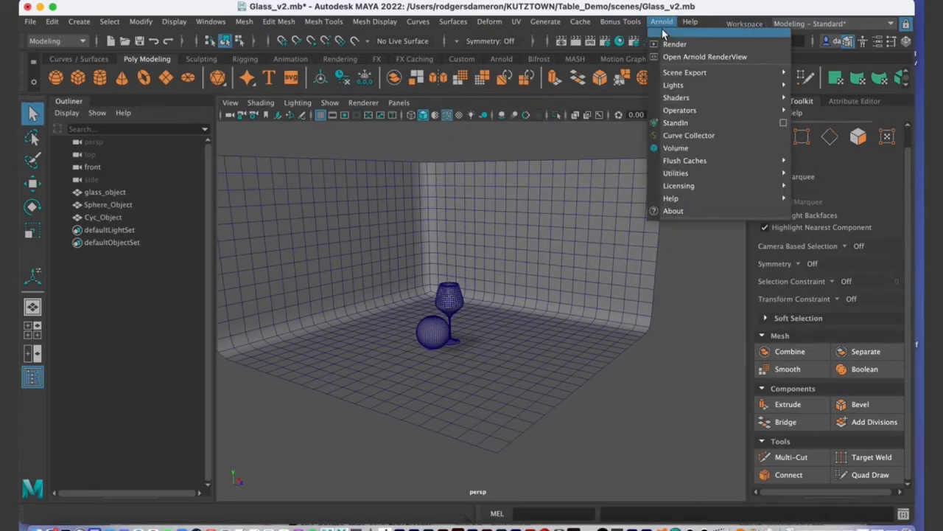
{"action": "left_click", "coordinate": [676, 59]}
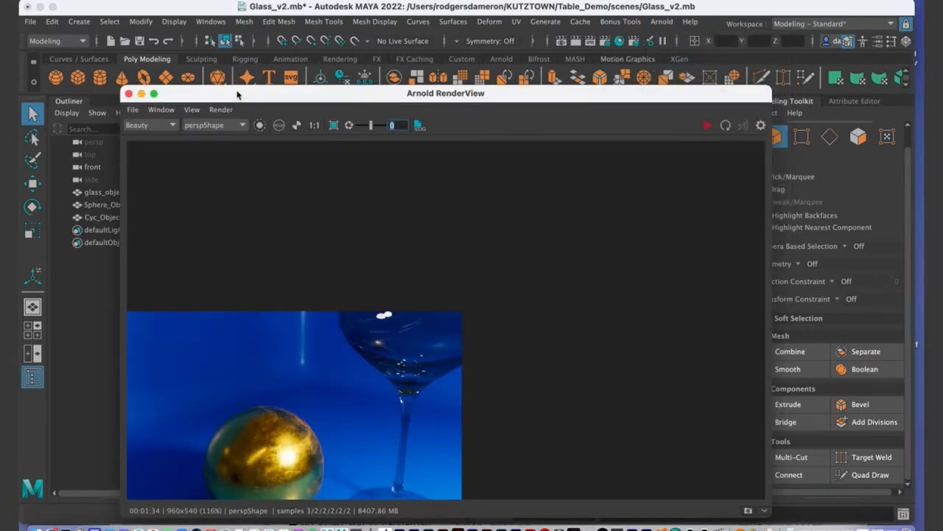
{"action": "left_click_drag", "start_coordinate": [238, 93], "coordinate": [226, 6]}
{"action": "left_click", "coordinate": [697, 39]}
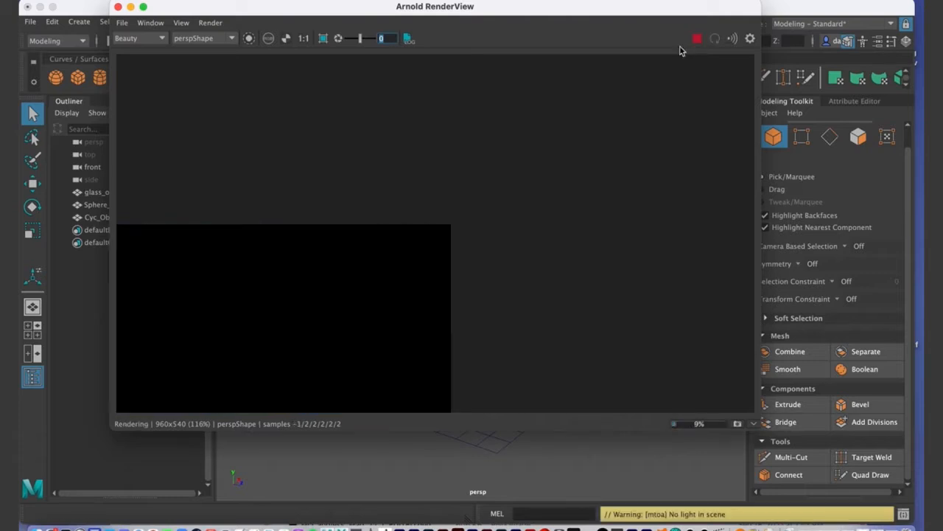
Step: Examine the rendered image in the Arnold RenderView at several zoom levels and positions
{"action": "middle_click_drag", "start_coordinate": [395, 274], "coordinate": [516, 190]}
{"action": "scroll", "coordinate": [360, 202], "scroll_direction": "down", "scroll_amount": 2}
{"action": "middle_click_drag", "start_coordinate": [359, 202], "coordinate": [557, 134]}
{"action": "scroll", "coordinate": [589, 148], "scroll_direction": "up", "scroll_amount": 3}
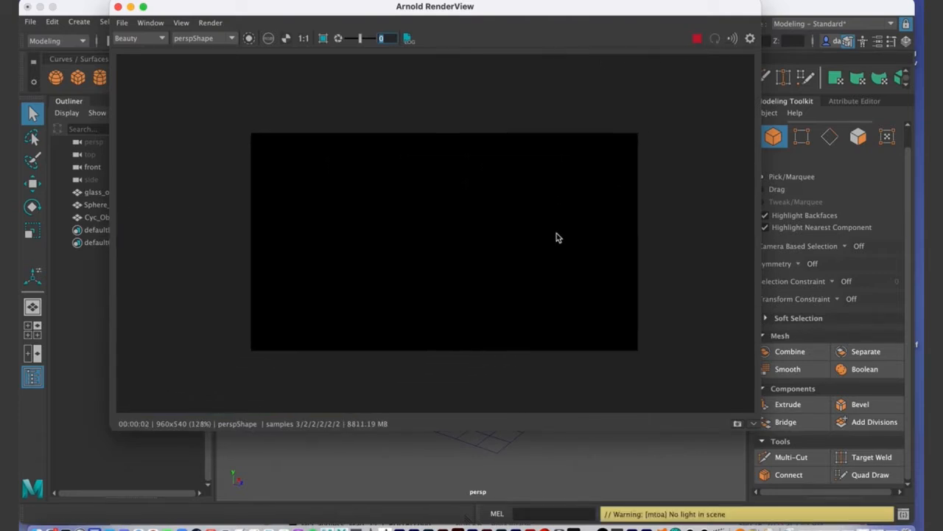
{"action": "middle_click_drag", "start_coordinate": [555, 238], "coordinate": [518, 247]}
{"action": "scroll", "coordinate": [385, 192], "scroll_direction": "down", "scroll_amount": 3}
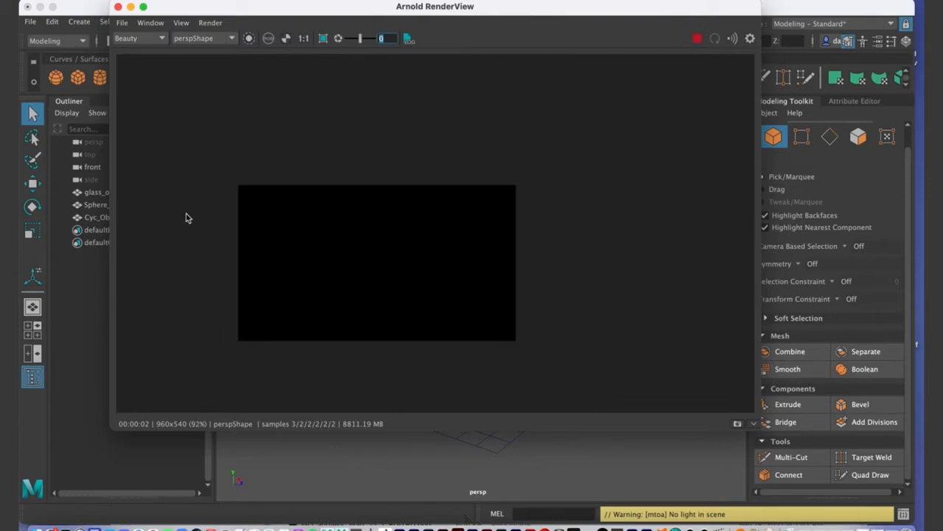
{"action": "middle_click_drag", "start_coordinate": [474, 256], "coordinate": [558, 243]}
{"action": "scroll", "coordinate": [295, 240], "scroll_direction": "down", "scroll_amount": 4}
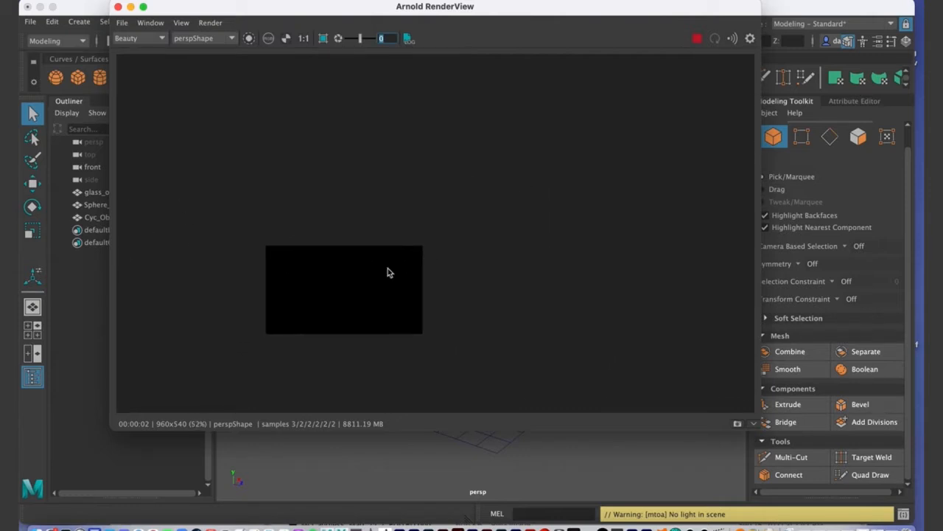
{"action": "middle_click_drag", "start_coordinate": [427, 257], "coordinate": [20, 395]}
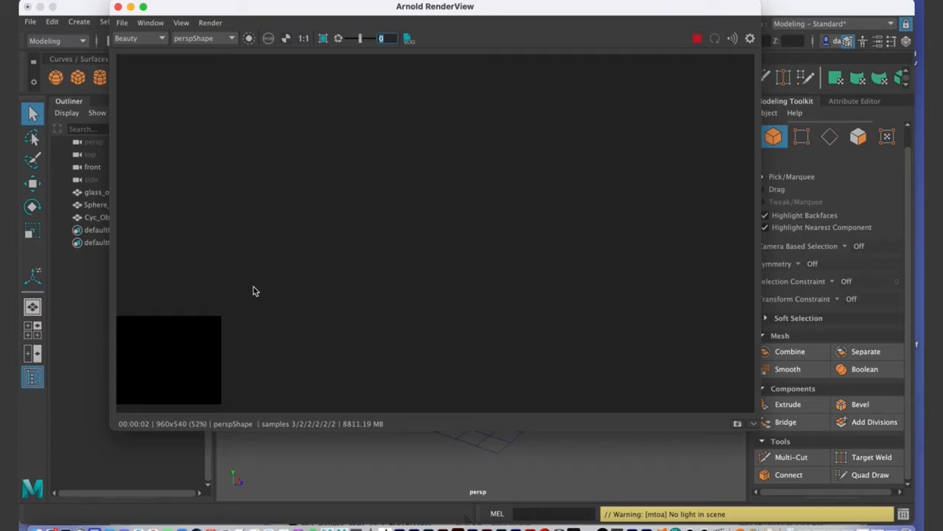
{"action": "middle_click_drag", "start_coordinate": [263, 260], "coordinate": [491, 175]}
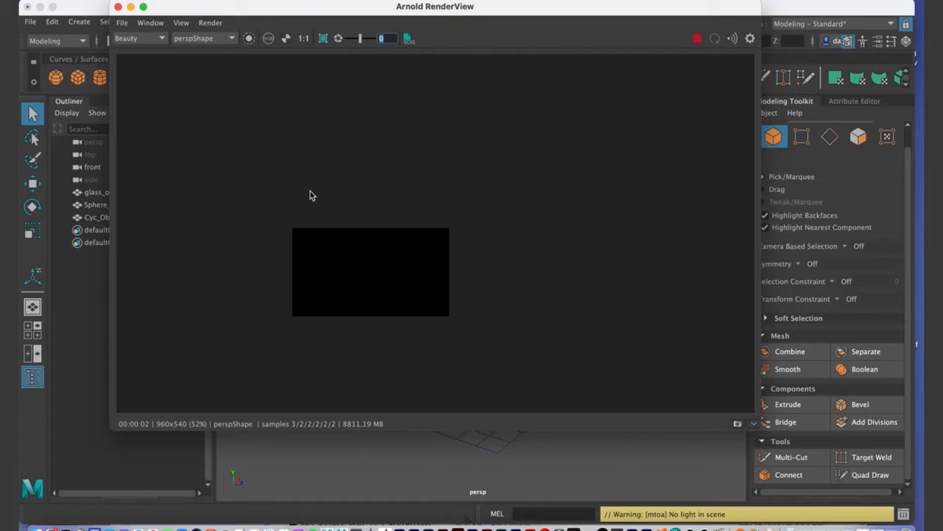
{"action": "scroll", "coordinate": [552, 183], "scroll_direction": "up", "scroll_amount": 4}
{"action": "middle_click_drag", "start_coordinate": [617, 213], "coordinate": [467, 215]}
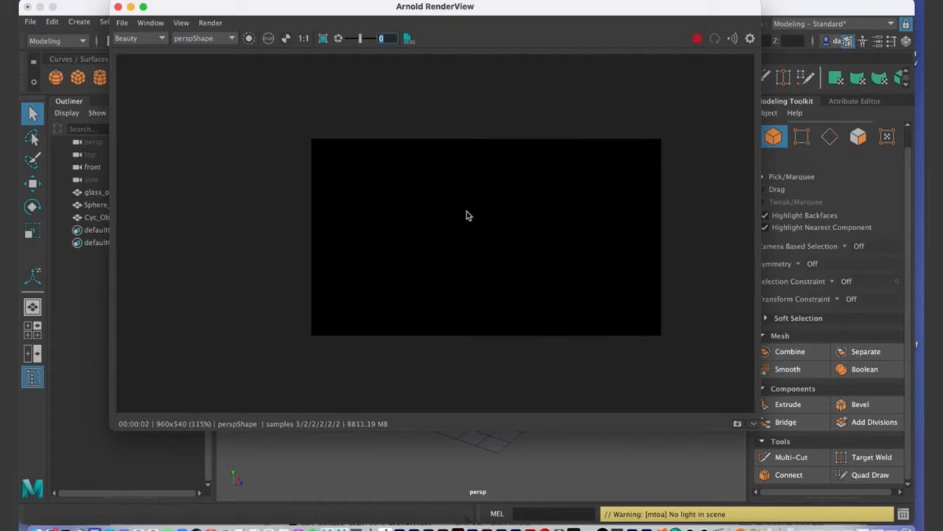
{"action": "scroll", "coordinate": [210, 238], "scroll_direction": "up", "scroll_amount": 1}
{"action": "middle_click_drag", "start_coordinate": [438, 206], "coordinate": [417, 171]}
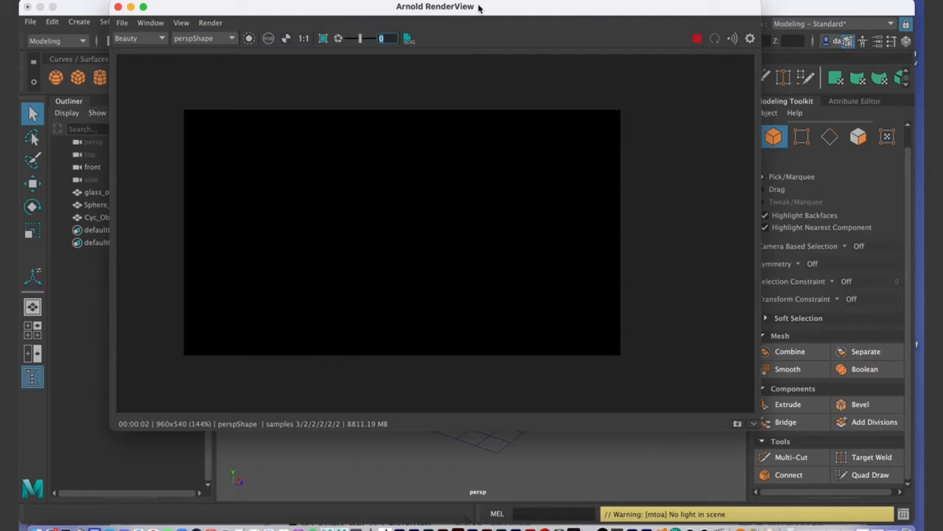
Step: Choose perspShape as the render camera in the Arnold RenderView
{"action": "left_click_drag", "start_coordinate": [478, 7], "coordinate": [492, 22]}
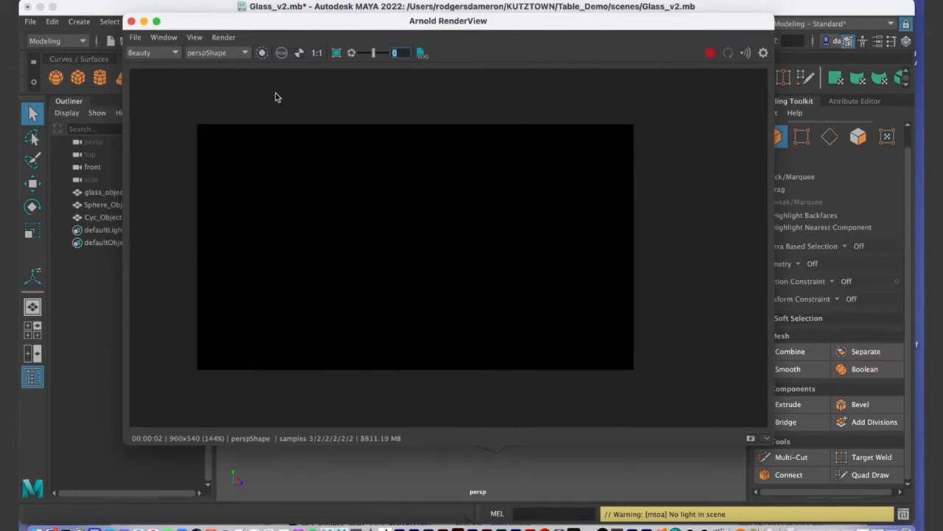
{"action": "left_click", "coordinate": [218, 53]}
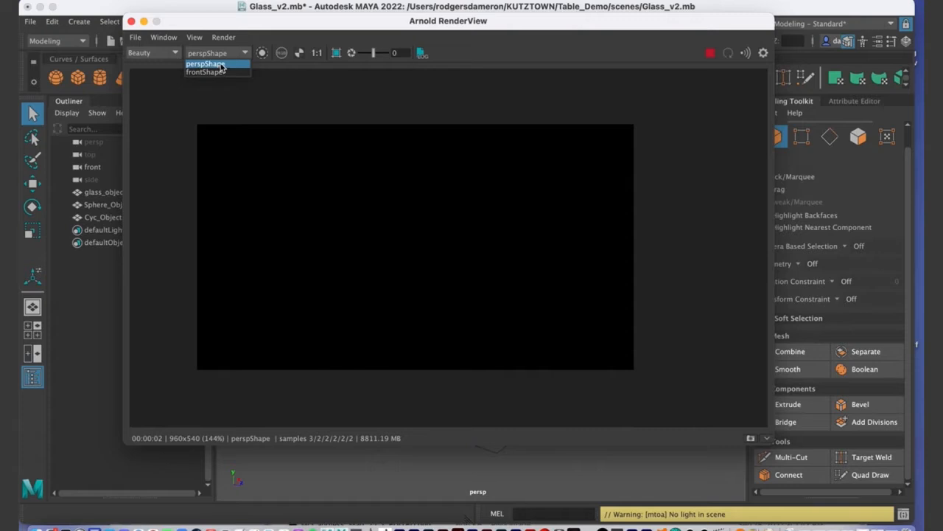
{"action": "left_click", "coordinate": [224, 65]}
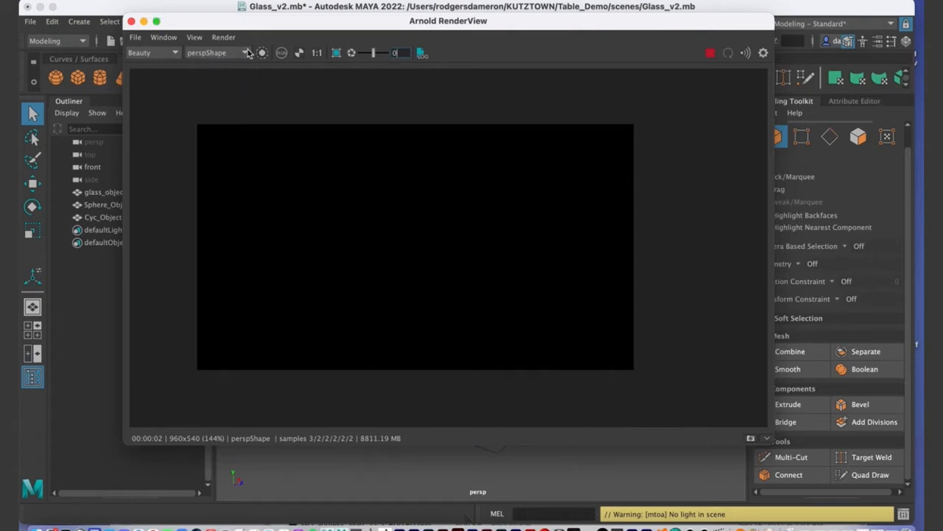
Step: Keep perspShape as the render camera and minimize the Arnold RenderView to uncover the scene
{"action": "left_click", "coordinate": [246, 55]}
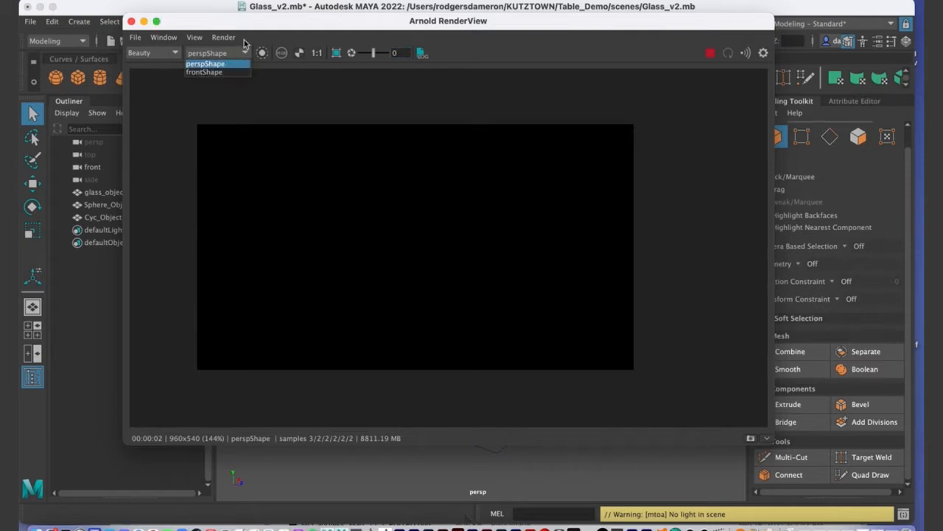
{"action": "left_click", "coordinate": [245, 43]}
{"action": "left_click_drag", "start_coordinate": [294, 21], "coordinate": [271, 51]}
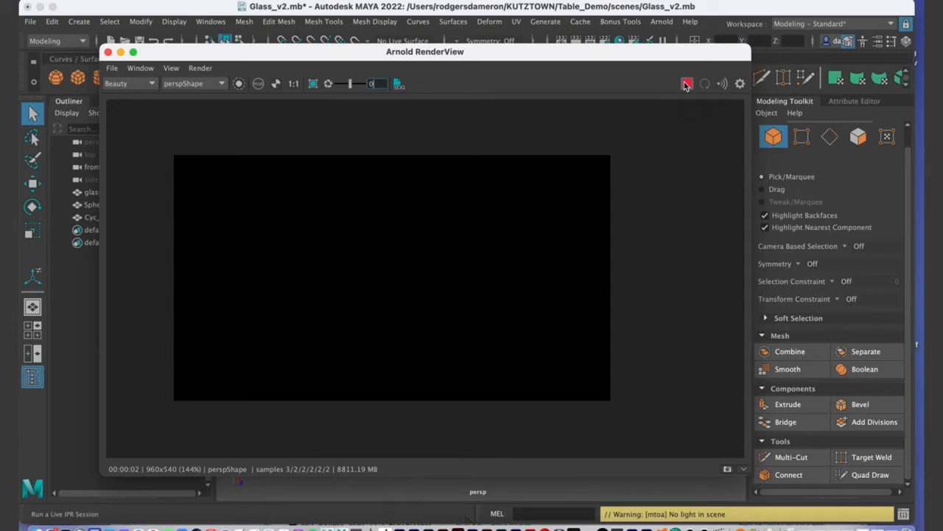
{"action": "mouse_move", "coordinate": [453, 57]}
{"action": "left_mouse_down"}
{"action": "mouse_move", "coordinate": [532, 78]}
{"action": "mouse_move", "coordinate": [449, 66]}
{"action": "left_mouse_up"}
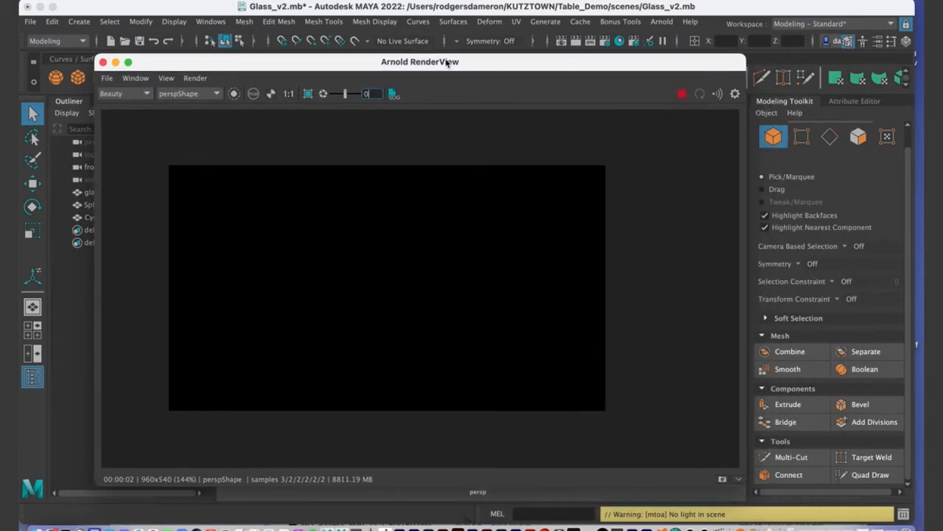
{"action": "left_click_drag", "start_coordinate": [230, 61], "coordinate": [329, 101]}
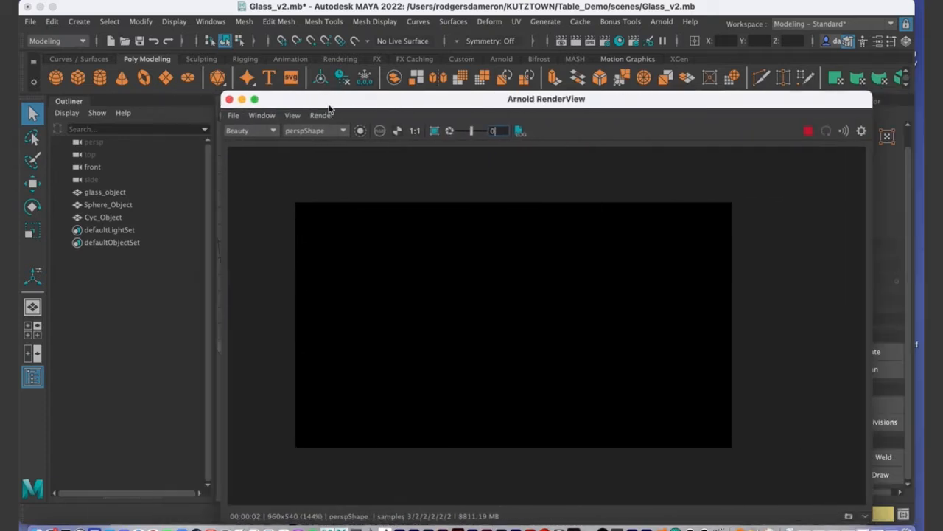
{"action": "left_click", "coordinate": [244, 101]}
Step: Create an Arnold area light in the scene
{"action": "left_click_drag", "start_coordinate": [548, 257], "coordinate": [459, 274], "text": "alt"}
{"action": "mouse_move", "coordinate": [460, 274]}
{"action": "right_mouse_down", "text": "alt"}
{"action": "mouse_move", "coordinate": [505, 278]}
{"action": "mouse_move", "coordinate": [442, 270]}
{"action": "right_mouse_up", "text": "alt"}
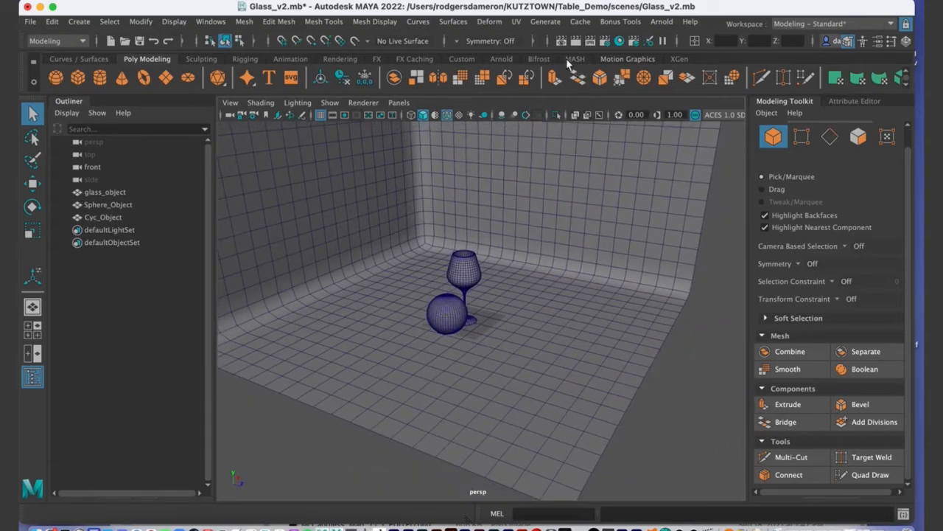
{"action": "left_click", "coordinate": [662, 21]}
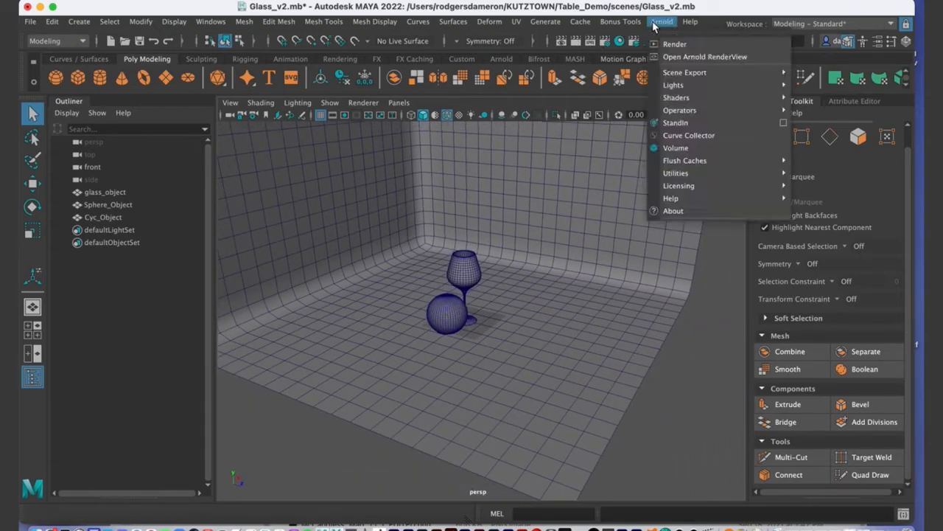
{"action": "mouse_move", "coordinate": [690, 75]}
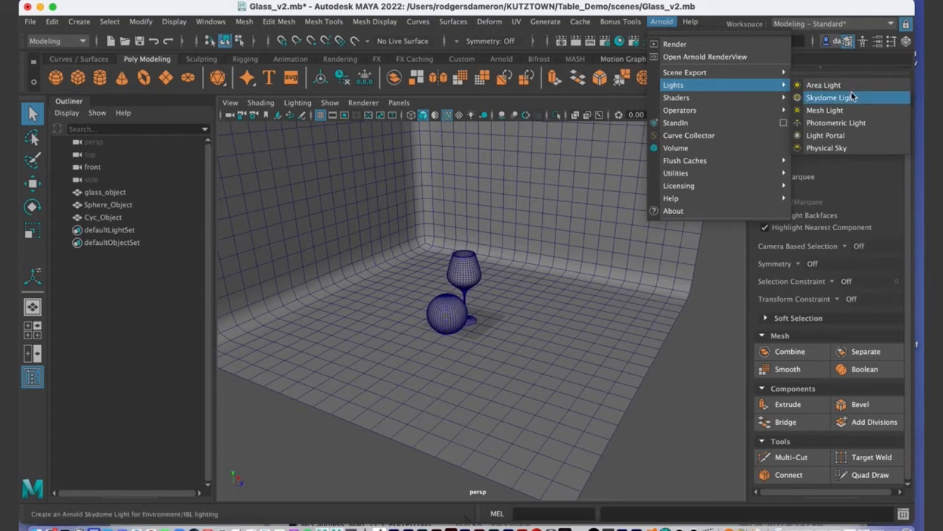
{"action": "left_click", "coordinate": [852, 88]}
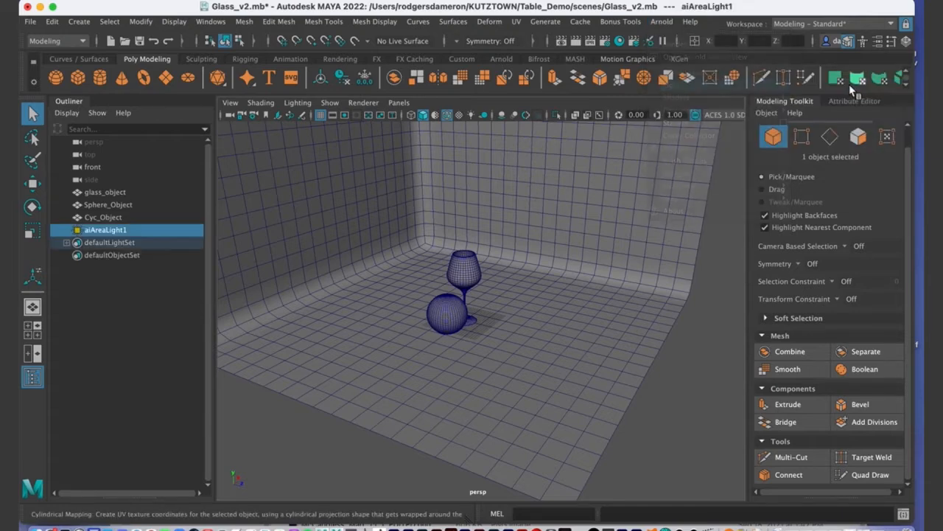
Step: Move the area light up and out beside the glass, to about Y 23.1 and Z 23.1
{"action": "right_click_drag", "start_coordinate": [541, 345], "coordinate": [453, 336], "text": "alt"}
{"action": "left_click_drag", "start_coordinate": [452, 335], "coordinate": [456, 322], "text": "alt"}
{"action": "key", "text": "w"}
{"action": "left_click_drag", "start_coordinate": [436, 251], "coordinate": [437, 215]}
{"action": "left_click_drag", "start_coordinate": [496, 283], "coordinate": [532, 286]}
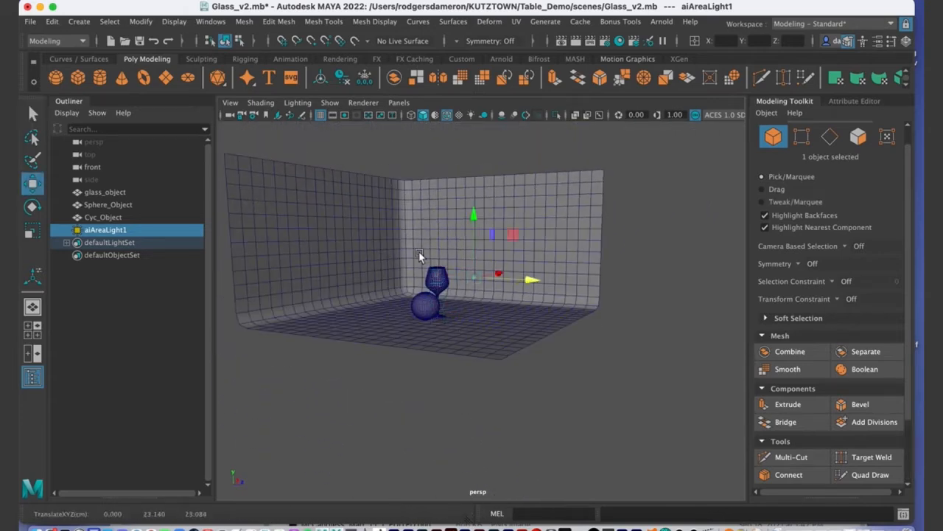
{"action": "left_click_drag", "start_coordinate": [421, 255], "coordinate": [420, 274], "text": "alt"}
{"action": "left_click", "coordinate": [79, 21]}
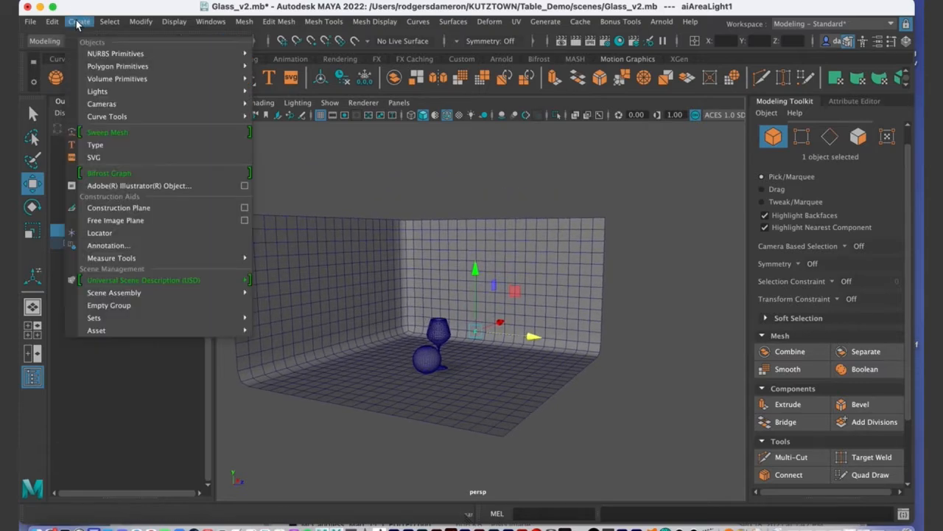
{"action": "mouse_move", "coordinate": [96, 94]}
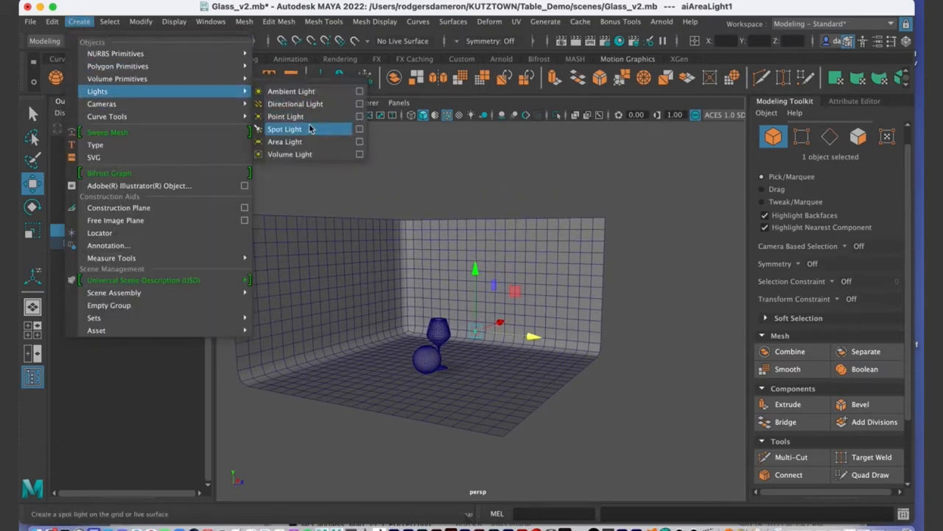
{"action": "left_click", "coordinate": [656, 276]}
Step: Frame the area light and examine its size, position and direction relative to the glass and sphere
{"action": "right_click_drag", "start_coordinate": [435, 334], "coordinate": [562, 351], "text": "alt"}
{"action": "middle_click_drag", "start_coordinate": [476, 380], "coordinate": [503, 305], "text": "alt"}
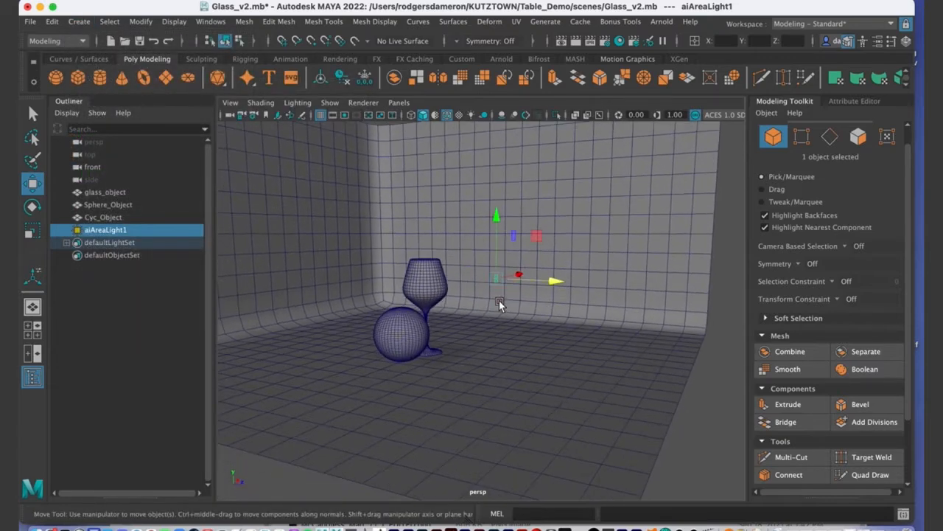
{"action": "right_click_drag", "start_coordinate": [504, 305], "coordinate": [596, 310], "text": "alt"}
{"action": "left_click_drag", "start_coordinate": [596, 309], "coordinate": [600, 297], "text": "alt"}
{"action": "right_click_drag", "start_coordinate": [600, 297], "coordinate": [422, 287], "text": "alt"}
{"action": "left_click_drag", "start_coordinate": [422, 287], "coordinate": [513, 344], "text": "alt"}
{"action": "key", "text": "f"}
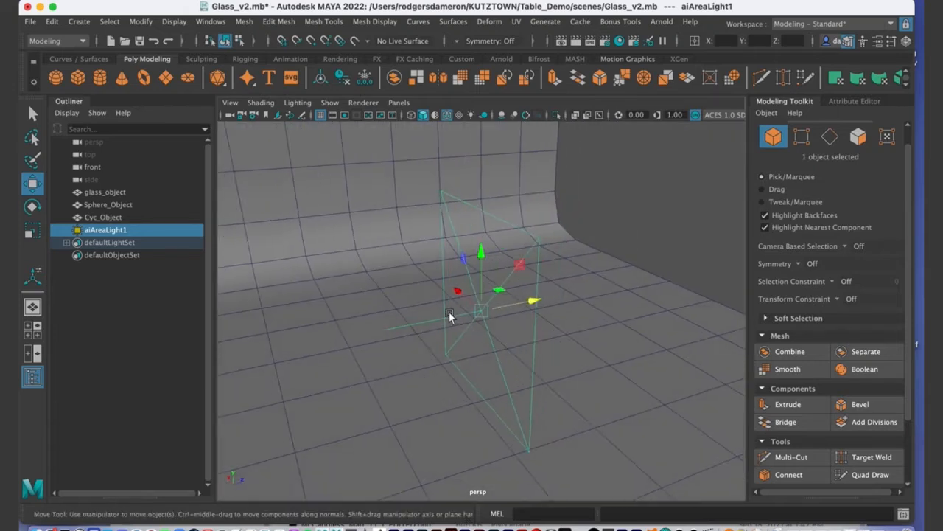
{"action": "left_click_drag", "start_coordinate": [431, 328], "coordinate": [468, 305], "text": "alt"}
{"action": "right_click_drag", "start_coordinate": [366, 230], "coordinate": [244, 175], "text": "alt"}
{"action": "left_click_drag", "start_coordinate": [244, 175], "coordinate": [419, 196], "text": "alt"}
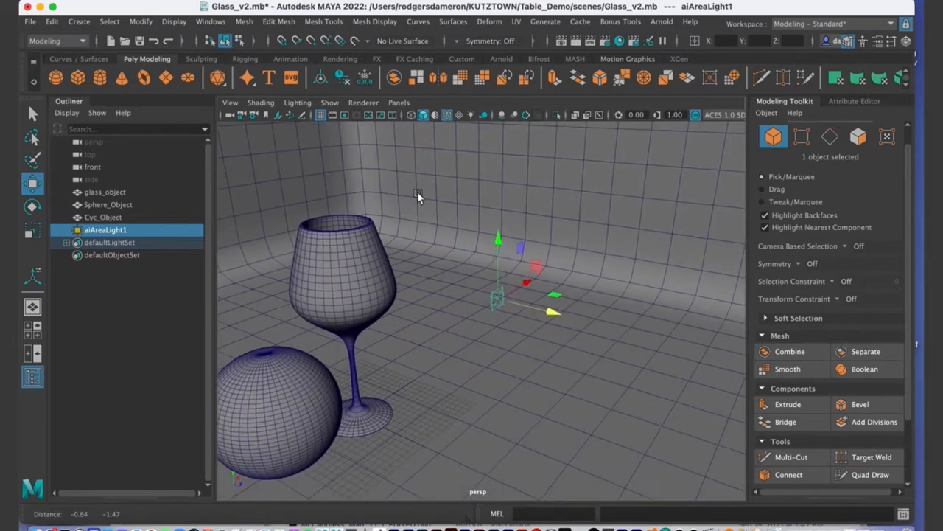
{"action": "middle_click_drag", "start_coordinate": [443, 299], "coordinate": [462, 238], "text": "alt"}
{"action": "right_click_drag", "start_coordinate": [462, 238], "coordinate": [413, 245], "text": "alt"}
{"action": "left_click_drag", "start_coordinate": [413, 244], "coordinate": [384, 254], "text": "alt"}
Step: Scale the area light up uniformly beside the wine glass
{"action": "key", "text": "e"}
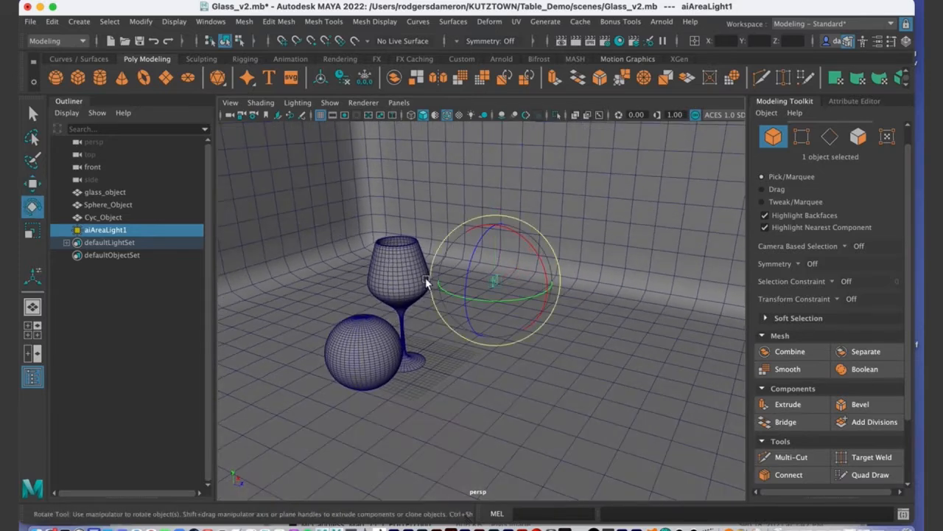
{"action": "key", "text": "r"}
{"action": "left_click_drag", "start_coordinate": [496, 285], "coordinate": [378, 305]}
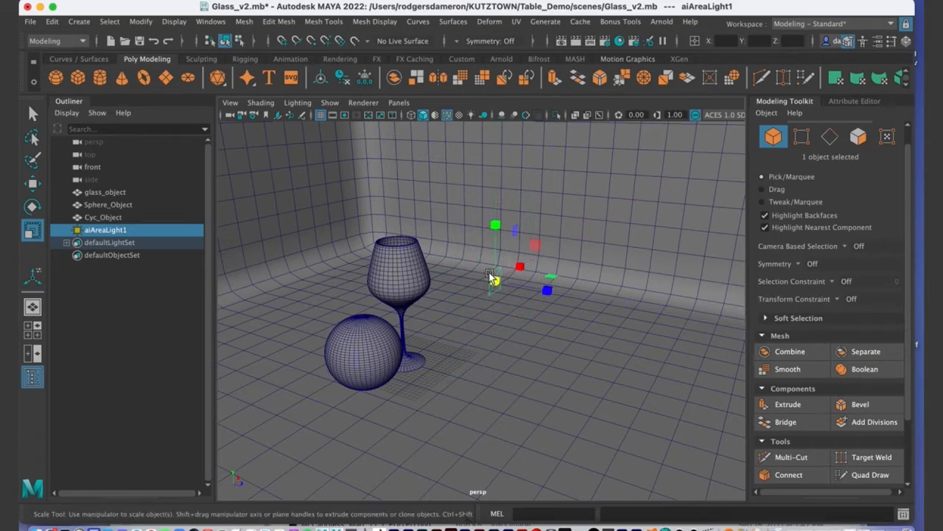
{"action": "left_click_drag", "start_coordinate": [494, 278], "coordinate": [473, 273]}
Step: Lower the area light and reposition it horizontally to stand beside the glass and sphere
{"action": "key", "text": "w"}
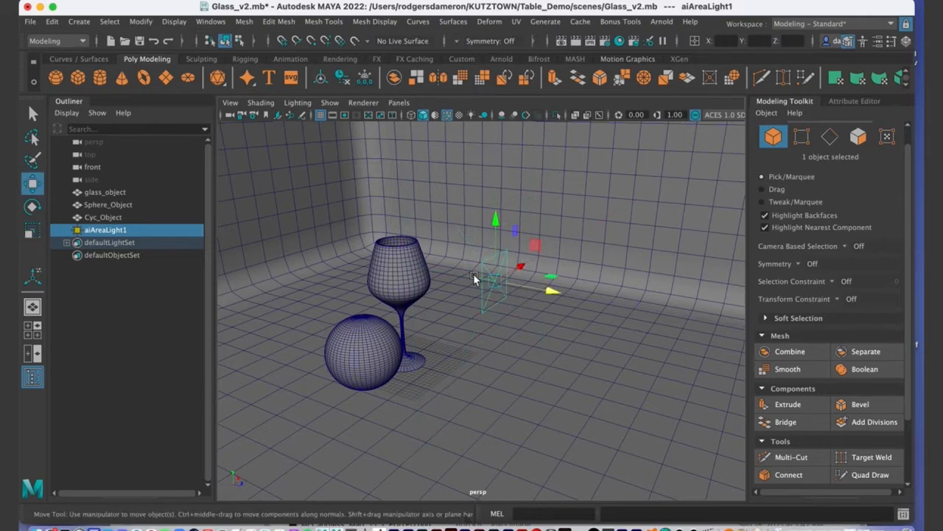
{"action": "left_click_drag", "start_coordinate": [499, 219], "coordinate": [499, 248]}
{"action": "left_click_drag", "start_coordinate": [521, 294], "coordinate": [444, 266]}
{"action": "left_click_drag", "start_coordinate": [470, 266], "coordinate": [446, 340]}
{"action": "key", "text": "e"}
{"action": "key", "text": "r"}
{"action": "middle_click_drag", "start_coordinate": [459, 314], "coordinate": [435, 321], "text": "alt"}
{"action": "left_click_drag", "start_coordinate": [436, 325], "coordinate": [369, 298], "text": "alt"}
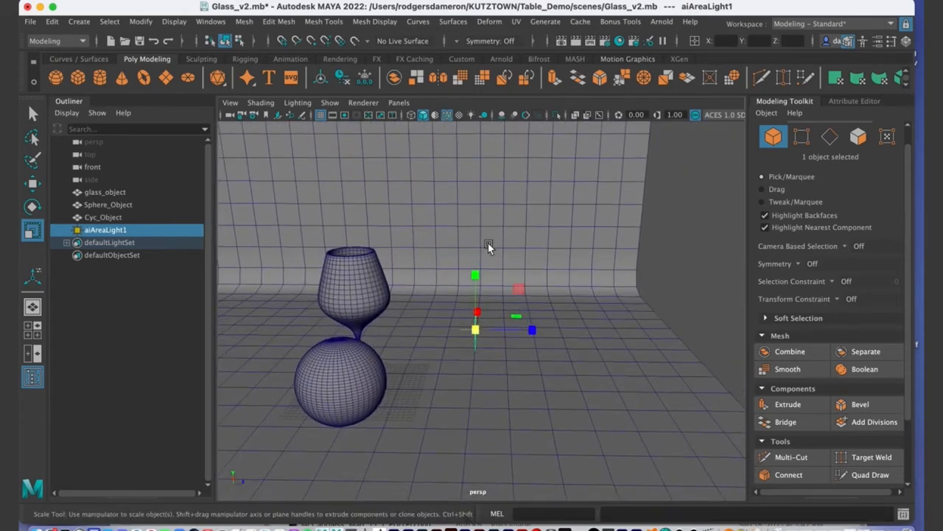
Step: Restore the Arnold RenderView to check the render with the area light, and minimize it again
{"action": "left_click", "coordinate": [855, 514]}
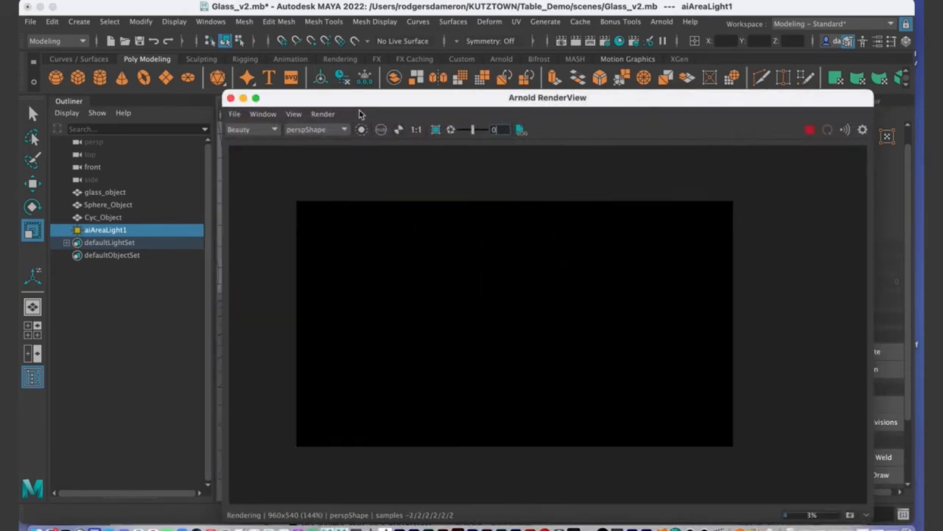
{"action": "left_click_drag", "start_coordinate": [440, 99], "coordinate": [368, 37]}
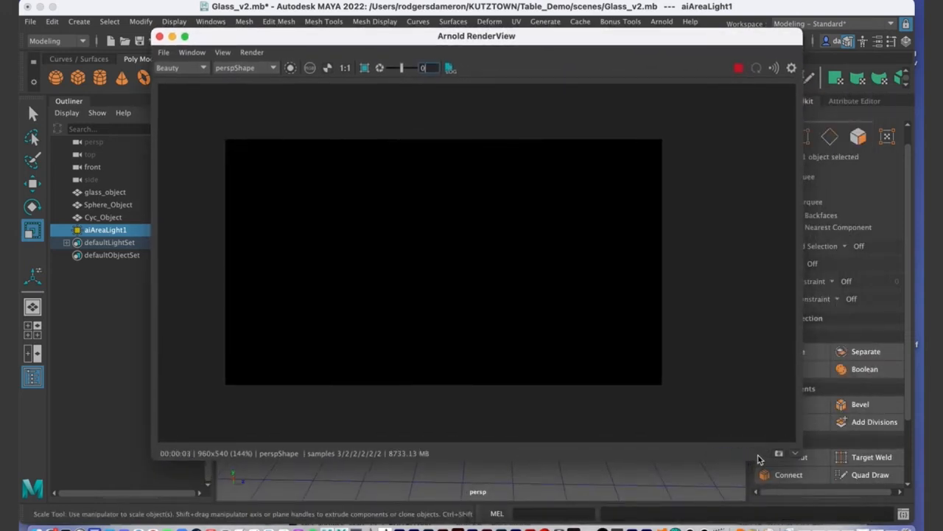
{"action": "left_click_drag", "start_coordinate": [315, 35], "coordinate": [319, 76]}
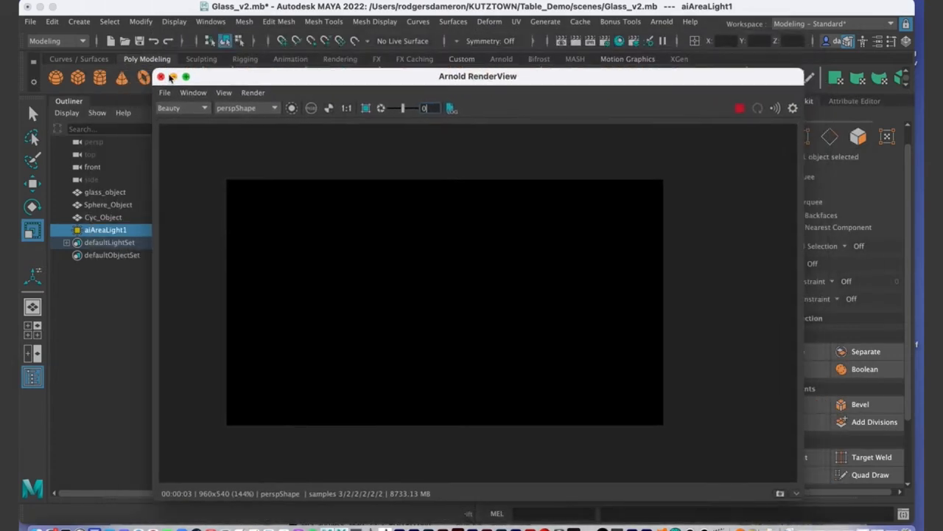
{"action": "left_click", "coordinate": [173, 76]}
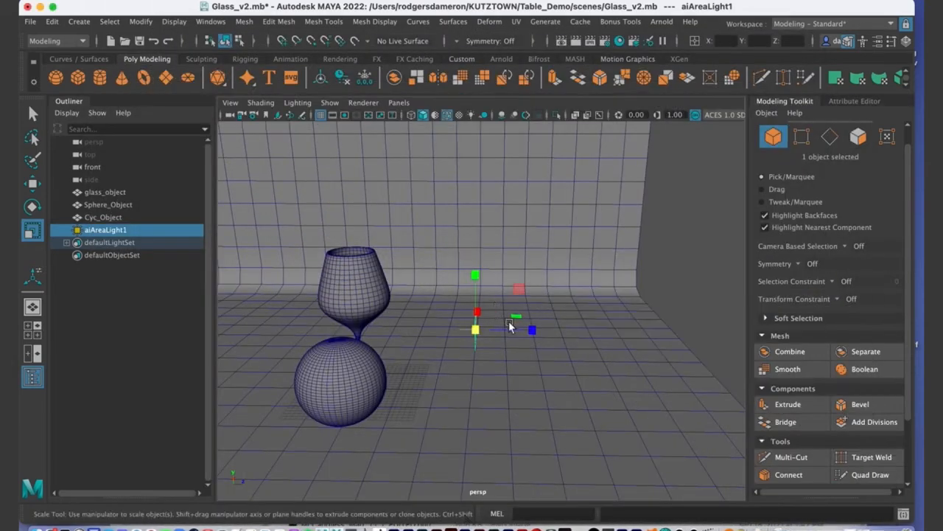
Step: Set the Arnold area light's intensity to 2500
{"action": "left_click_drag", "start_coordinate": [508, 320], "coordinate": [499, 322], "text": "alt"}
{"action": "key", "text": "q"}
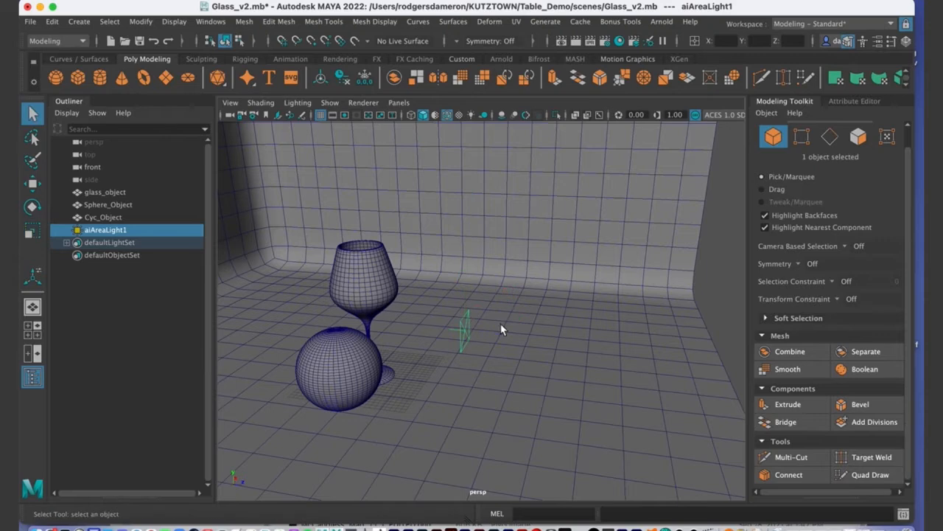
{"action": "left_click", "coordinate": [839, 100]}
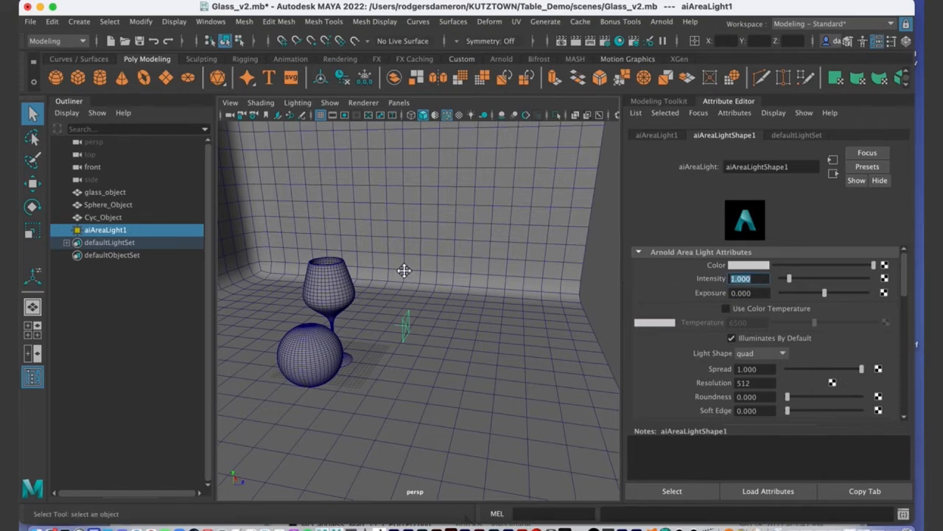
{"action": "scroll", "coordinate": [400, 270], "scroll_direction": "up", "scroll_amount": 3}
{"action": "left_click_drag", "start_coordinate": [404, 262], "coordinate": [440, 269], "text": "alt"}
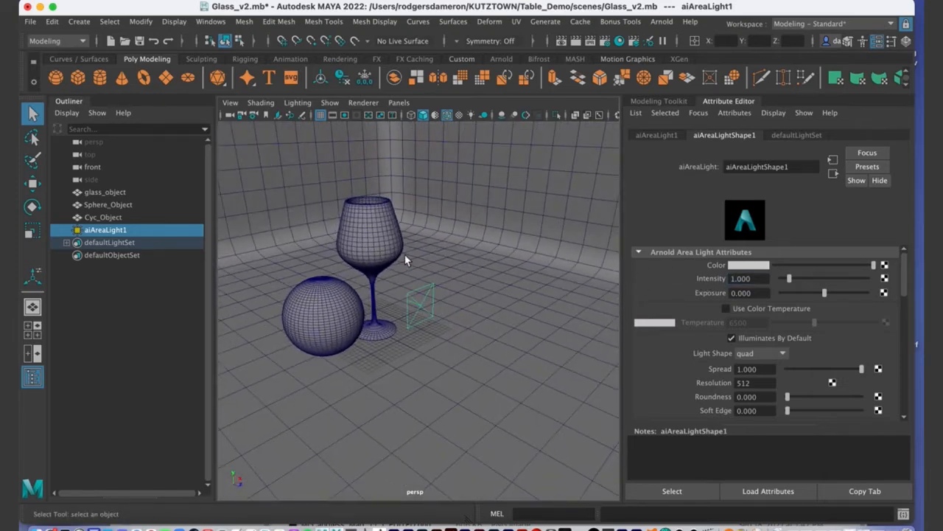
{"action": "mouse_move", "coordinate": [443, 302]}
{"action": "left_mouse_down", "text": "alt"}
{"action": "mouse_move", "coordinate": [497, 295]}
{"action": "mouse_move", "coordinate": [496, 278]}
{"action": "mouse_move", "coordinate": [444, 291]}
{"action": "mouse_move", "coordinate": [477, 298]}
{"action": "mouse_move", "coordinate": [460, 298]}
{"action": "left_mouse_up", "text": "alt"}
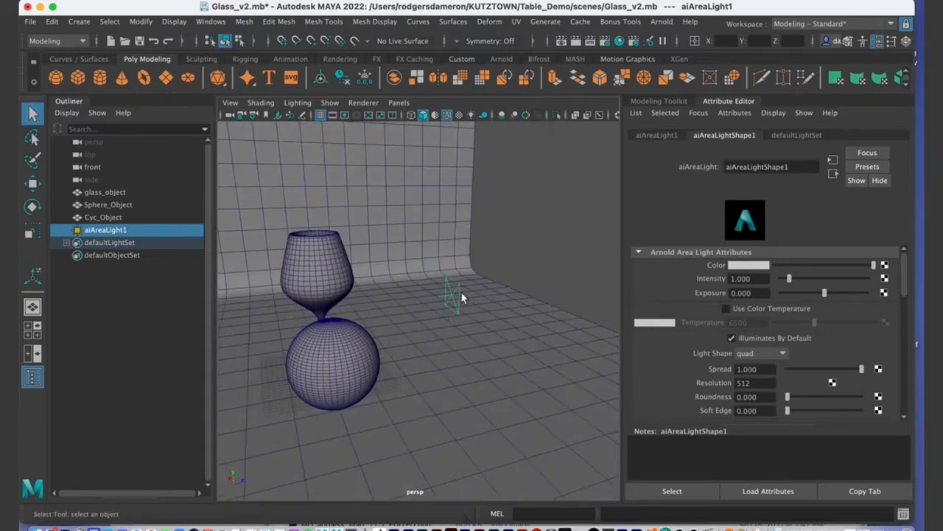
{"action": "double_click", "coordinate": [755, 278]}
{"action": "type", "text": "2500"}
{"action": "key", "text": "Return"}
Step: Frame the glass, sphere and area light in a low, close perspective view for the render
{"action": "left_click_drag", "start_coordinate": [488, 294], "coordinate": [506, 303], "text": "alt"}
{"action": "right_click_drag", "start_coordinate": [506, 303], "coordinate": [263, 280], "text": "alt"}
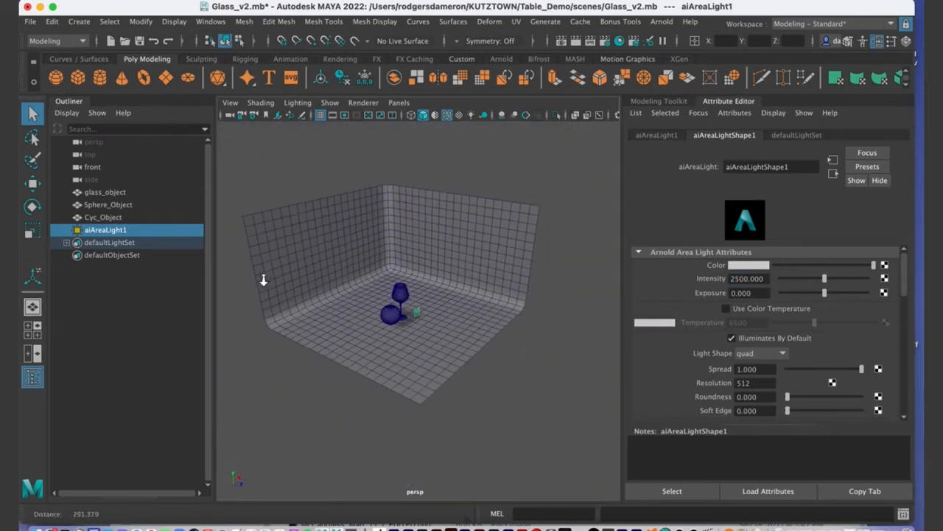
{"action": "left_click_drag", "start_coordinate": [451, 299], "coordinate": [465, 282], "text": "alt"}
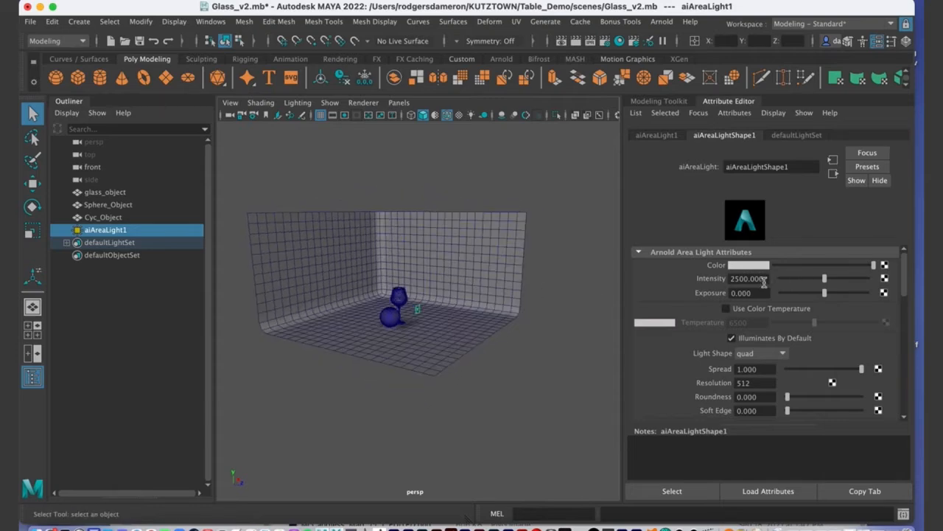
{"action": "left_click_drag", "start_coordinate": [442, 315], "coordinate": [342, 319], "text": "alt"}
{"action": "right_click_drag", "start_coordinate": [342, 319], "coordinate": [363, 322], "text": "alt"}
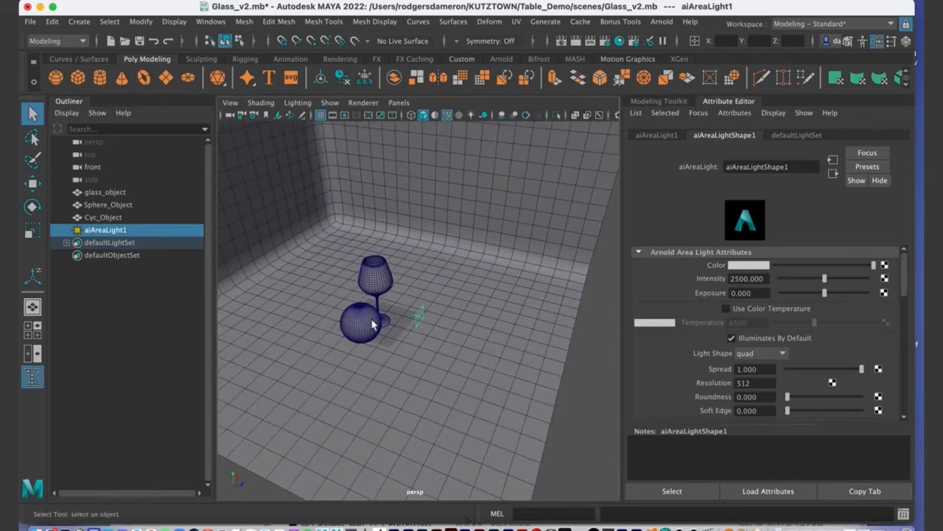
{"action": "double_click", "coordinate": [761, 278]}
{"action": "middle_click_drag", "start_coordinate": [357, 308], "coordinate": [380, 318], "text": "alt"}
{"action": "right_click_drag", "start_coordinate": [380, 317], "coordinate": [477, 317], "text": "alt"}
{"action": "left_click_drag", "start_coordinate": [478, 317], "coordinate": [476, 305], "text": "alt"}
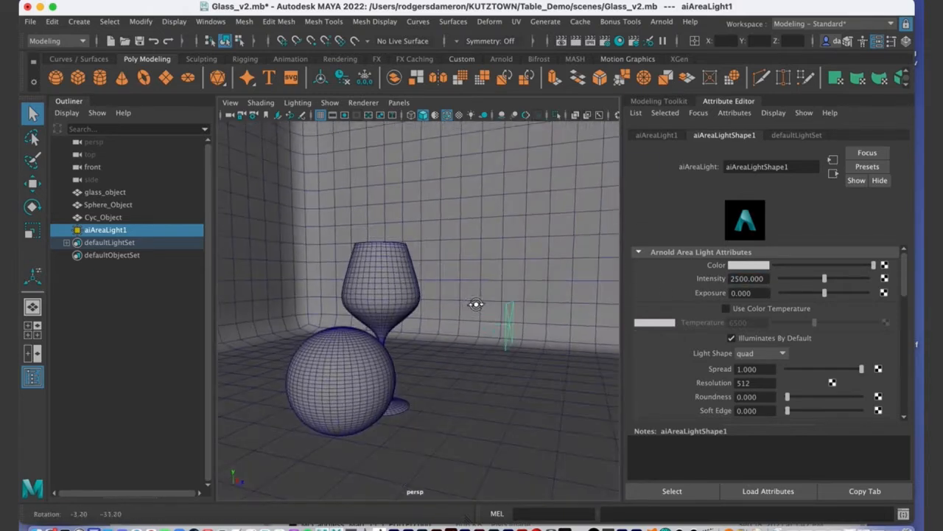
{"action": "middle_click_drag", "start_coordinate": [415, 295], "coordinate": [414, 261], "text": "alt"}
{"action": "left_click_drag", "start_coordinate": [414, 262], "coordinate": [412, 258], "text": "alt"}
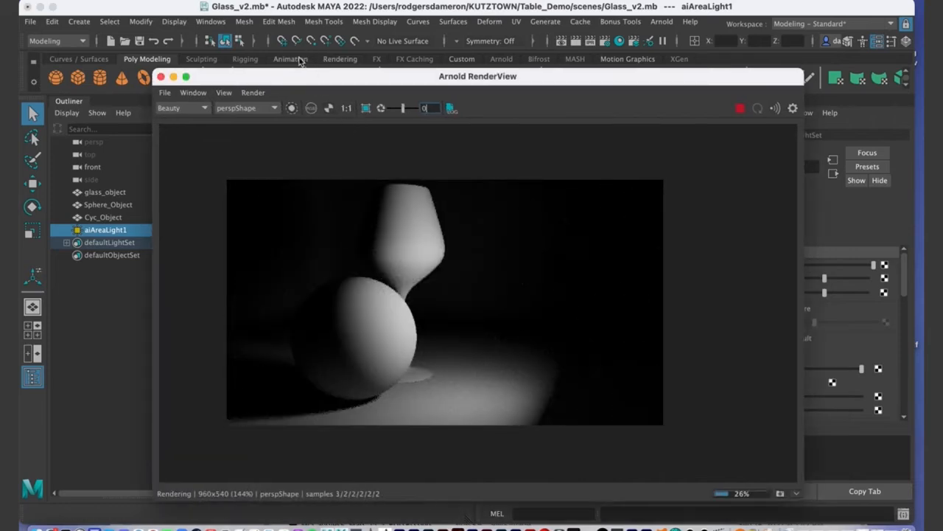
Step: Shrink the Arnold RenderView window and place it so the render and the perspective view are both visible
{"action": "left_click_drag", "start_coordinate": [311, 81], "coordinate": [328, 39]}
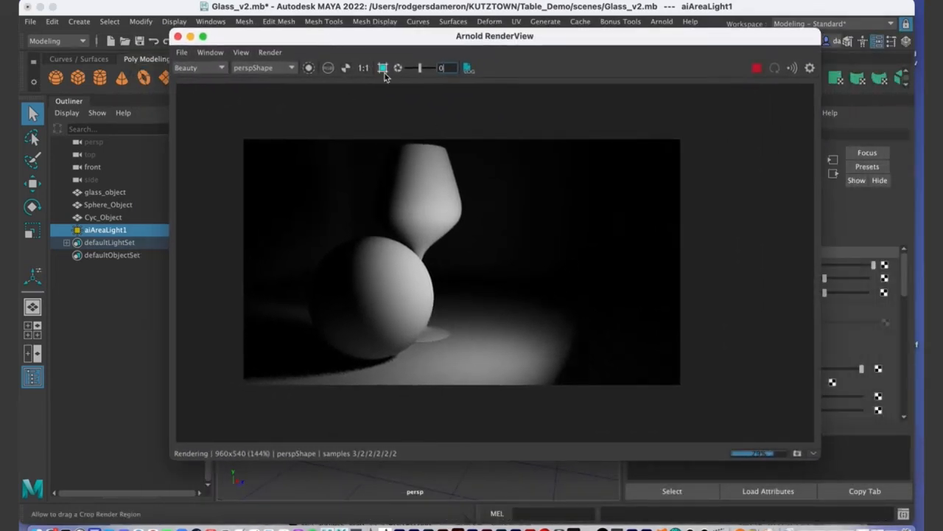
{"action": "left_click_drag", "start_coordinate": [314, 38], "coordinate": [452, 31]}
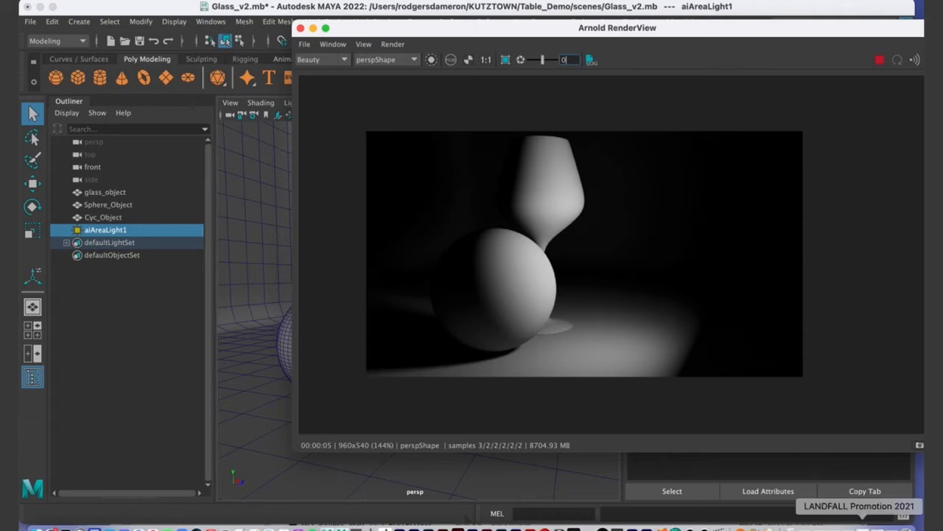
{"action": "left_click_drag", "start_coordinate": [293, 449], "coordinate": [553, 351]}
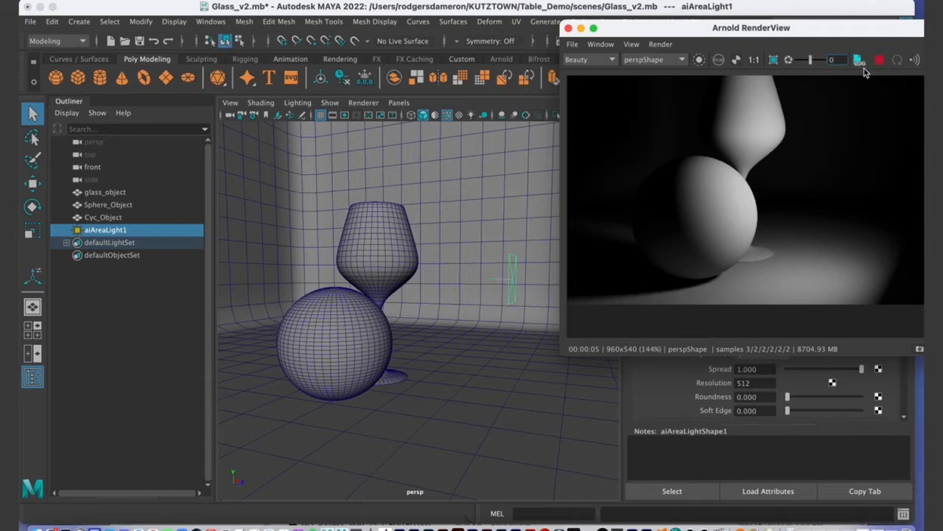
{"action": "left_click_drag", "start_coordinate": [752, 33], "coordinate": [747, 36]}
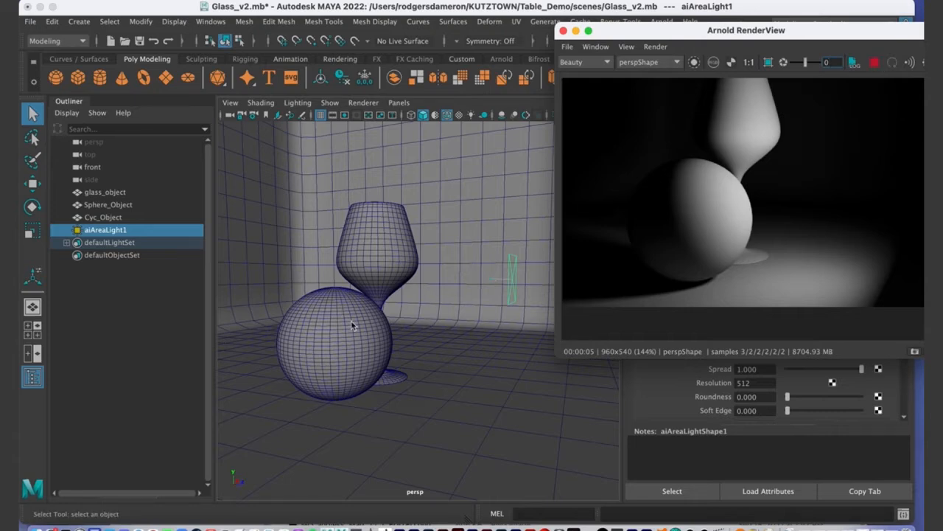
Step: Examine the area light's shading and shadows in the live render from several angles around the glass and sphere
{"action": "left_click_drag", "start_coordinate": [351, 324], "coordinate": [391, 294], "text": "alt"}
{"action": "right_click_drag", "start_coordinate": [390, 295], "coordinate": [458, 190], "text": "alt"}
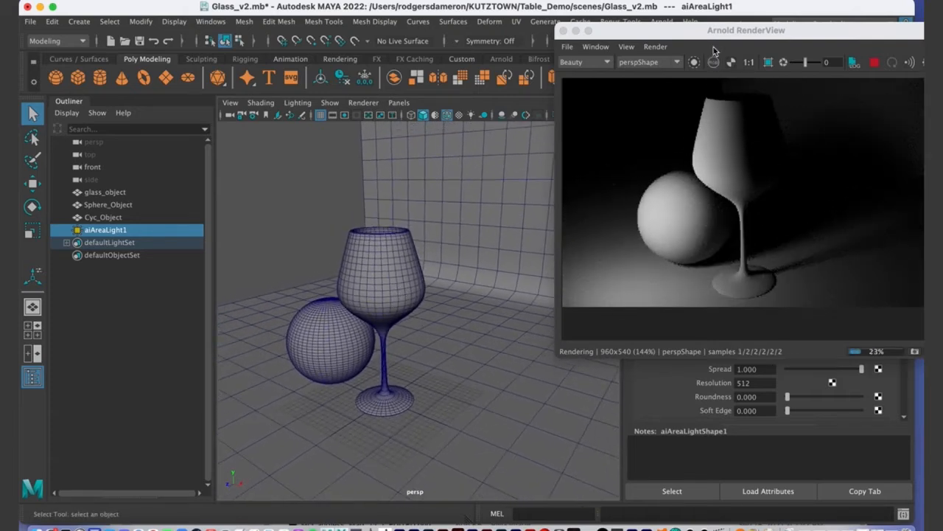
{"action": "left_click_drag", "start_coordinate": [686, 42], "coordinate": [668, 41]}
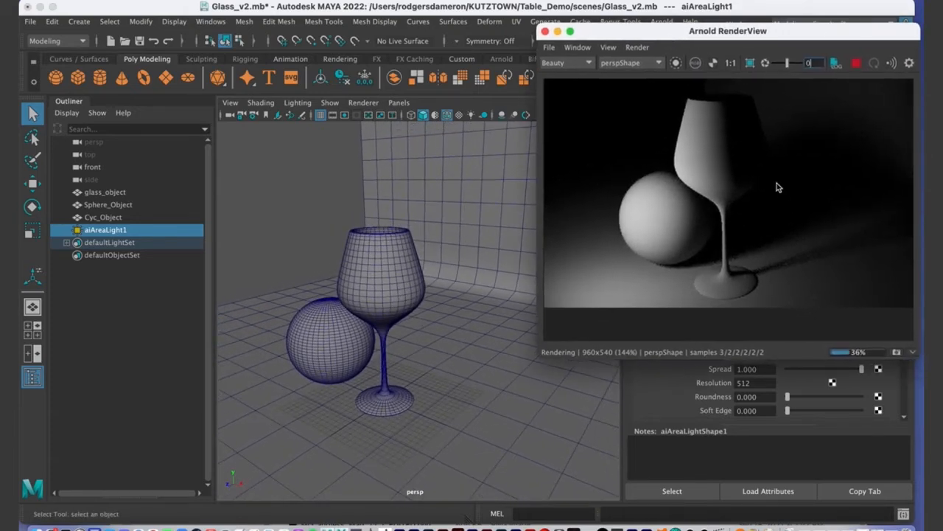
{"action": "left_click_drag", "start_coordinate": [382, 352], "coordinate": [363, 355], "text": "alt"}
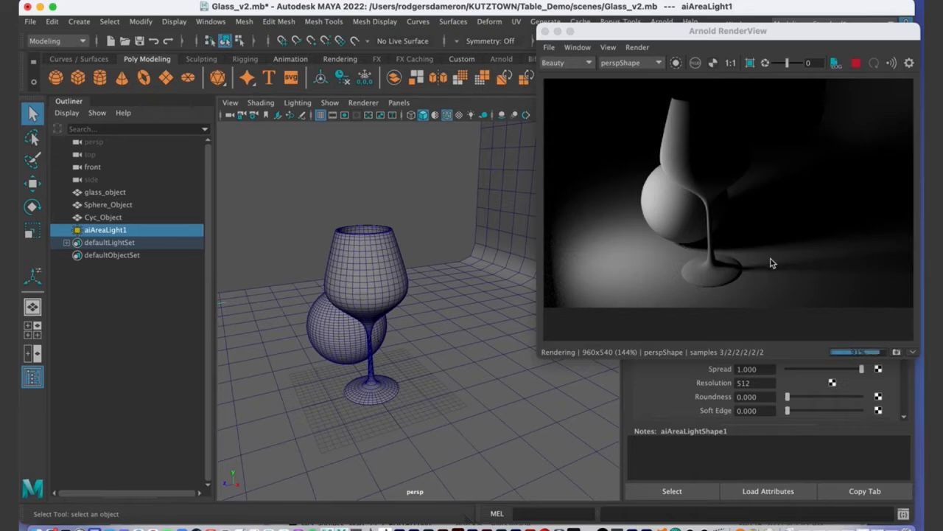
{"action": "left_click_drag", "start_coordinate": [343, 321], "coordinate": [399, 299], "text": "alt"}
{"action": "middle_click_drag", "start_coordinate": [398, 300], "coordinate": [354, 276], "text": "alt"}
{"action": "scroll", "coordinate": [369, 268], "scroll_direction": "down", "scroll_amount": 4}
{"action": "left_click_drag", "start_coordinate": [385, 261], "coordinate": [403, 250], "text": "alt"}
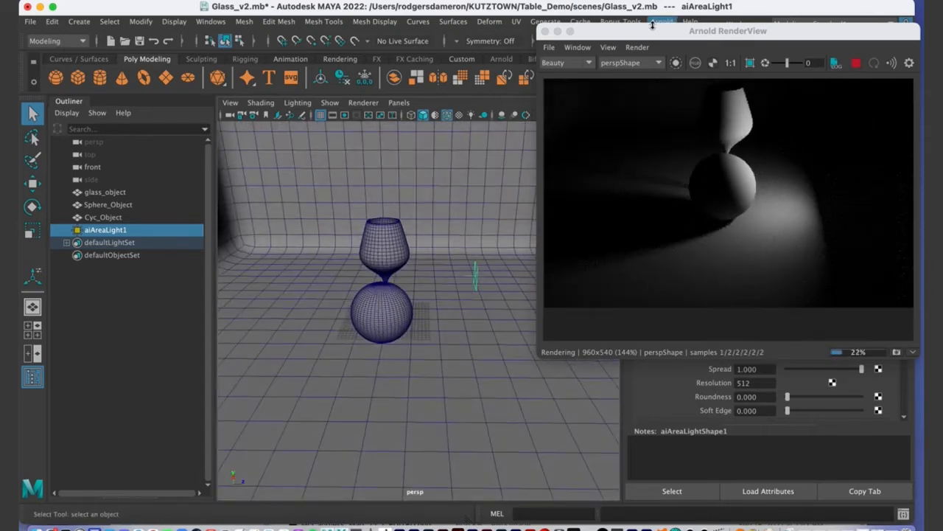
Step: Set the Arnold area light's intensity to 3200, keeping the render window clear of its attributes during the edit
{"action": "left_click_drag", "start_coordinate": [746, 31], "coordinate": [749, 321]}
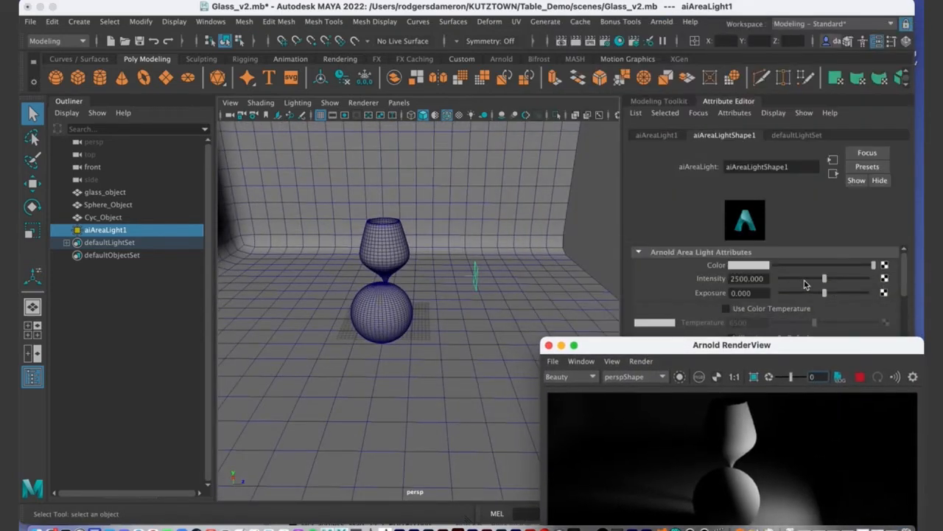
{"action": "left_click_drag", "start_coordinate": [769, 281], "coordinate": [711, 282]}
{"action": "type", "text": "3200"}
{"action": "key", "text": "Return"}
{"action": "left_click_drag", "start_coordinate": [713, 339], "coordinate": [684, 123]}
Step: Raise the area light, rotate it to aim down at the objects, and move it closer to the glass and sphere
{"action": "left_click_drag", "start_coordinate": [391, 277], "coordinate": [435, 296], "text": "alt"}
{"action": "key", "text": "w"}
{"action": "left_click_drag", "start_coordinate": [471, 244], "coordinate": [469, 214]}
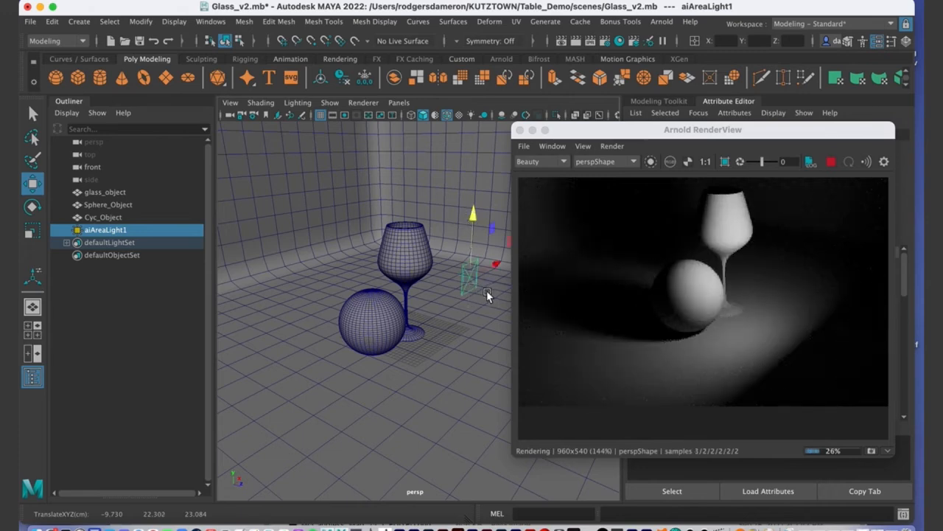
{"action": "key", "text": "e"}
{"action": "left_click_drag", "start_coordinate": [497, 229], "coordinate": [431, 257]}
{"action": "key", "text": "w"}
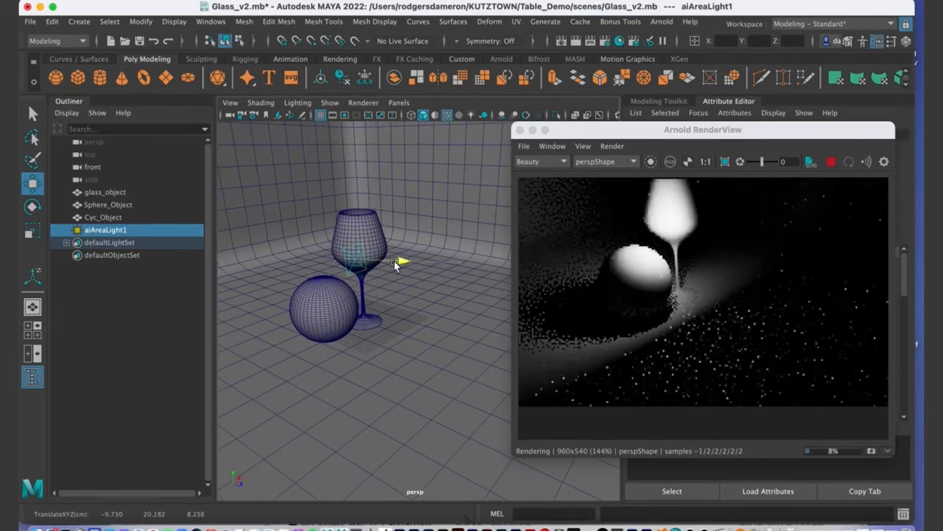
{"action": "right_click_drag", "start_coordinate": [394, 262], "coordinate": [410, 274], "text": "alt"}
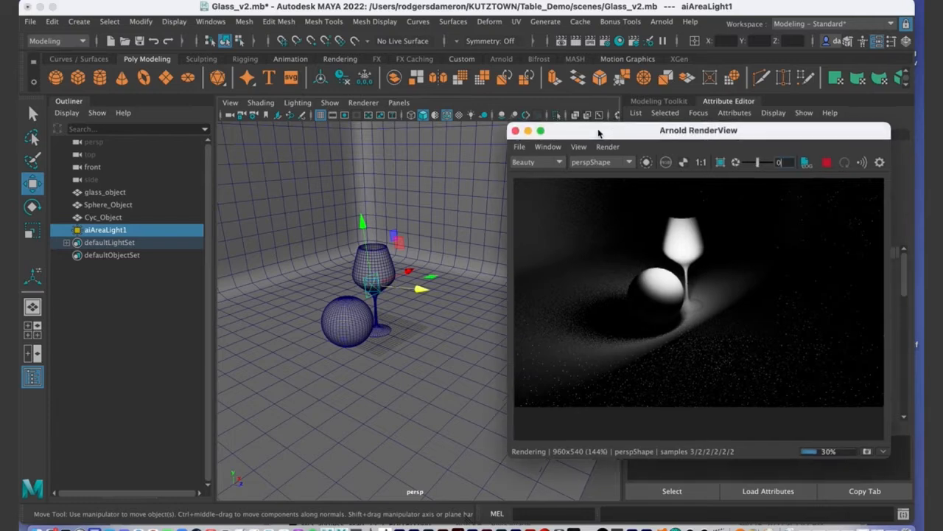
Step: Enlarge the Arnold RenderView window and place it beside the glass and sphere in the perspective view
{"action": "left_click_drag", "start_coordinate": [598, 133], "coordinate": [502, 130]}
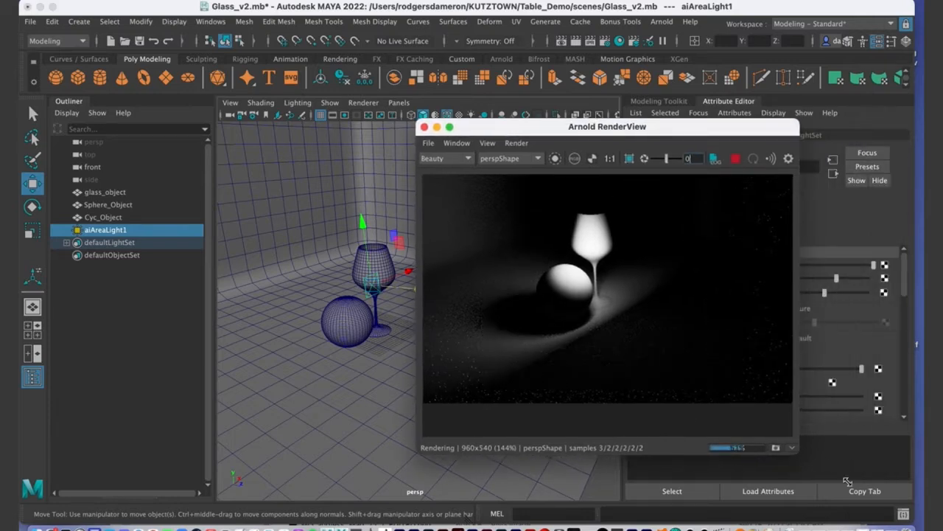
{"action": "left_click_drag", "start_coordinate": [847, 482], "coordinate": [866, 492]}
{"action": "left_click_drag", "start_coordinate": [483, 132], "coordinate": [579, 117]}
Step: Move the area light back away from the objects and raise it to about -3.958, 30.830, 43.714
{"action": "left_click_drag", "start_coordinate": [332, 293], "coordinate": [578, 255], "text": "alt"}
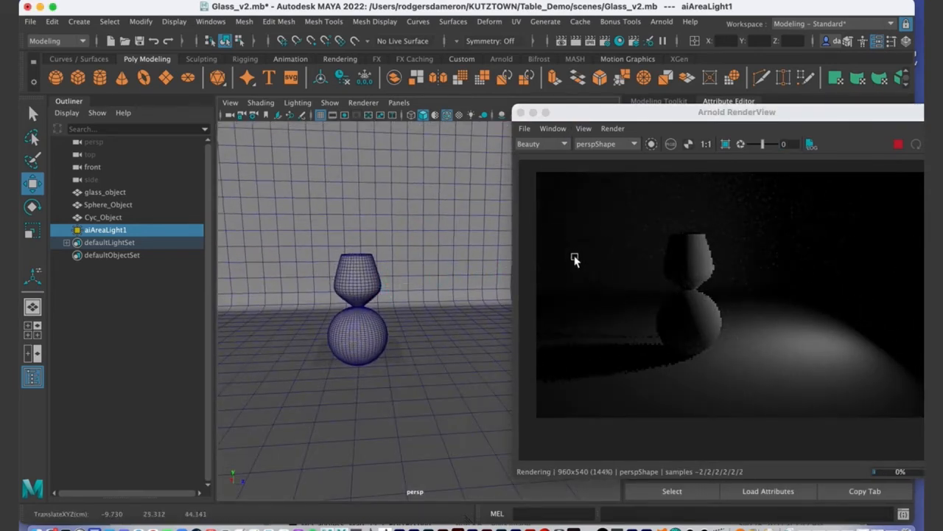
{"action": "left_click_drag", "start_coordinate": [476, 249], "coordinate": [449, 289], "text": "alt"}
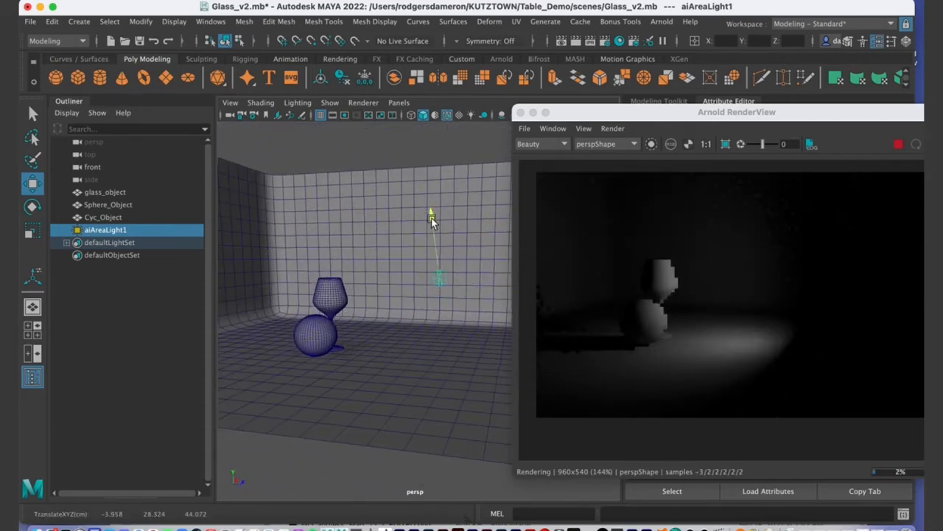
{"action": "left_click_drag", "start_coordinate": [432, 230], "coordinate": [415, 295], "text": "alt"}
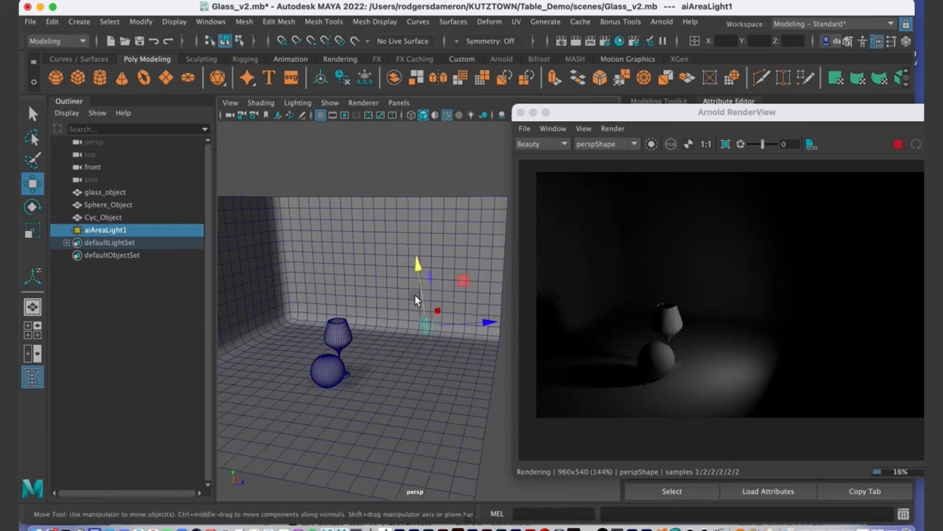
{"action": "left_click_drag", "start_coordinate": [419, 262], "coordinate": [419, 258]}
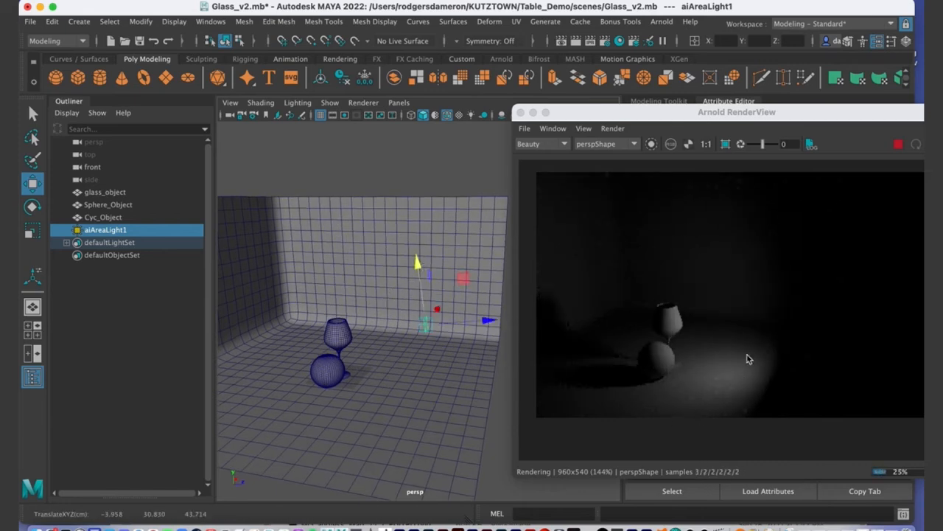
Step: Set the Arnold area light's intensity to 7000 and bring the render window back up to show the whole image
{"action": "left_click_drag", "start_coordinate": [649, 117], "coordinate": [643, 315]}
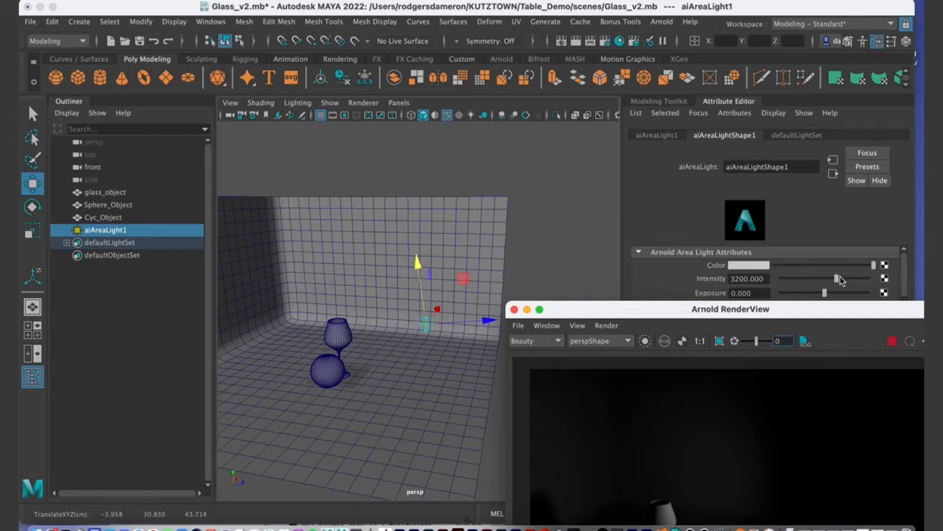
{"action": "left_click_drag", "start_coordinate": [838, 280], "coordinate": [870, 281]}
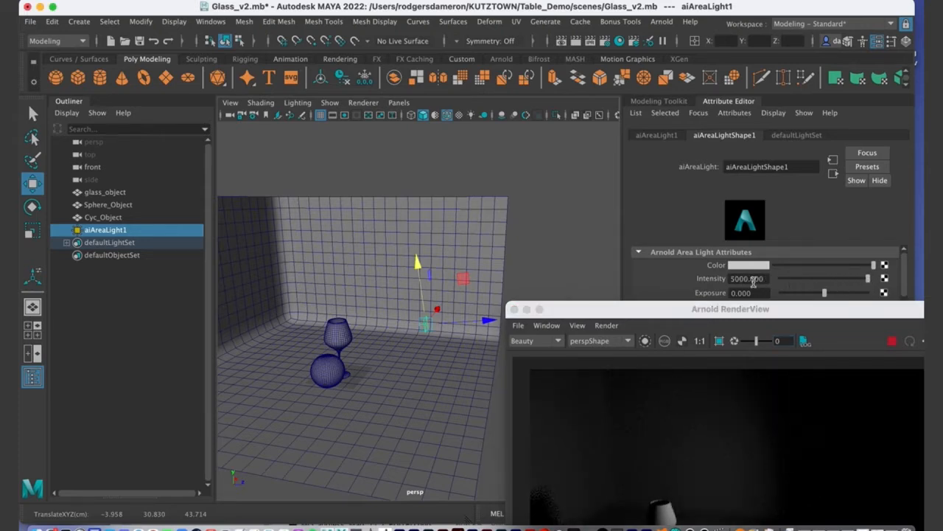
{"action": "left_click_drag", "start_coordinate": [586, 319], "coordinate": [542, 404]}
{"action": "left_click", "coordinate": [755, 279]}
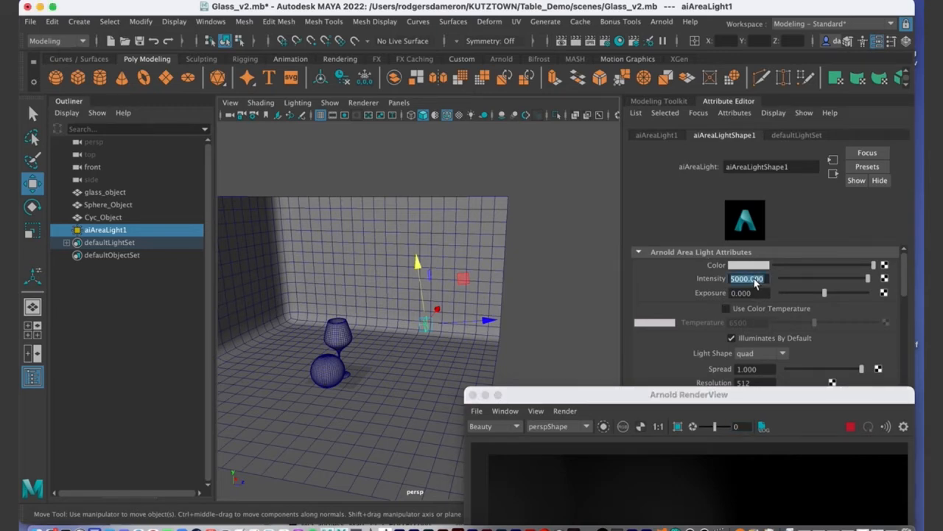
{"action": "type", "text": "7000"}
{"action": "key", "text": "Return"}
{"action": "left_click_drag", "start_coordinate": [675, 394], "coordinate": [649, 121]}
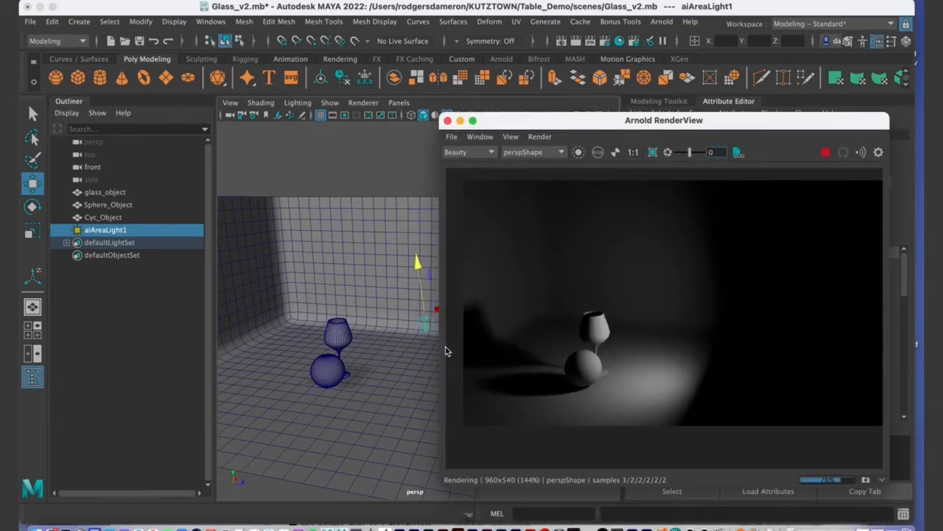
Step: Reframe the perspective view closer on the glass and sphere, with the cyclorama's corner behind them
{"action": "left_click_drag", "start_coordinate": [363, 347], "coordinate": [313, 319], "text": "alt"}
{"action": "right_click_drag", "start_coordinate": [313, 319], "coordinate": [416, 339], "text": "alt"}
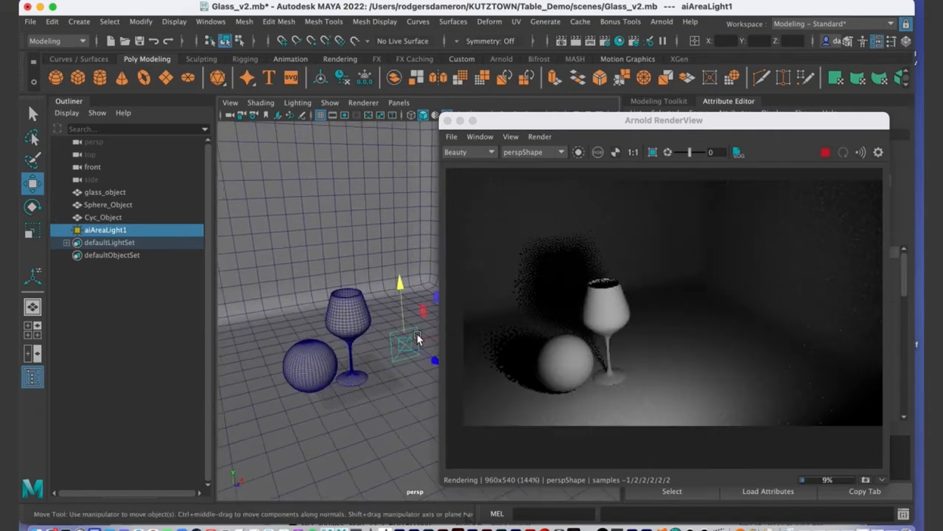
{"action": "scroll", "coordinate": [417, 339], "scroll_direction": "down", "scroll_amount": 5}
{"action": "left_click_drag", "start_coordinate": [522, 120], "coordinate": [561, 131]}
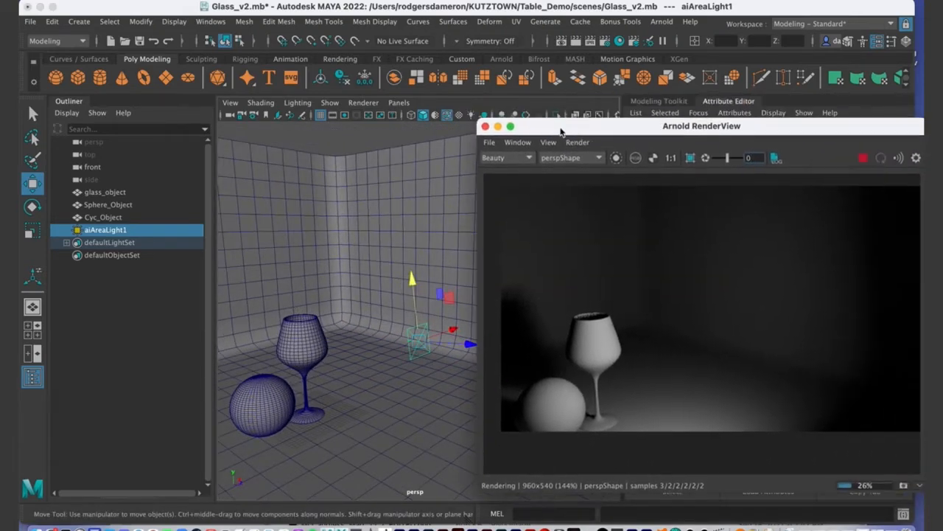
{"action": "left_click_drag", "start_coordinate": [321, 324], "coordinate": [442, 253], "text": "alt"}
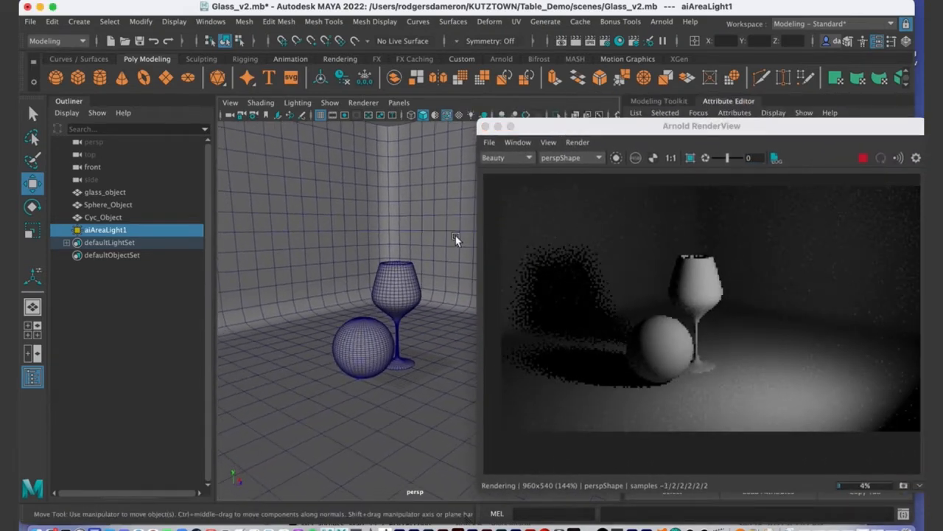
Step: Move the Arnold RenderView aside and display the 960 x 540 resolution gate in the perspective view
{"action": "left_click_drag", "start_coordinate": [579, 129], "coordinate": [811, 135]}
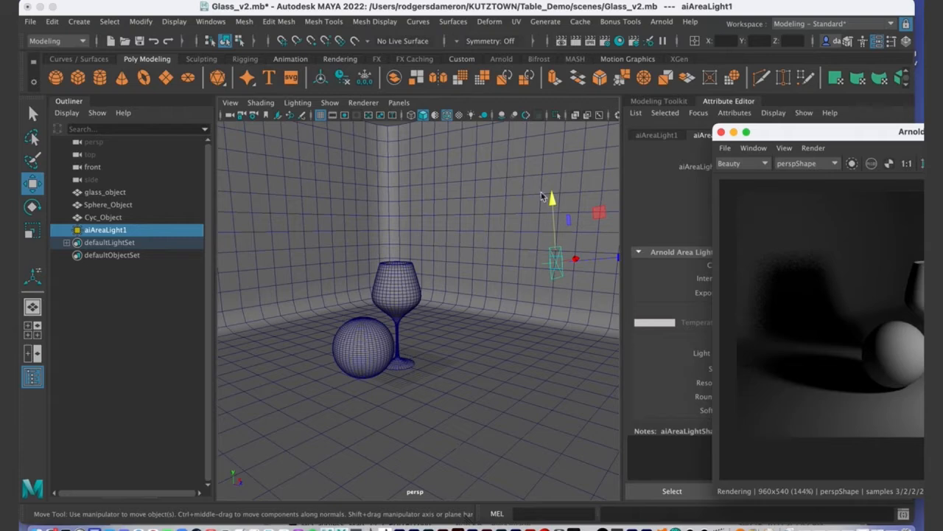
{"action": "left_click_drag", "start_coordinate": [803, 140], "coordinate": [404, 119]}
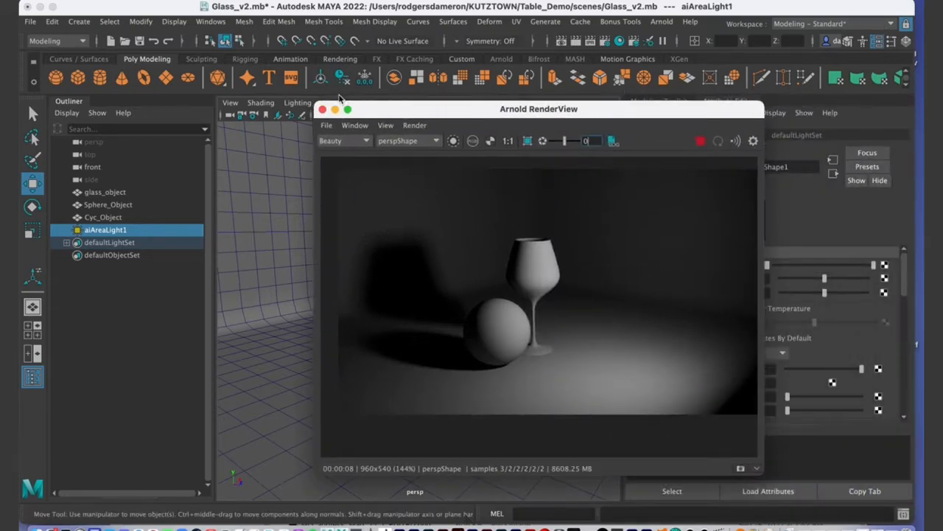
{"action": "left_click_drag", "start_coordinate": [375, 111], "coordinate": [850, 161]}
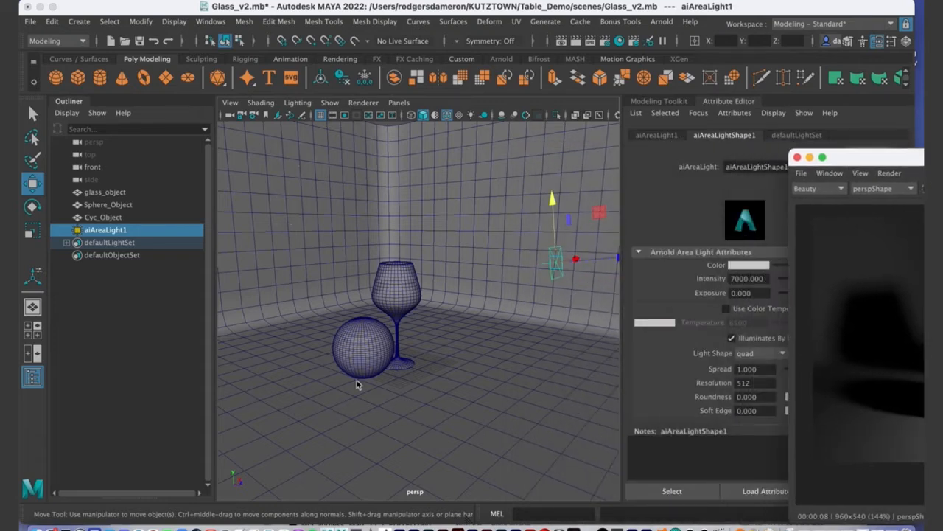
{"action": "left_click_drag", "start_coordinate": [860, 156], "coordinate": [850, 185]}
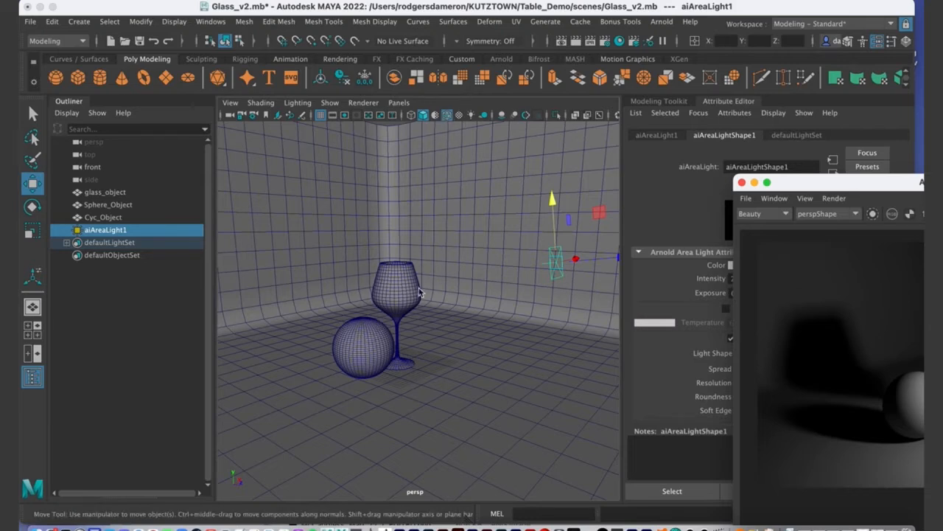
{"action": "left_click", "coordinate": [345, 117]}
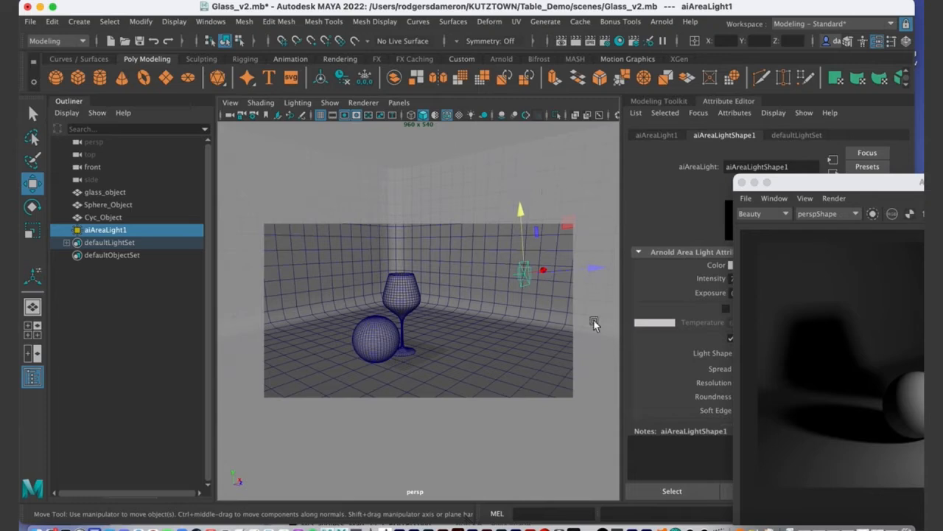
Step: Shrink the Arnold RenderView, zoom its image out to 56%, and place it above the light's attributes, clear of the framed objects
{"action": "left_click_drag", "start_coordinate": [617, 136], "coordinate": [441, 11]}
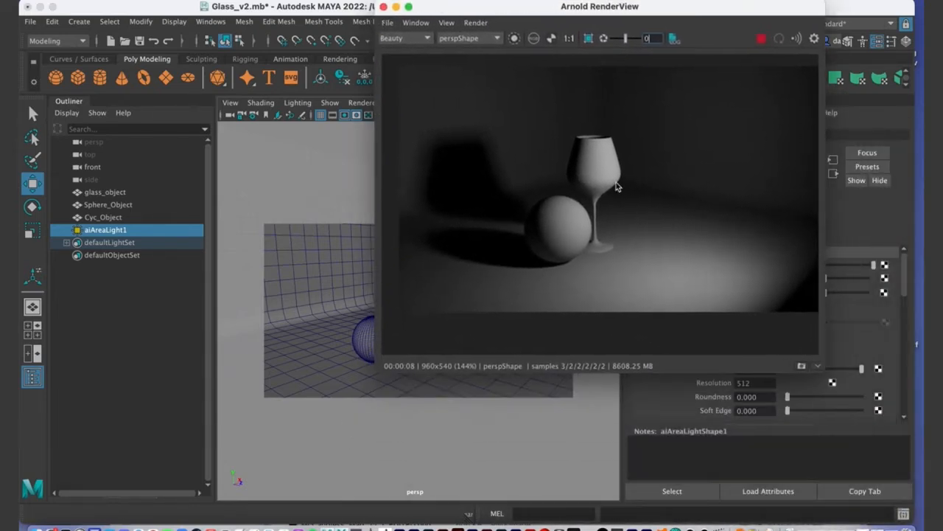
{"action": "left_click_drag", "start_coordinate": [806, 365], "coordinate": [796, 231]}
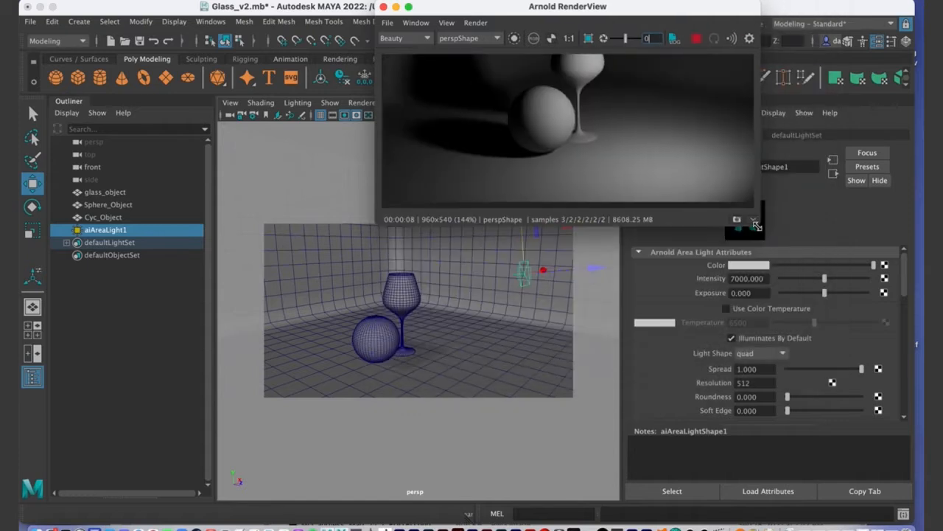
{"action": "scroll", "coordinate": [658, 114], "scroll_direction": "down", "scroll_amount": 5}
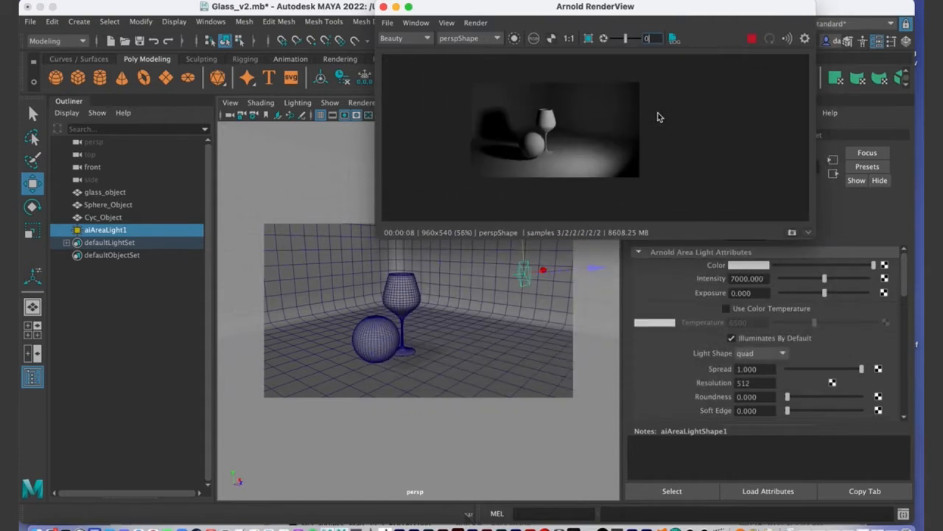
{"action": "left_click_drag", "start_coordinate": [502, 13], "coordinate": [619, 13]}
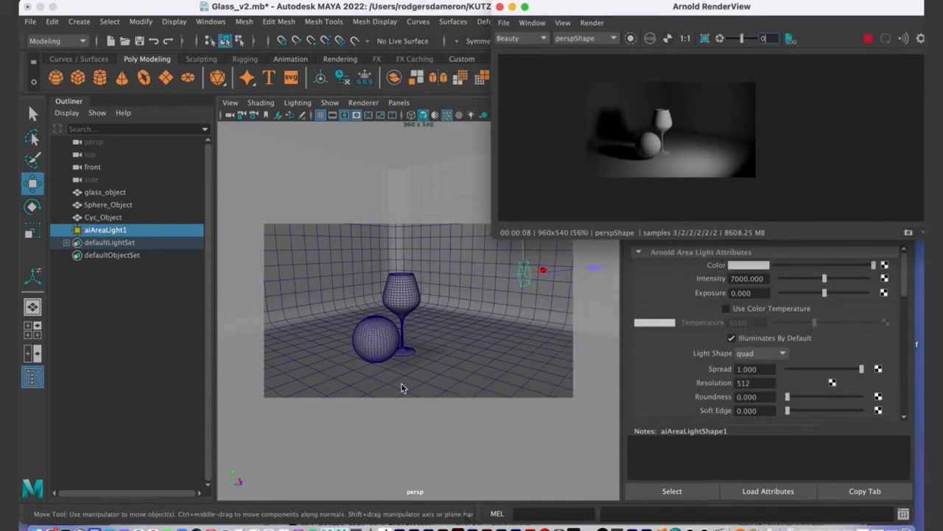
Step: Compose the glass and sphere inside the resolution gate from a higher, closer angle with the sphere in front
{"action": "left_click_drag", "start_coordinate": [408, 375], "coordinate": [442, 304], "text": "alt"}
{"action": "right_click_drag", "start_coordinate": [442, 304], "coordinate": [387, 332], "text": "alt"}
{"action": "left_click_drag", "start_coordinate": [387, 331], "coordinate": [386, 339], "text": "alt"}
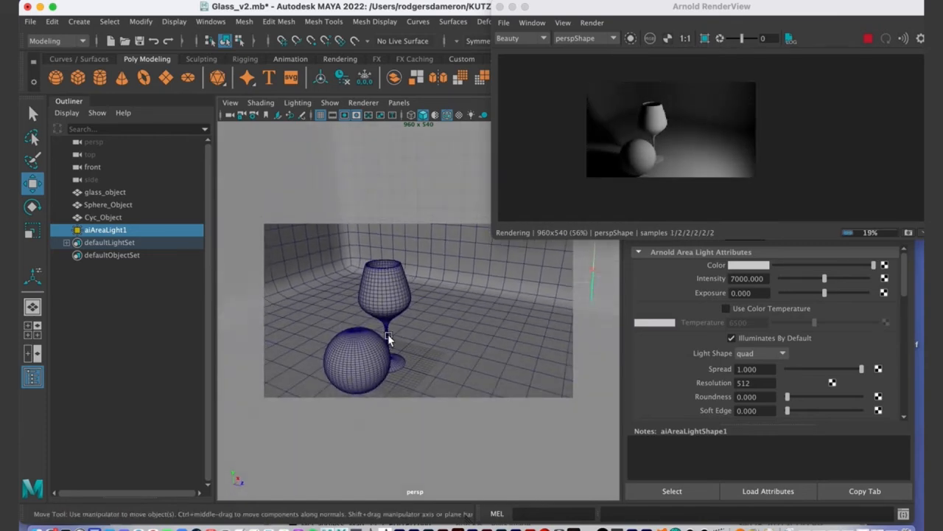
{"action": "middle_click_drag", "start_coordinate": [387, 337], "coordinate": [432, 298], "text": "alt"}
Step: Minimize the Arnold RenderView and look over the area light's color picker
{"action": "left_click", "coordinate": [515, 7]}
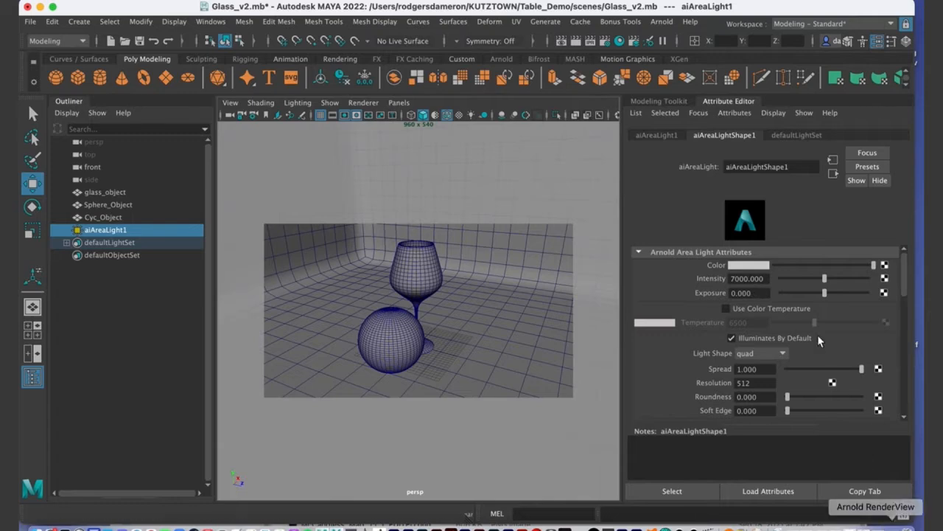
{"action": "left_click", "coordinate": [751, 265]}
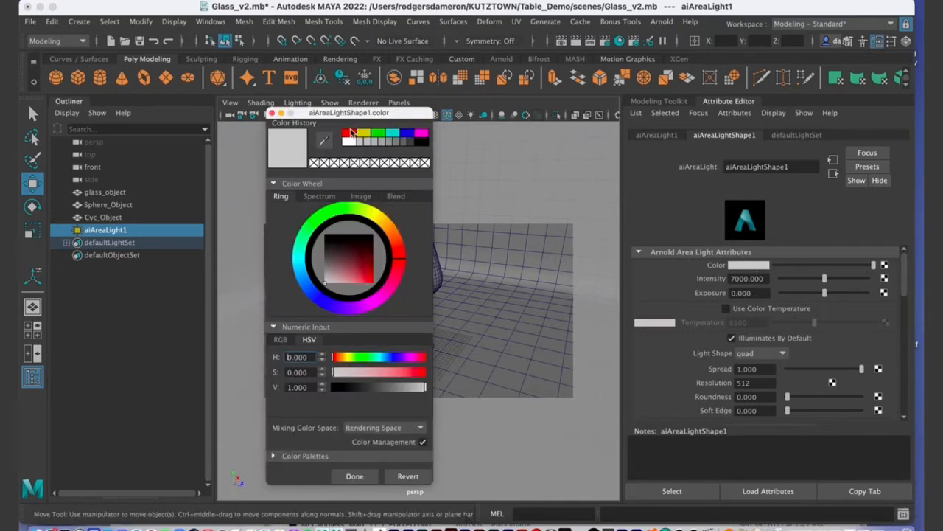
{"action": "left_click_drag", "start_coordinate": [349, 118], "coordinate": [468, 74]}
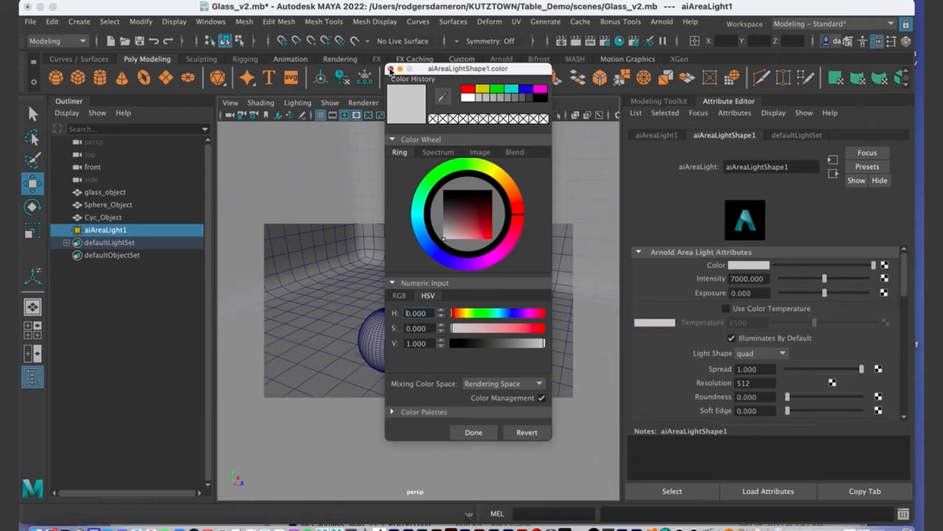
{"action": "left_click", "coordinate": [391, 70]}
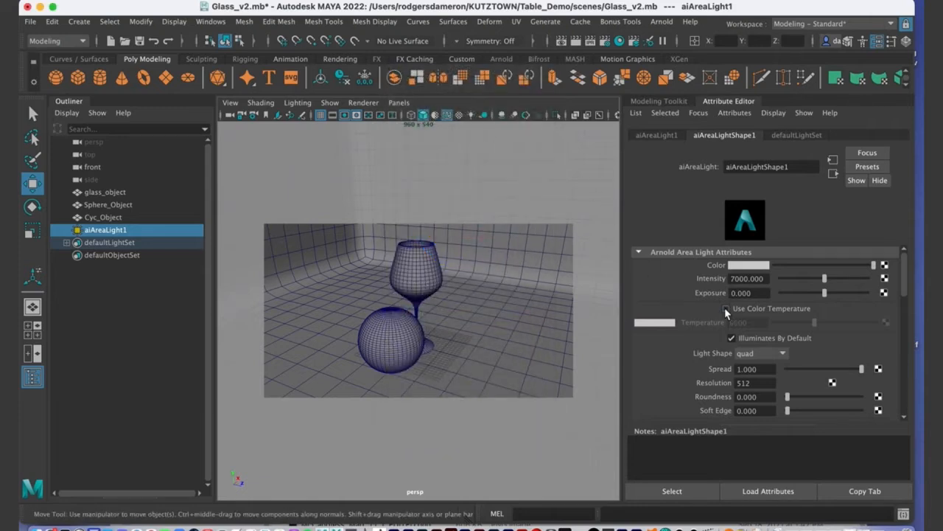
Step: Enable color temperature on the area light at 4478 and restore the Arnold RenderView to check the render
{"action": "left_click", "coordinate": [726, 309]}
{"action": "left_click_drag", "start_coordinate": [813, 323], "coordinate": [799, 322]}
{"action": "left_click", "coordinate": [884, 528]}
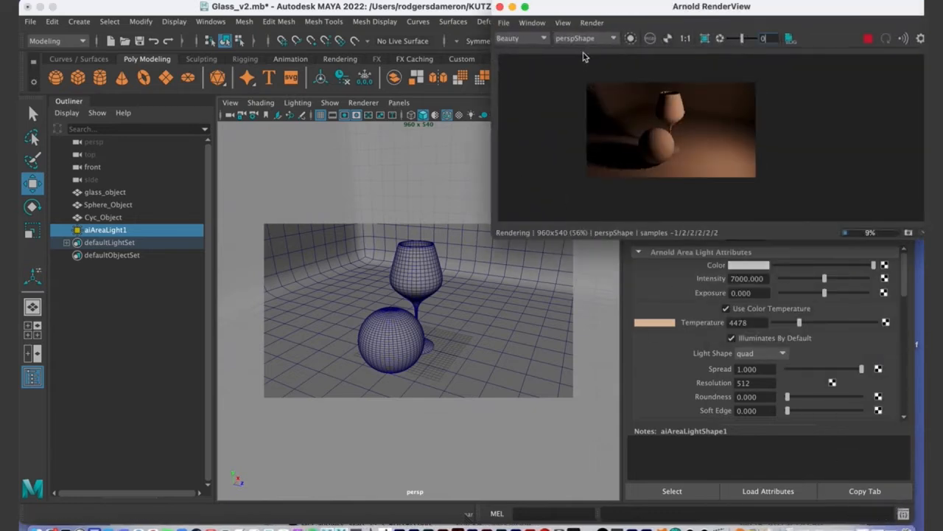
Step: Move the Arnold RenderView clear of the light's attributes and try color temperatures of 3609, 10130 and 5957 on the area light
{"action": "left_click_drag", "start_coordinate": [573, 8], "coordinate": [247, 8]}
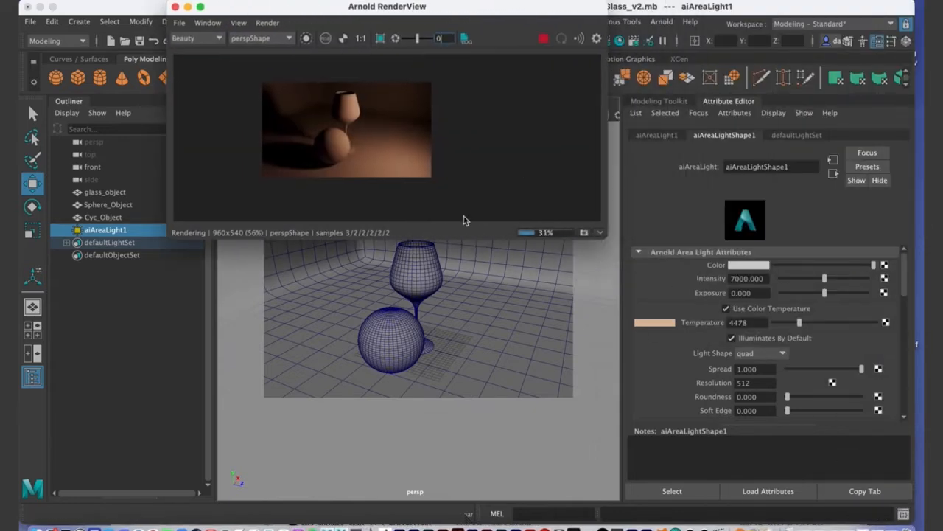
{"action": "mouse_move", "coordinate": [799, 323]}
{"action": "left_mouse_down"}
{"action": "mouse_move", "coordinate": [783, 323]}
{"action": "mouse_move", "coordinate": [793, 325]}
{"action": "left_mouse_up"}
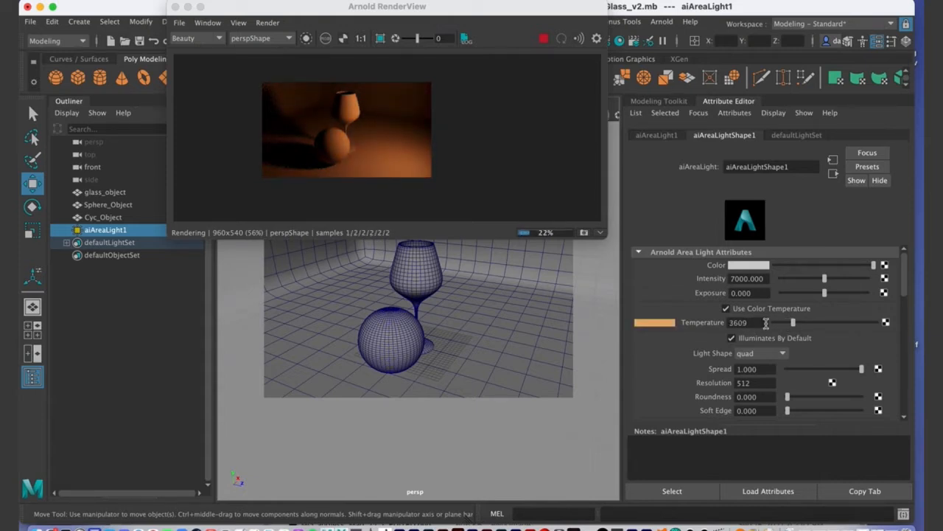
{"action": "left_click_drag", "start_coordinate": [793, 326], "coordinate": [841, 323]}
{"action": "left_click_drag", "start_coordinate": [390, 336], "coordinate": [498, 289], "text": "alt"}
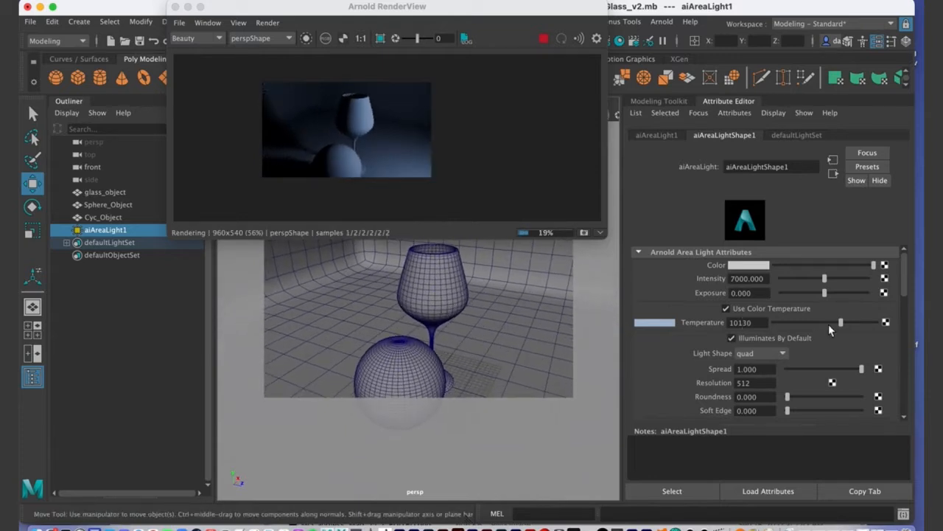
{"action": "left_click_drag", "start_coordinate": [834, 321], "coordinate": [810, 326]}
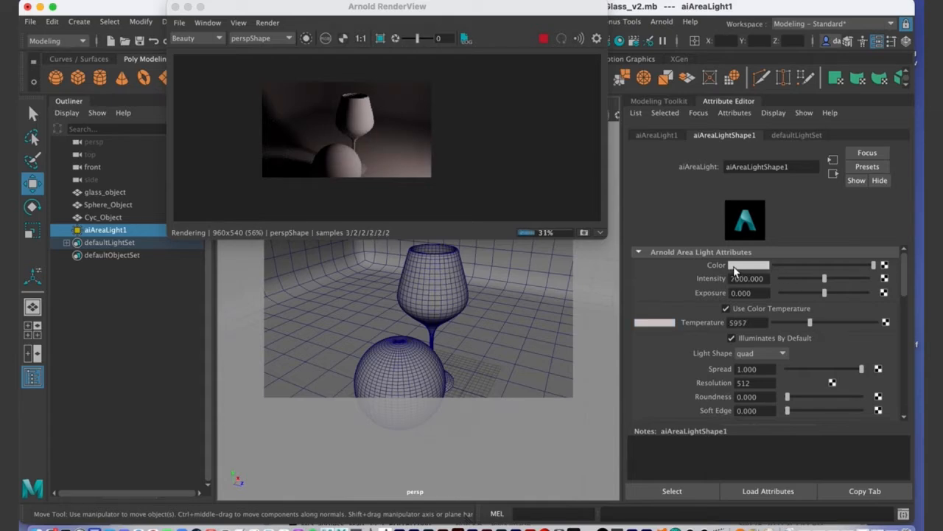
Step: Disable the area light's color temperature and set its color to pure red with hue 360, saturation 1 and value 1
{"action": "left_click", "coordinate": [727, 309]}
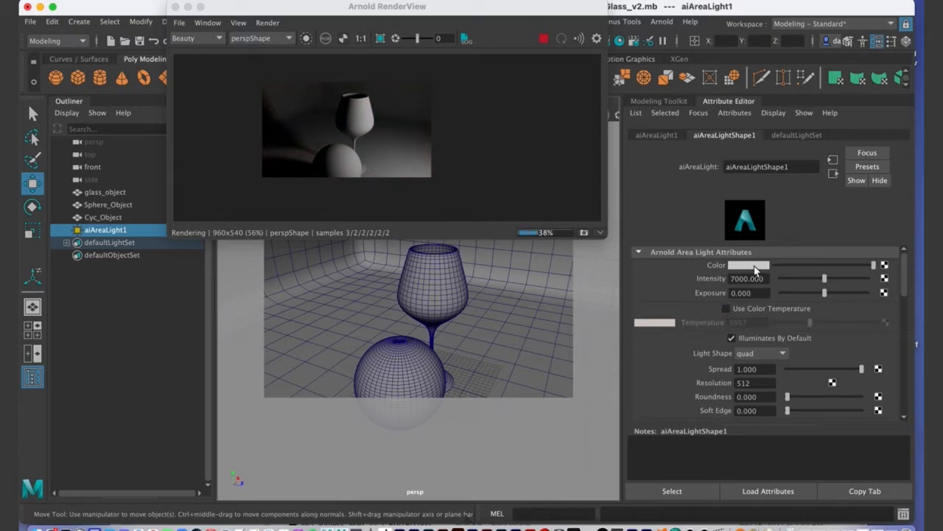
{"action": "left_click", "coordinate": [752, 266]}
{"action": "left_click_drag", "start_coordinate": [440, 245], "coordinate": [501, 256]}
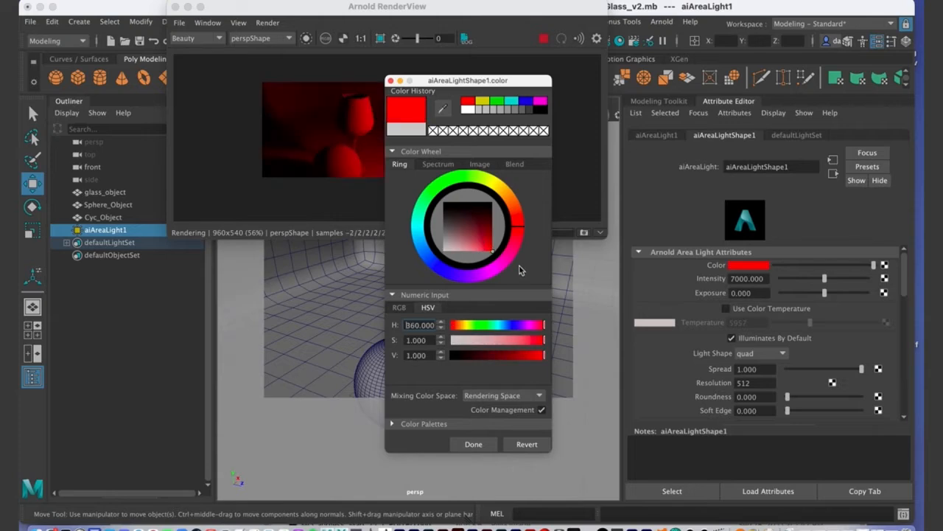
{"action": "left_click_drag", "start_coordinate": [449, 86], "coordinate": [586, 153]}
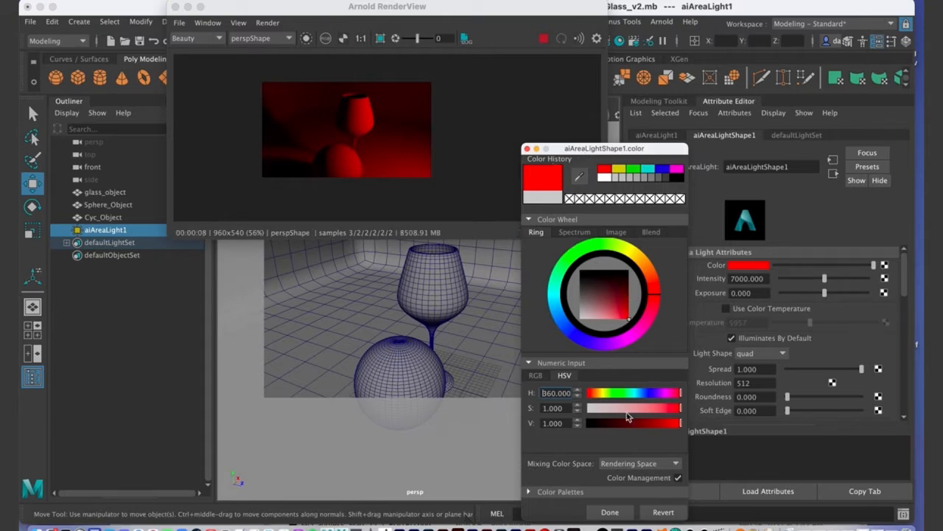
{"action": "left_click", "coordinate": [630, 511]}
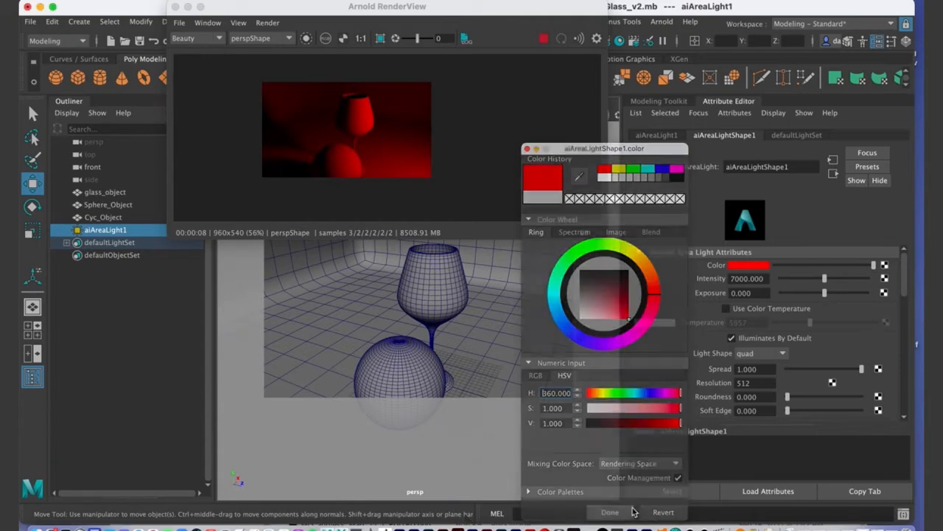
Step: Enable the area light's color temperature, set it to 6478, and disable it again to compare it with the red light color
{"action": "left_click", "coordinate": [726, 308]}
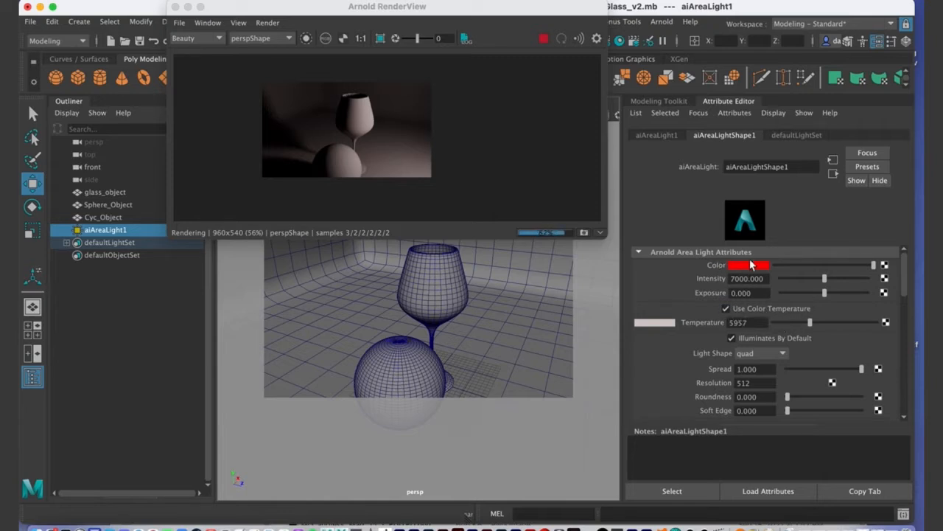
{"action": "mouse_move", "coordinate": [809, 323]}
{"action": "left_mouse_down"}
{"action": "mouse_move", "coordinate": [801, 327]}
{"action": "mouse_move", "coordinate": [812, 325]}
{"action": "left_mouse_up"}
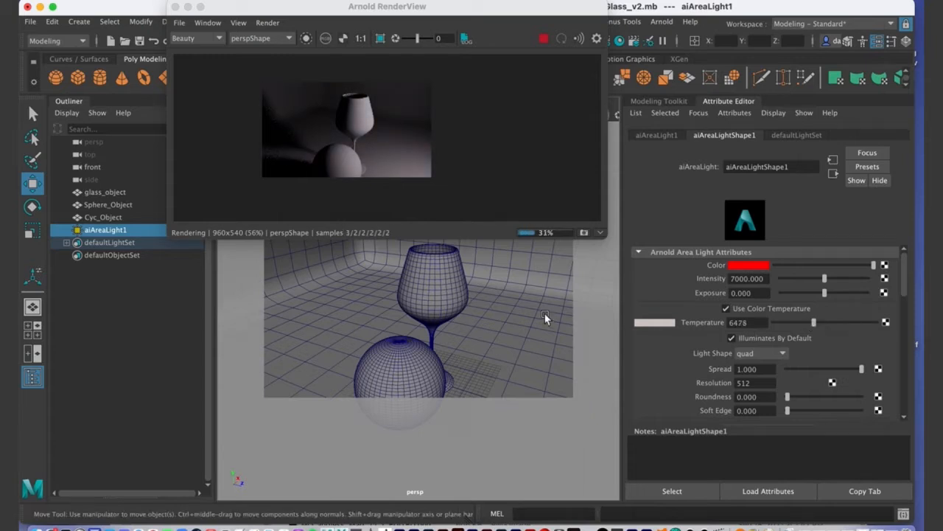
{"action": "left_click", "coordinate": [726, 309]}
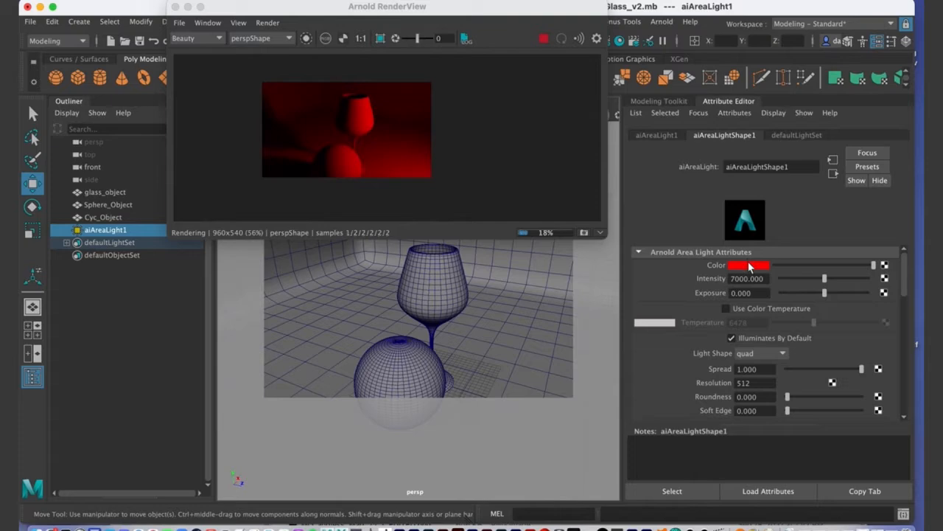
Step: Set the area light's color to a pale warm tone with HSV 15.180, 0.130, 0.834 and its exposure to 0.672
{"action": "left_click", "coordinate": [749, 266]}
{"action": "left_click_drag", "start_coordinate": [584, 322], "coordinate": [589, 319]}
{"action": "left_click_drag", "start_coordinate": [656, 299], "coordinate": [683, 275]}
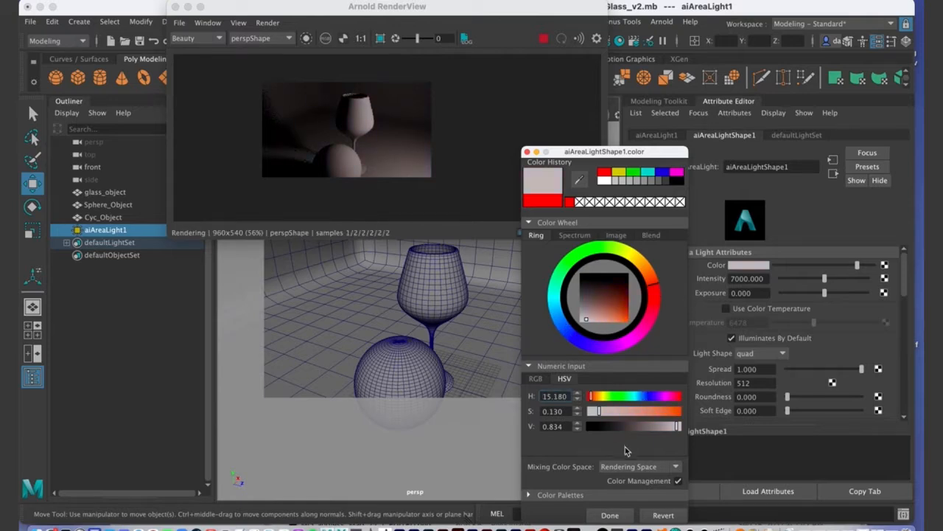
{"action": "left_click", "coordinate": [611, 515]}
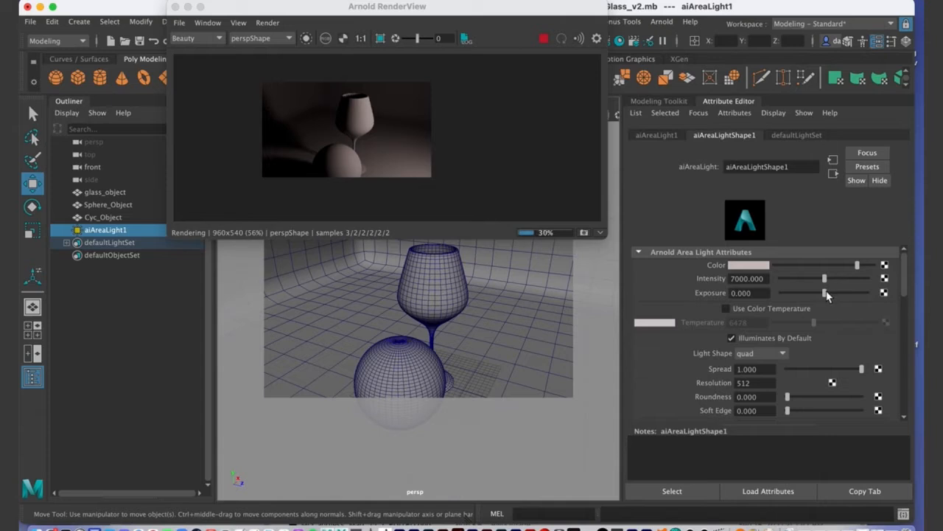
{"action": "left_click_drag", "start_coordinate": [825, 294], "coordinate": [832, 293]}
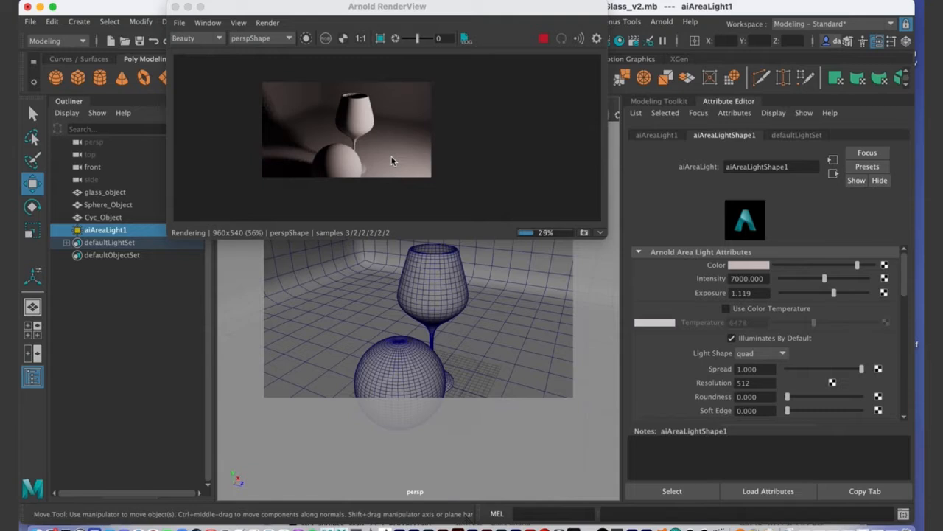
{"action": "left_click_drag", "start_coordinate": [834, 293], "coordinate": [829, 293]}
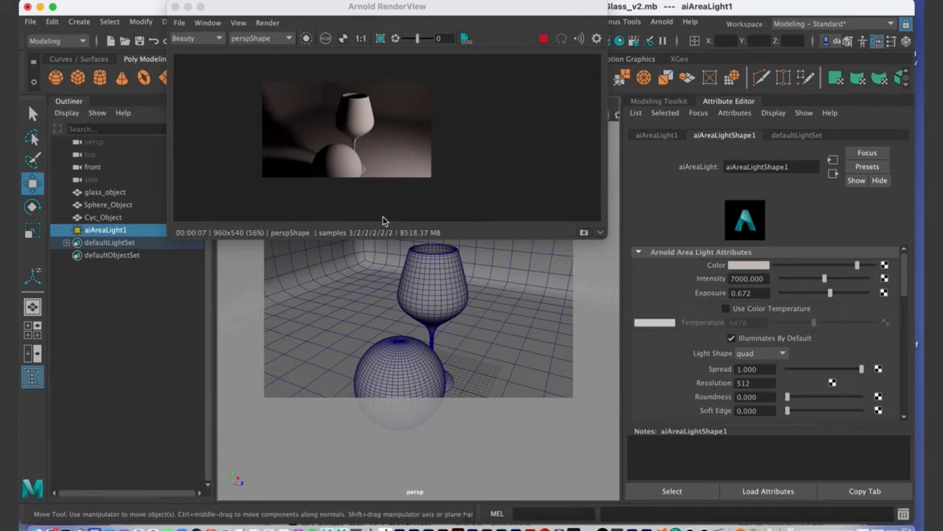
Step: Enlarge the Arnold RenderView, place it beside the light's attributes, and minimize it
{"action": "left_click_drag", "start_coordinate": [603, 237], "coordinate": [673, 392]}
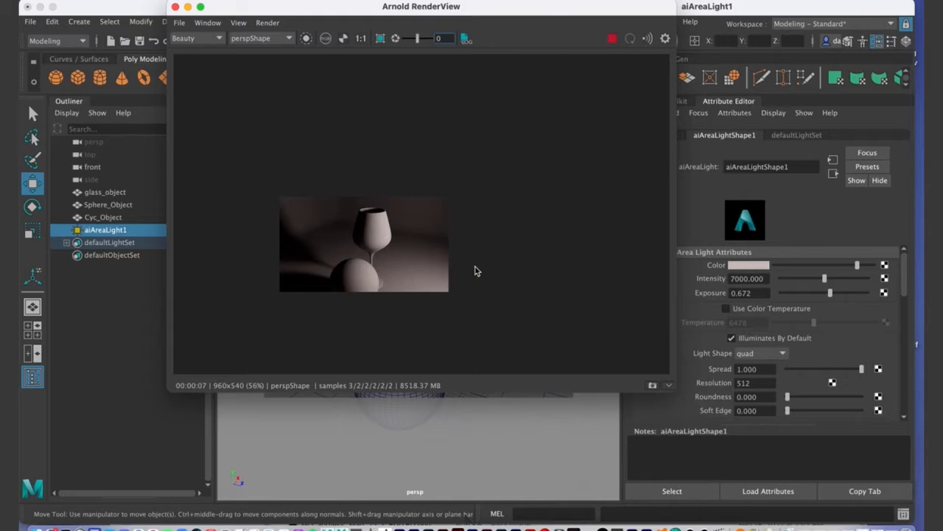
{"action": "left_click_drag", "start_coordinate": [253, 5], "coordinate": [65, 5]}
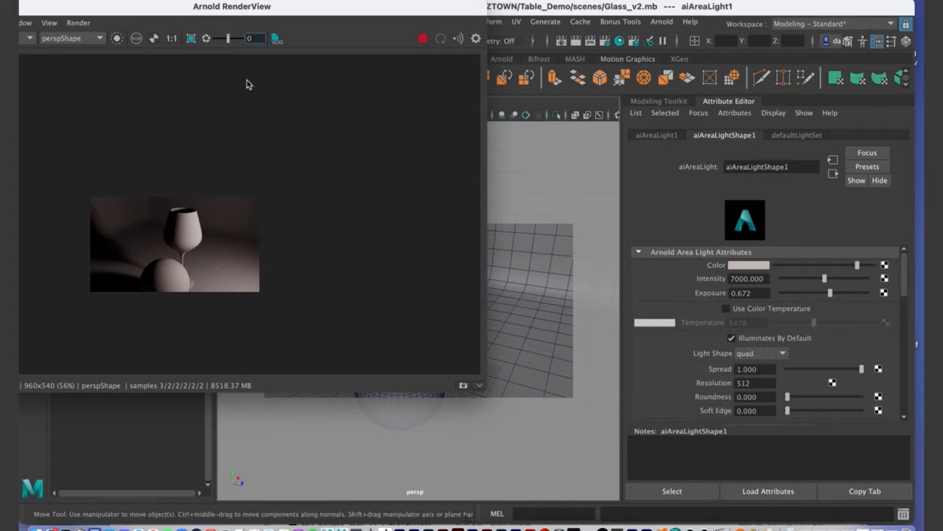
{"action": "left_click_drag", "start_coordinate": [157, 11], "coordinate": [218, 6]}
{"action": "left_click_drag", "start_coordinate": [903, 293], "coordinate": [903, 297]}
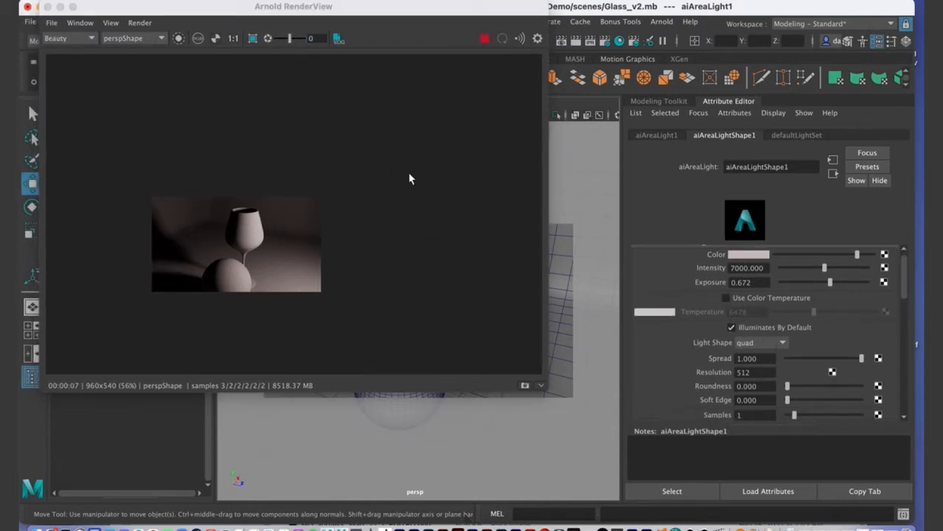
{"action": "left_click", "coordinate": [60, 6]}
Step: Turn off the resolution gate in the perspective view and change the area light's shape to disk
{"action": "scroll", "coordinate": [370, 301], "scroll_direction": "down", "scroll_amount": 8}
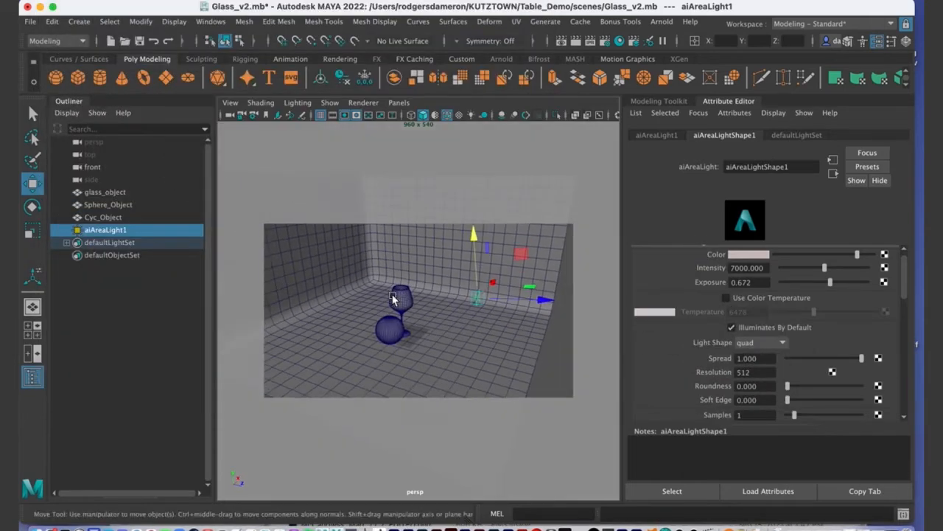
{"action": "left_click_drag", "start_coordinate": [391, 299], "coordinate": [435, 299], "text": "alt"}
{"action": "left_click", "coordinate": [351, 116]}
{"action": "left_click_drag", "start_coordinate": [416, 250], "coordinate": [314, 320], "text": "alt"}
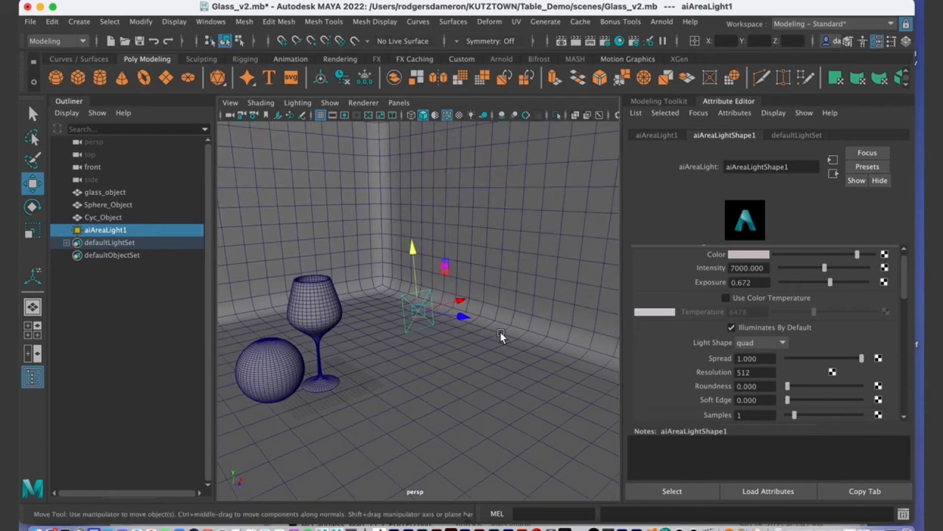
{"action": "left_click_drag", "start_coordinate": [504, 339], "coordinate": [431, 332], "text": "alt"}
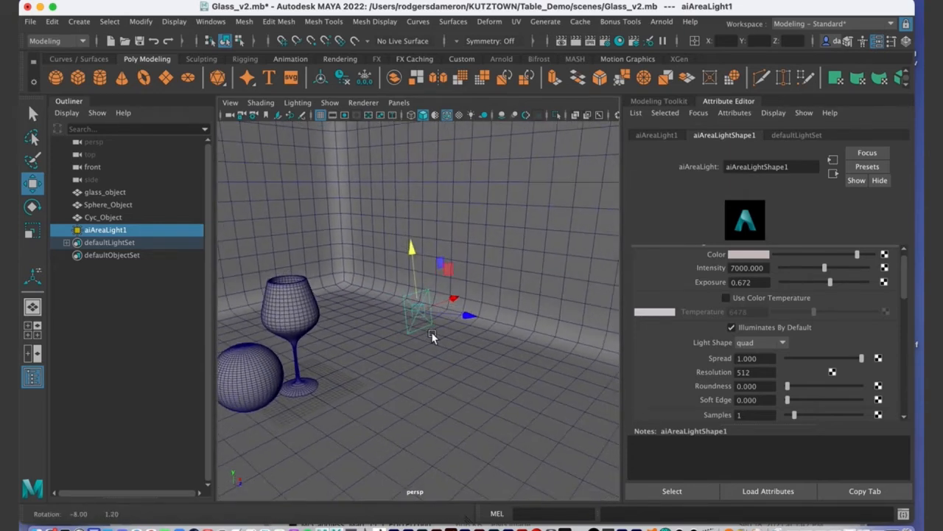
{"action": "left_click", "coordinate": [783, 344]}
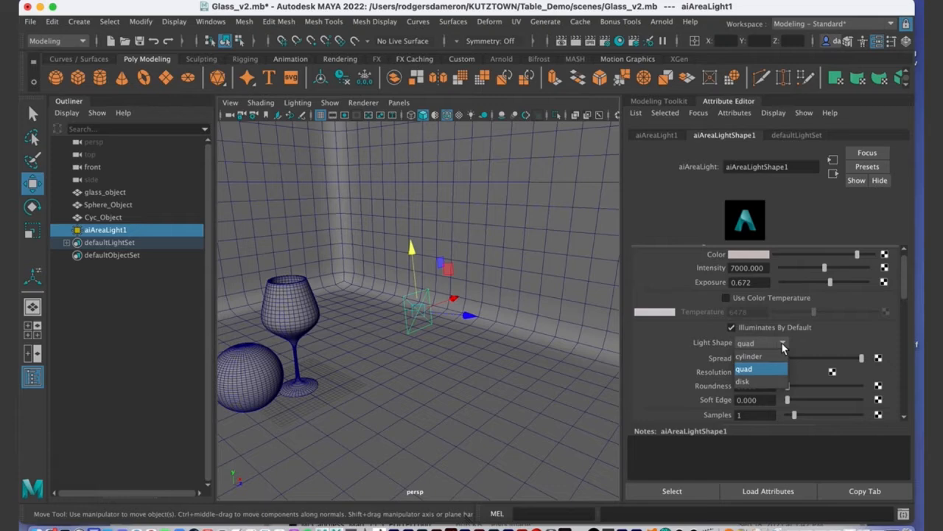
{"action": "left_click", "coordinate": [776, 381]}
Step: Examine the disk light from several angles around the glass and sphere, and look over its shape options with the Scale tool active
{"action": "left_click_drag", "start_coordinate": [526, 362], "coordinate": [452, 356], "text": "alt"}
{"action": "key", "text": "f"}
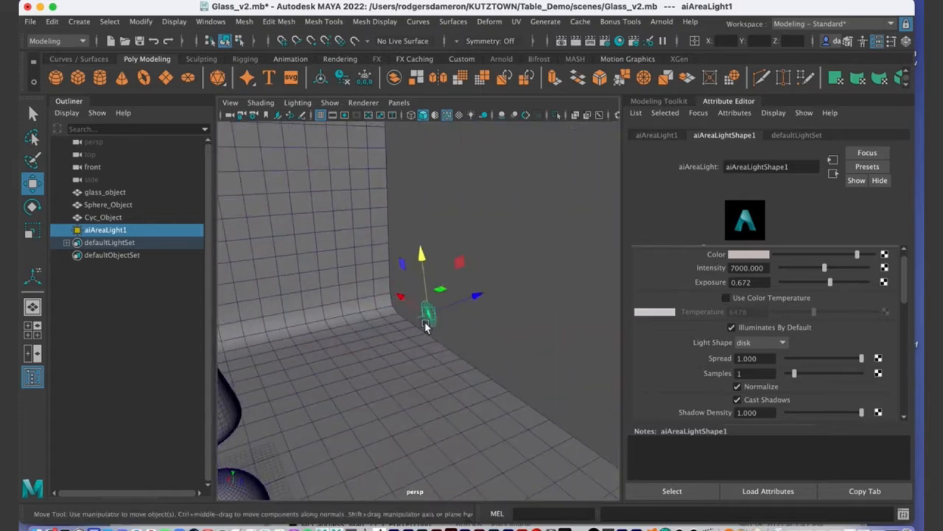
{"action": "left_click_drag", "start_coordinate": [454, 317], "coordinate": [405, 322], "text": "alt"}
{"action": "middle_click_drag", "start_coordinate": [405, 322], "coordinate": [418, 326], "text": "alt"}
{"action": "left_click_drag", "start_coordinate": [417, 326], "coordinate": [402, 309], "text": "alt"}
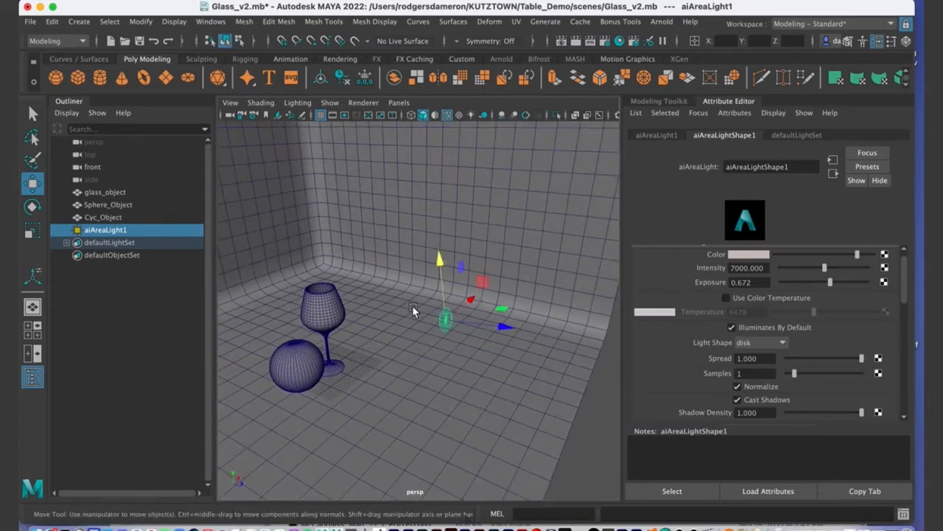
{"action": "left_click_drag", "start_coordinate": [413, 305], "coordinate": [351, 328], "text": "alt"}
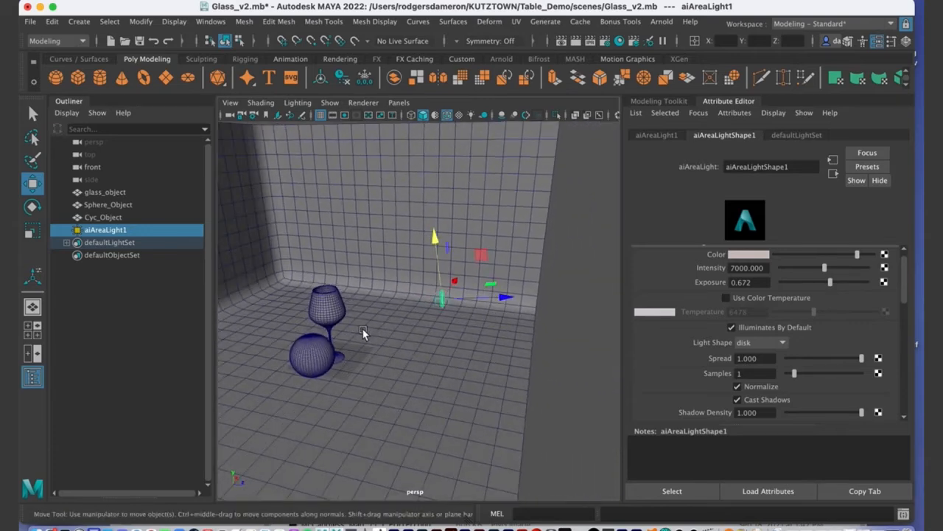
{"action": "key", "text": "e"}
{"action": "key", "text": "r"}
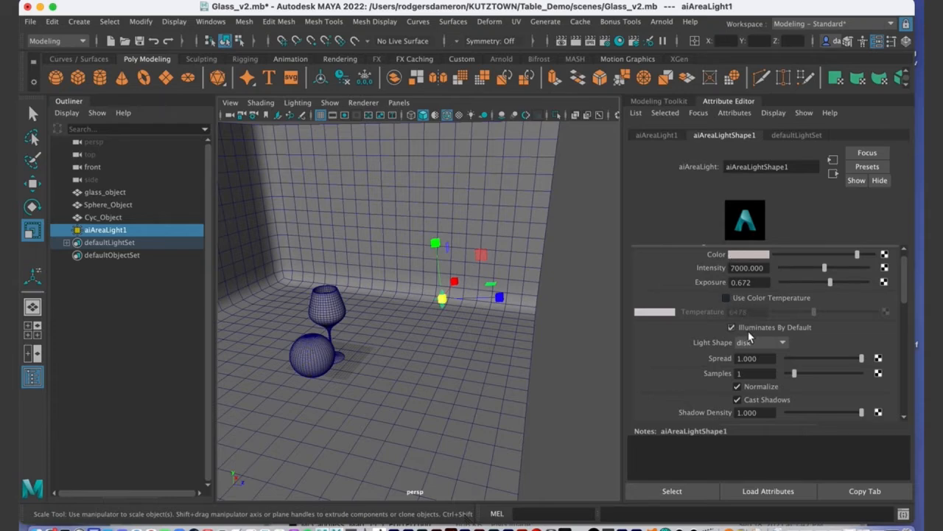
{"action": "left_click", "coordinate": [785, 343]}
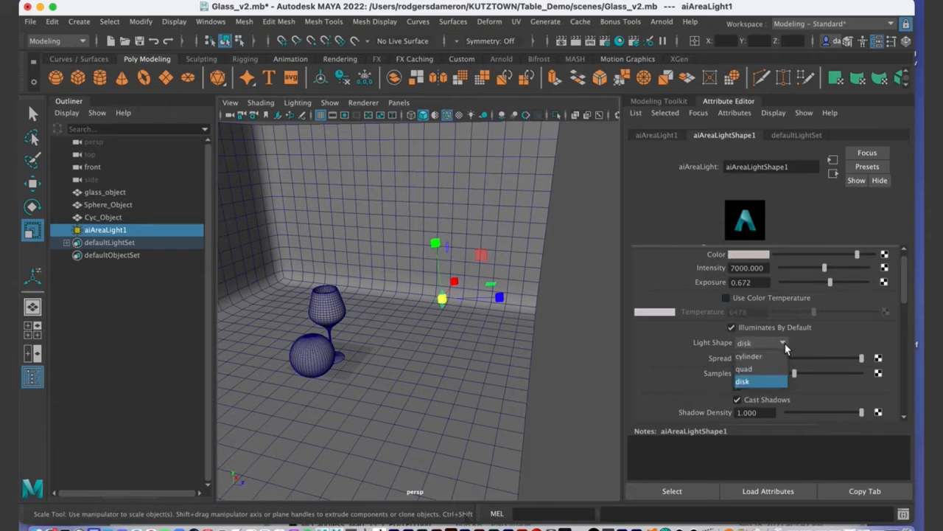
{"action": "left_click", "coordinate": [859, 338]}
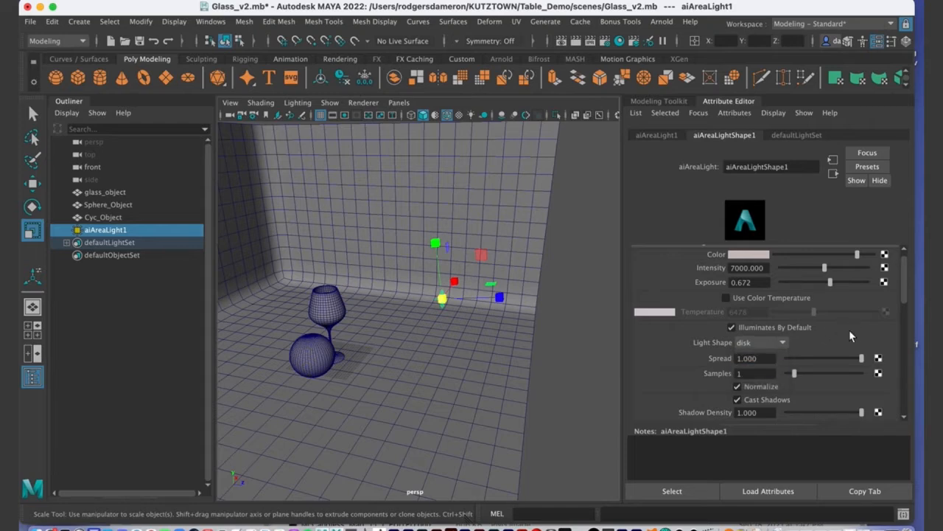
{"action": "left_click_drag", "start_coordinate": [451, 318], "coordinate": [552, 379], "text": "alt"}
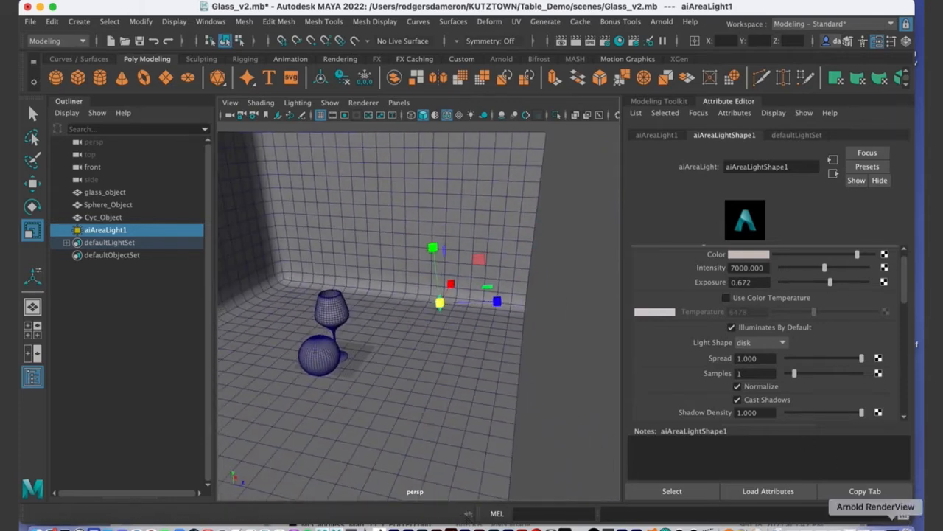
Step: Restore the Arnold RenderView and enlarge its image to 142% to examine the shadows cast by the small disk light
{"action": "left_click", "coordinate": [879, 524]}
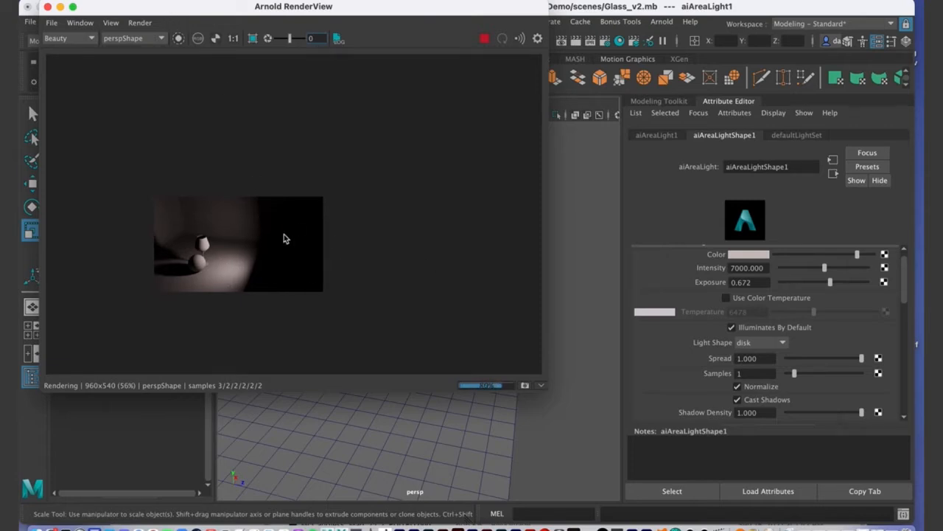
{"action": "middle_click_drag", "start_coordinate": [284, 238], "coordinate": [387, 240]}
{"action": "scroll", "coordinate": [387, 240], "scroll_direction": "up", "scroll_amount": 6}
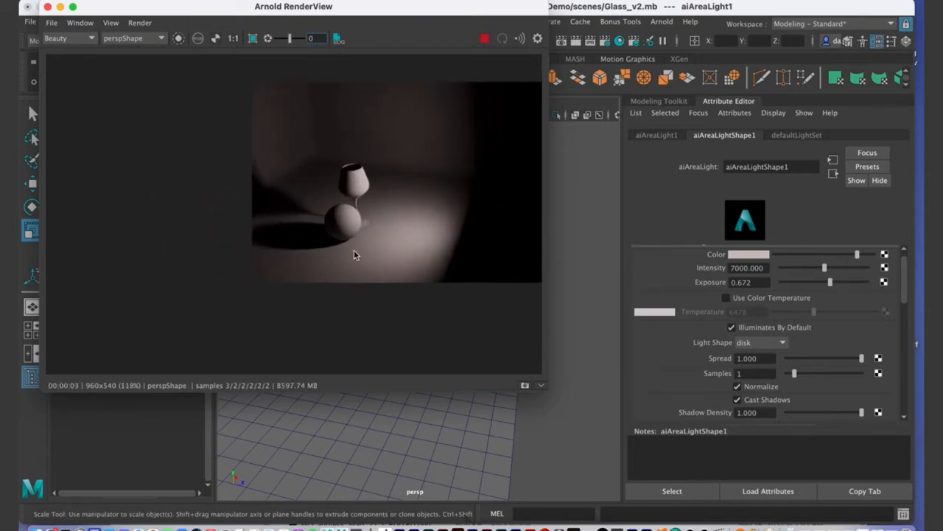
{"action": "scroll", "coordinate": [413, 259], "scroll_direction": "up", "scroll_amount": 3}
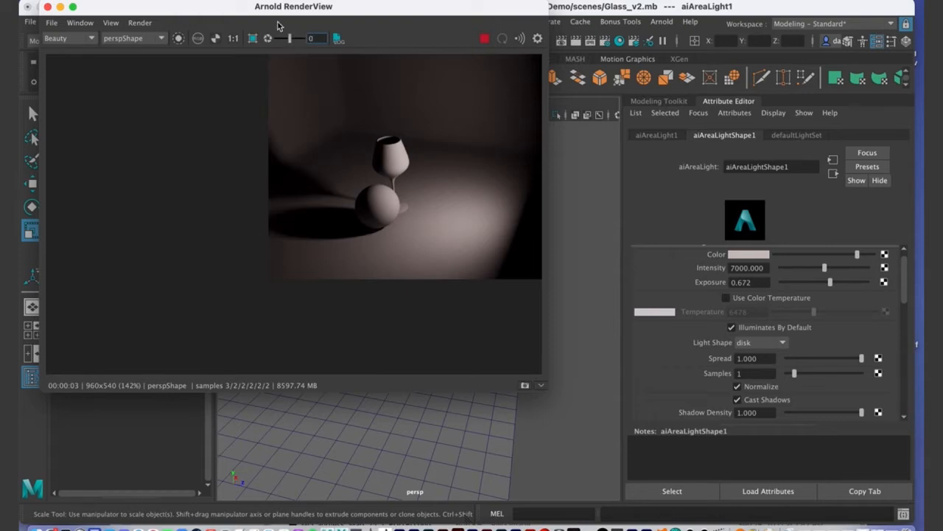
Step: Scale the disk light up uniformly to many times its size, raise it slightly, and bring the Arnold RenderView back over the viewport
{"action": "left_click_drag", "start_coordinate": [271, 6], "coordinate": [412, 389]}
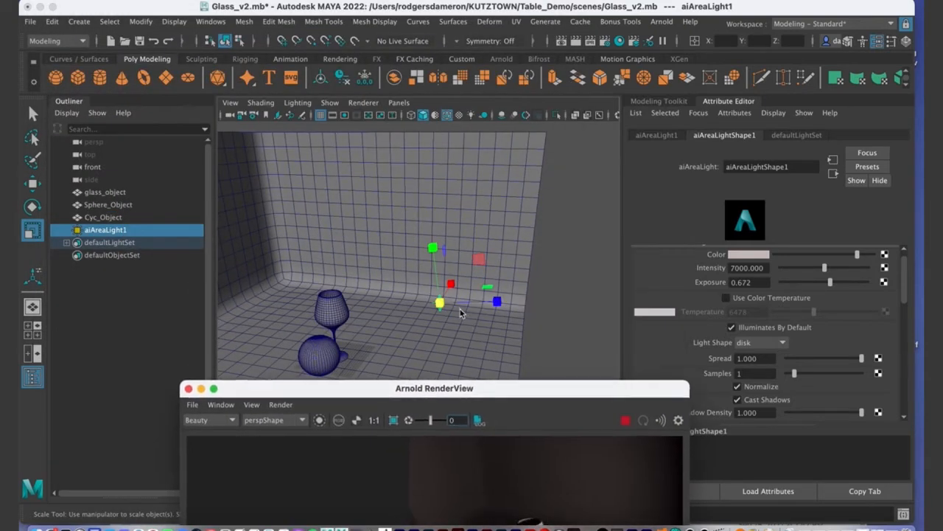
{"action": "left_click_drag", "start_coordinate": [440, 302], "coordinate": [631, 243]}
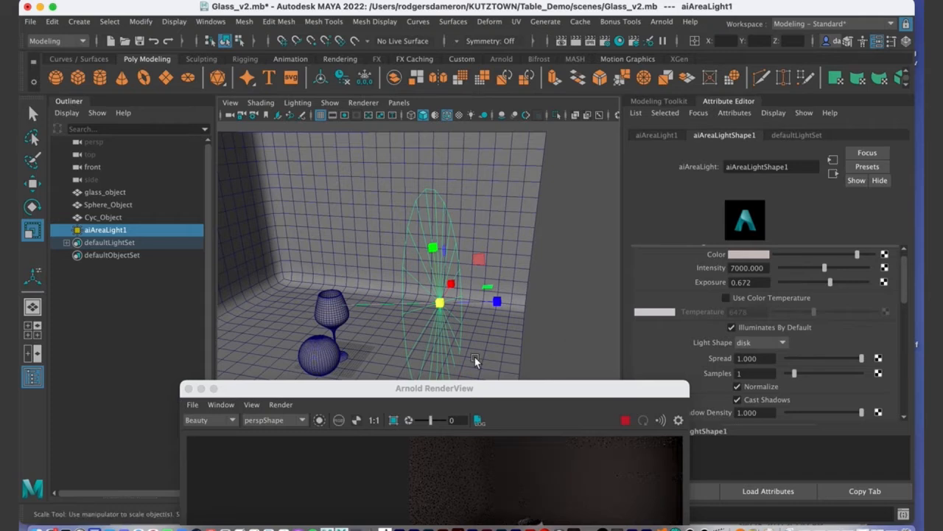
{"action": "key", "text": "w"}
{"action": "left_click_drag", "start_coordinate": [445, 253], "coordinate": [434, 215]}
{"action": "left_click_drag", "start_coordinate": [303, 390], "coordinate": [246, 74]}
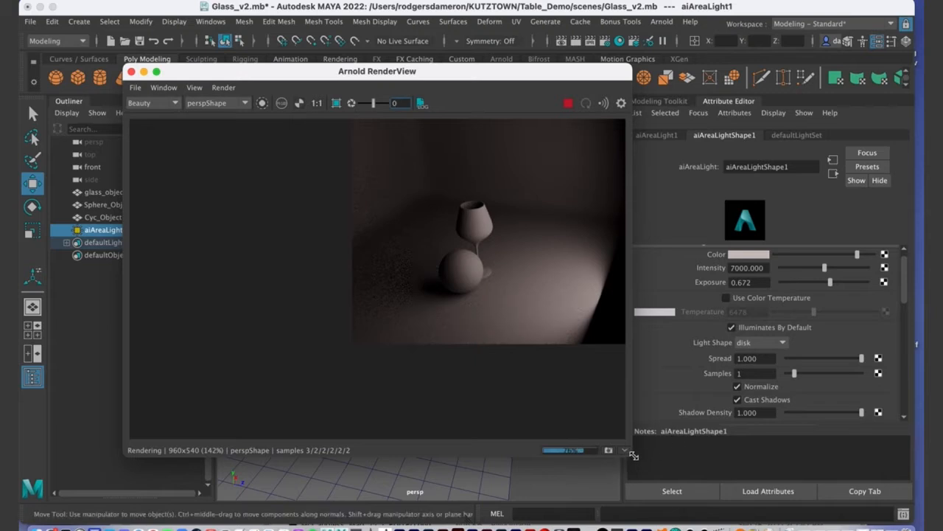
Step: Enlarge the Arnold RenderView window, reposition it, and examine the soft shadows that the scaled-up disk light casts around the glass and sphere
{"action": "left_click_drag", "start_coordinate": [631, 454], "coordinate": [762, 463]}
{"action": "scroll", "coordinate": [373, 274], "scroll_direction": "up", "scroll_amount": 3}
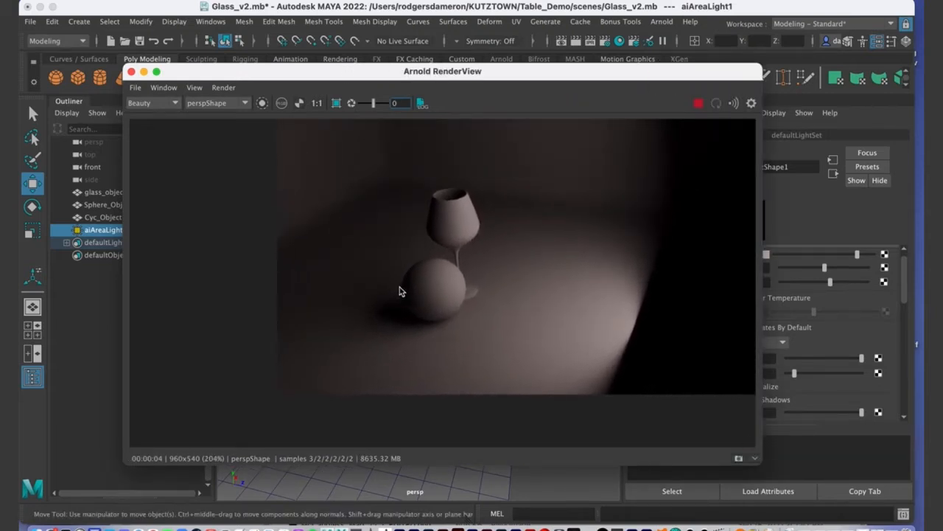
{"action": "scroll", "coordinate": [501, 346], "scroll_direction": "down", "scroll_amount": 1}
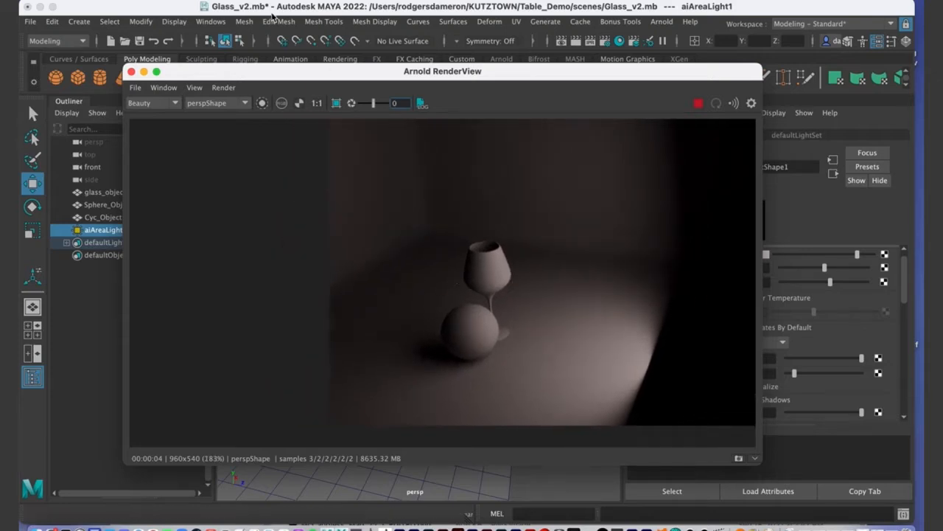
{"action": "mouse_move", "coordinate": [275, 79]}
{"action": "left_mouse_down"}
{"action": "mouse_move", "coordinate": [292, 311]}
{"action": "mouse_move", "coordinate": [226, 87]}
{"action": "mouse_move", "coordinate": [236, 160]}
{"action": "mouse_move", "coordinate": [317, 391]}
{"action": "mouse_move", "coordinate": [293, 344]}
{"action": "mouse_move", "coordinate": [265, 79]}
{"action": "left_mouse_up"}
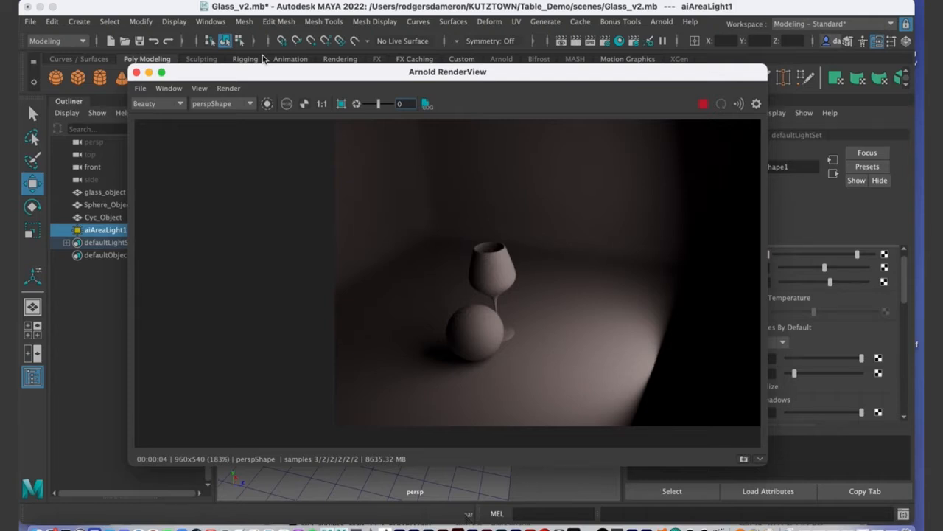
{"action": "left_click_drag", "start_coordinate": [312, 76], "coordinate": [296, 75]}
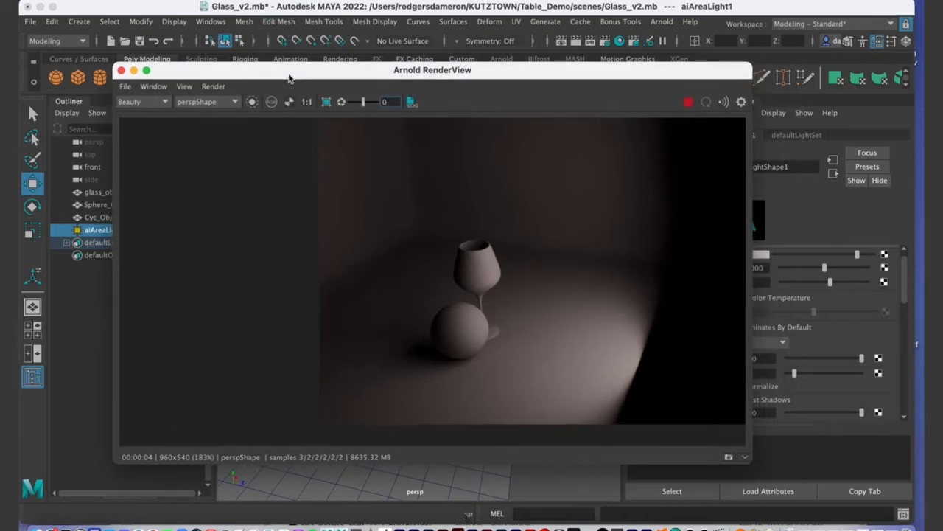
{"action": "middle_click_drag", "start_coordinate": [519, 334], "coordinate": [467, 328], "text": "alt"}
{"action": "scroll", "coordinate": [435, 314], "scroll_direction": "down", "scroll_amount": 1}
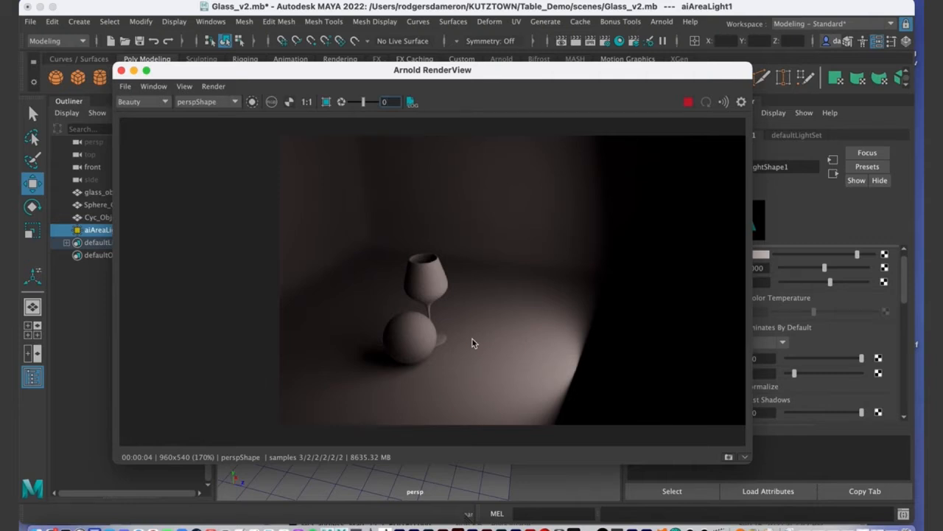
Step: Minimize the Arnold RenderView and delete the disk-shaped area light from the scene
{"action": "left_click", "coordinate": [134, 70]}
{"action": "scroll", "coordinate": [417, 289], "scroll_direction": "down", "scroll_amount": 5}
{"action": "left_click_drag", "start_coordinate": [417, 289], "coordinate": [464, 348], "text": "alt"}
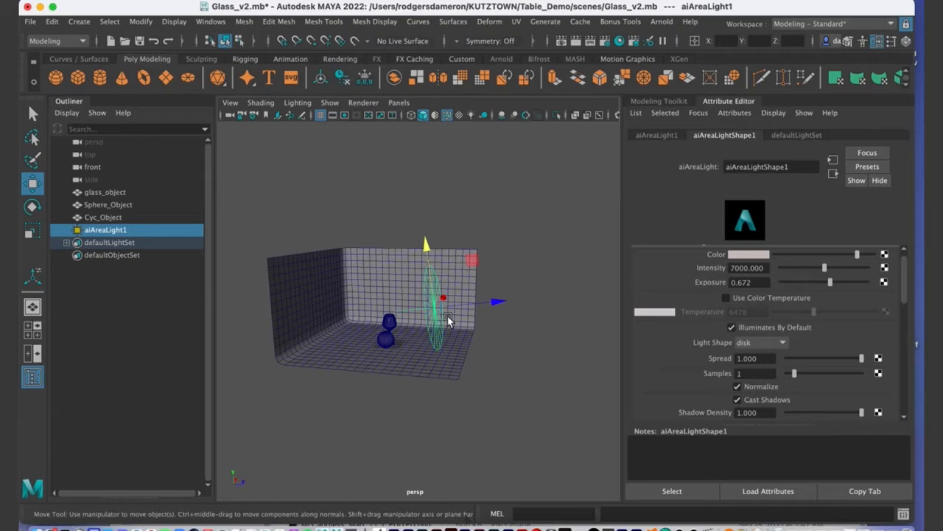
{"action": "key", "text": "Delete"}
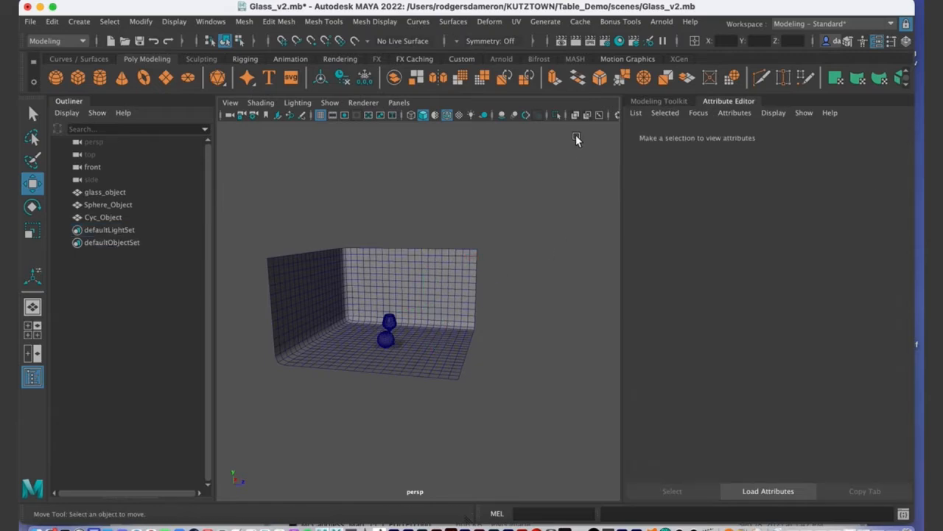
Step: Add an Arnold Skydome Light to the scene around the cyclorama
{"action": "left_click_drag", "start_coordinate": [513, 241], "coordinate": [445, 269], "text": "alt"}
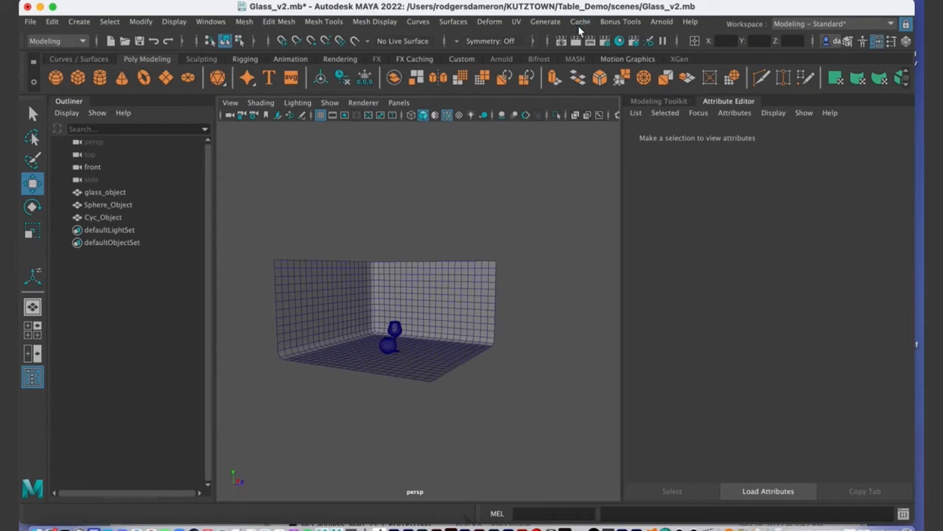
{"action": "left_click", "coordinate": [661, 22]}
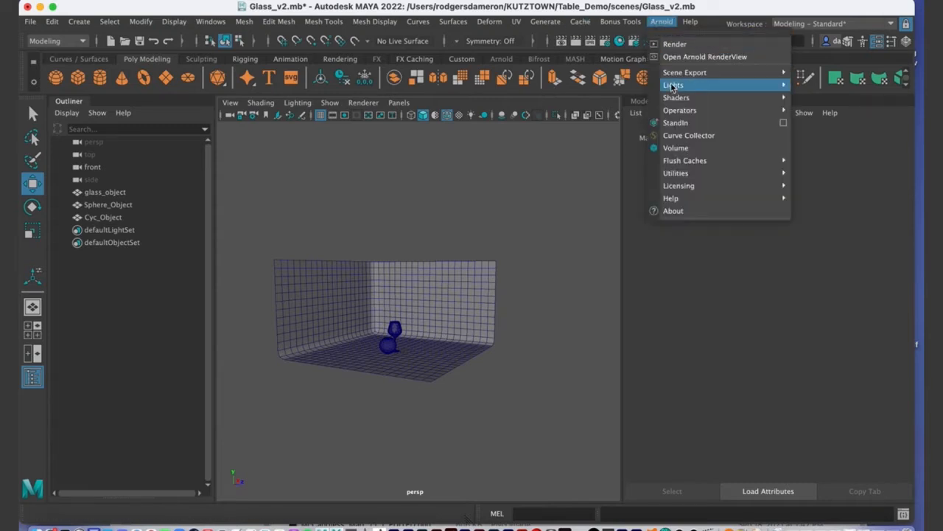
{"action": "mouse_move", "coordinate": [672, 86]}
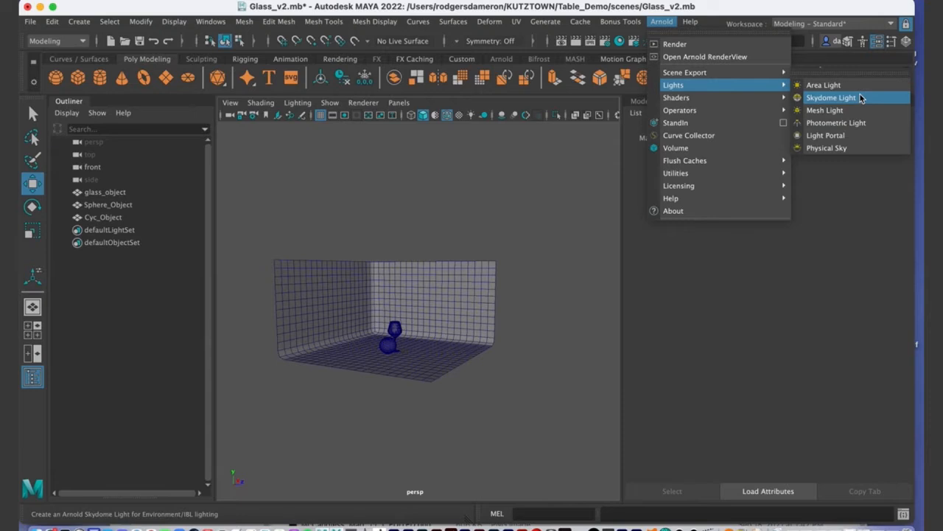
{"action": "mouse_move", "coordinate": [796, 98]}
{"action": "mouse_move", "coordinate": [763, 84]}
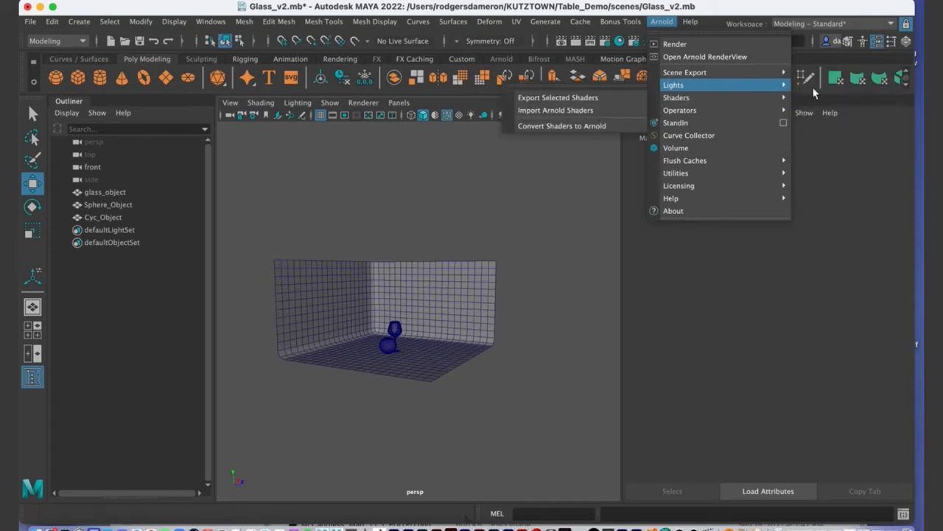
{"action": "left_click", "coordinate": [830, 97]}
Step: Frame the glass and sphere closely in the perspective view and bring up the Arnold RenderView to examine the skydome lighting
{"action": "left_click_drag", "start_coordinate": [355, 367], "coordinate": [531, 331], "text": "alt"}
{"action": "scroll", "coordinate": [543, 326], "scroll_direction": "up", "scroll_amount": 3}
{"action": "middle_click_drag", "start_coordinate": [360, 341], "coordinate": [378, 304], "text": "alt"}
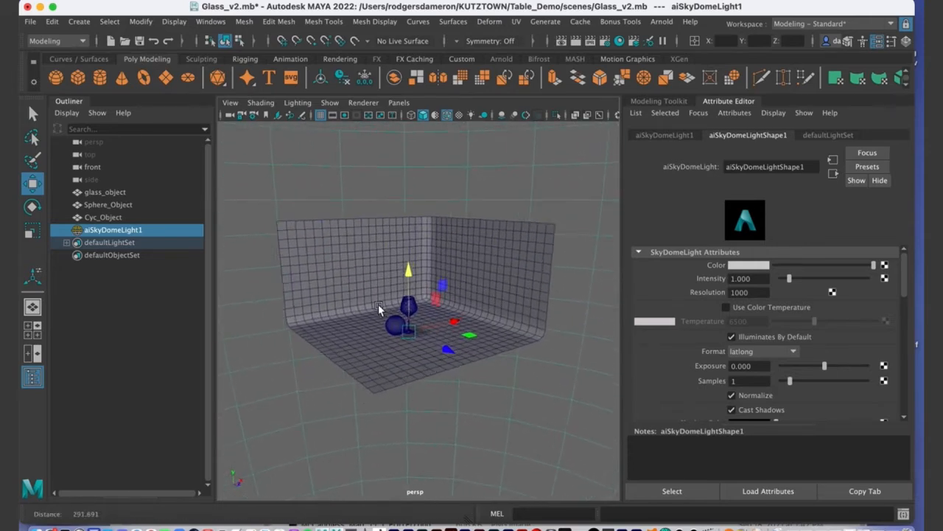
{"action": "right_click_drag", "start_coordinate": [378, 304], "coordinate": [511, 325], "text": "alt"}
{"action": "middle_click_drag", "start_coordinate": [342, 325], "coordinate": [368, 303], "text": "alt"}
{"action": "right_click_drag", "start_coordinate": [369, 303], "coordinate": [482, 322], "text": "alt"}
{"action": "left_click_drag", "start_coordinate": [483, 323], "coordinate": [508, 325], "text": "alt"}
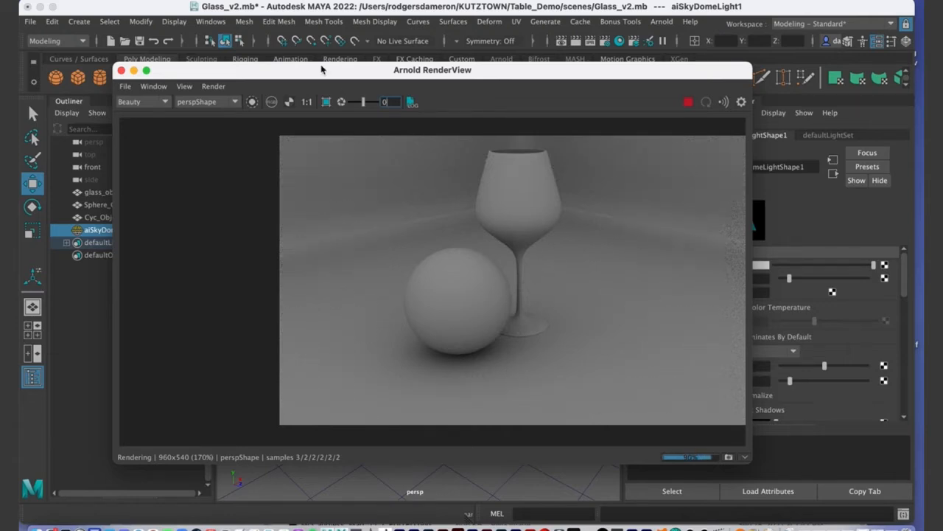
{"action": "mouse_move", "coordinate": [320, 70]}
{"action": "left_mouse_down"}
{"action": "mouse_move", "coordinate": [238, 86]}
{"action": "mouse_move", "coordinate": [315, 84]}
{"action": "left_mouse_up"}
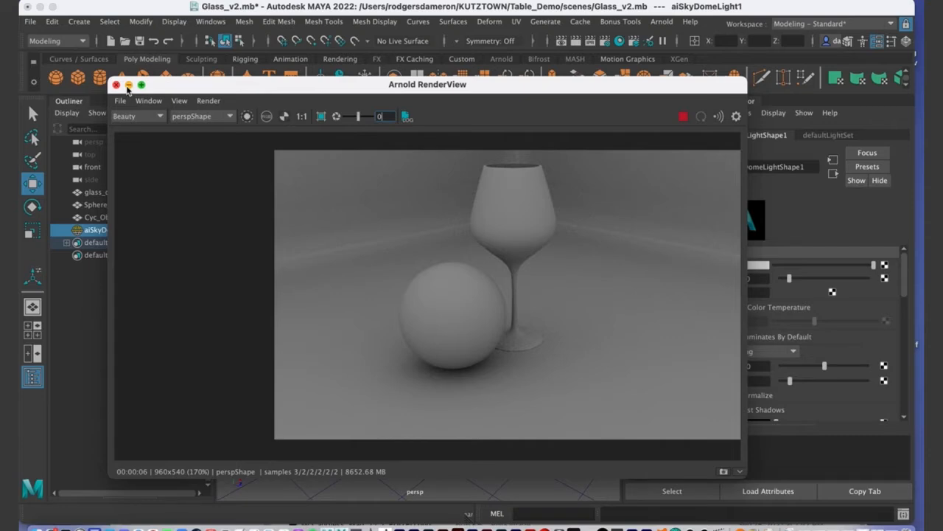
Step: Minimize the Arnold RenderView and pull the perspective view back to show the whole cyclorama inside the dome
{"action": "left_click", "coordinate": [127, 86]}
{"action": "left_click_drag", "start_coordinate": [533, 288], "coordinate": [465, 284], "text": "alt"}
{"action": "right_click_drag", "start_coordinate": [465, 285], "coordinate": [297, 268], "text": "alt"}
{"action": "left_click_drag", "start_coordinate": [297, 268], "coordinate": [323, 278], "text": "alt"}
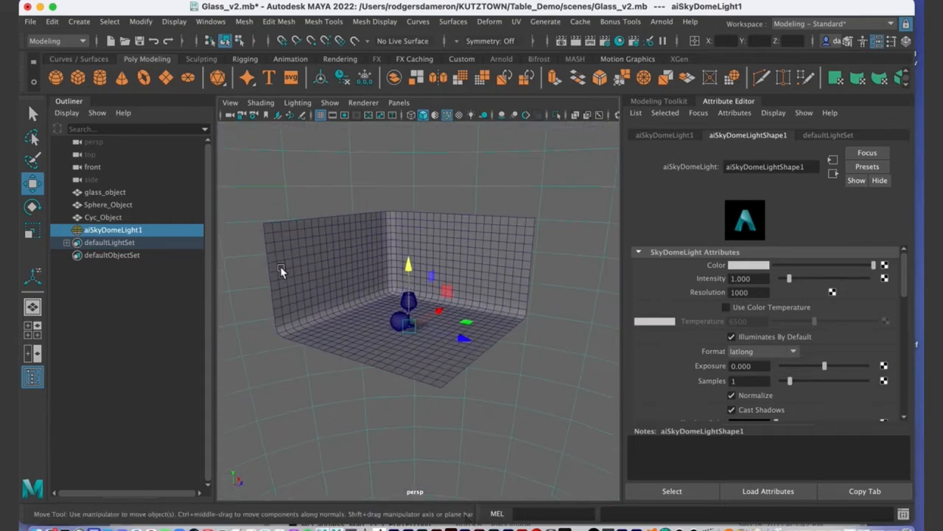
Step: Select the cyclorama, reselect the skydome light, and look at the light's transform and shape attributes
{"action": "left_click", "coordinate": [489, 294]}
{"action": "left_click", "coordinate": [87, 233]}
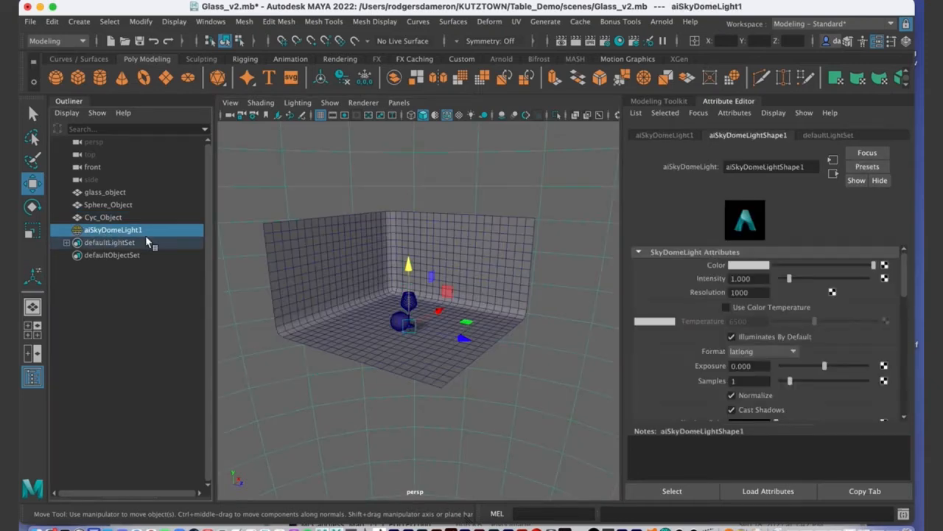
{"action": "left_click", "coordinate": [295, 252]}
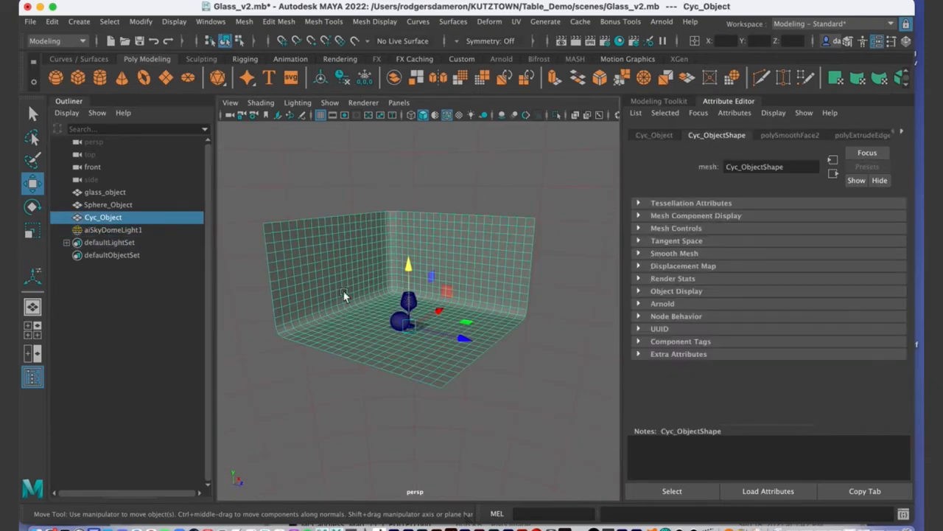
{"action": "left_click", "coordinate": [475, 168]}
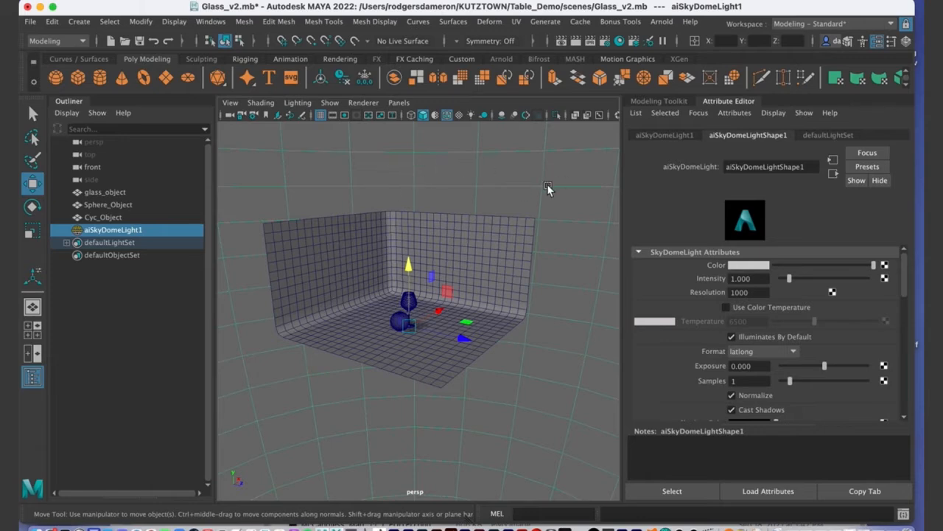
{"action": "left_click_drag", "start_coordinate": [506, 274], "coordinate": [429, 274], "text": "alt"}
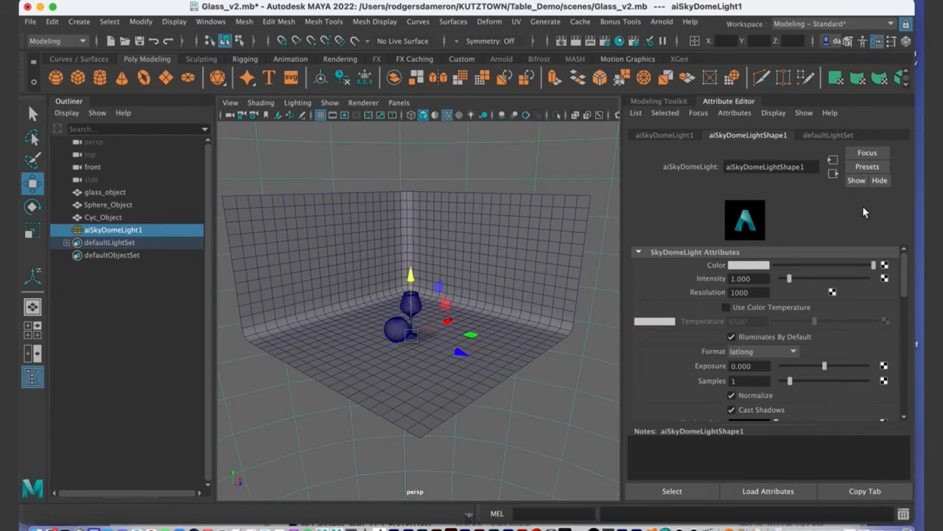
{"action": "left_click", "coordinate": [664, 135]}
{"action": "left_click", "coordinate": [749, 135]}
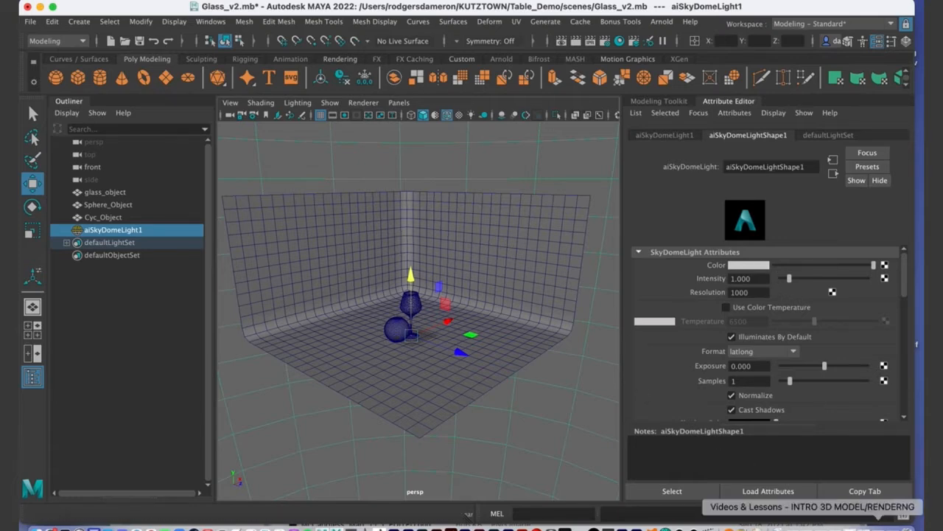
Step: Switch to Chrome, look through the Videos & Lessons course content, and open the HDRI Map Library to view its map files
{"action": "left_click", "coordinate": [811, 526]}
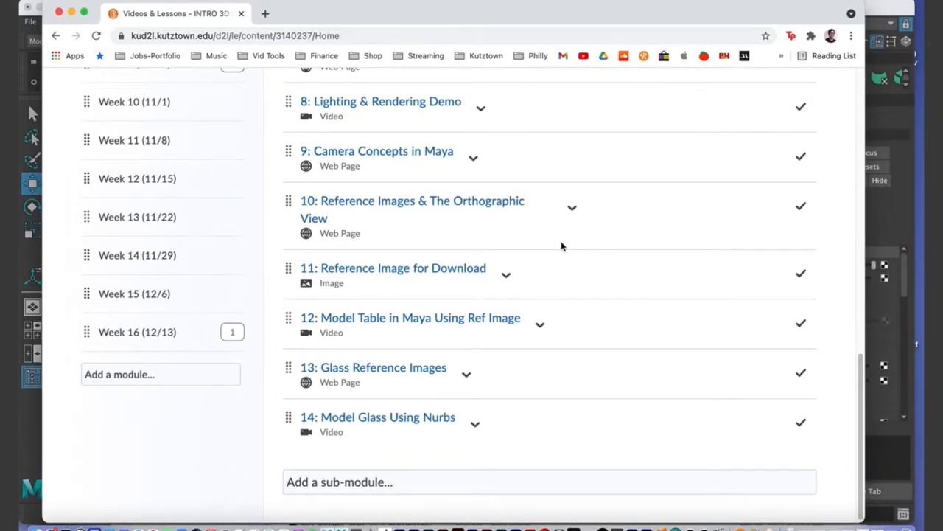
{"action": "scroll", "coordinate": [561, 243], "scroll_direction": "up", "scroll_amount": 5}
{"action": "scroll", "coordinate": [558, 241], "scroll_direction": "up", "scroll_amount": 5}
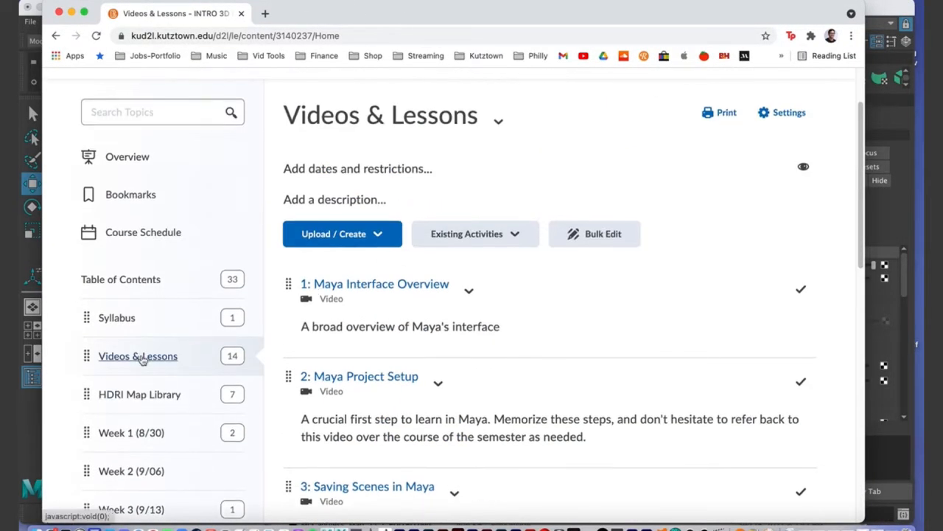
{"action": "scroll", "coordinate": [479, 247], "scroll_direction": "down", "scroll_amount": 10}
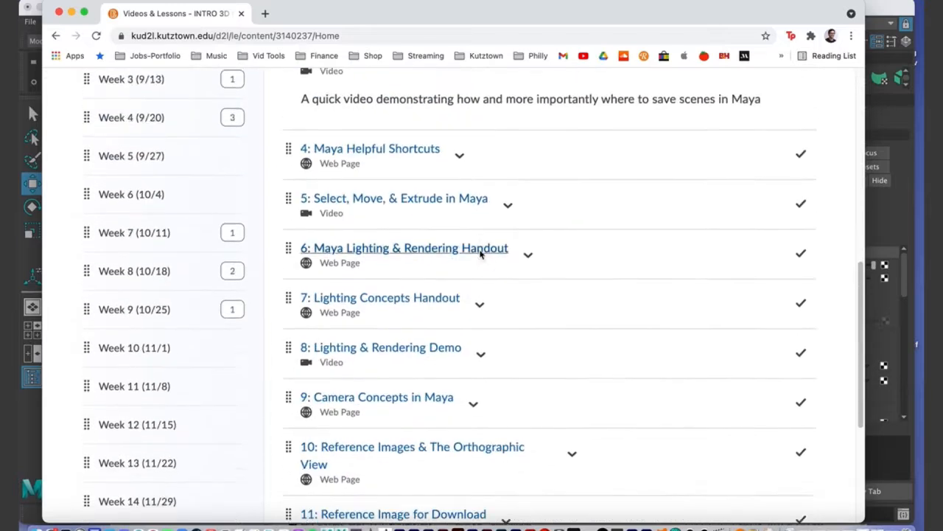
{"action": "scroll", "coordinate": [484, 241], "scroll_direction": "down", "scroll_amount": 5}
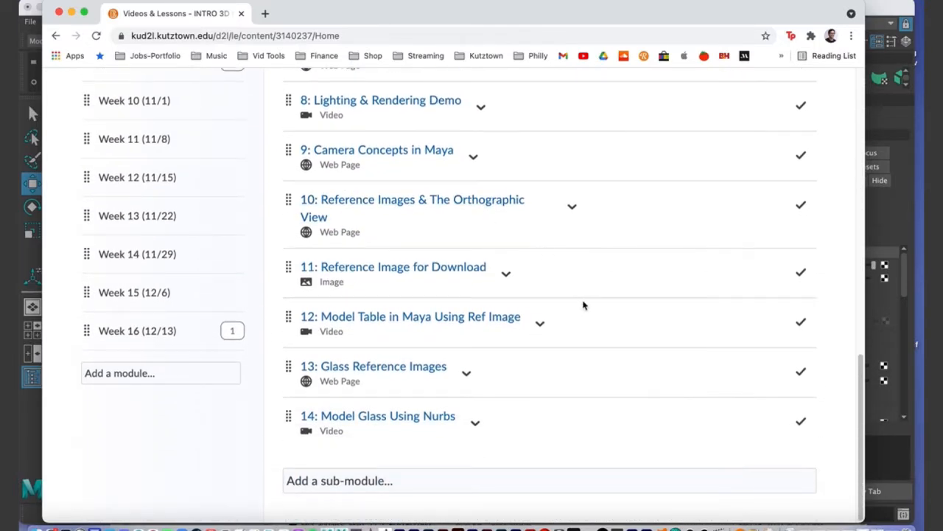
{"action": "scroll", "coordinate": [369, 342], "scroll_direction": "up", "scroll_amount": 10}
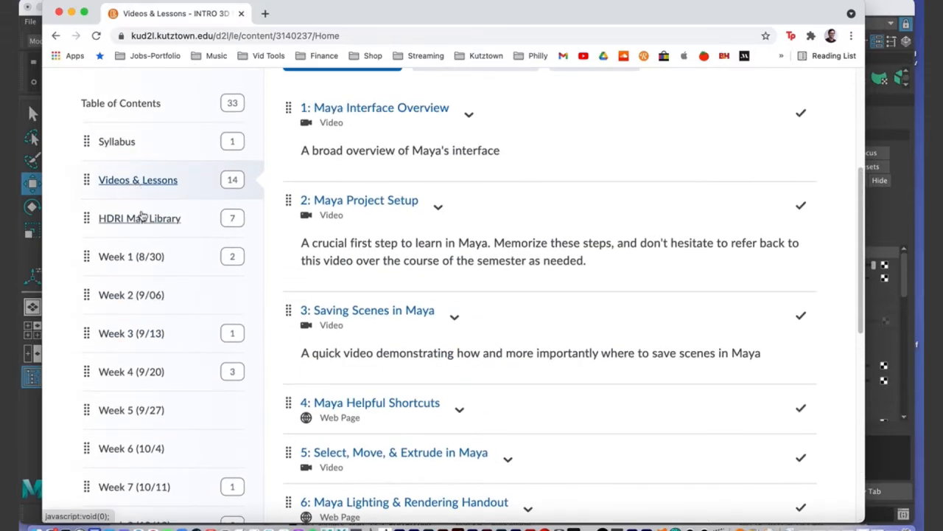
{"action": "left_click", "coordinate": [138, 220]}
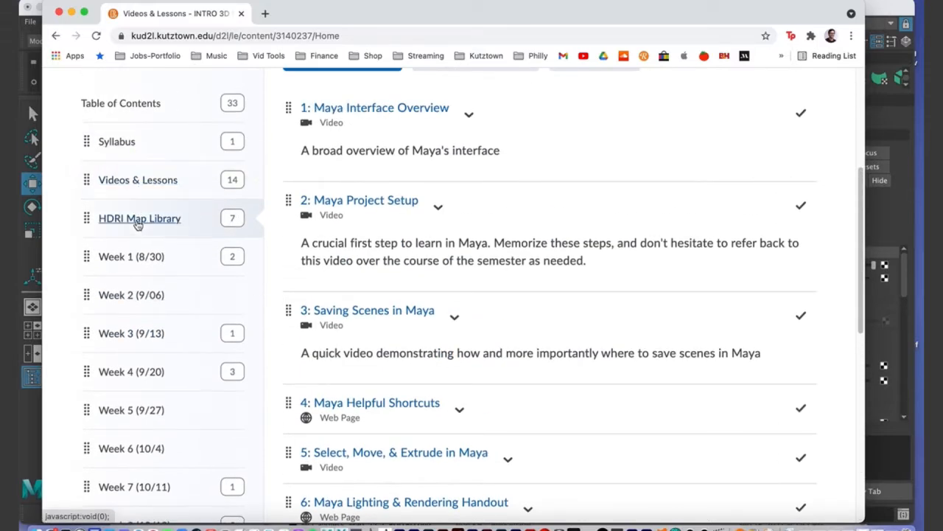
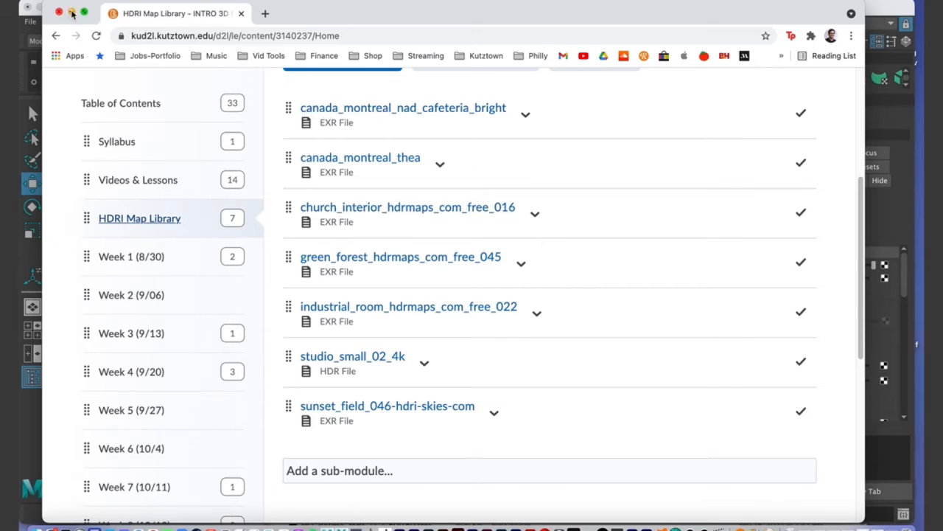
{"action": "left_click", "coordinate": [71, 13]}
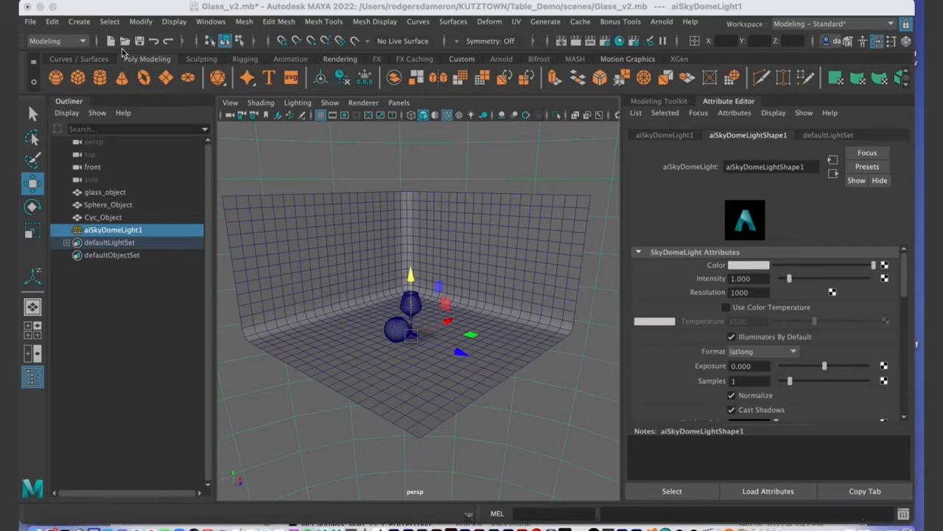
{"action": "left_click", "coordinate": [40, 7]}
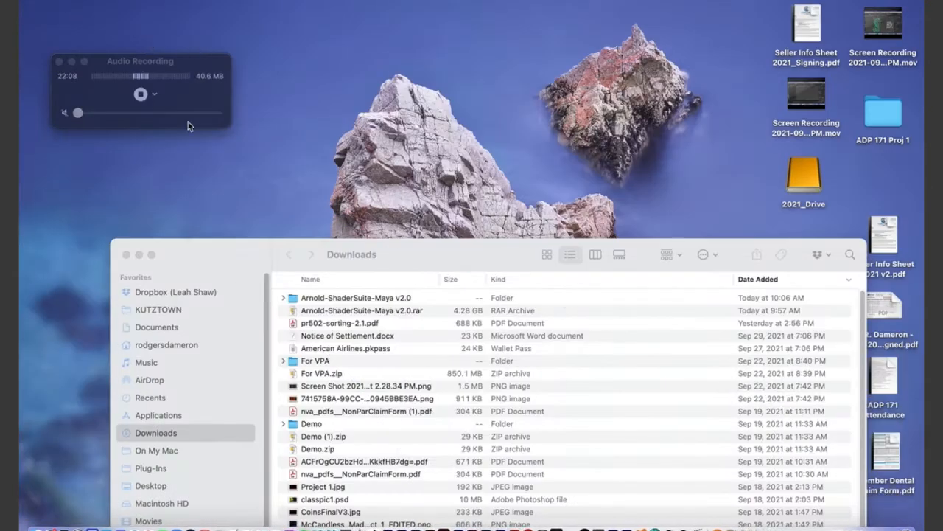
{"action": "left_click_drag", "start_coordinate": [217, 270], "coordinate": [182, 22]}
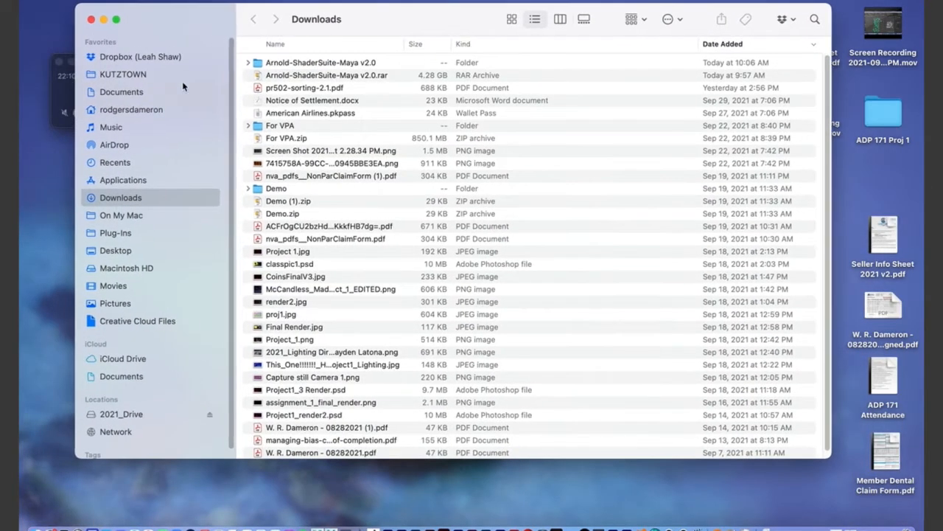
{"action": "left_click", "coordinate": [91, 19]}
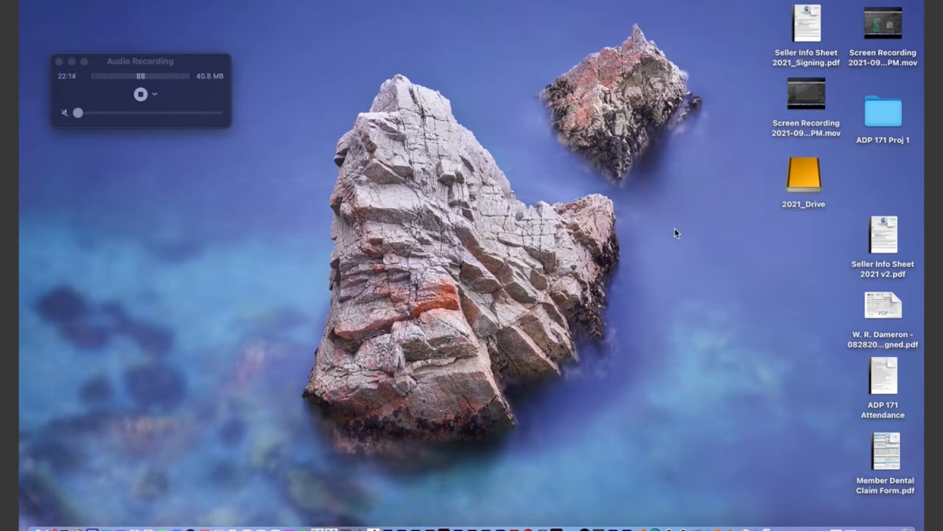
{"action": "left_click", "coordinate": [855, 525]}
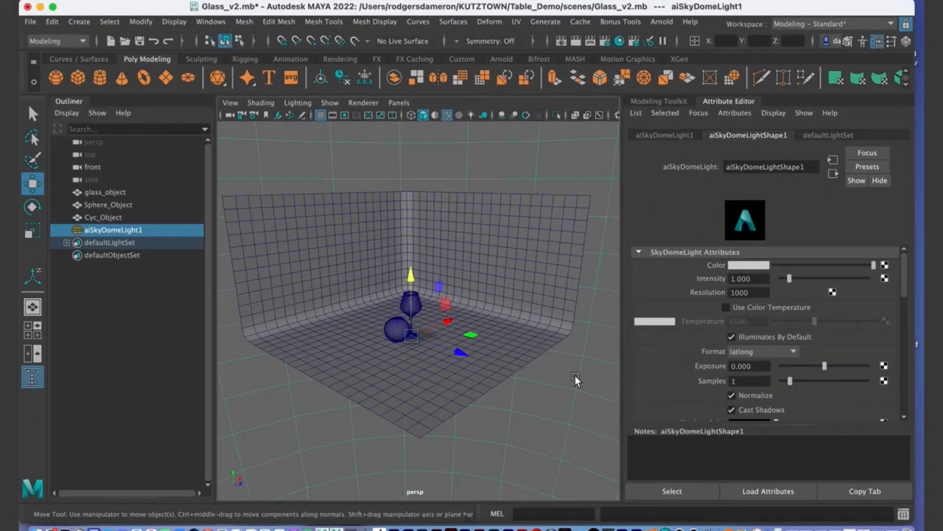
{"action": "left_click", "coordinate": [30, 22]}
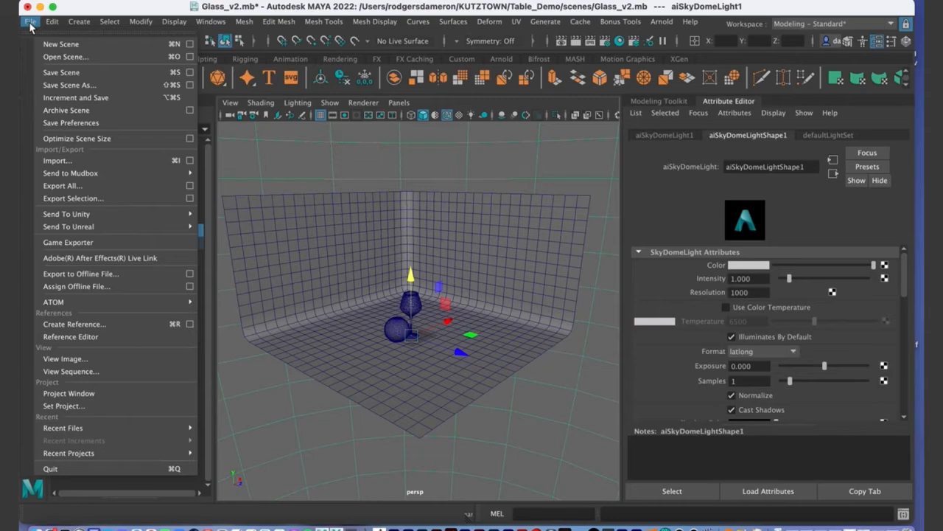
{"action": "left_click", "coordinate": [29, 23]}
Step: Minimize the Maya window and open the 2021_Drive volume in Finder
{"action": "left_click_drag", "start_coordinate": [65, 9], "coordinate": [104, 78]}
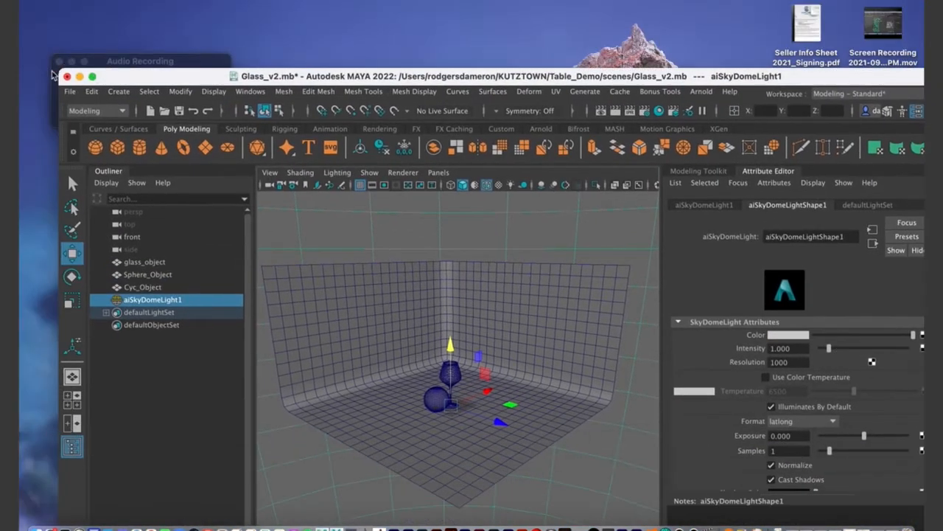
{"action": "left_click", "coordinate": [79, 76]}
{"action": "double_click", "coordinate": [802, 174]}
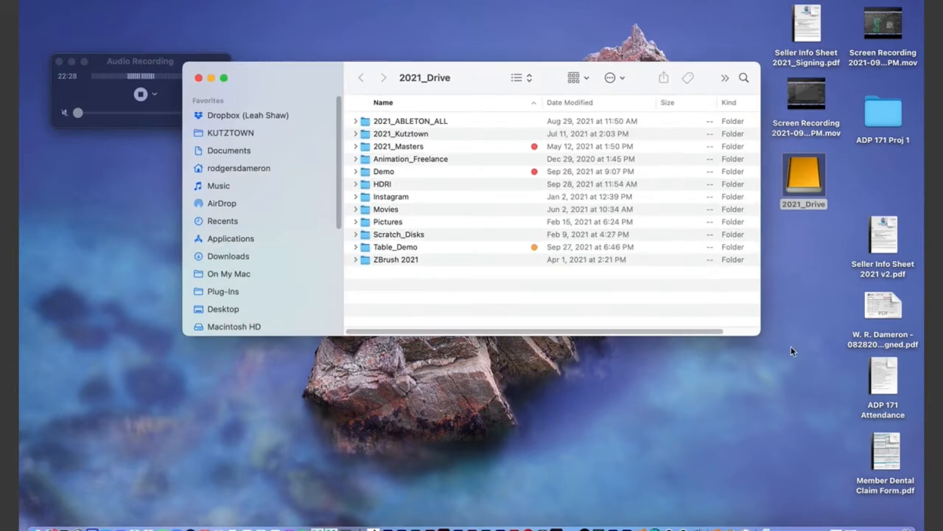
Step: Open the Table_Demo project folder in Finder and look through the HDRI map files inside its sourceimages folder
{"action": "left_click_drag", "start_coordinate": [756, 337], "coordinate": [775, 441]}
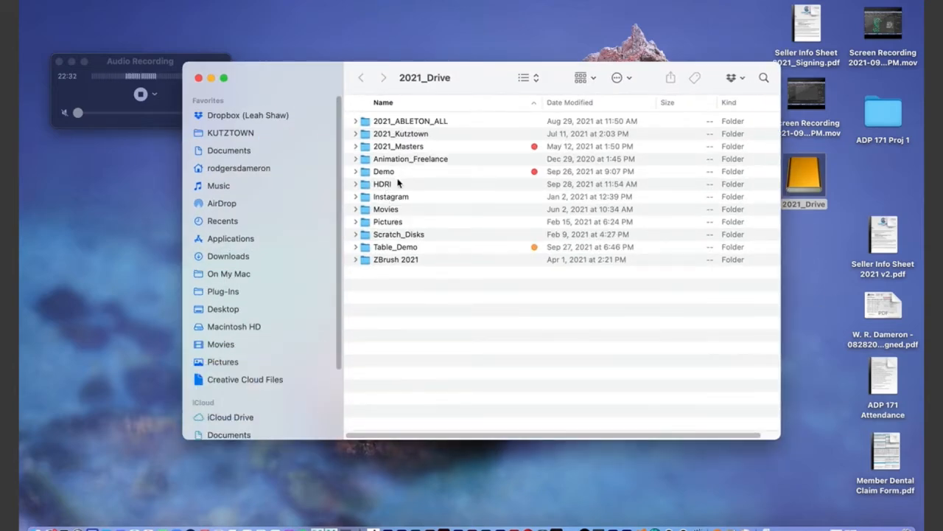
{"action": "double_click", "coordinate": [390, 250]}
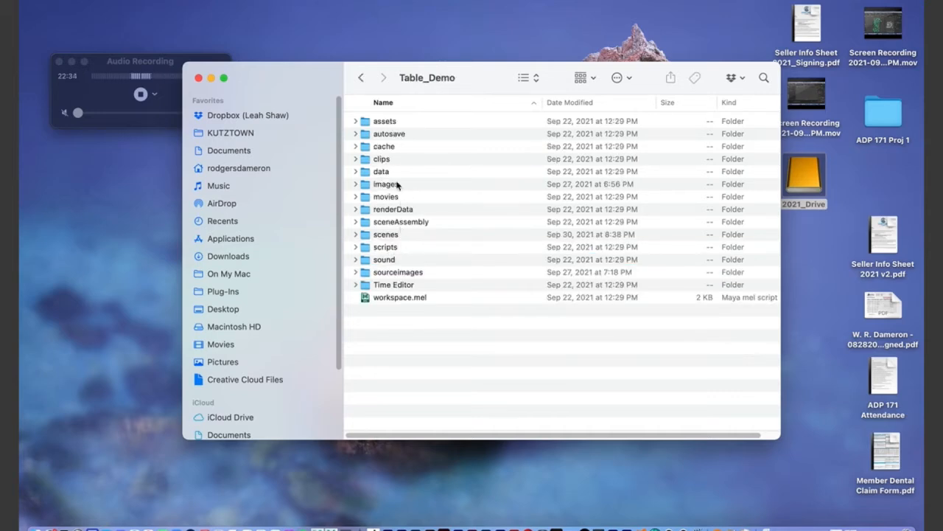
{"action": "left_click_drag", "start_coordinate": [289, 86], "coordinate": [255, 76]}
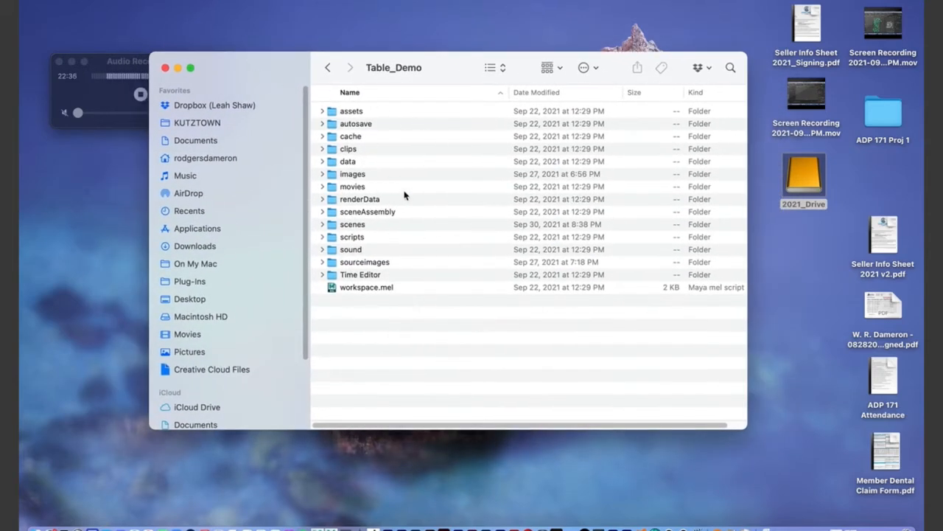
{"action": "left_click", "coordinate": [322, 262]}
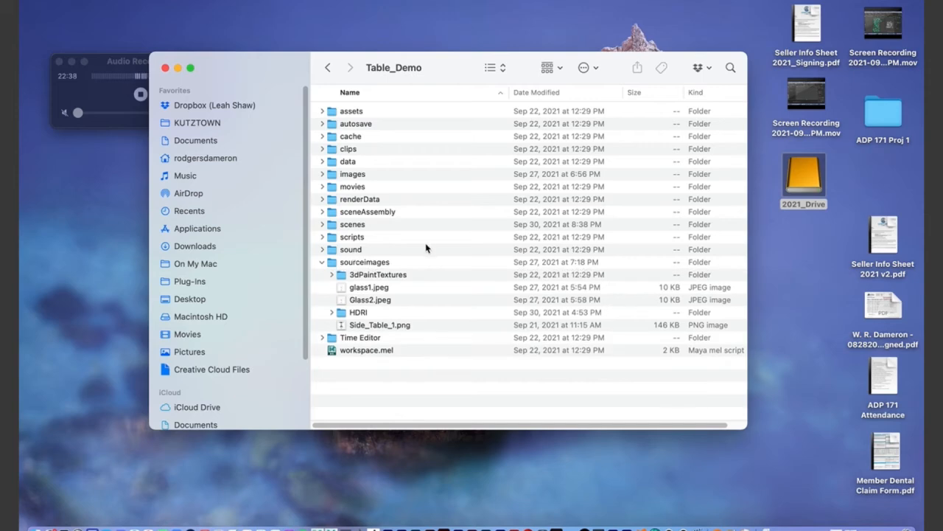
{"action": "left_click", "coordinate": [365, 313]}
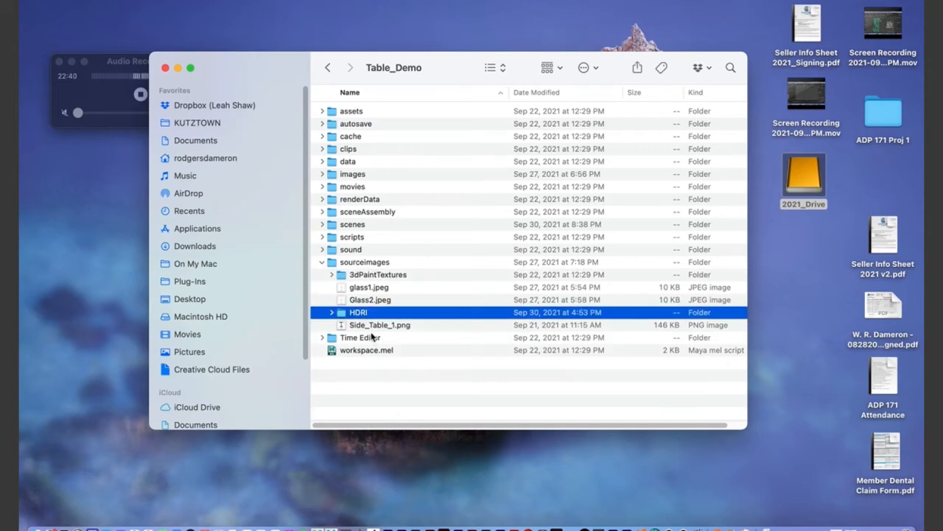
{"action": "left_click", "coordinate": [333, 312]}
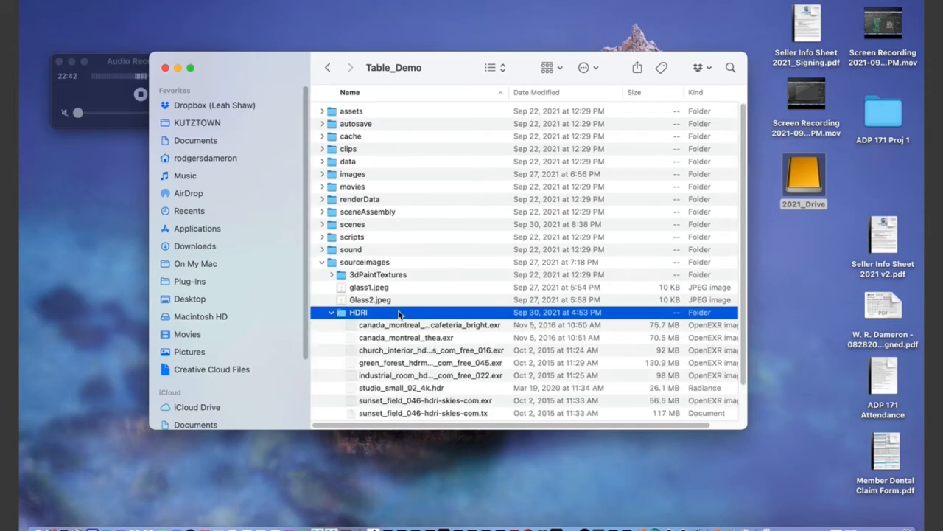
{"action": "scroll", "coordinate": [432, 313], "scroll_direction": "down", "scroll_amount": 3}
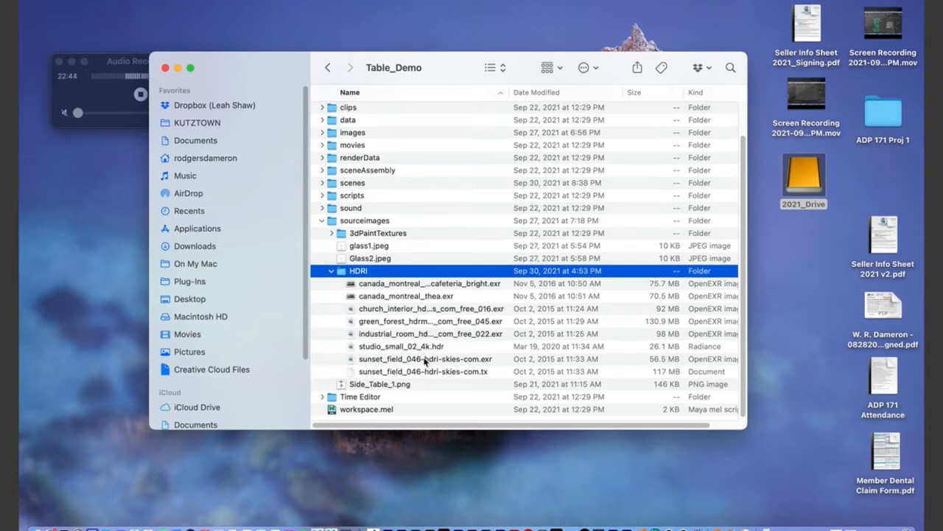
{"action": "left_click", "coordinate": [367, 221]}
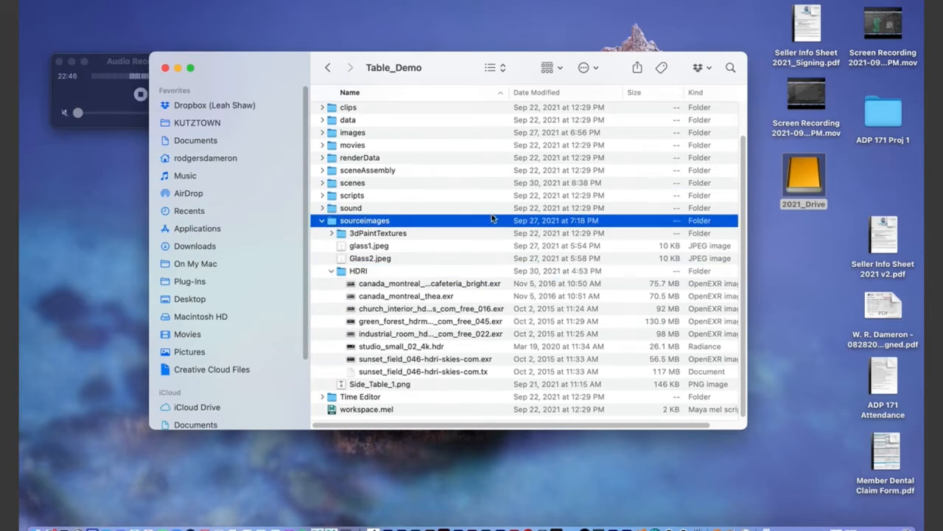
{"action": "scroll", "coordinate": [493, 215], "scroll_direction": "up", "scroll_amount": 3}
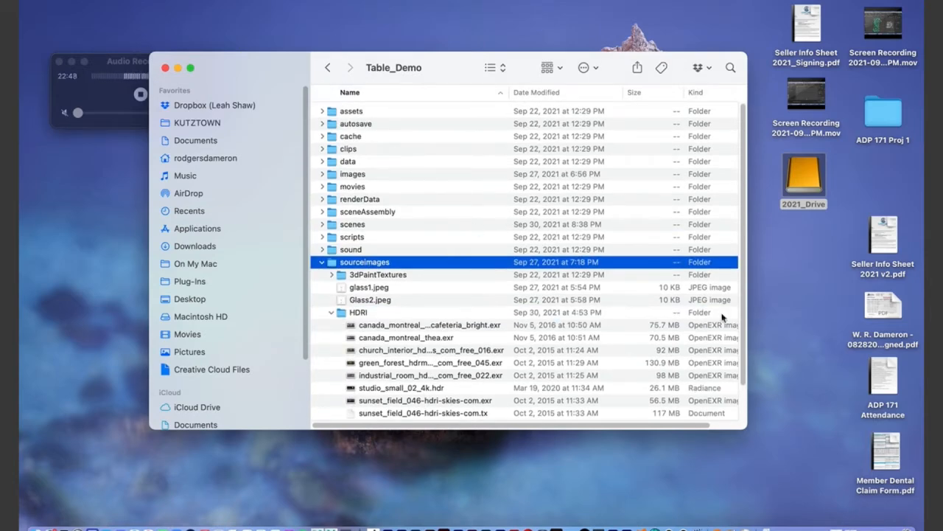
Step: Switch back to Maya and restore its window over the desktop with the skydome light still selected
{"action": "key", "text": "super+Tab"}
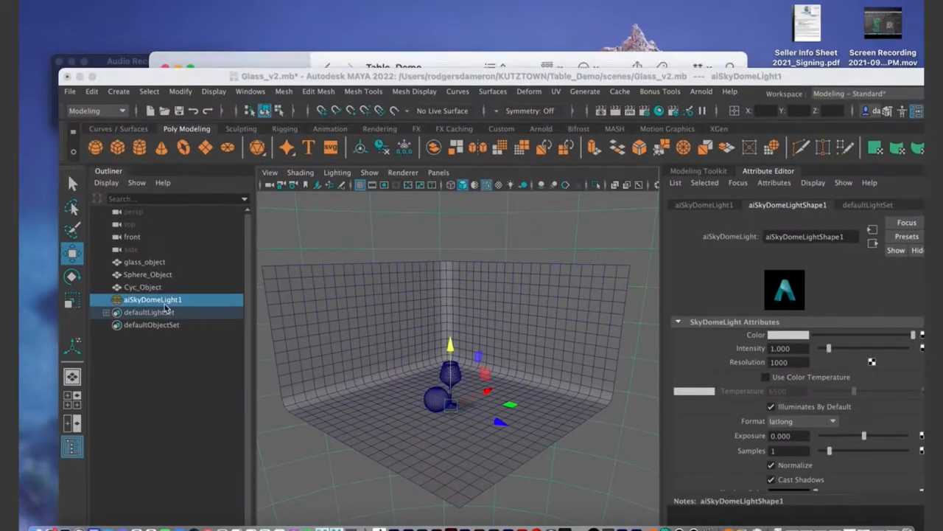
{"action": "double_click", "coordinate": [134, 76]}
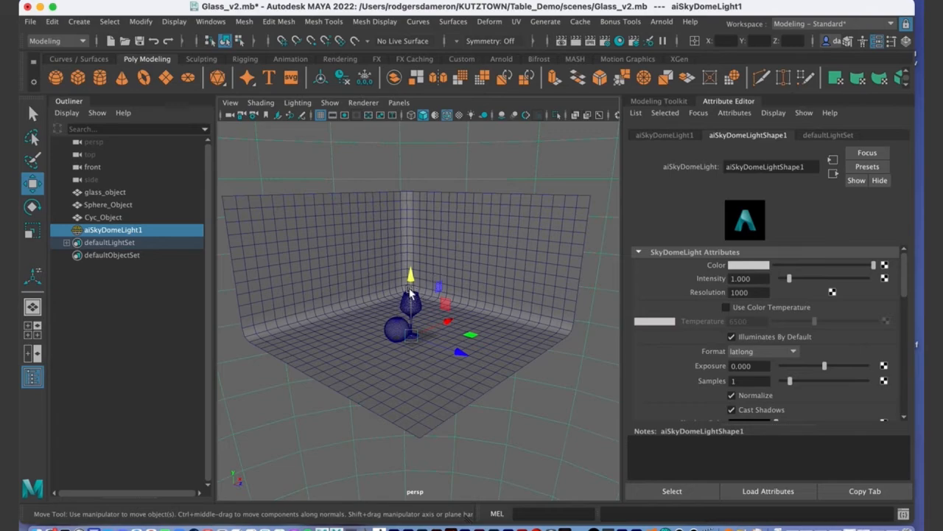
{"action": "middle_click_drag", "start_coordinate": [396, 266], "coordinate": [390, 279], "text": "alt"}
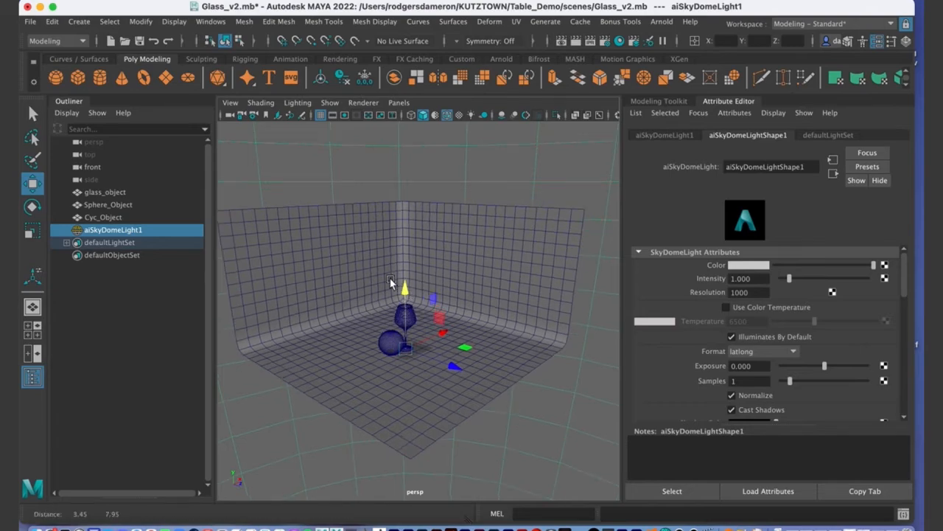
{"action": "double_click", "coordinate": [113, 9]}
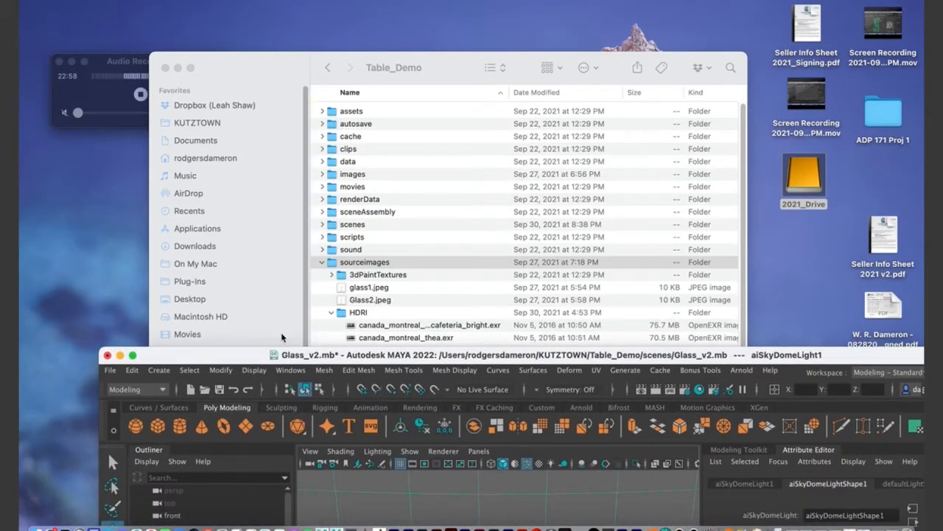
{"action": "left_click_drag", "start_coordinate": [226, 356], "coordinate": [146, 6]}
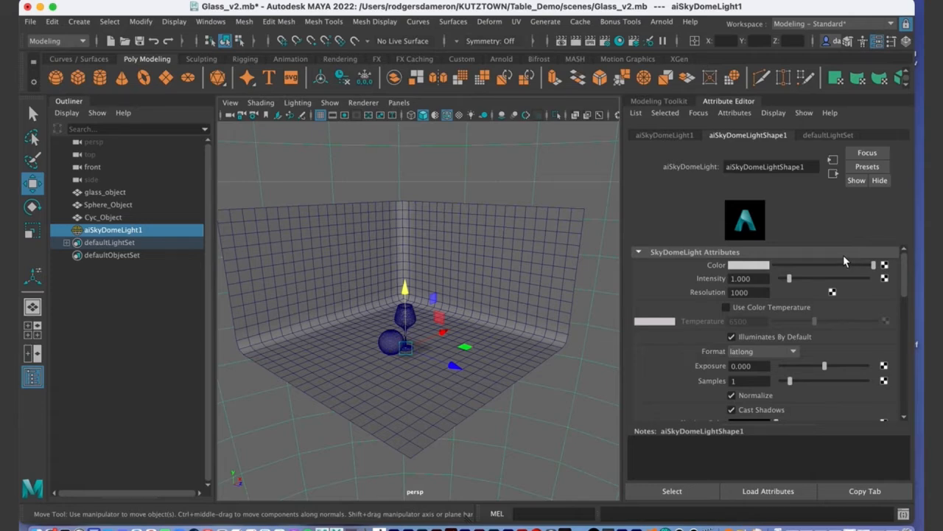
Step: Map the skydome light's Color attribute with a File texture from the Maya 2D Textures
{"action": "left_click", "coordinate": [886, 267]}
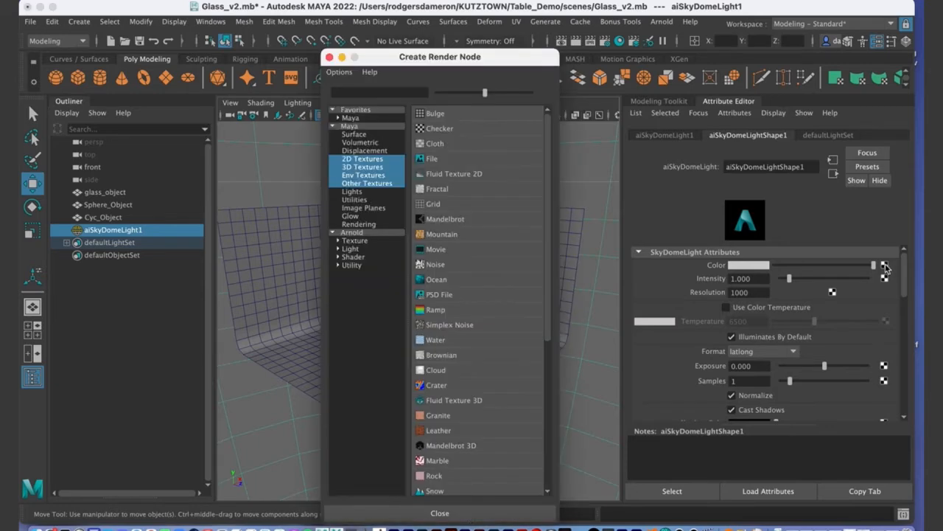
{"action": "left_click_drag", "start_coordinate": [375, 58], "coordinate": [331, 31]}
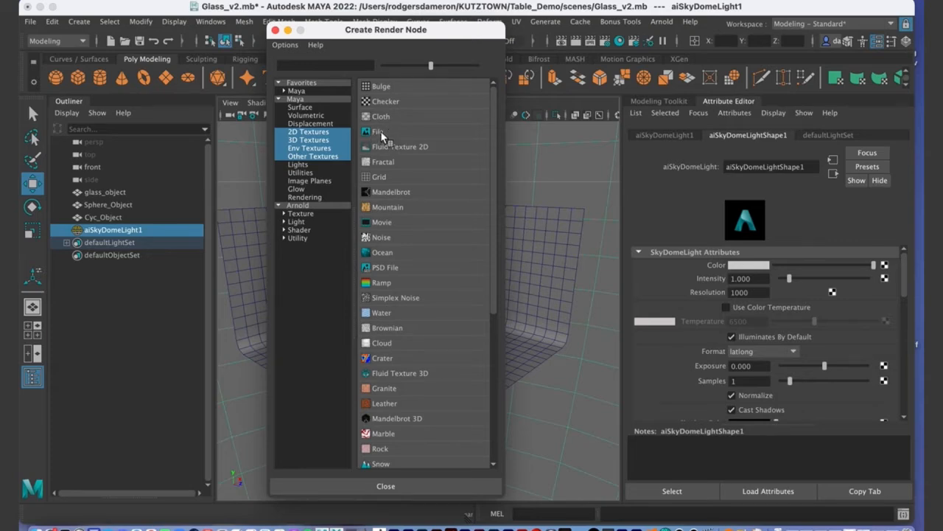
{"action": "left_click", "coordinate": [330, 134]}
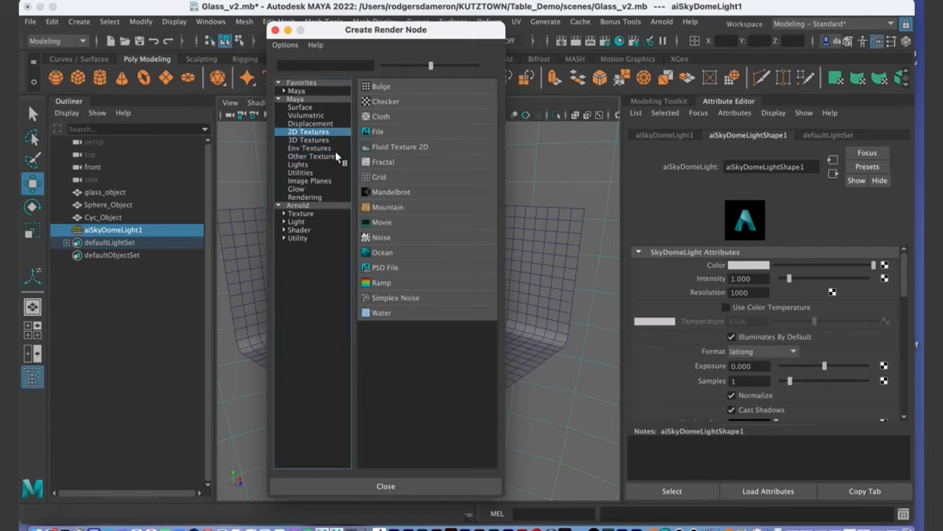
{"action": "left_click", "coordinate": [314, 109]}
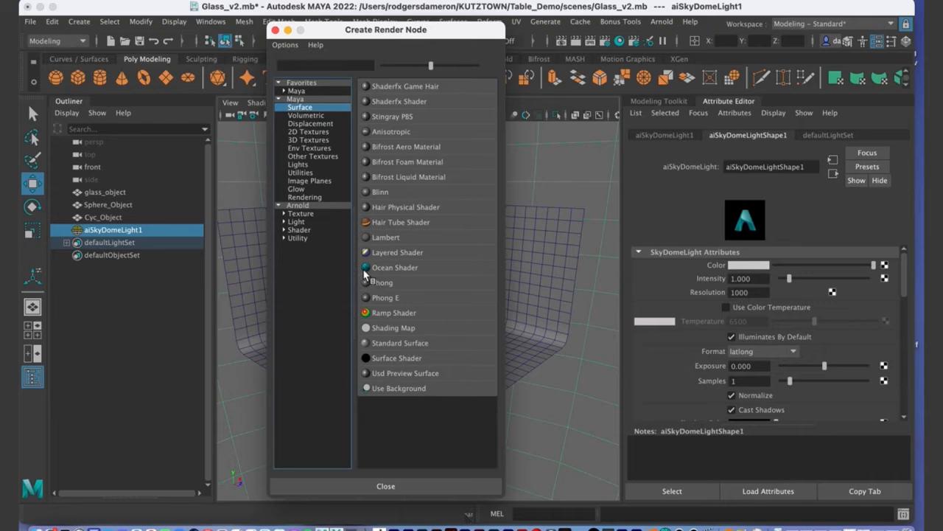
{"action": "left_click", "coordinate": [309, 132]}
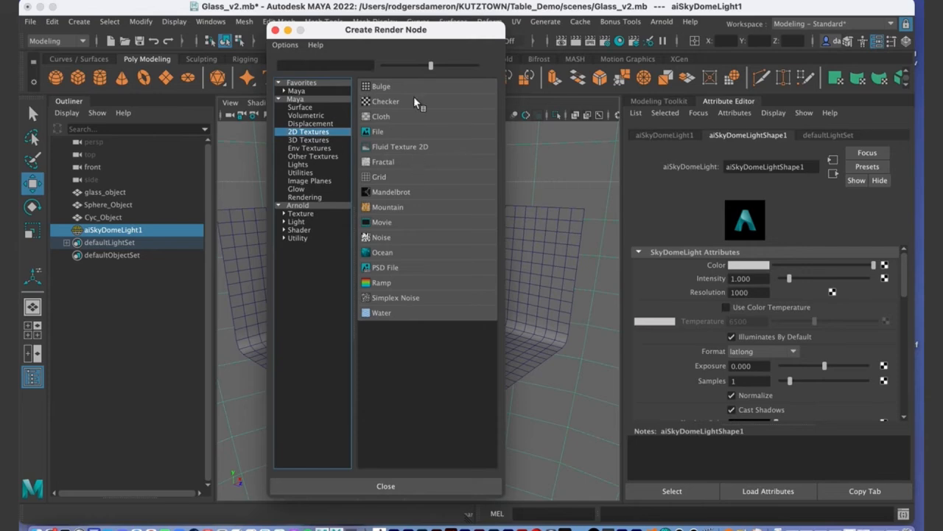
{"action": "left_click", "coordinate": [383, 132]}
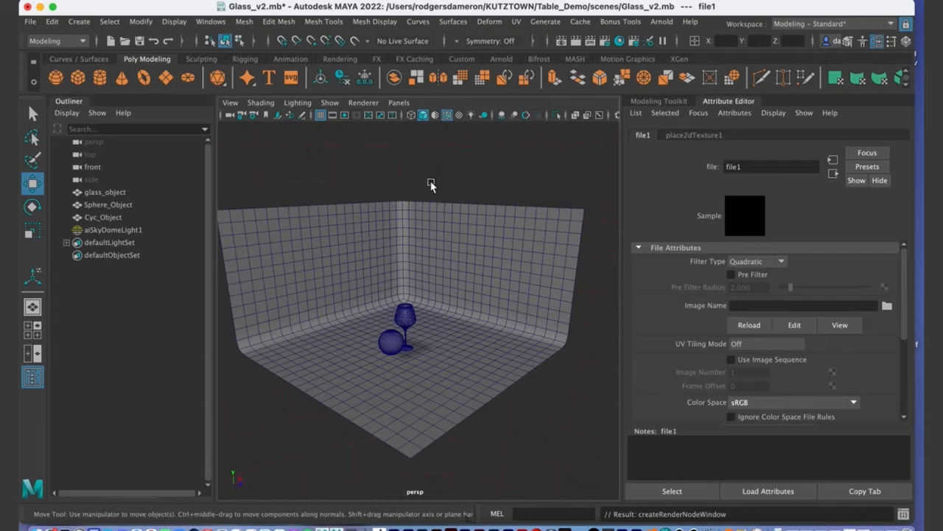
Step: Load industrial_room_hdrmaps_com_free_022.exr from the HDRI folder in sourceimages as the file texture's image
{"action": "left_click_drag", "start_coordinate": [516, 288], "coordinate": [476, 280], "text": "alt"}
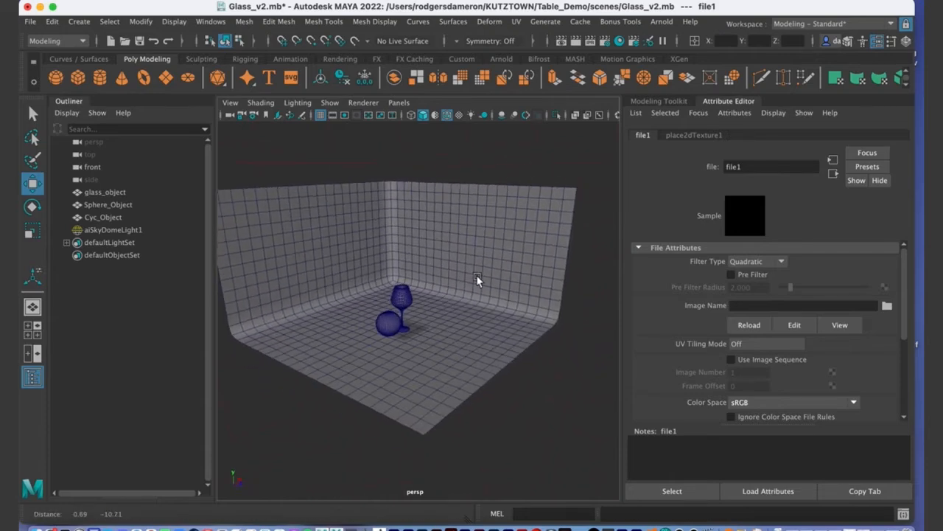
{"action": "left_click", "coordinate": [887, 307]}
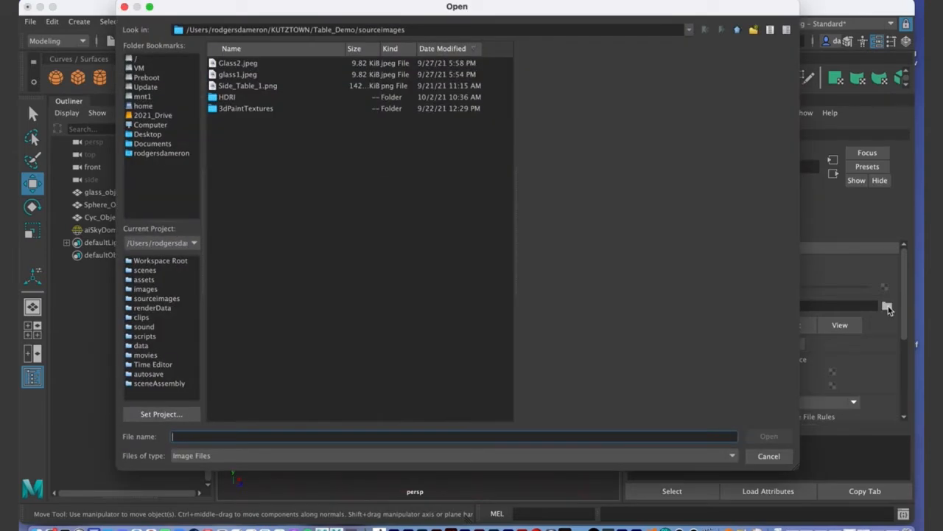
{"action": "double_click", "coordinate": [227, 97]}
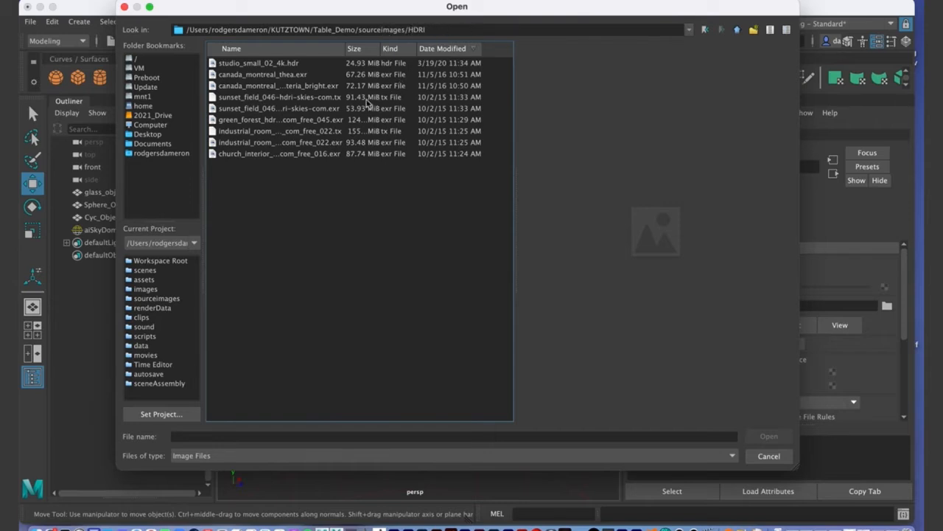
{"action": "left_click", "coordinate": [248, 144]}
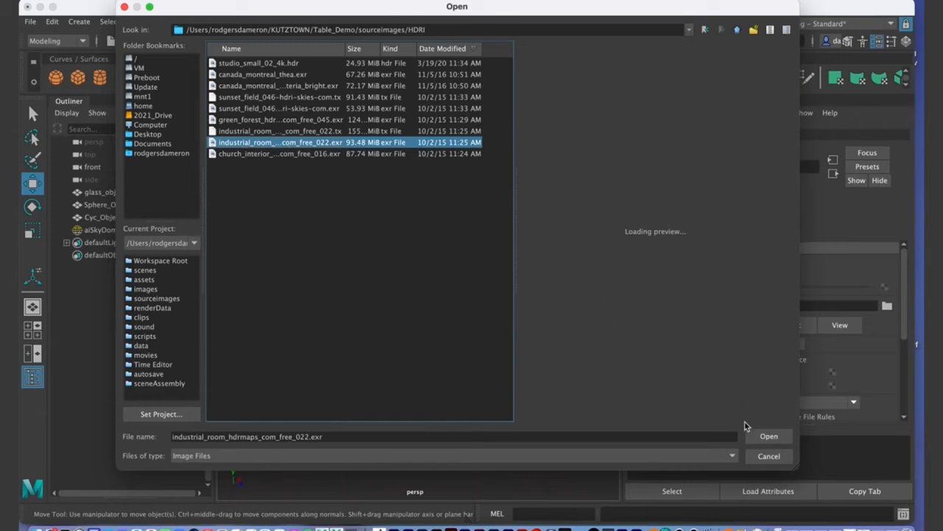
{"action": "left_click", "coordinate": [766, 437]}
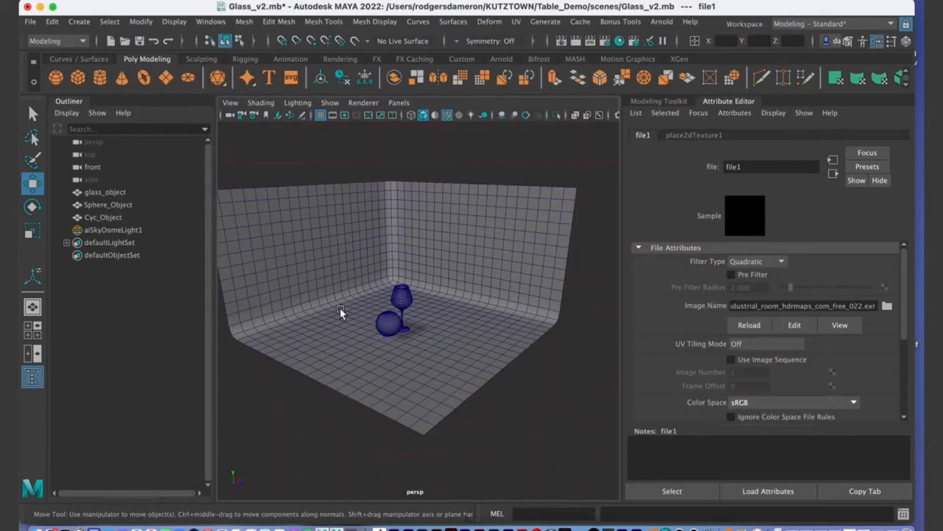
Step: Examine the HDRI environment on the skydome from several angles around the cyclorama in the perspective view
{"action": "middle_click_drag", "start_coordinate": [430, 314], "coordinate": [439, 340], "text": "alt"}
{"action": "right_click_drag", "start_coordinate": [439, 341], "coordinate": [541, 284], "text": "alt"}
{"action": "middle_click_drag", "start_coordinate": [450, 281], "coordinate": [457, 193], "text": "alt"}
{"action": "right_click_drag", "start_coordinate": [386, 235], "coordinate": [280, 280], "text": "alt"}
{"action": "left_click_drag", "start_coordinate": [506, 274], "coordinate": [485, 232], "text": "alt"}
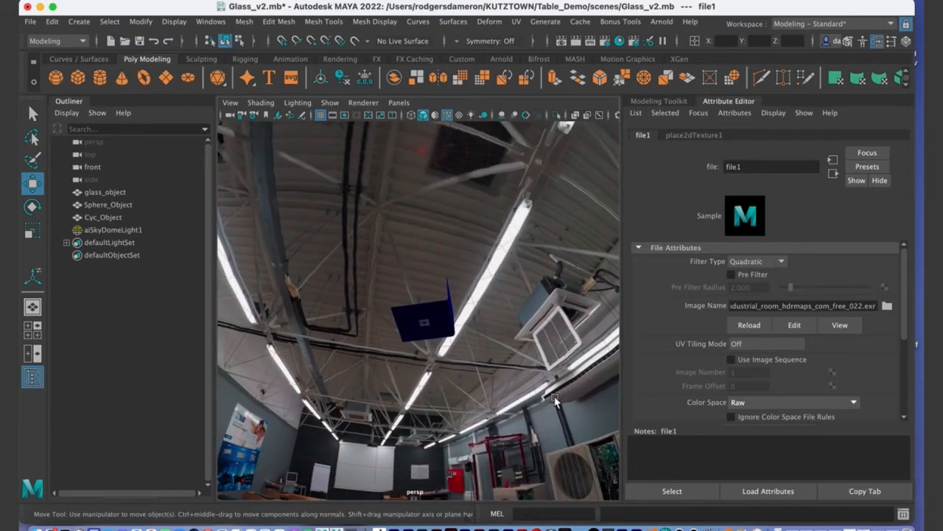
{"action": "left_click_drag", "start_coordinate": [434, 363], "coordinate": [539, 390], "text": "alt"}
{"action": "left_click_drag", "start_coordinate": [468, 223], "coordinate": [394, 287], "text": "alt"}
{"action": "scroll", "coordinate": [396, 295], "scroll_direction": "up", "scroll_amount": 10}
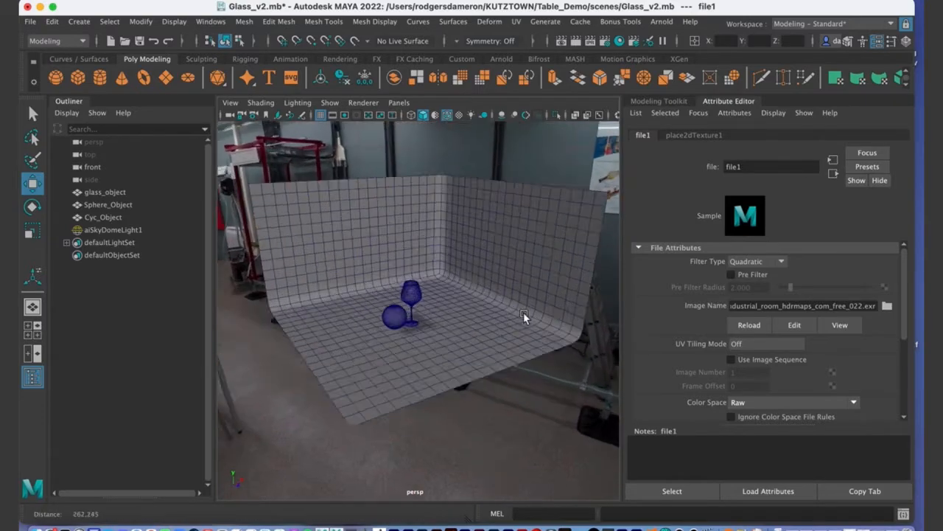
Step: Frame the wine glass and sphere closely in the perspective view, looking slightly down with the cyclorama corner behind them
{"action": "left_click_drag", "start_coordinate": [400, 341], "coordinate": [373, 335], "text": "alt"}
{"action": "middle_click_drag", "start_coordinate": [373, 334], "coordinate": [392, 337], "text": "alt"}
{"action": "right_click_drag", "start_coordinate": [392, 337], "coordinate": [511, 331], "text": "alt"}
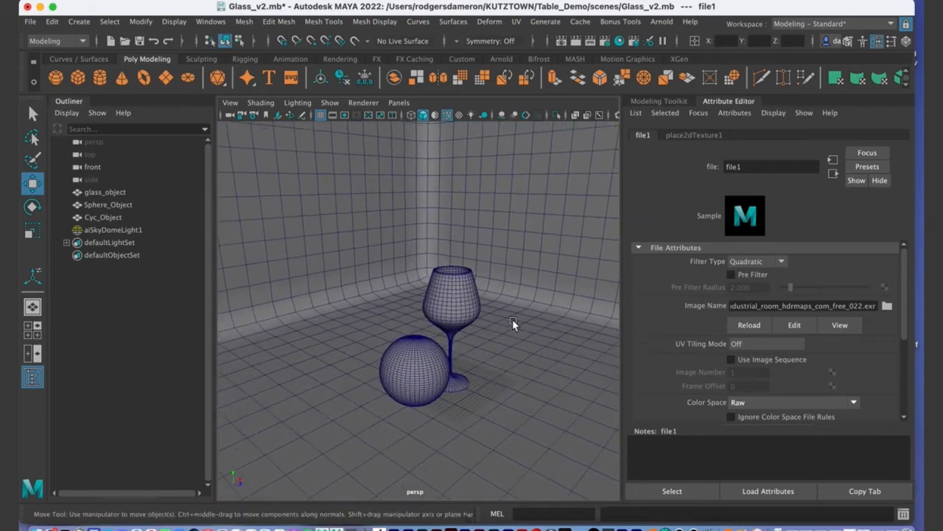
{"action": "middle_click_drag", "start_coordinate": [511, 331], "coordinate": [479, 329], "text": "alt"}
{"action": "right_click_drag", "start_coordinate": [383, 293], "coordinate": [469, 314], "text": "alt"}
{"action": "left_click_drag", "start_coordinate": [469, 314], "coordinate": [544, 150], "text": "alt"}
{"action": "right_click_drag", "start_coordinate": [544, 150], "coordinate": [474, 218], "text": "alt"}
{"action": "left_click_drag", "start_coordinate": [474, 219], "coordinate": [472, 260], "text": "alt"}
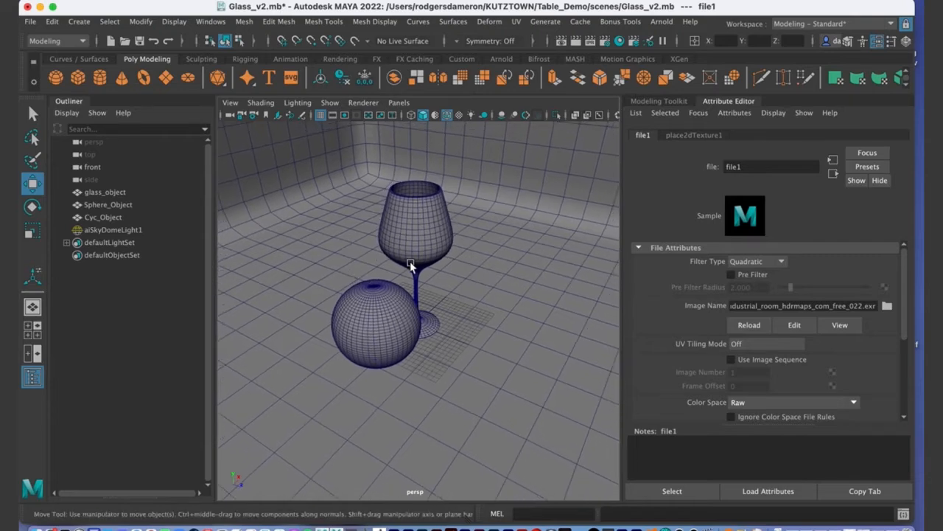
{"action": "left_click_drag", "start_coordinate": [388, 323], "coordinate": [392, 310], "text": "alt"}
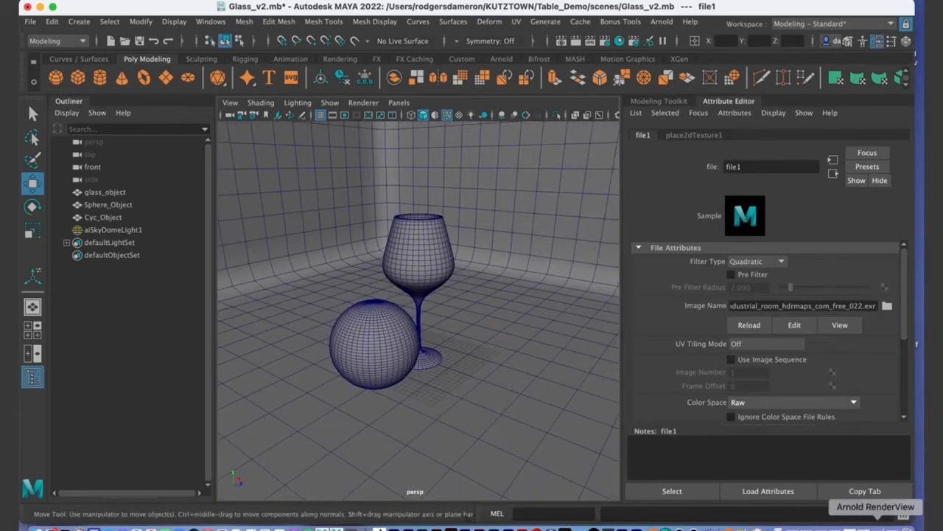
Step: Bring up the Arnold RenderView and render the HDRI-lit scene through the perspShape camera
{"action": "left_click", "coordinate": [876, 525]}
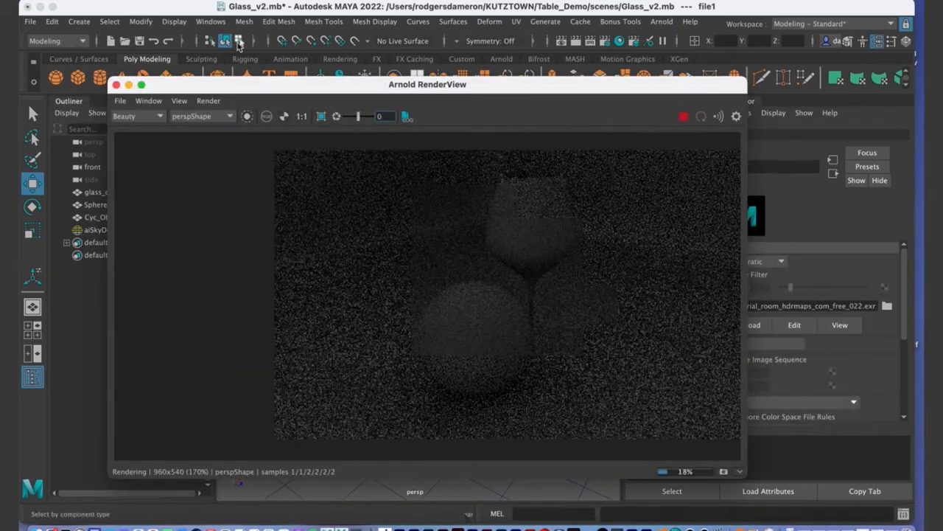
{"action": "left_click_drag", "start_coordinate": [246, 87], "coordinate": [240, 55]}
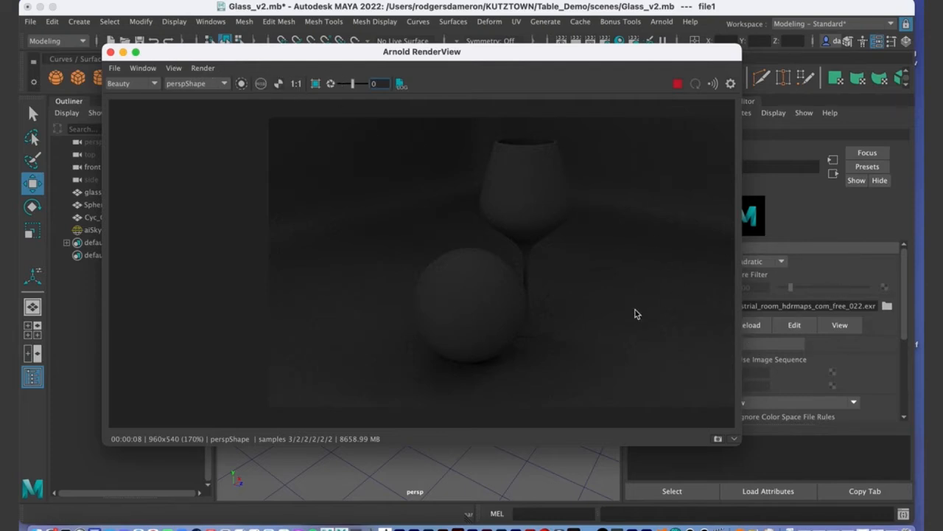
{"action": "left_click", "coordinate": [196, 84]}
{"action": "left_click", "coordinate": [185, 91]}
Step: Store a snapshot of the current render, view the stored image, and return to the live render
{"action": "left_click", "coordinate": [719, 440]}
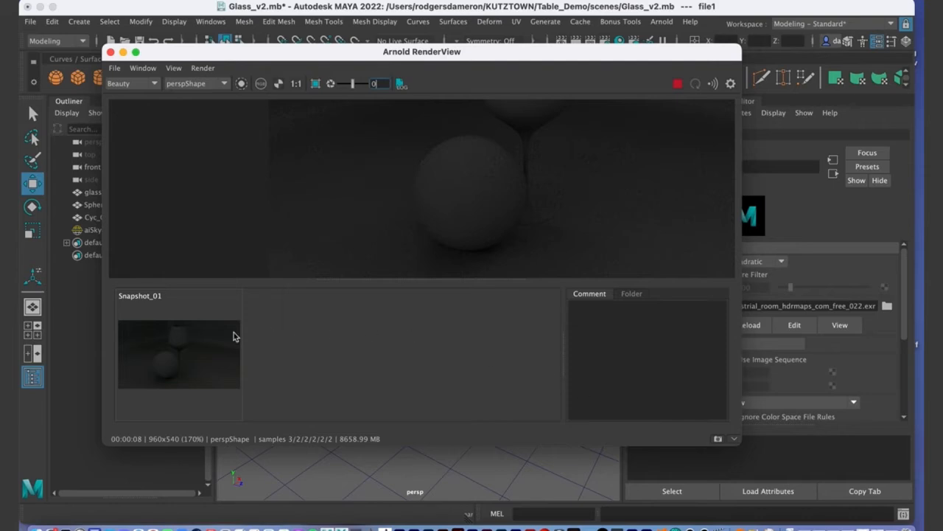
{"action": "left_click", "coordinate": [158, 351]}
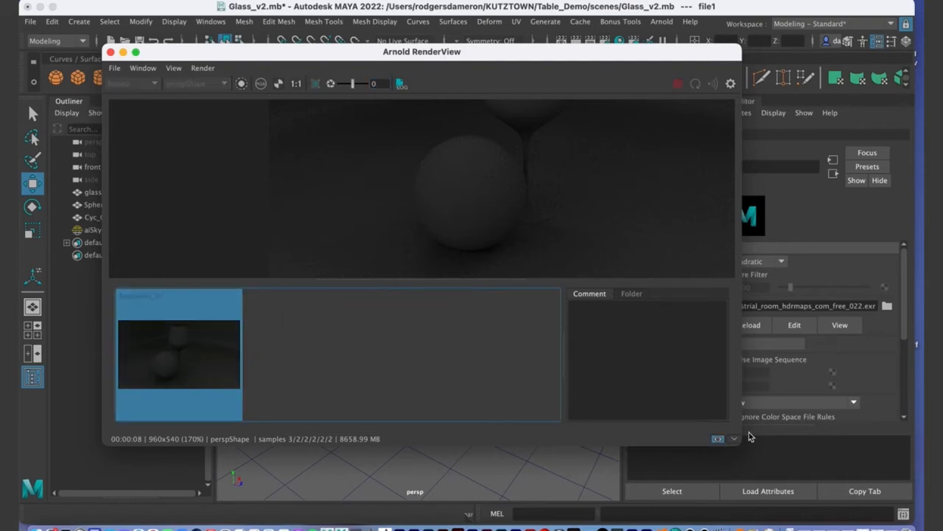
{"action": "left_click", "coordinate": [719, 441]}
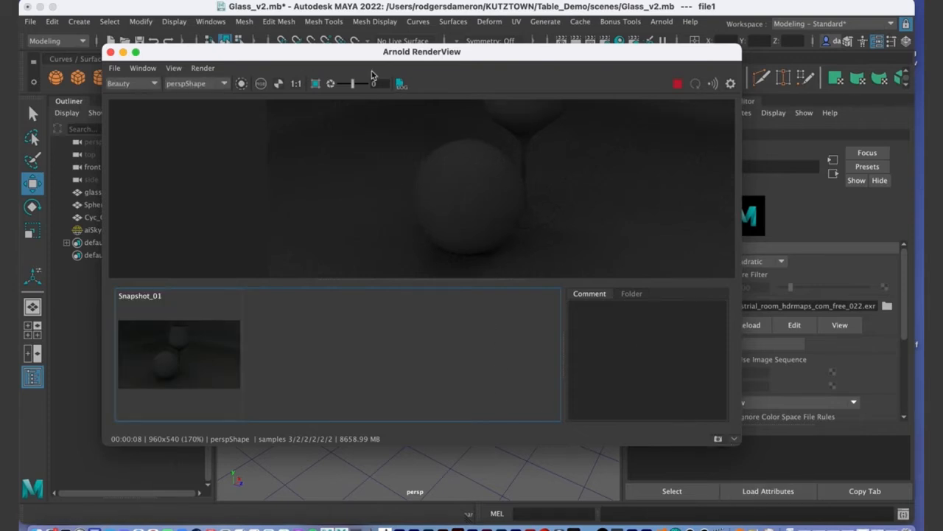
Step: Move the Arnold RenderView clear of the viewport and minimize it
{"action": "left_click", "coordinate": [398, 85]}
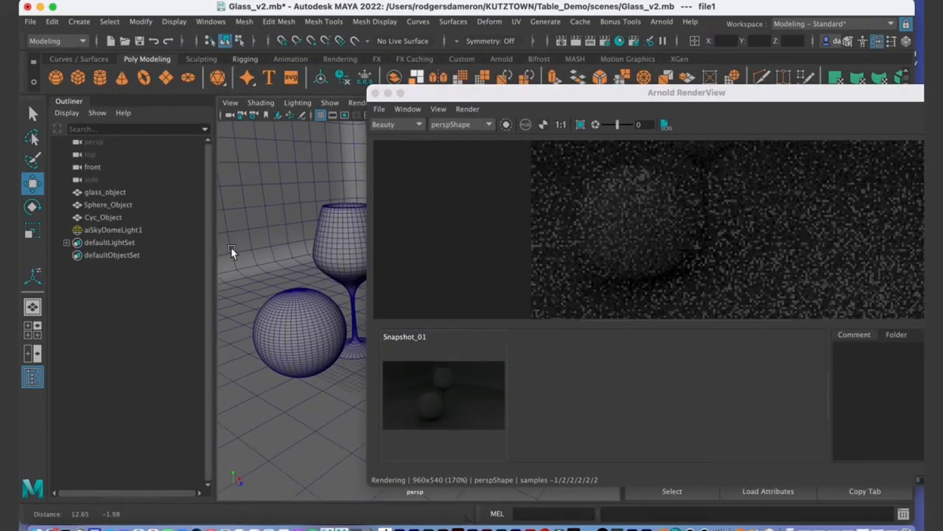
{"action": "left_click_drag", "start_coordinate": [479, 92], "coordinate": [328, 48]}
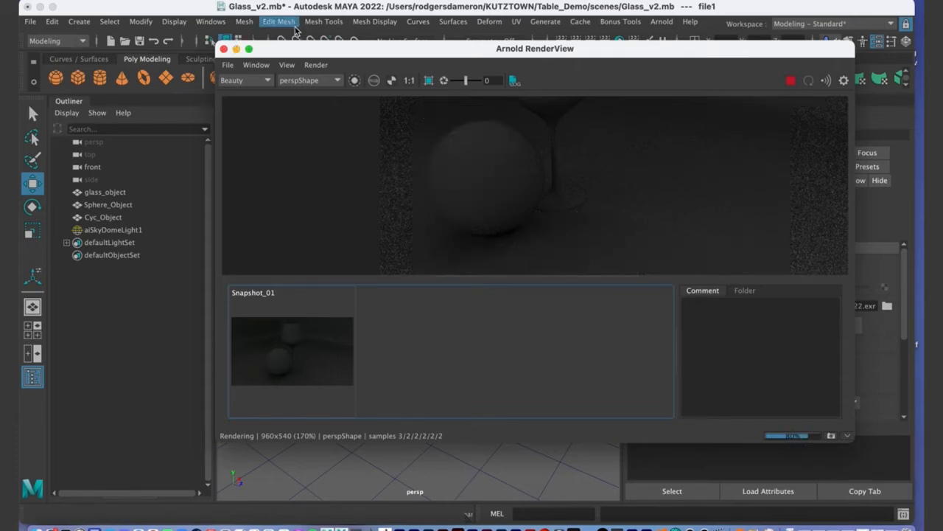
{"action": "left_click_drag", "start_coordinate": [298, 49], "coordinate": [299, 54]}
{"action": "left_click", "coordinate": [236, 55]}
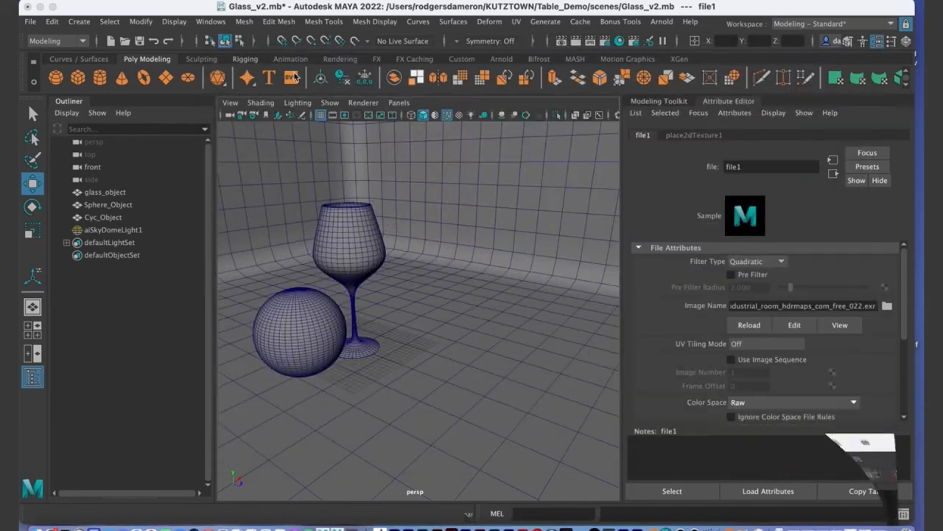
Step: Select the aiSkyDomeLight1 sky dome light and examine its environment image around the backdrop
{"action": "scroll", "coordinate": [502, 239], "scroll_direction": "down", "scroll_amount": 5}
{"action": "left_click_drag", "start_coordinate": [496, 241], "coordinate": [507, 191], "text": "alt"}
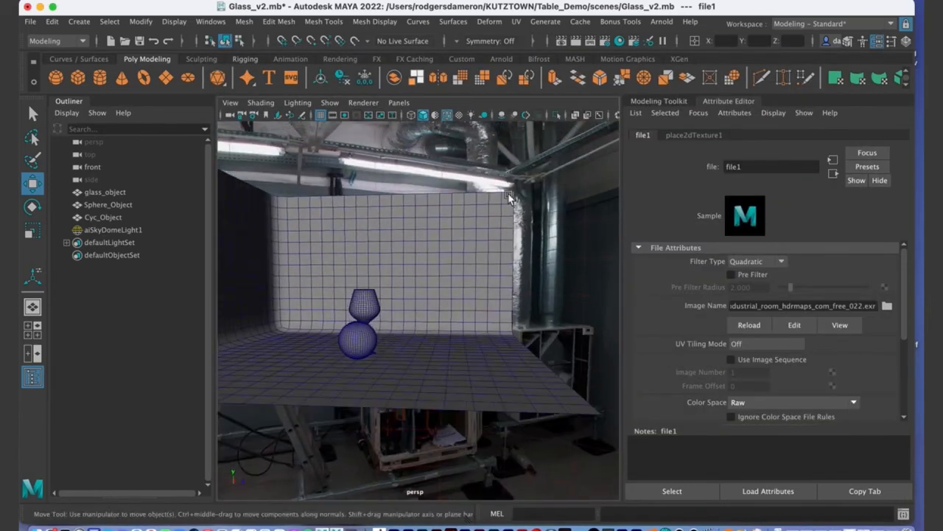
{"action": "left_click", "coordinate": [488, 153]}
{"action": "left_click_drag", "start_coordinate": [488, 153], "coordinate": [471, 327], "text": "alt"}
{"action": "right_click_drag", "start_coordinate": [473, 304], "coordinate": [562, 283], "text": "alt"}
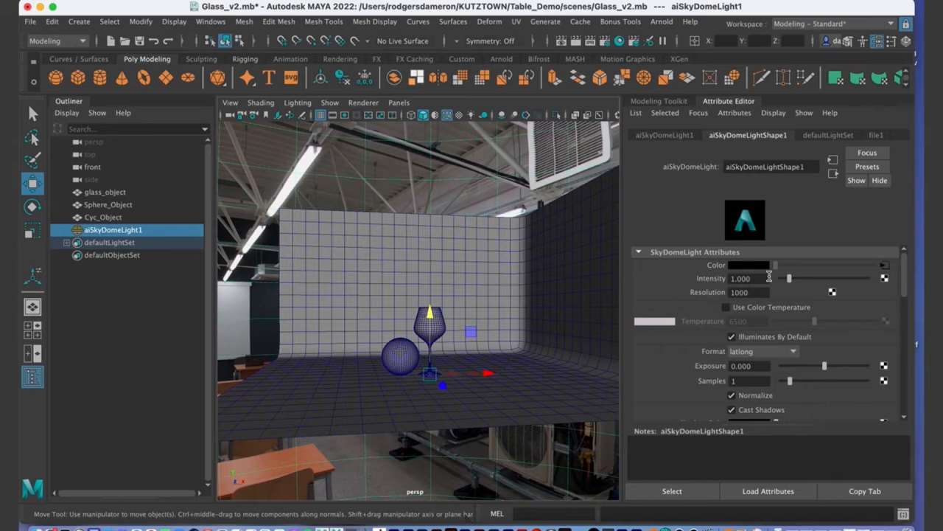
{"action": "left_click_drag", "start_coordinate": [341, 160], "coordinate": [367, 159], "text": "alt"}
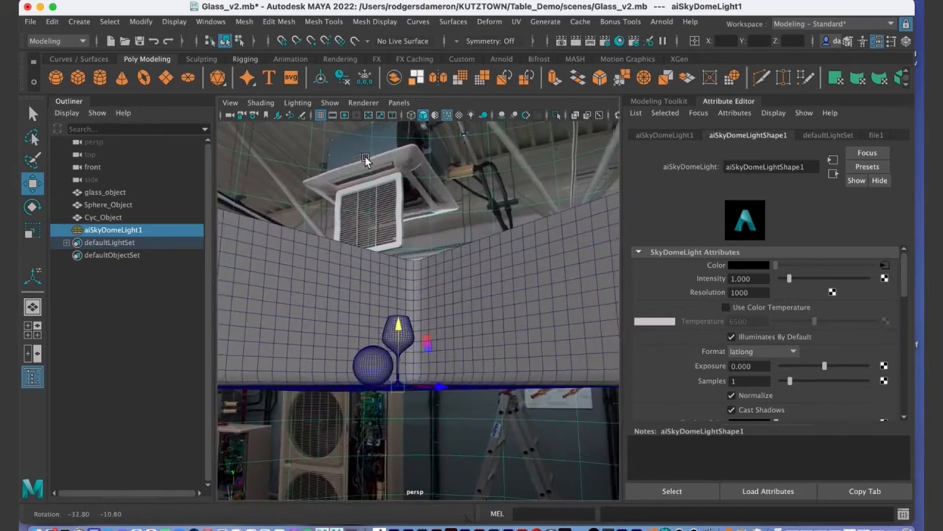
{"action": "left_click", "coordinate": [88, 227]}
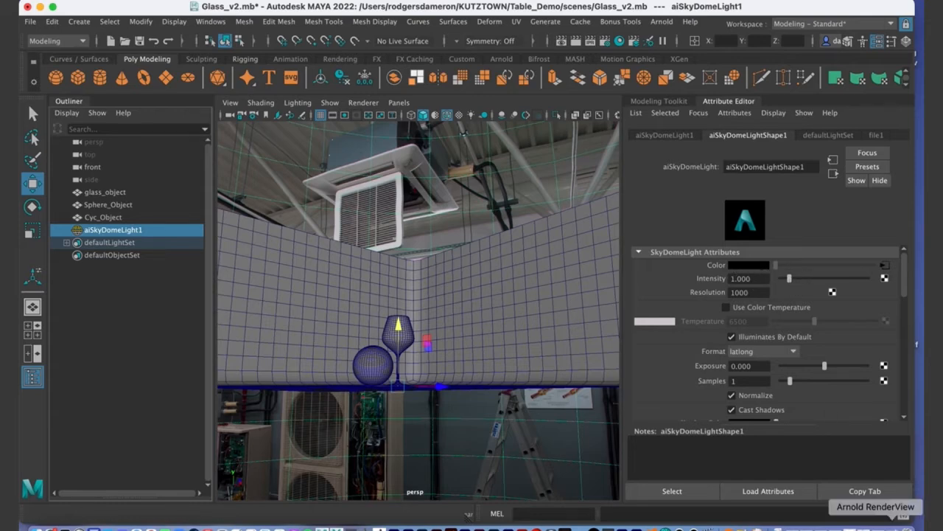
Step: Restore the Arnold RenderView, hide its snapshots library and render the objects from a raised viewpoint
{"action": "left_click", "coordinate": [893, 525]}
{"action": "left_click_drag", "start_coordinate": [442, 53], "coordinate": [181, 103]}
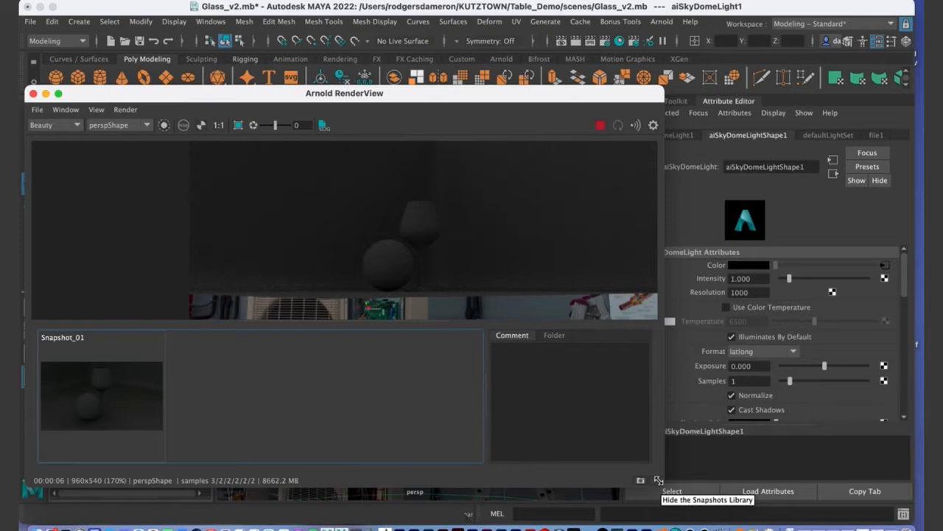
{"action": "left_click", "coordinate": [658, 480]}
{"action": "middle_click_drag", "start_coordinate": [421, 203], "coordinate": [430, 174]}
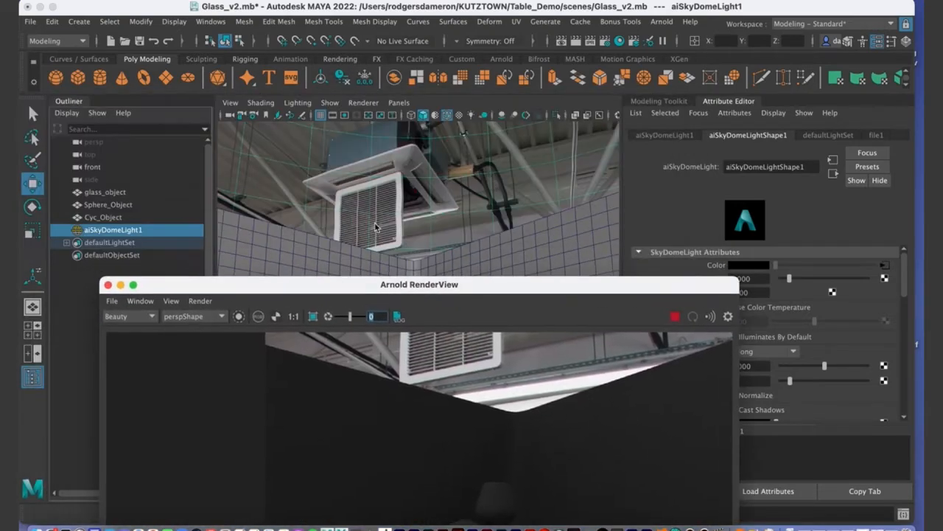
{"action": "left_click_drag", "start_coordinate": [375, 226], "coordinate": [374, 249], "text": "alt"}
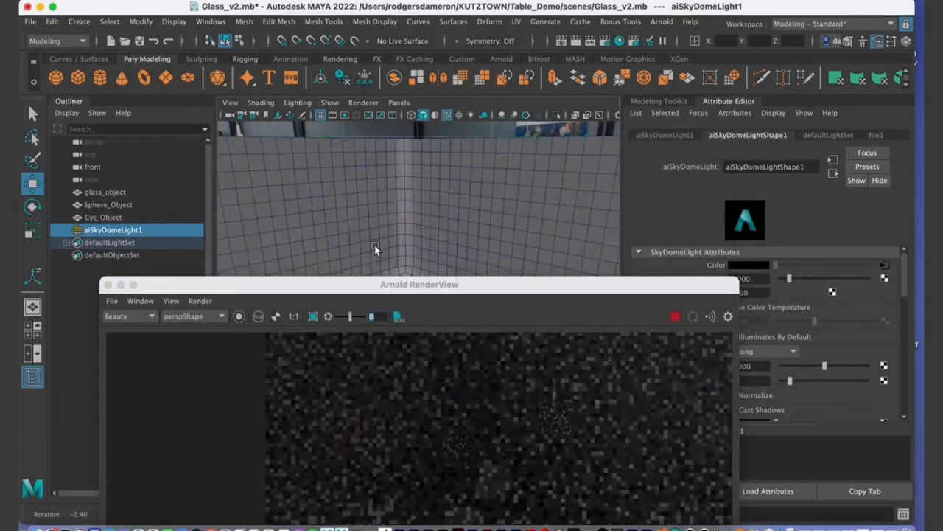
{"action": "left_click_drag", "start_coordinate": [332, 291], "coordinate": [250, 85]}
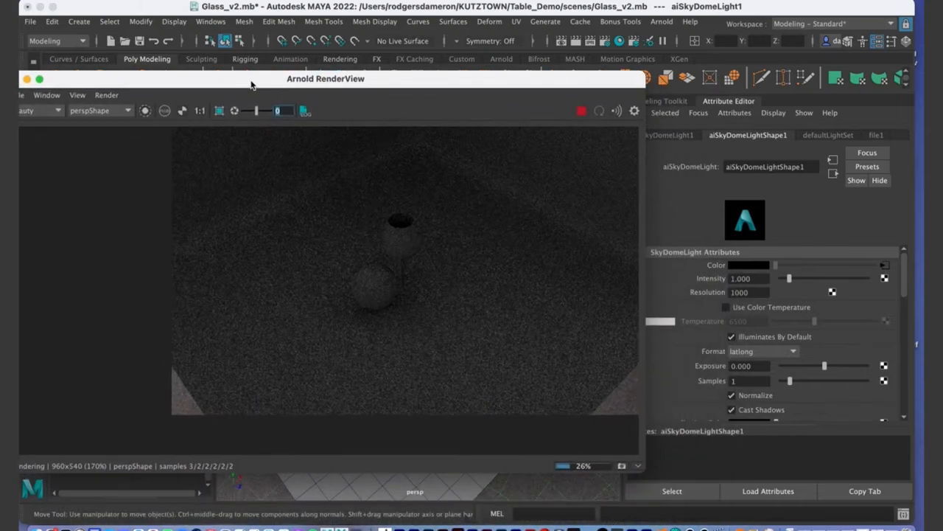
Step: Set the sky dome light's intensity to 3
{"action": "left_click_drag", "start_coordinate": [789, 280], "coordinate": [806, 280]}
{"action": "left_click", "coordinate": [767, 280]}
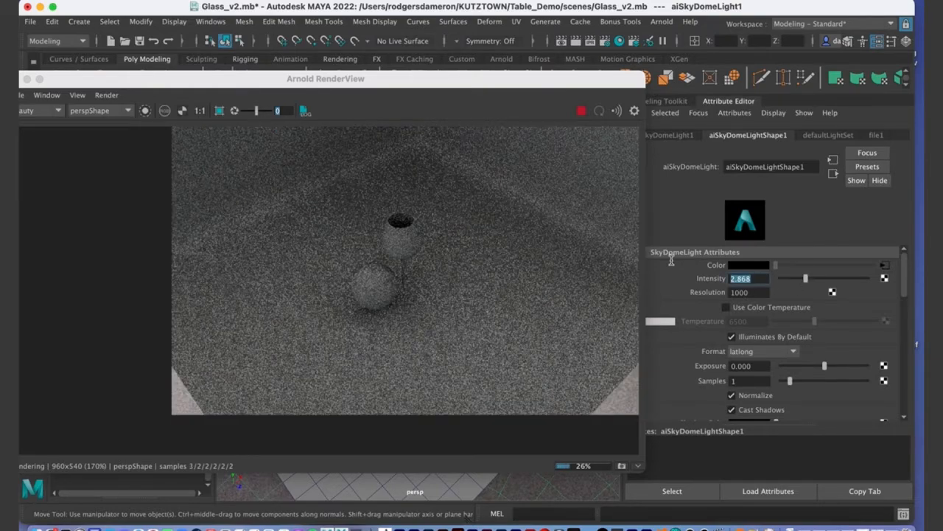
{"action": "type", "text": "3"}
{"action": "key", "text": "Return"}
Step: Check the render of the sphere and glass from a lower, closer viewpoint, and minimize the RenderView
{"action": "left_click_drag", "start_coordinate": [157, 85], "coordinate": [593, 258]}
{"action": "left_click_drag", "start_coordinate": [392, 308], "coordinate": [354, 232], "text": "alt"}
{"action": "scroll", "coordinate": [325, 256], "scroll_direction": "up", "scroll_amount": 3}
{"action": "left_click_drag", "start_coordinate": [497, 251], "coordinate": [119, 118]}
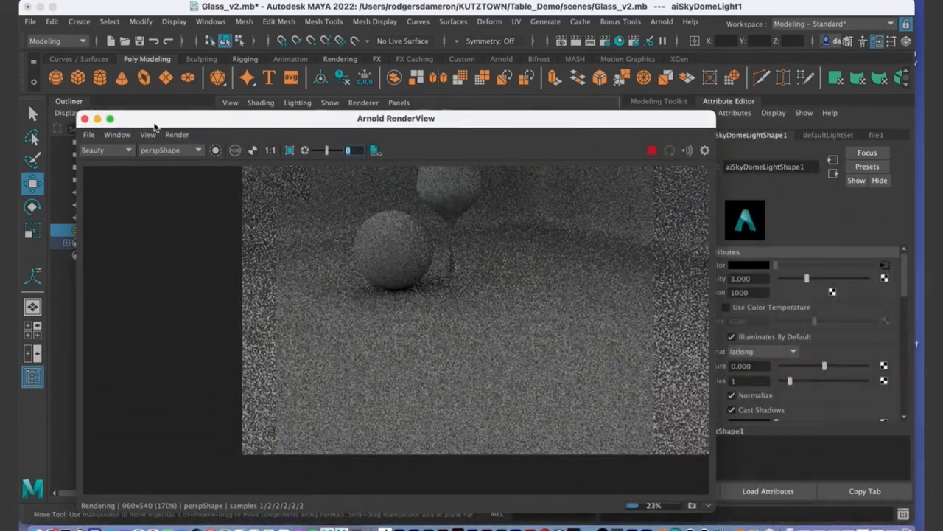
{"action": "left_click", "coordinate": [97, 118]}
Step: Frame the wine glass and sphere closely in the perspective view
{"action": "middle_click_drag", "start_coordinate": [387, 285], "coordinate": [453, 341], "text": "alt"}
{"action": "right_click_drag", "start_coordinate": [546, 360], "coordinate": [396, 322], "text": "alt"}
{"action": "scroll", "coordinate": [396, 324], "scroll_direction": "up", "scroll_amount": 10}
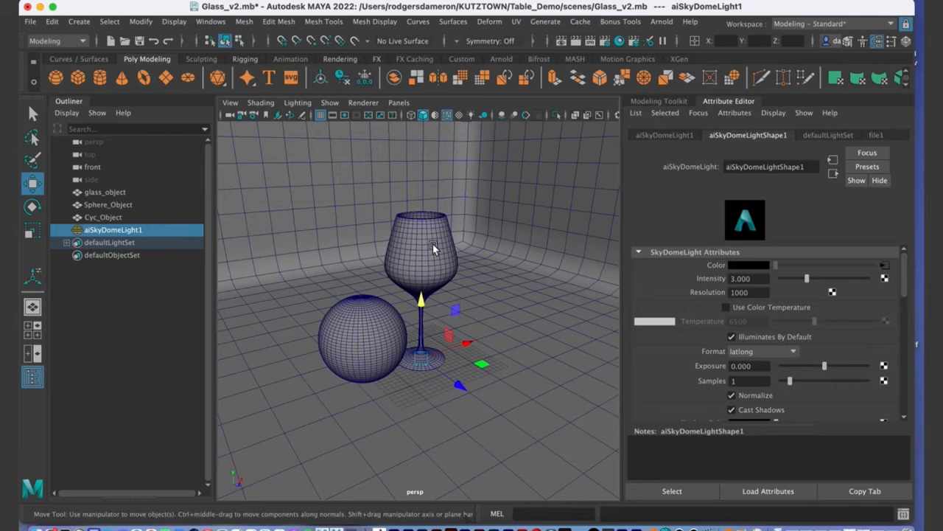
{"action": "left_click_drag", "start_coordinate": [430, 264], "coordinate": [458, 230], "text": "alt"}
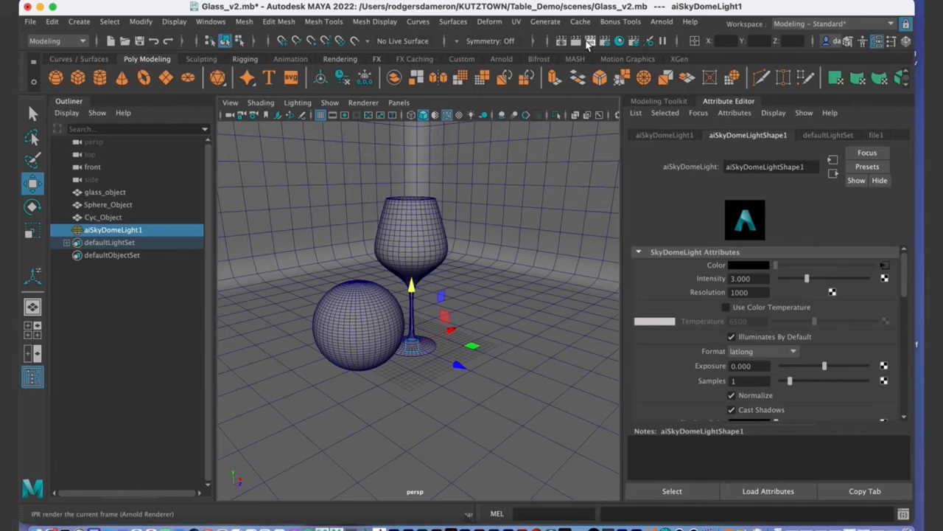
Step: Collapse the group of rendering icons and expand it again
{"action": "left_click", "coordinate": [548, 43]}
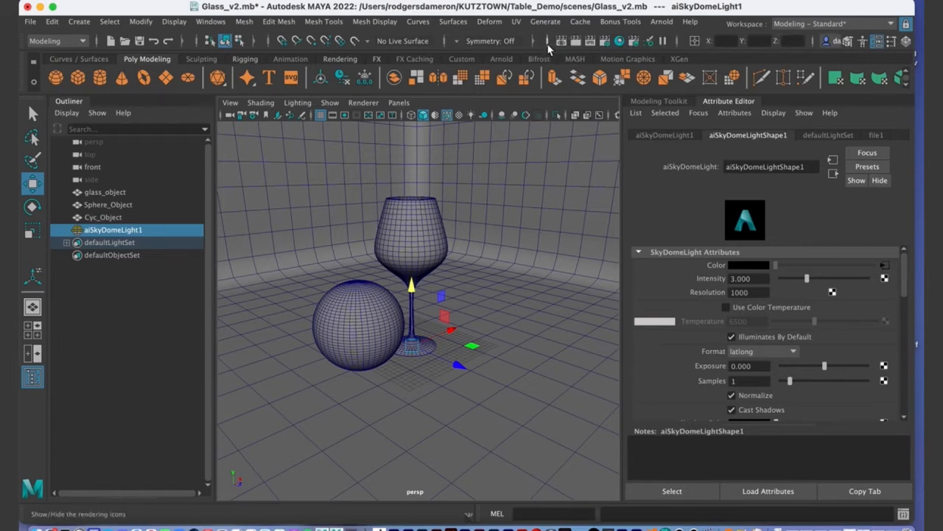
{"action": "left_click", "coordinate": [547, 42]}
{"action": "left_click", "coordinate": [548, 42]}
{"action": "left_click", "coordinate": [549, 42]}
{"action": "left_click", "coordinate": [548, 43]}
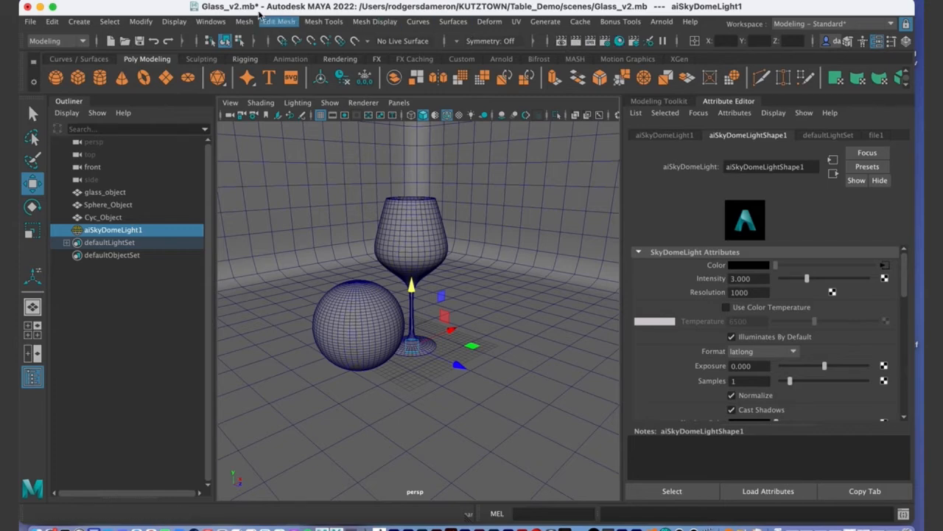
Step: Open the Hypershade editor
{"action": "left_click", "coordinate": [212, 23]}
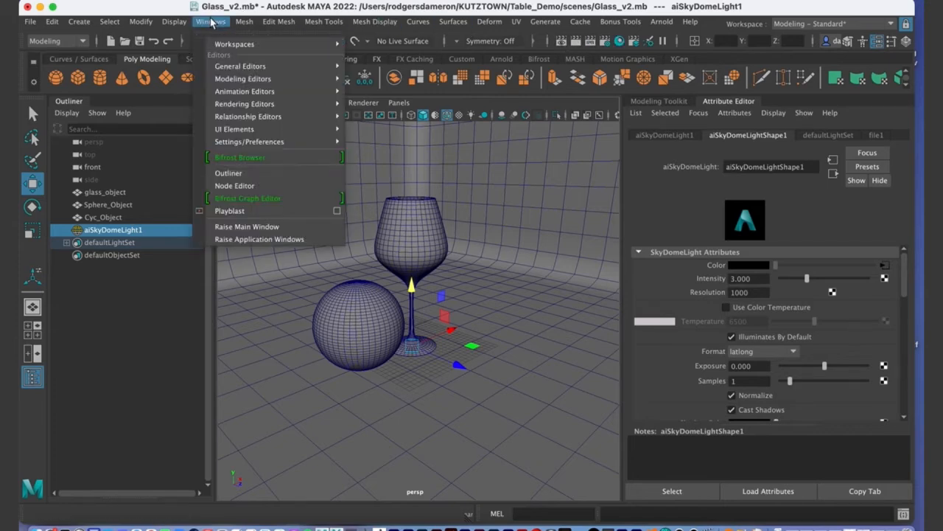
{"action": "mouse_move", "coordinate": [263, 105]}
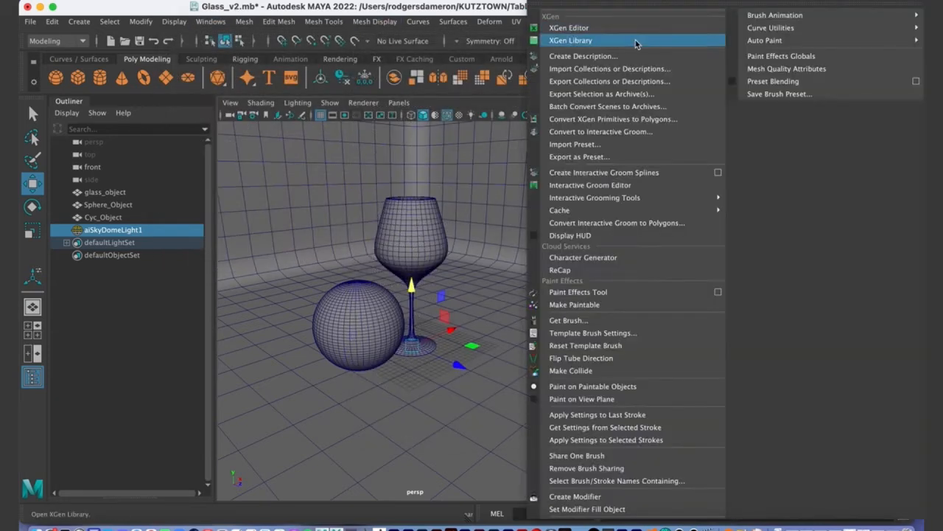
{"action": "left_click", "coordinate": [603, 108]}
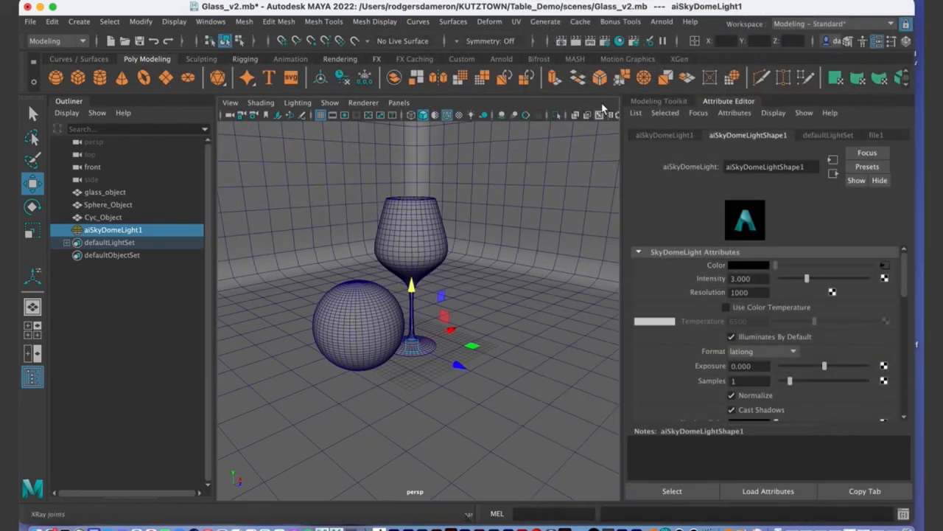
{"action": "left_click", "coordinate": [619, 37]}
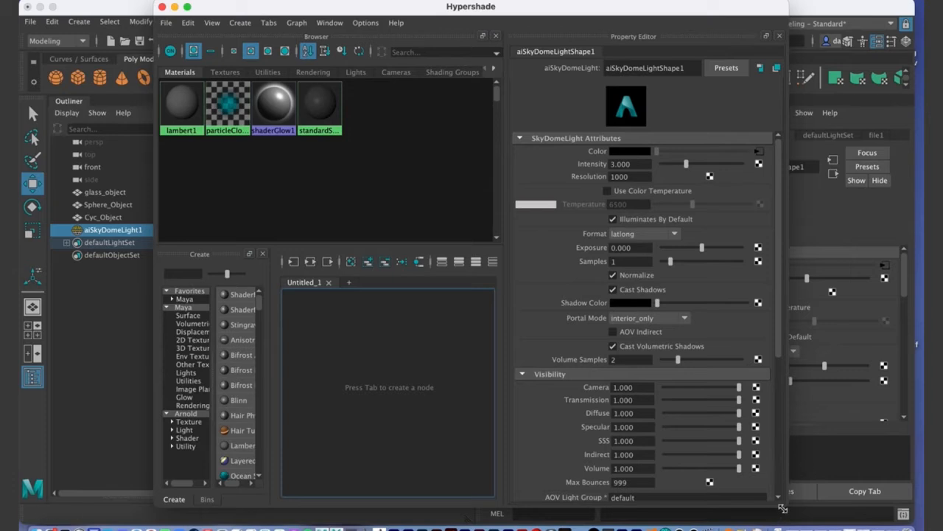
Step: Enlarge the Hypershade window and widen its node creation area so the shader names are readable
{"action": "left_click_drag", "start_coordinate": [787, 510], "coordinate": [914, 518]}
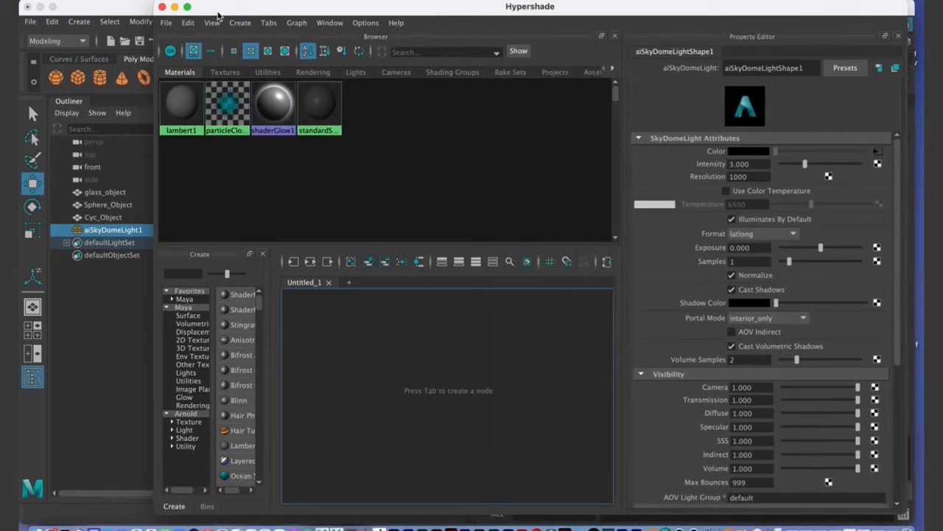
{"action": "left_click_drag", "start_coordinate": [218, 15], "coordinate": [135, 14]}
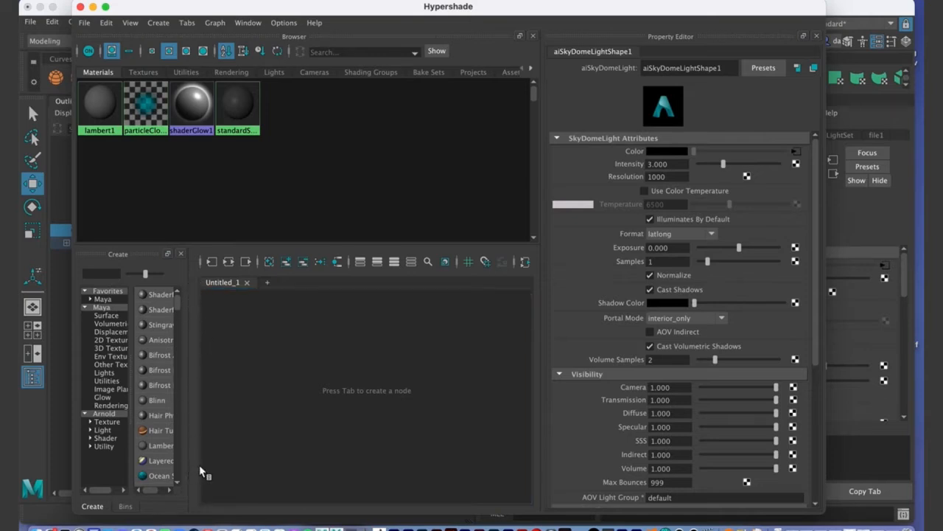
{"action": "left_click_drag", "start_coordinate": [190, 459], "coordinate": [300, 457]}
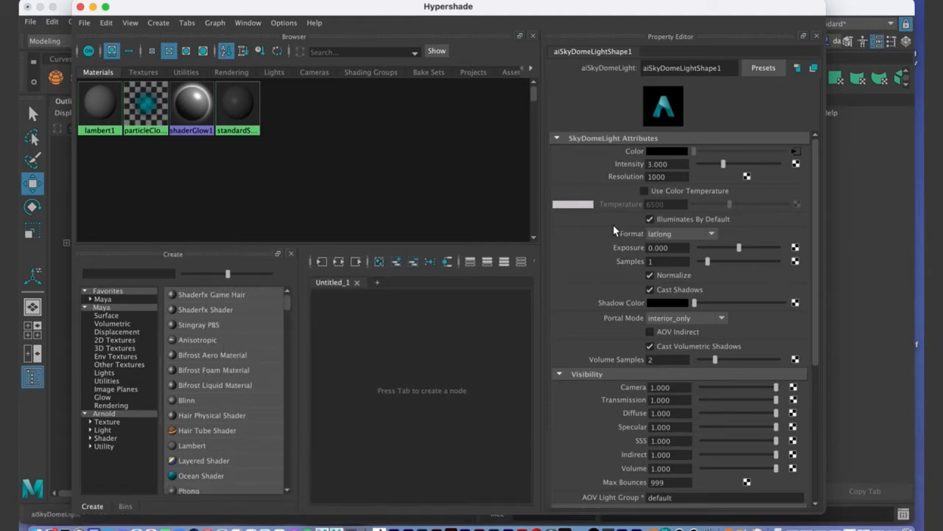
{"action": "left_click_drag", "start_coordinate": [827, 509], "coordinate": [909, 509]}
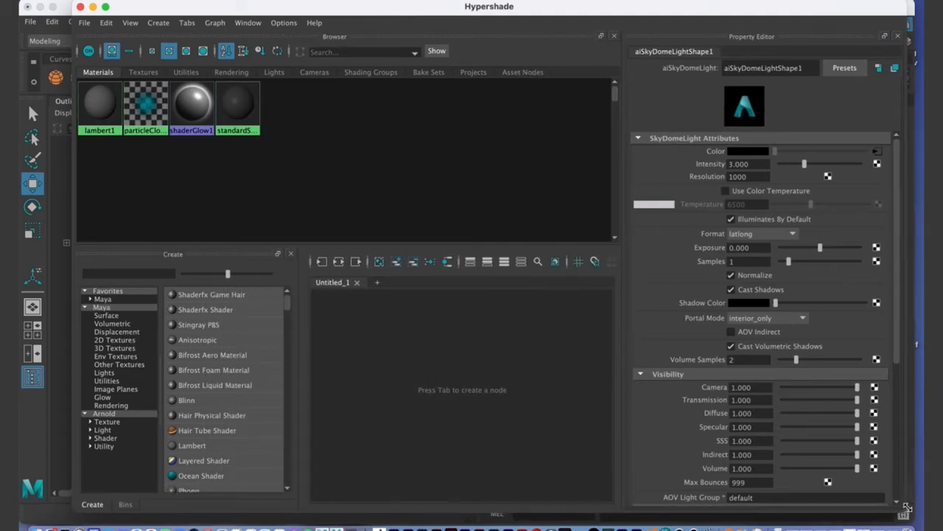
Step: Place the Hypershade beside the scene objects and examine the existing materials, selecting lambert1
{"action": "left_click_drag", "start_coordinate": [241, 143], "coordinate": [91, 94]}
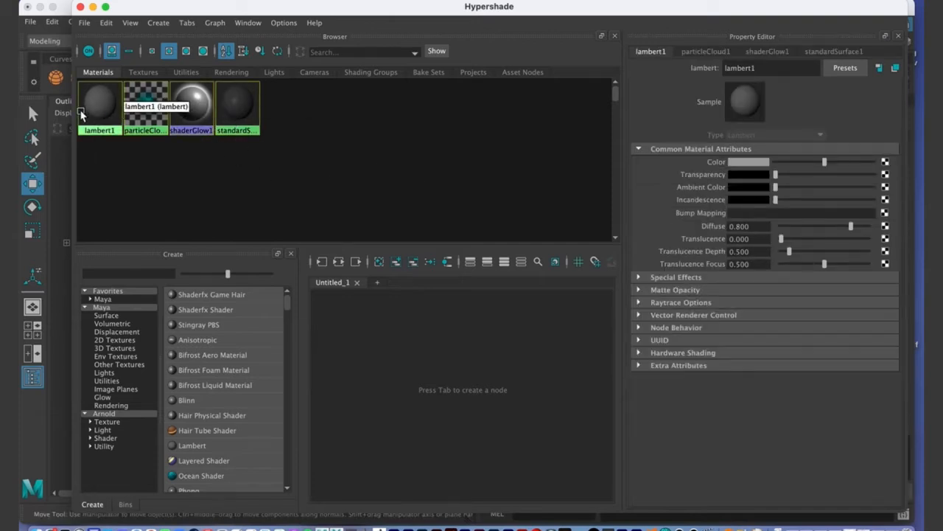
{"action": "left_click_drag", "start_coordinate": [202, 6], "coordinate": [263, 18]}
{"action": "left_click_drag", "start_coordinate": [403, 201], "coordinate": [170, 111]}
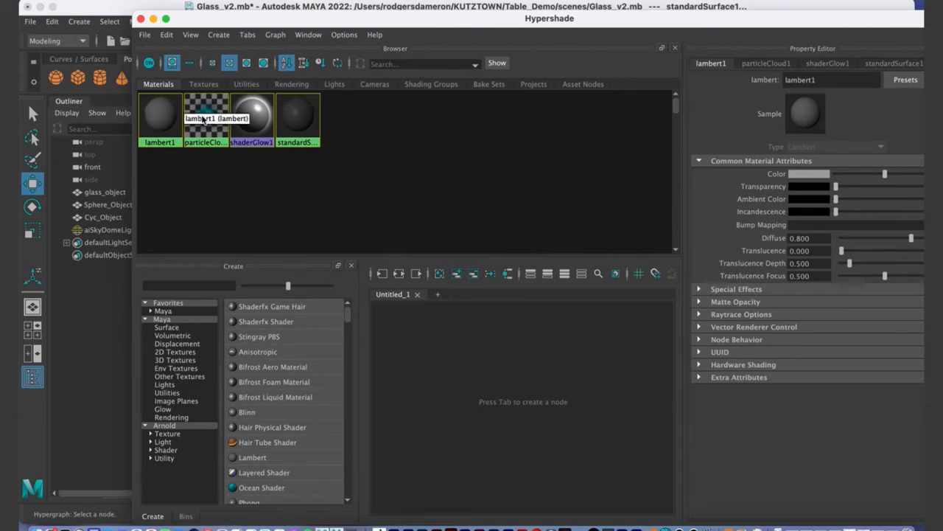
{"action": "left_click_drag", "start_coordinate": [217, 26], "coordinate": [496, 150]}
{"action": "left_click", "coordinate": [448, 281]}
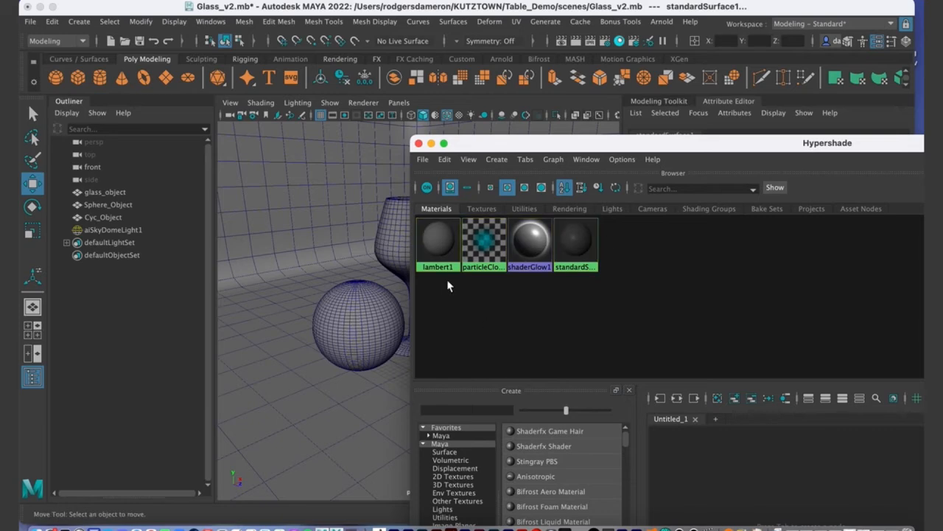
{"action": "left_click", "coordinate": [437, 245]}
{"action": "left_click_drag", "start_coordinate": [509, 152], "coordinate": [574, 149]}
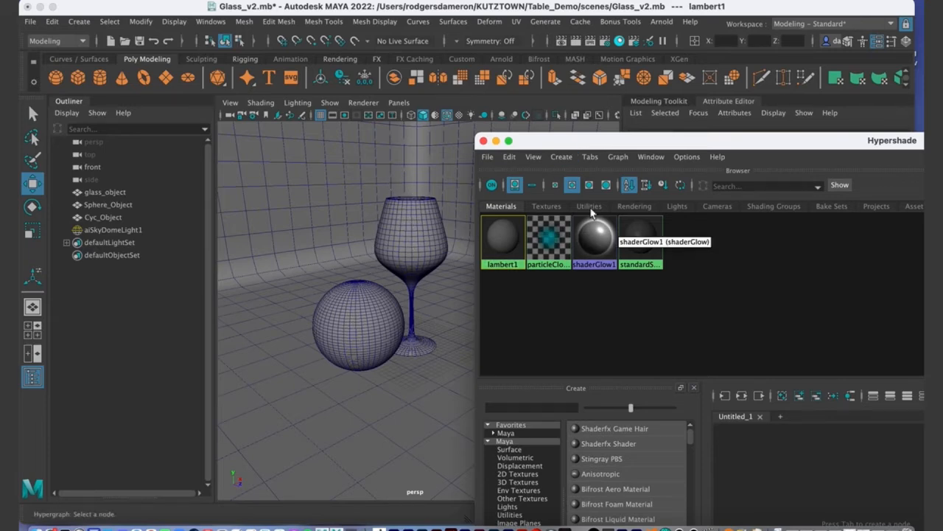
Step: Move the Hypershade fully into view and create a Lambert material from Maya's surface shaders
{"action": "left_click_drag", "start_coordinate": [634, 143], "coordinate": [295, 10]}
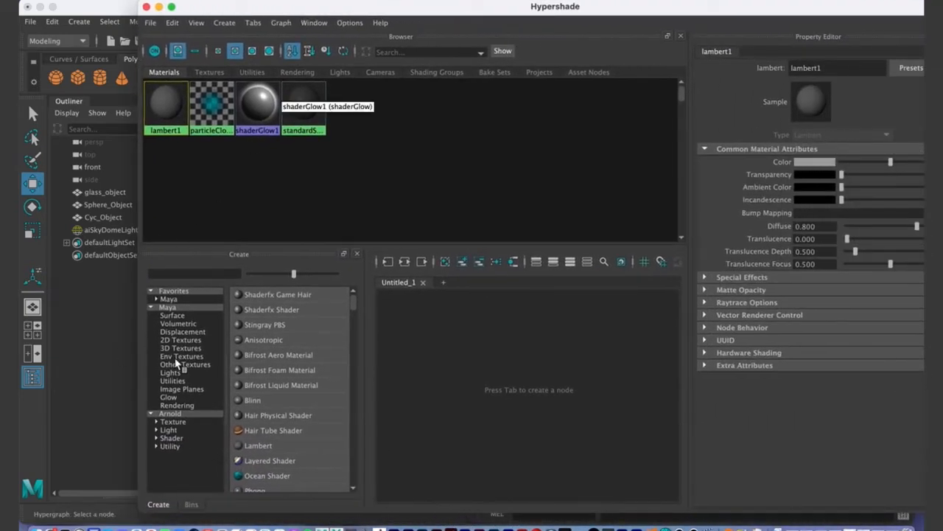
{"action": "left_click", "coordinate": [172, 315]}
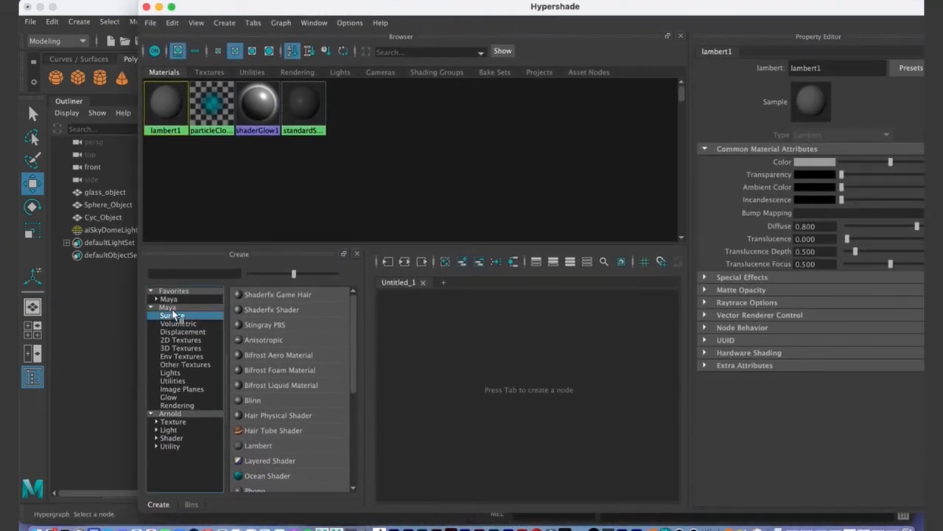
{"action": "scroll", "coordinate": [355, 372], "scroll_direction": "down", "scroll_amount": 2}
{"action": "left_click", "coordinate": [278, 383]}
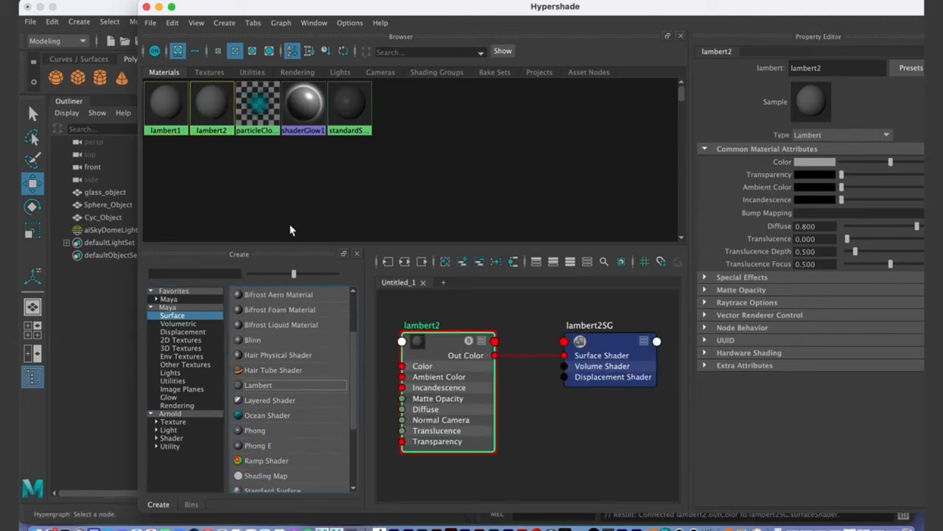
Step: Delete the new Lambert material and its leftover shading group node
{"action": "key", "text": "Delete"}
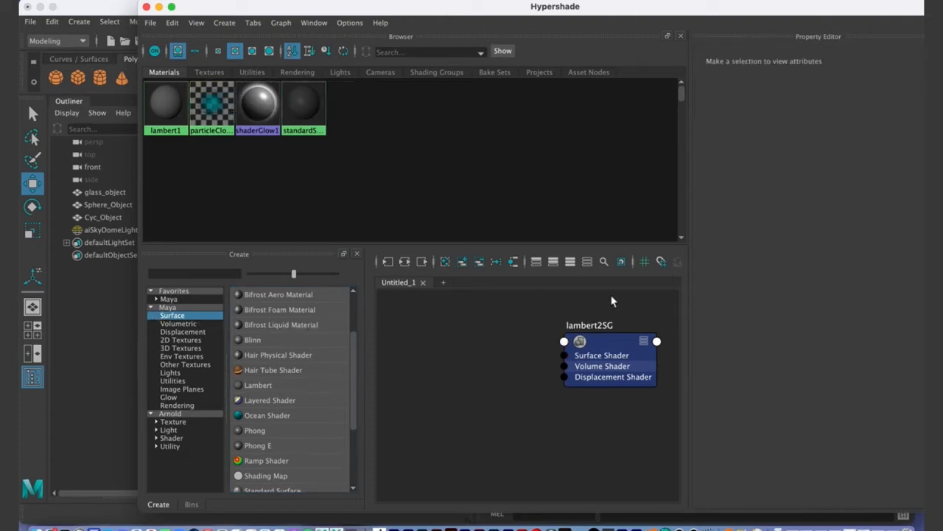
{"action": "left_click", "coordinate": [597, 348]}
{"action": "key", "text": "Delete"}
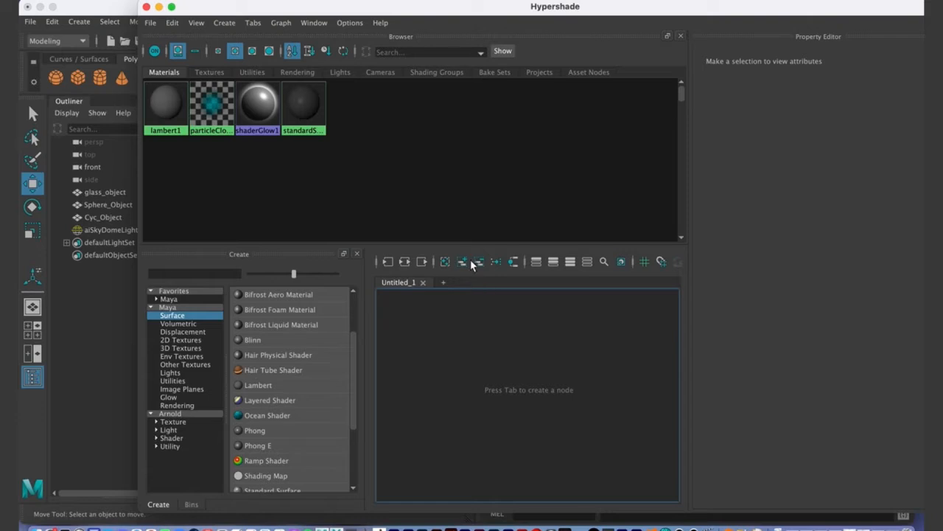
Step: Collapse the Maya node category so the Arnold categories are at hand, and shift the Hypershade to uncover the Outliner
{"action": "left_click", "coordinate": [150, 306]}
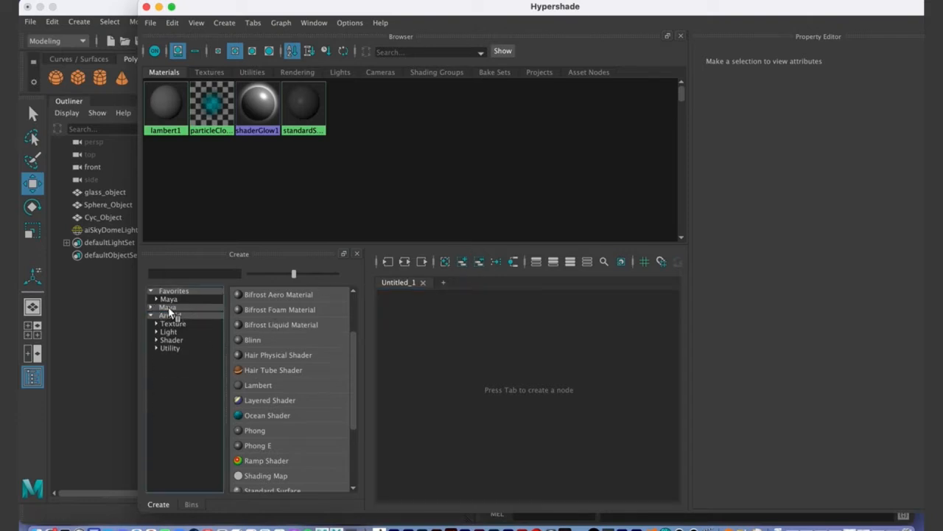
{"action": "left_click", "coordinate": [180, 308]}
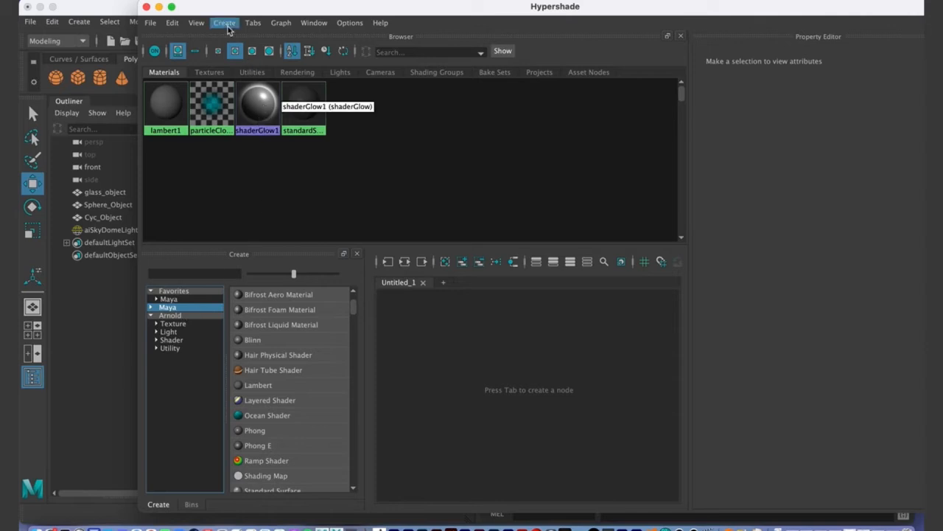
{"action": "left_click_drag", "start_coordinate": [216, 13], "coordinate": [272, 13]}
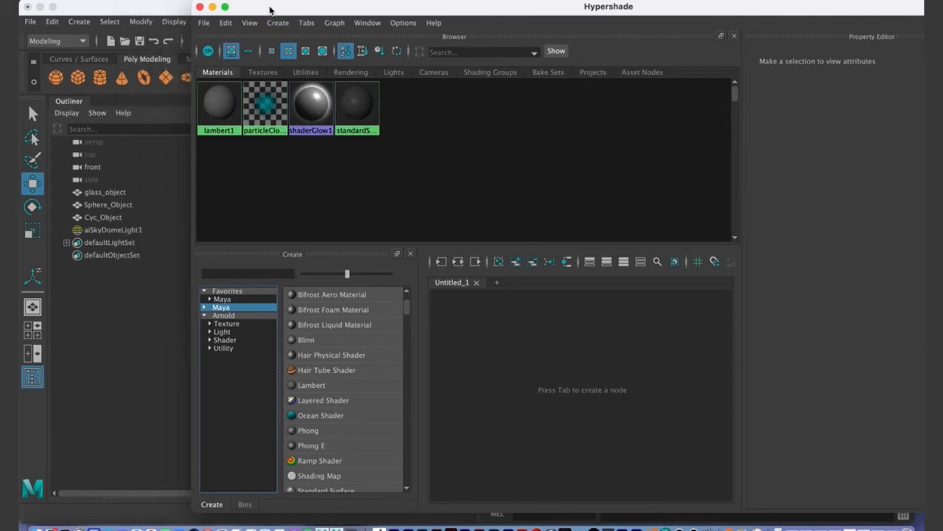
Step: Browse the Arnold shaders in the Hypershade and create an aiStandardSurface material
{"action": "left_click", "coordinate": [213, 340]}
{"action": "left_click", "coordinate": [231, 340]}
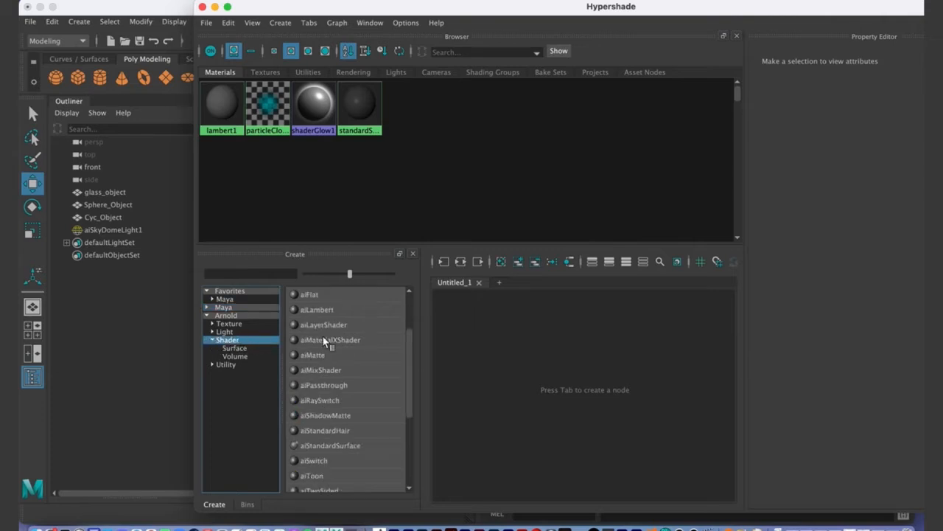
{"action": "left_click", "coordinate": [233, 349]}
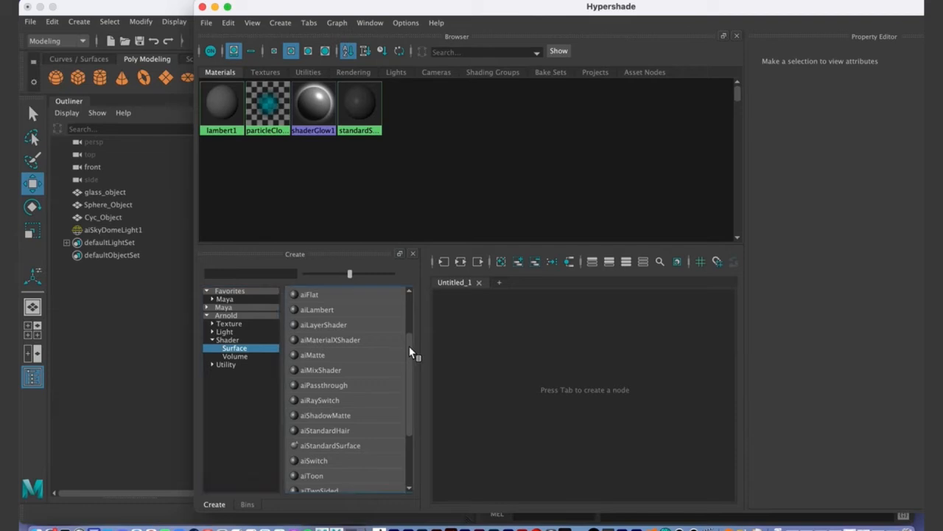
{"action": "scroll", "coordinate": [412, 357], "scroll_direction": "down", "scroll_amount": 1}
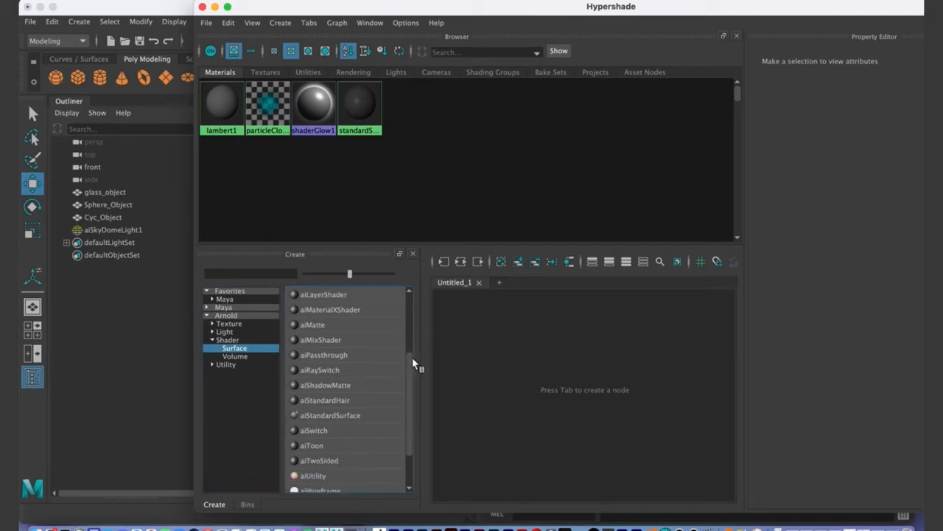
{"action": "left_click", "coordinate": [228, 339]}
{"action": "left_click_drag", "start_coordinate": [410, 389], "coordinate": [414, 361]}
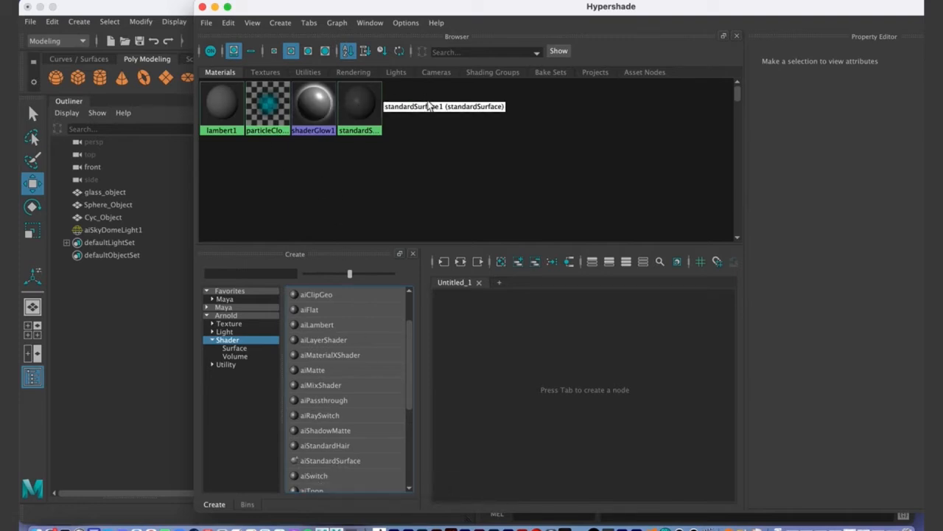
{"action": "left_click", "coordinate": [325, 460]}
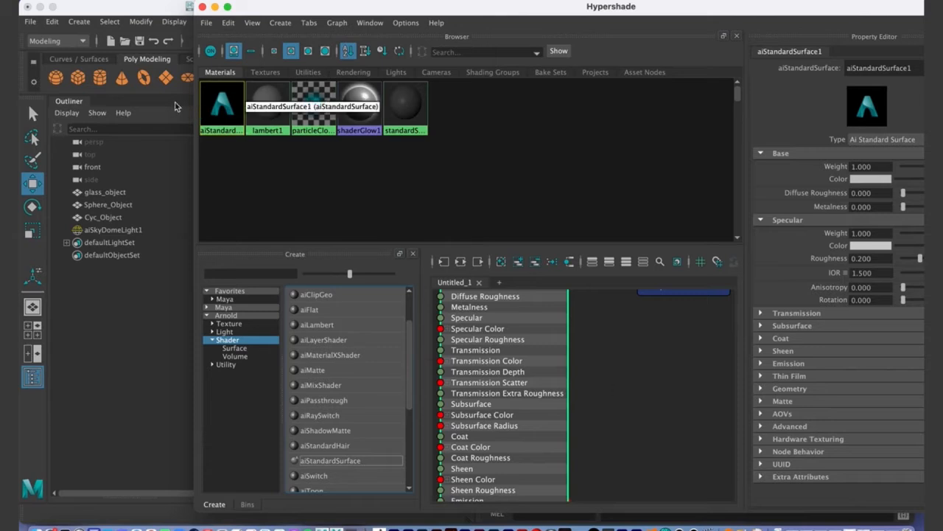
Step: Bring the Property Editor fully into view, detach it and dock it back while examining the new Arnold material's attributes
{"action": "left_click_drag", "start_coordinate": [246, 6], "coordinate": [109, 6]}
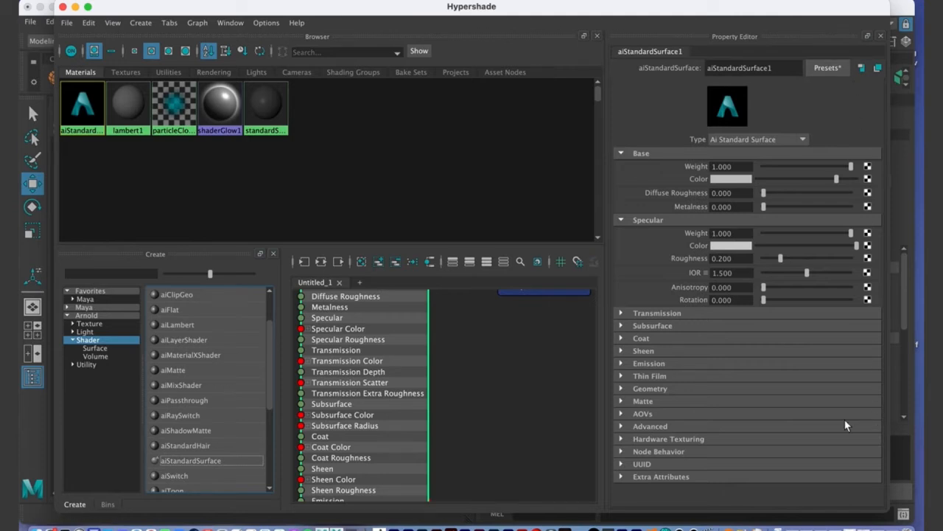
{"action": "left_click", "coordinate": [868, 36]}
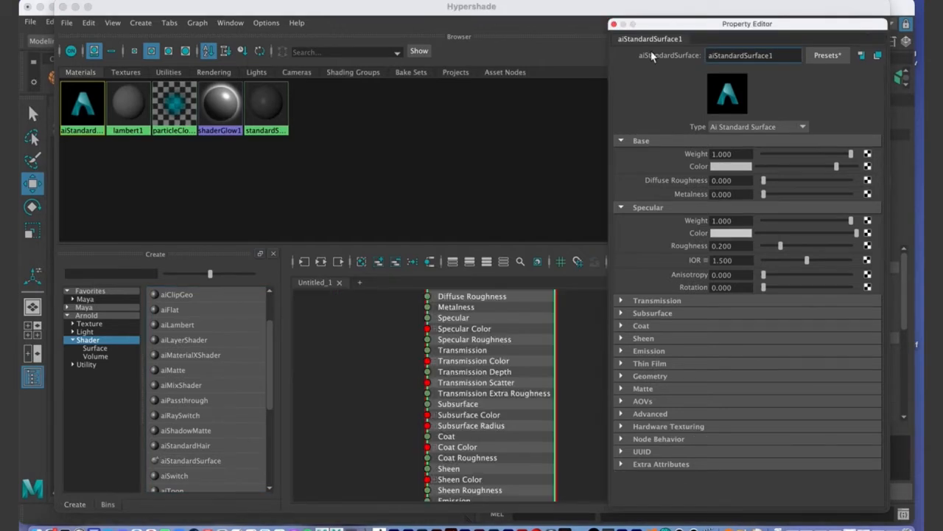
{"action": "left_click_drag", "start_coordinate": [656, 29], "coordinate": [875, 272]}
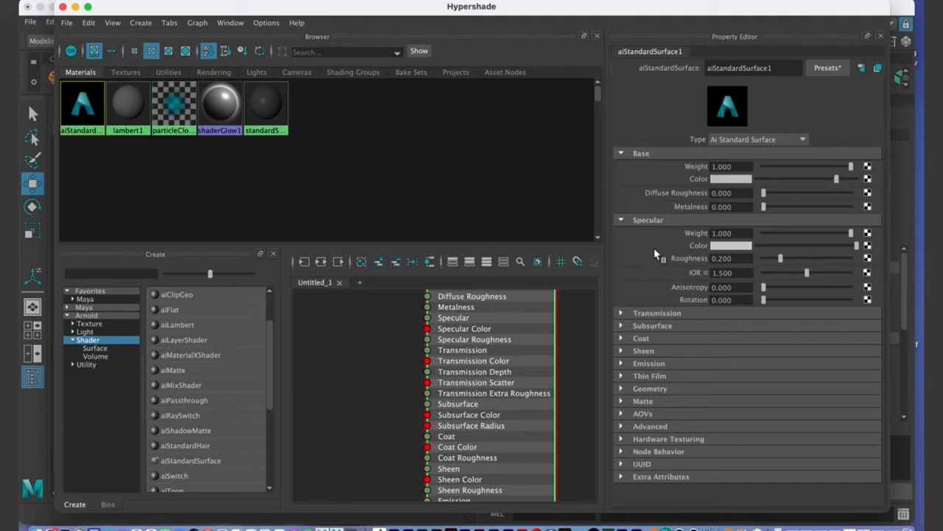
Step: Reposition the Hypershade and frame the new material's whole node network in the work area
{"action": "mouse_move", "coordinate": [230, 8]}
{"action": "left_mouse_down"}
{"action": "mouse_move", "coordinate": [311, 143]}
{"action": "mouse_move", "coordinate": [231, 2]}
{"action": "left_mouse_up"}
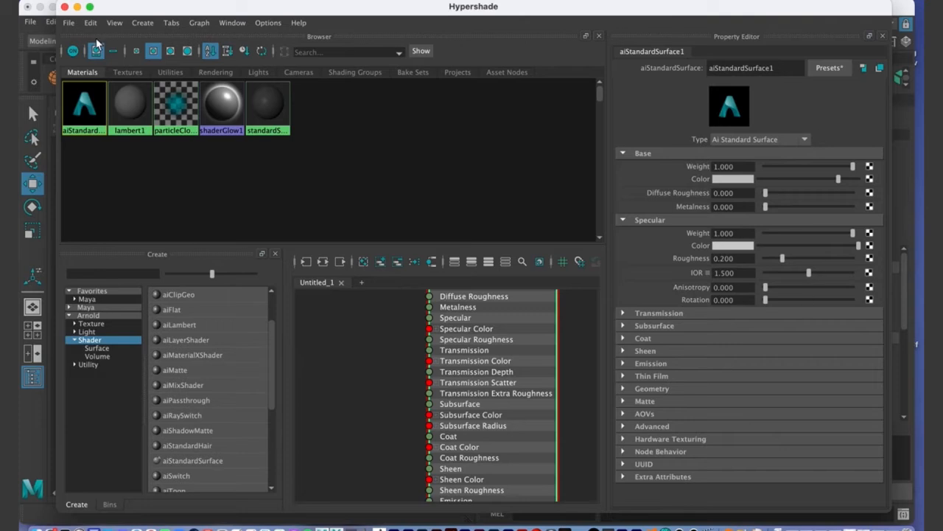
{"action": "left_click_drag", "start_coordinate": [152, 8], "coordinate": [137, 9]}
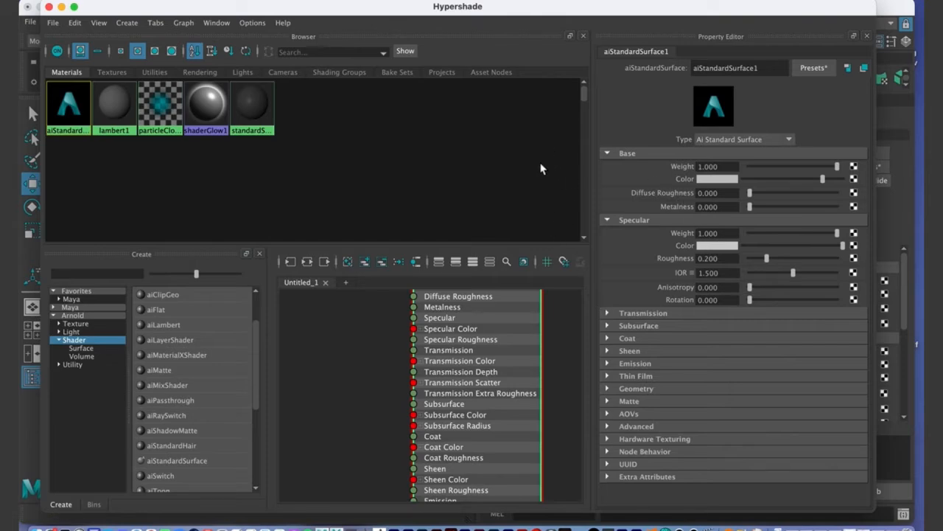
{"action": "left_click_drag", "start_coordinate": [156, 15], "coordinate": [228, 4]}
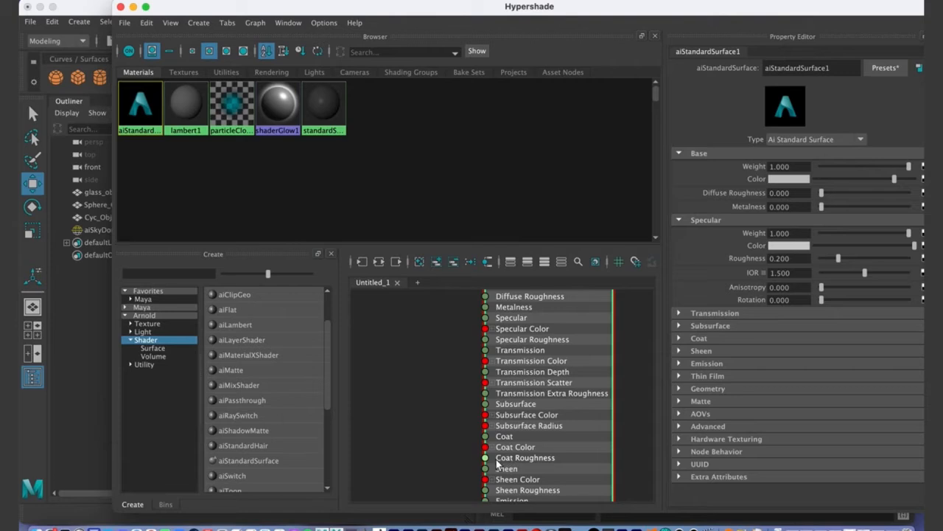
{"action": "key", "text": "a"}
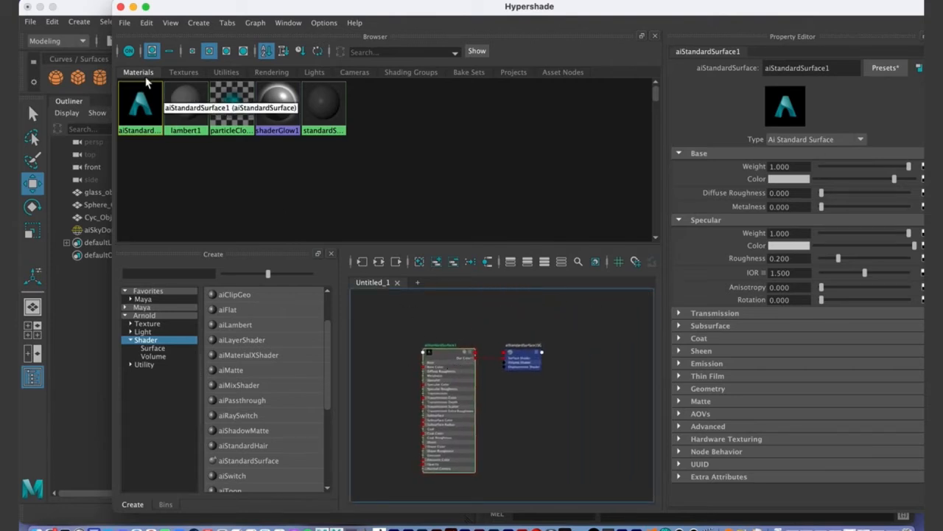
Step: Place the Hypershade beside the wine glass and sphere, and rename the new aiStandardSurface material as Glass
{"action": "left_click_drag", "start_coordinate": [180, 8], "coordinate": [491, 67]}
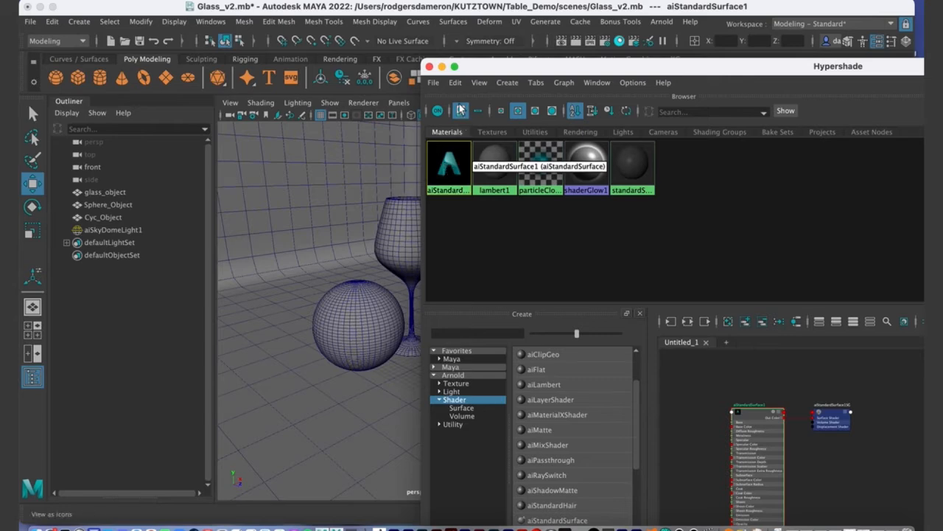
{"action": "left_click_drag", "start_coordinate": [481, 68], "coordinate": [532, 72]}
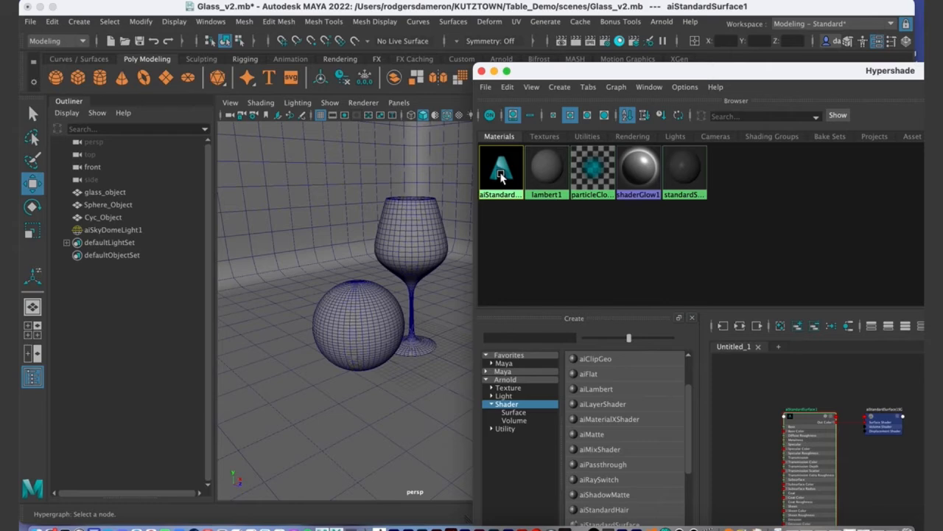
{"action": "right_click", "coordinate": [501, 172]}
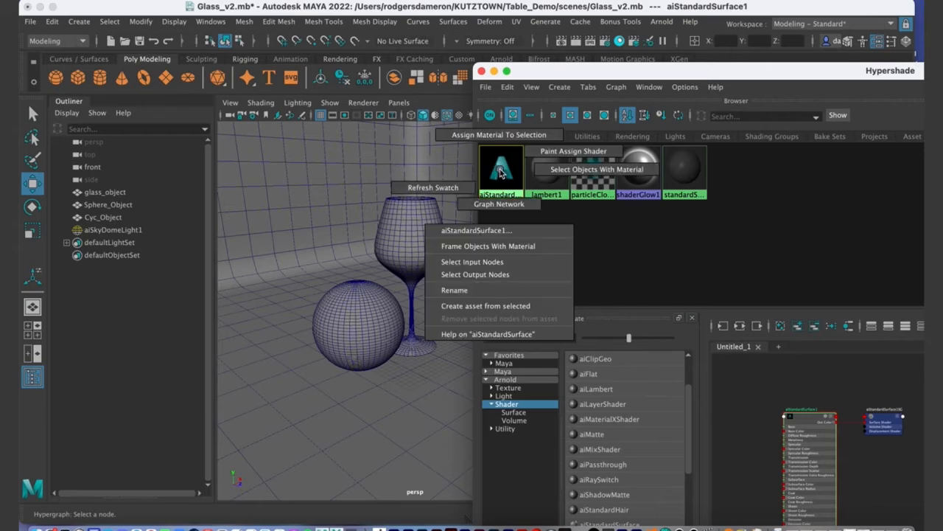
{"action": "left_click", "coordinate": [455, 291]}
{"action": "left_click_drag", "start_coordinate": [916, 282], "coordinate": [676, 238]}
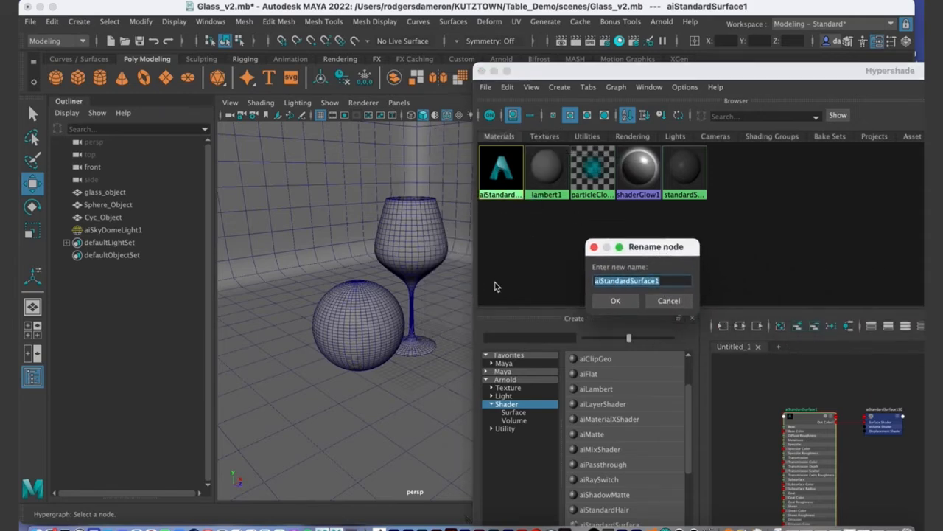
{"action": "type", "text": "Glass"}
{"action": "key", "text": "Return"}
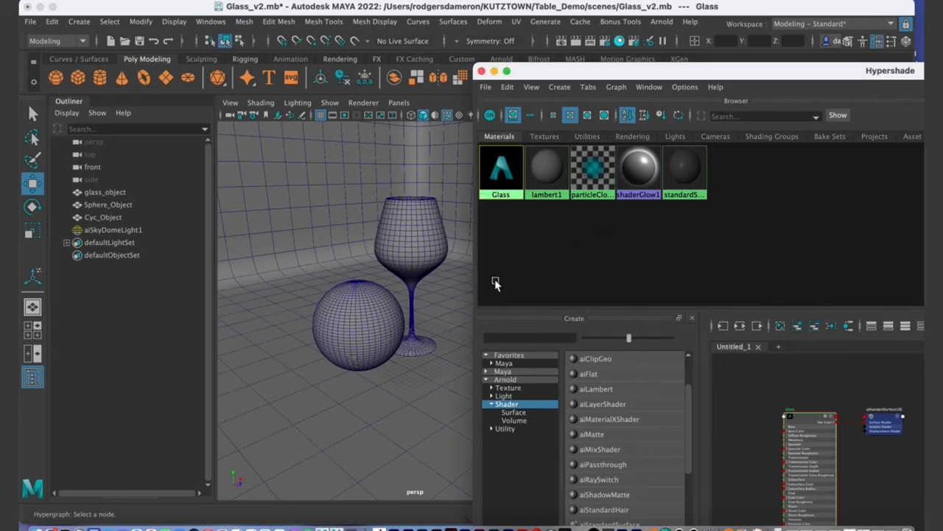
Step: Create two more aiStandardSurface materials from the Arnold shaders
{"action": "double_click", "coordinate": [564, 70]}
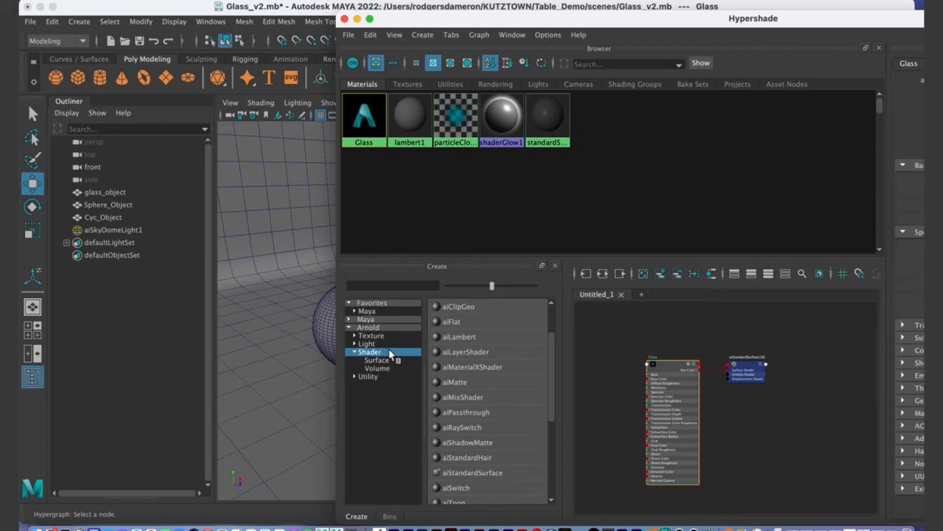
{"action": "left_click_drag", "start_coordinate": [550, 376], "coordinate": [549, 402]}
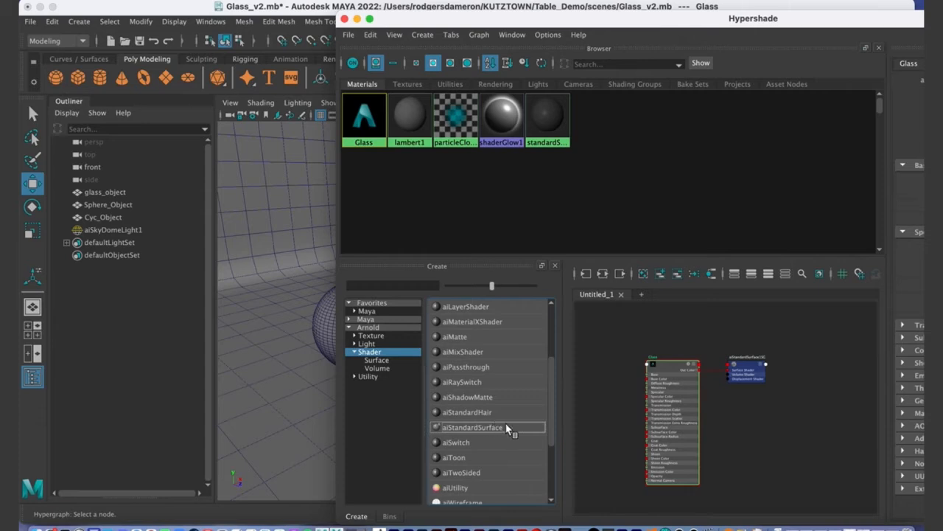
{"action": "left_click", "coordinate": [493, 429]}
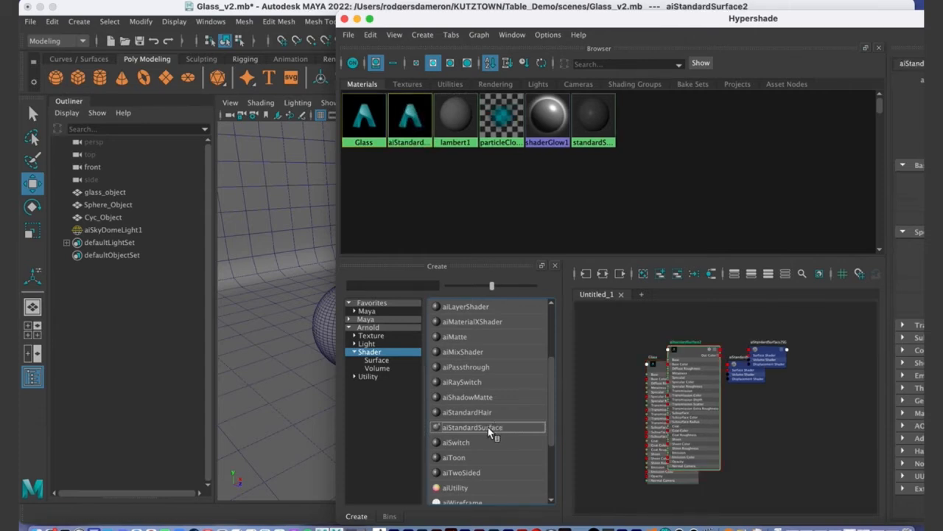
{"action": "left_click", "coordinate": [491, 433]}
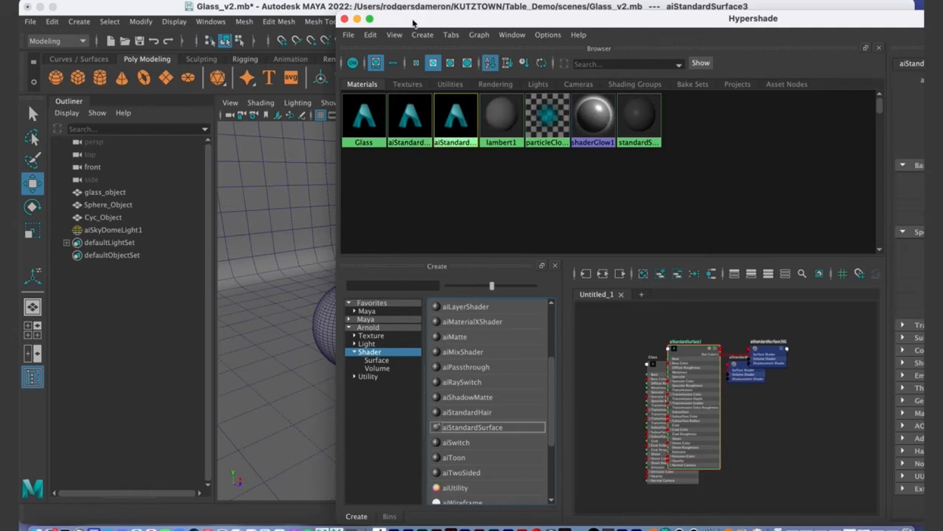
Step: Rename the first of the two new aiStandardSurface materials as Sphere
{"action": "right_click", "coordinate": [416, 129]}
{"action": "left_click", "coordinate": [398, 245]}
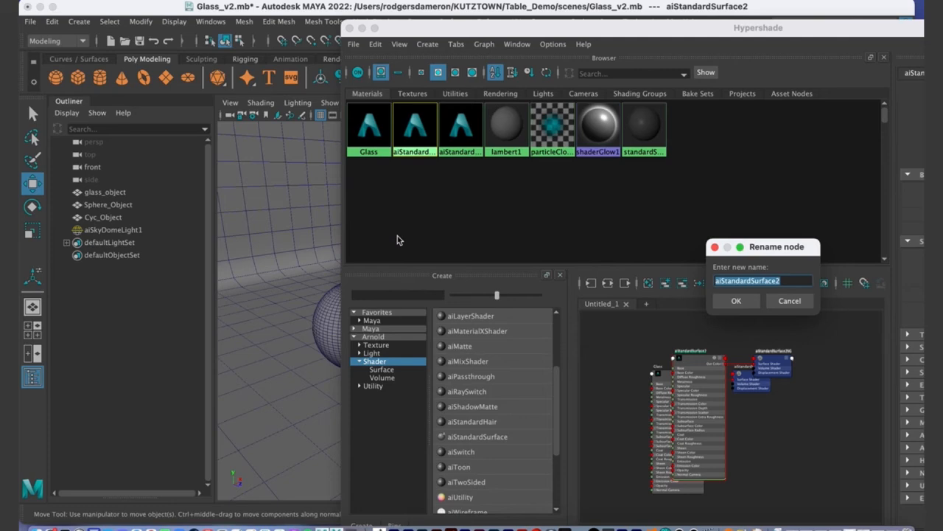
{"action": "type", "text": "Sphere"}
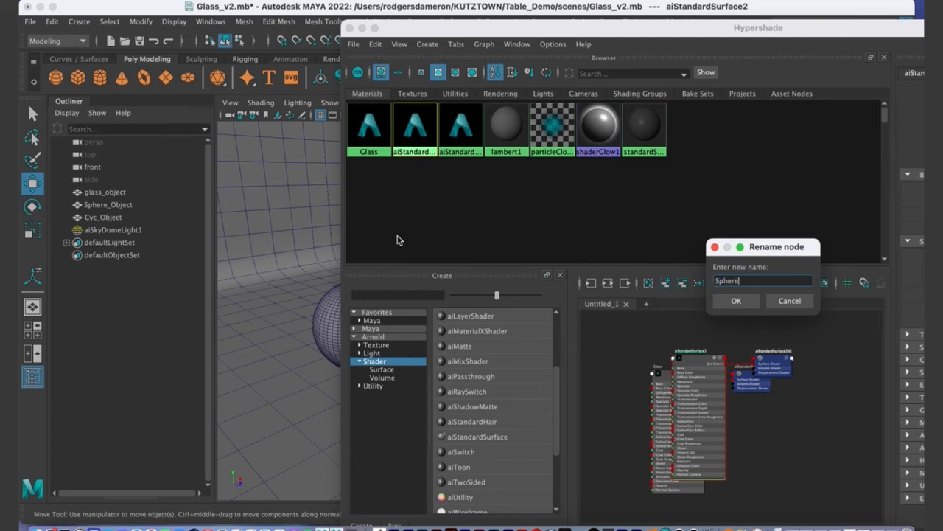
{"action": "key", "text": "Return"}
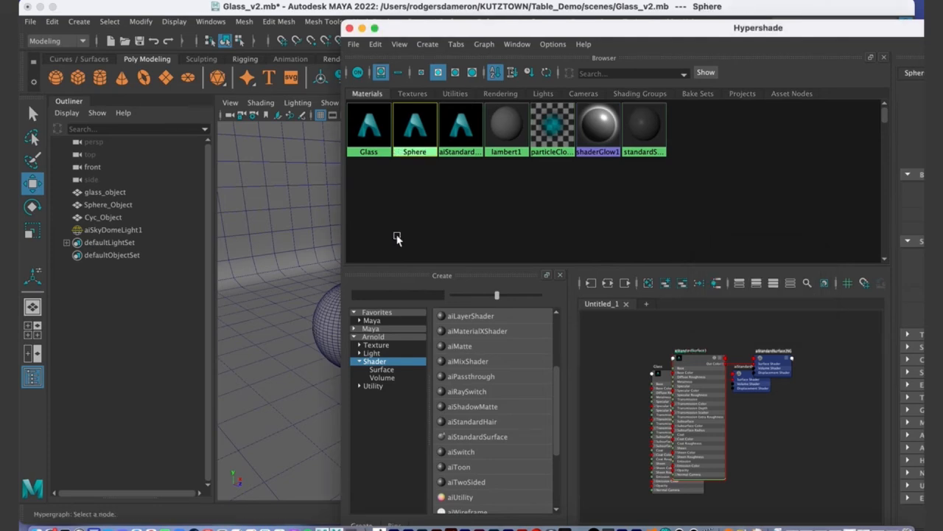
Step: Rename the remaining unnamed aiStandardSurface material as Cyc
{"action": "left_click", "coordinate": [460, 129]}
{"action": "right_click", "coordinate": [460, 131]}
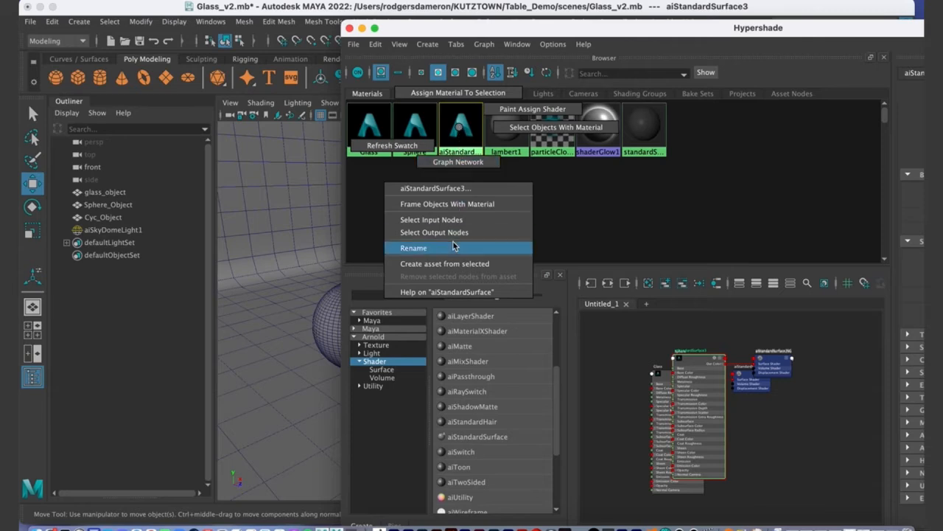
{"action": "left_click", "coordinate": [453, 248]}
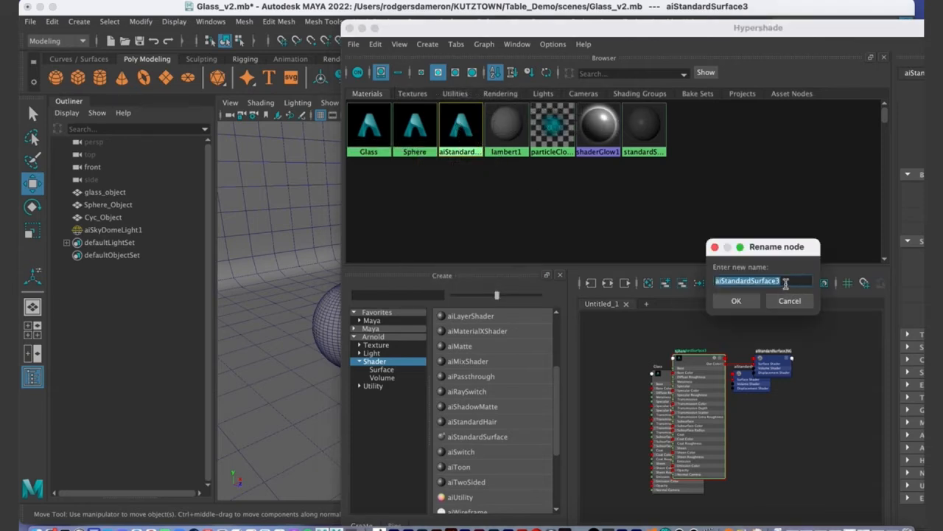
{"action": "type", "text": "Cyc"}
{"action": "key", "text": "Return"}
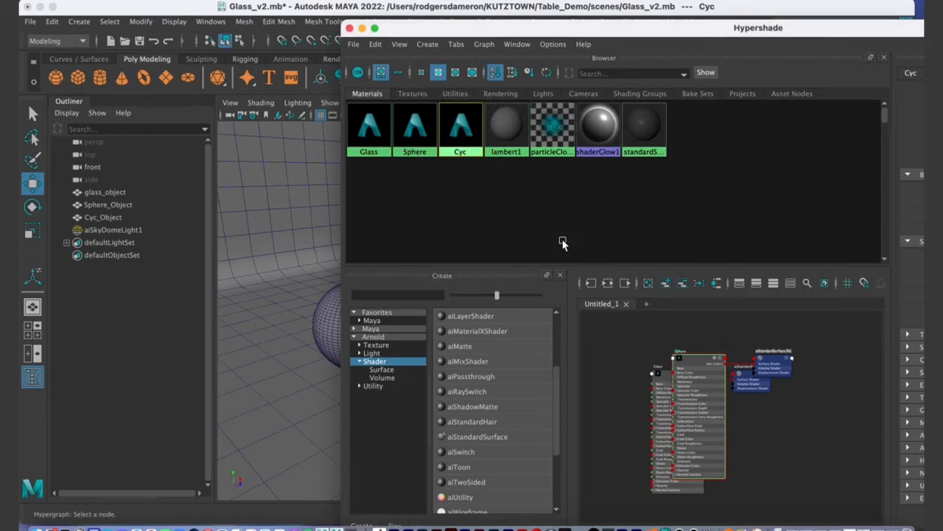
Step: Move the Hypershade aside, review the Glass, Sphere and Cyc materials by selecting each, and dismiss the backup notification
{"action": "left_click_drag", "start_coordinate": [411, 30], "coordinate": [441, 70]}
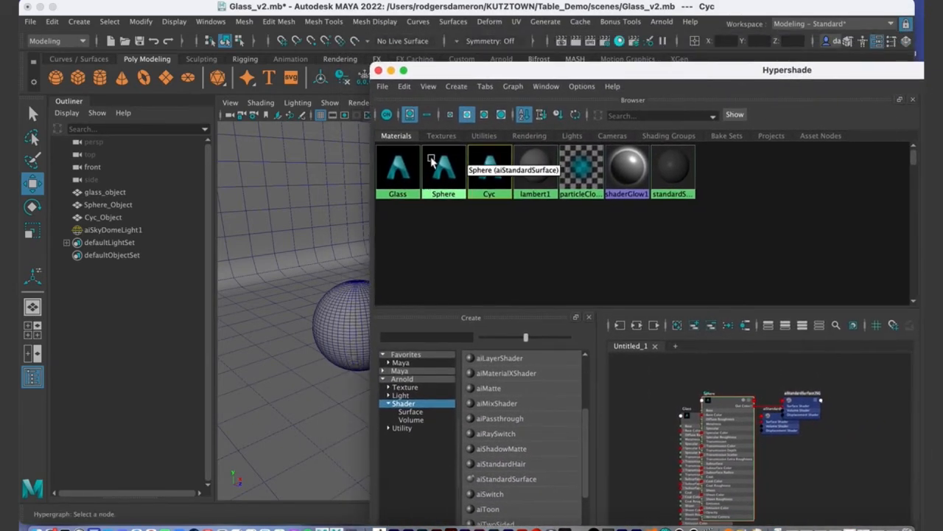
{"action": "left_click", "coordinate": [400, 183]}
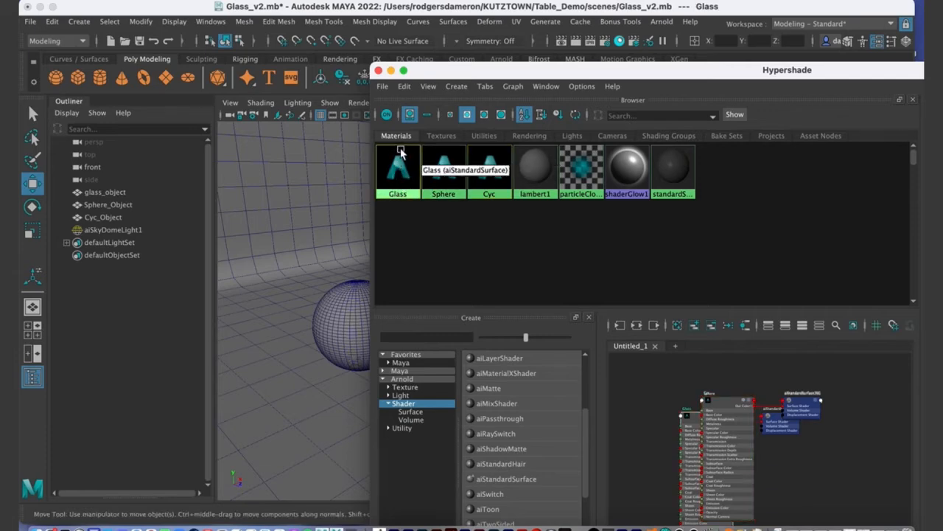
{"action": "left_click", "coordinate": [442, 170]}
{"action": "left_click", "coordinate": [488, 170]}
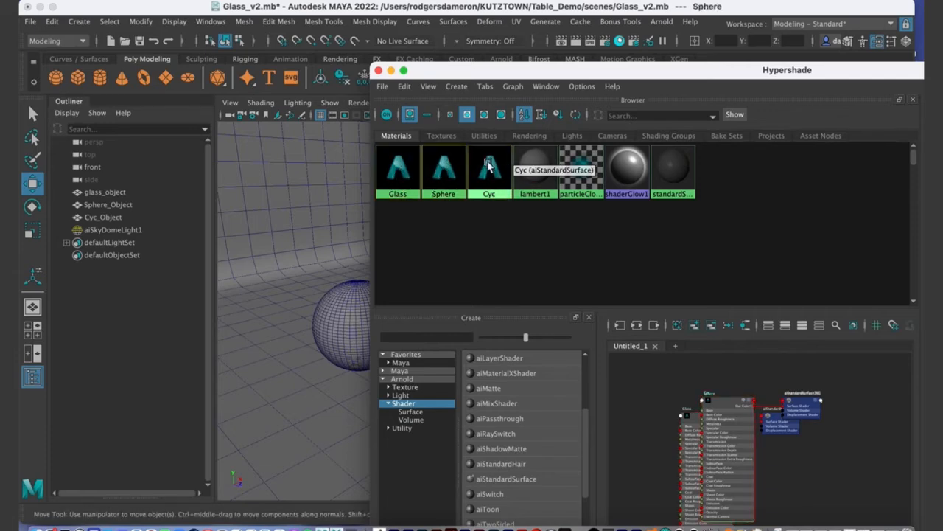
{"action": "left_click", "coordinate": [454, 170]}
{"action": "left_click", "coordinate": [397, 174]}
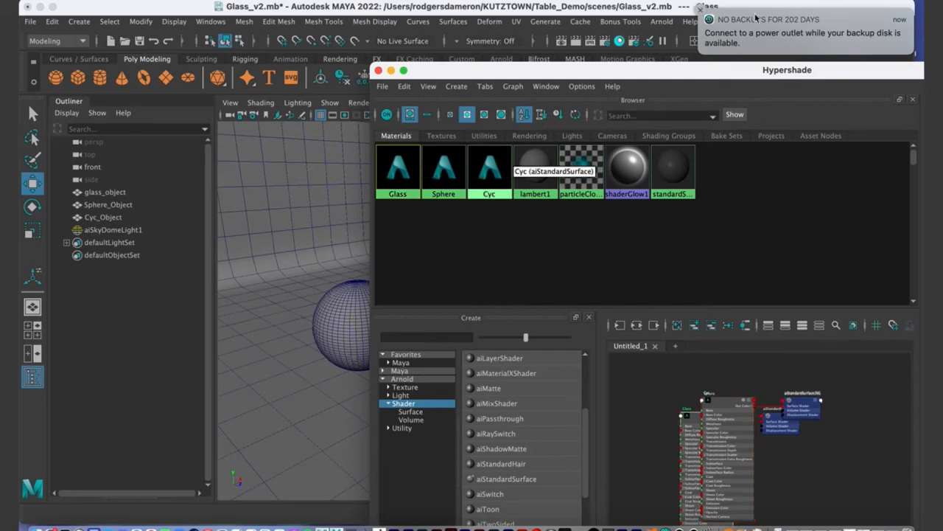
{"action": "left_click", "coordinate": [701, 14]}
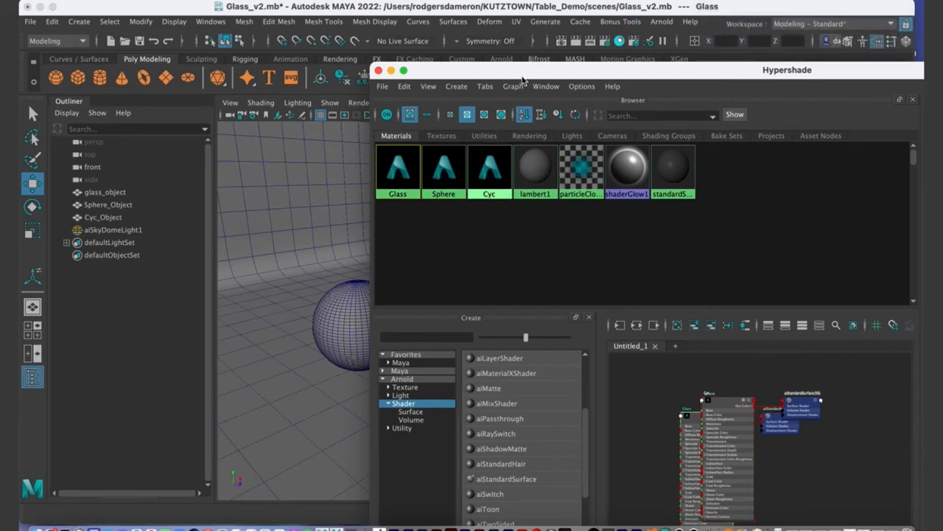
Step: Move the Hypershade clear of the wine glass and assign the Glass material to it
{"action": "left_click_drag", "start_coordinate": [521, 76], "coordinate": [716, 72]}
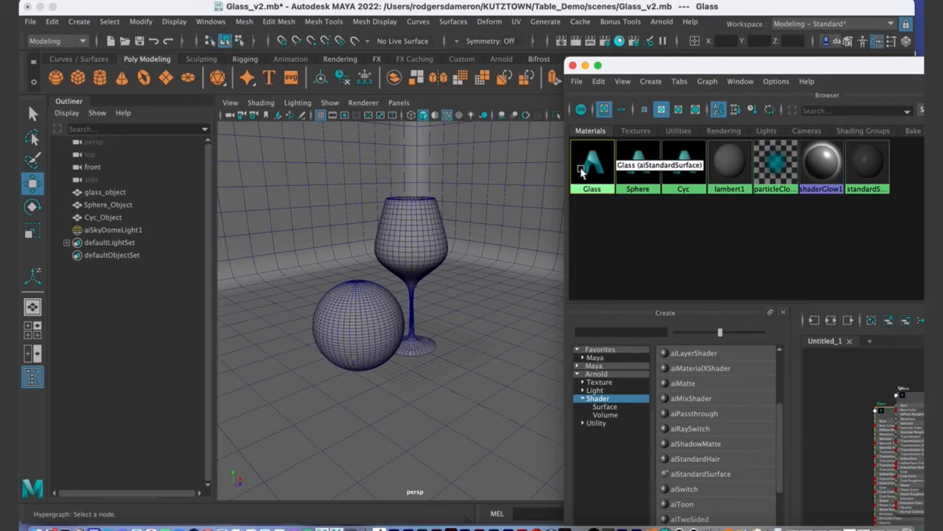
{"action": "left_click_drag", "start_coordinate": [598, 67], "coordinate": [568, 69]}
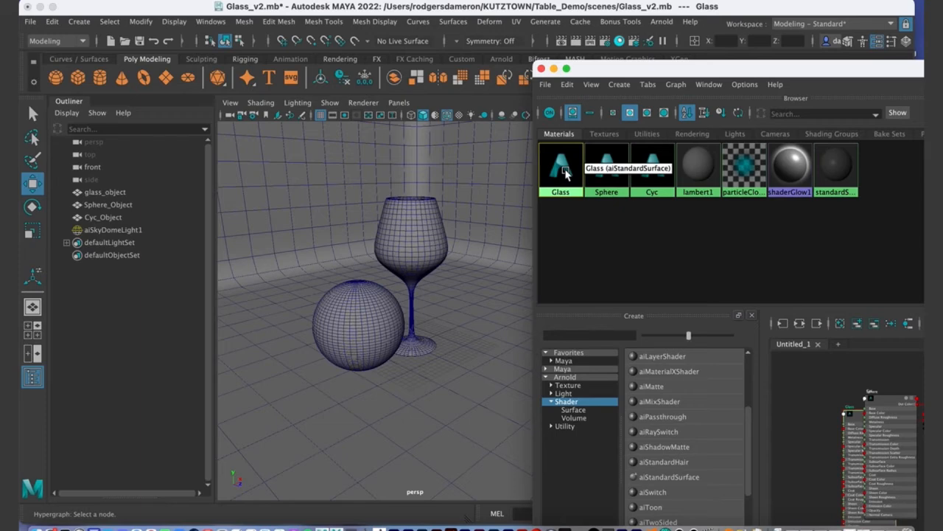
{"action": "left_click_drag", "start_coordinate": [565, 173], "coordinate": [567, 171]}
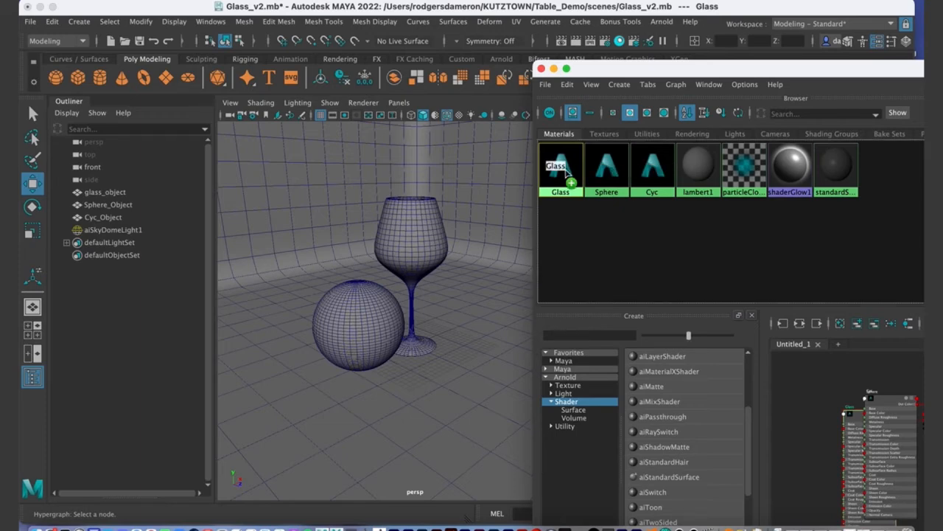
{"action": "left_click_drag", "start_coordinate": [566, 171], "coordinate": [423, 240]}
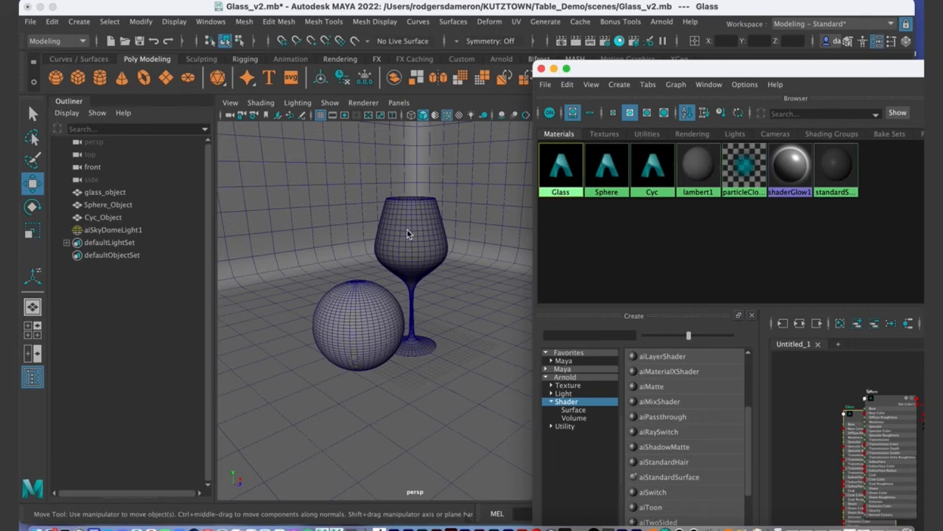
Step: Select the sphere object and assign the Sphere material to it
{"action": "left_click", "coordinate": [360, 323]}
{"action": "key", "text": "q"}
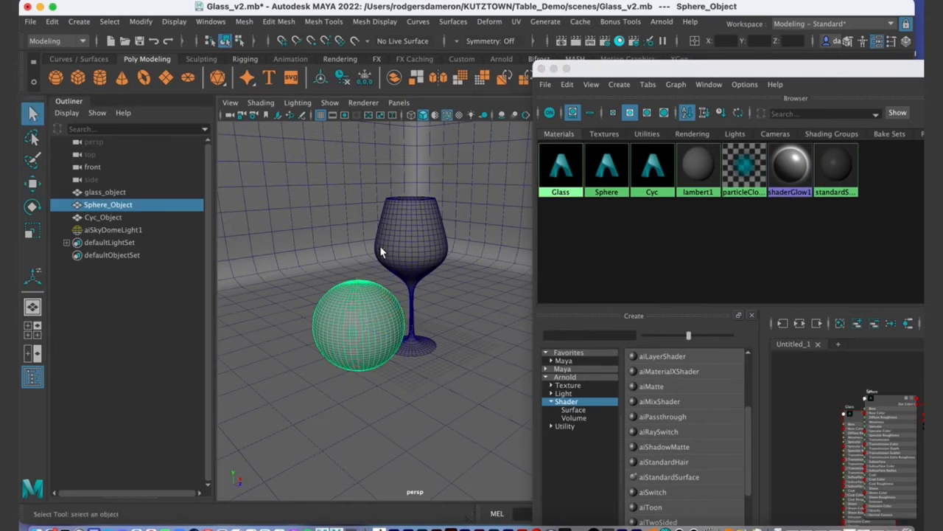
{"action": "right_click_drag", "start_coordinate": [351, 323], "coordinate": [423, 172]}
{"action": "mouse_move", "coordinate": [370, 336]}
{"action": "left_mouse_down", "text": "alt"}
{"action": "mouse_move", "coordinate": [398, 334]}
{"action": "mouse_move", "coordinate": [362, 334]}
{"action": "mouse_move", "coordinate": [374, 331]}
{"action": "left_mouse_up", "text": "alt"}
{"action": "key", "text": "f"}
{"action": "right_click_drag", "start_coordinate": [446, 282], "coordinate": [353, 257], "text": "alt"}
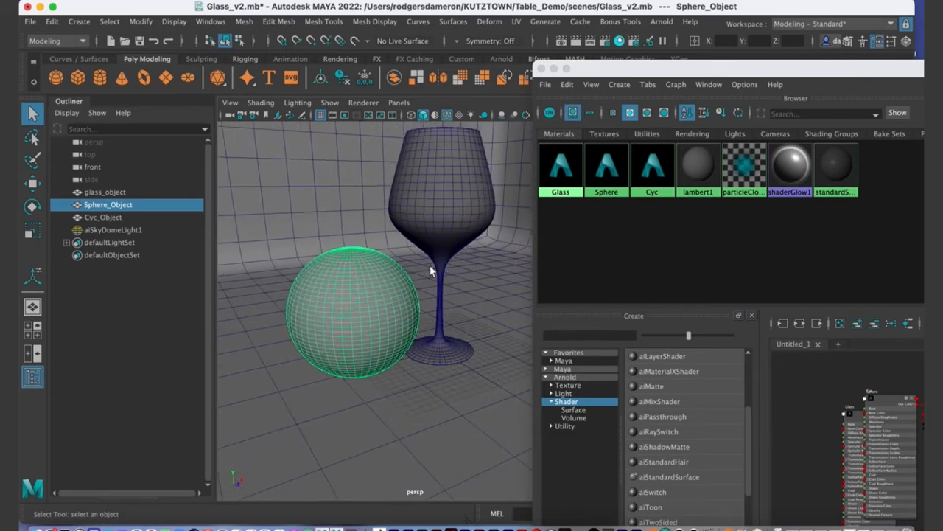
{"action": "left_click", "coordinate": [603, 173]}
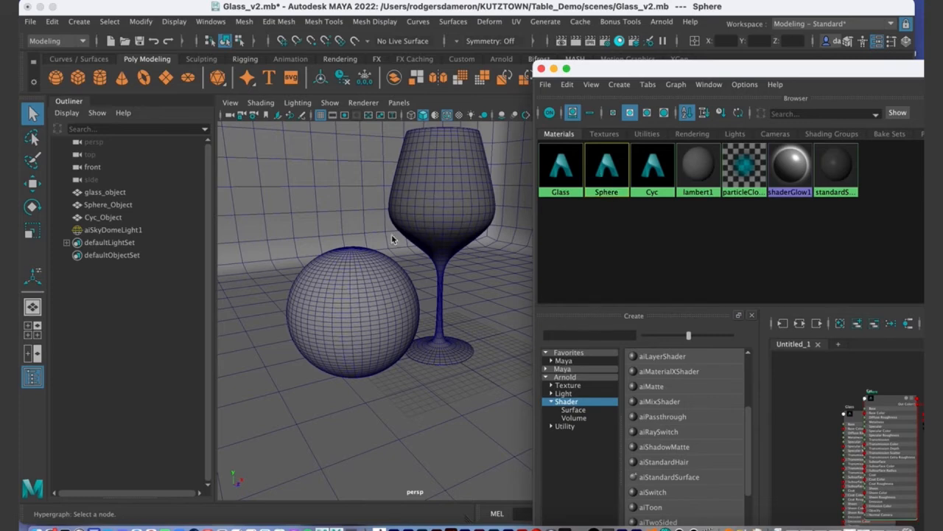
{"action": "left_click", "coordinate": [348, 280]}
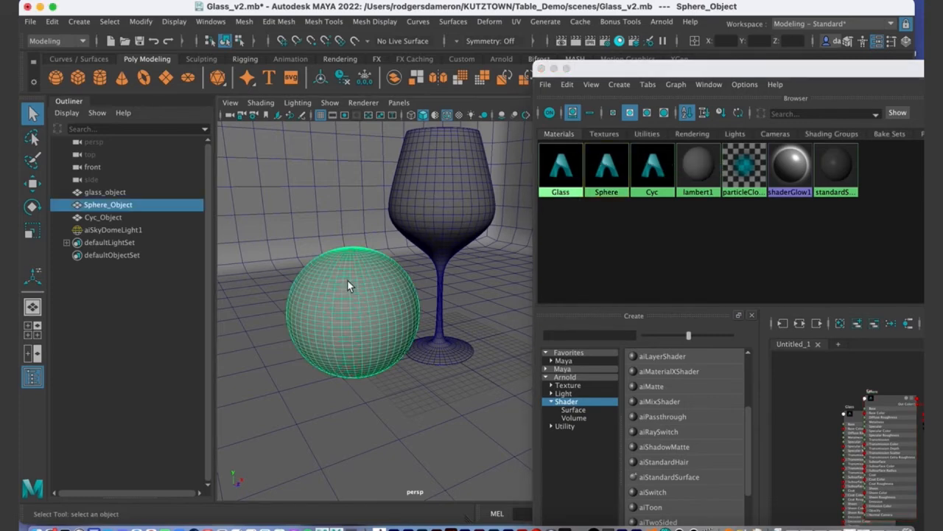
{"action": "right_click", "coordinate": [606, 171]}
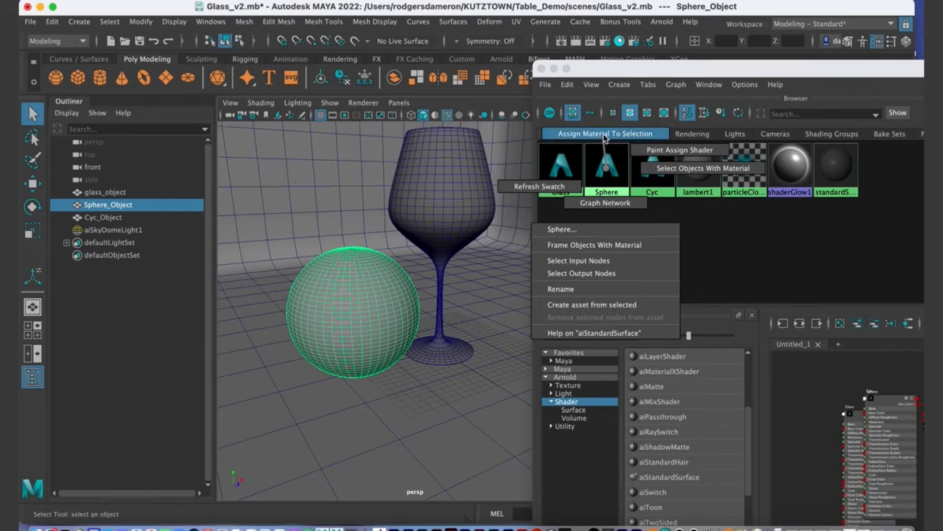
{"action": "left_click", "coordinate": [604, 135]}
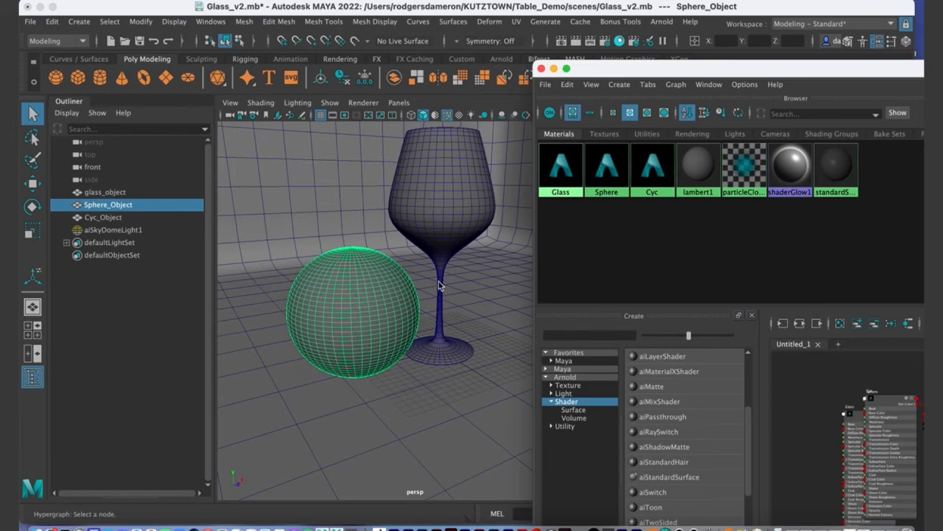
Step: Select the cyc backdrop object and assign the Cyc material to it
{"action": "right_click_drag", "start_coordinate": [416, 258], "coordinate": [344, 266], "text": "alt"}
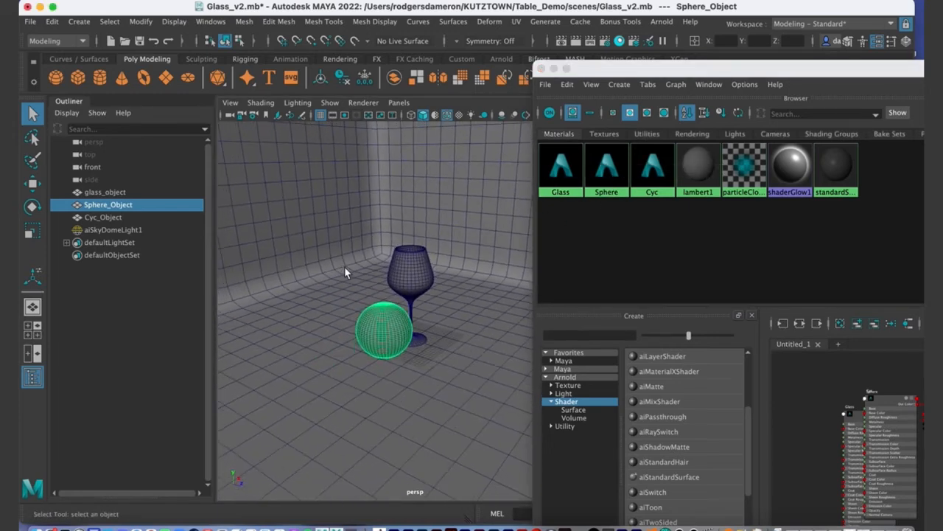
{"action": "left_click", "coordinate": [339, 245]}
{"action": "left_click_drag", "start_coordinate": [339, 245], "coordinate": [383, 242], "text": "alt"}
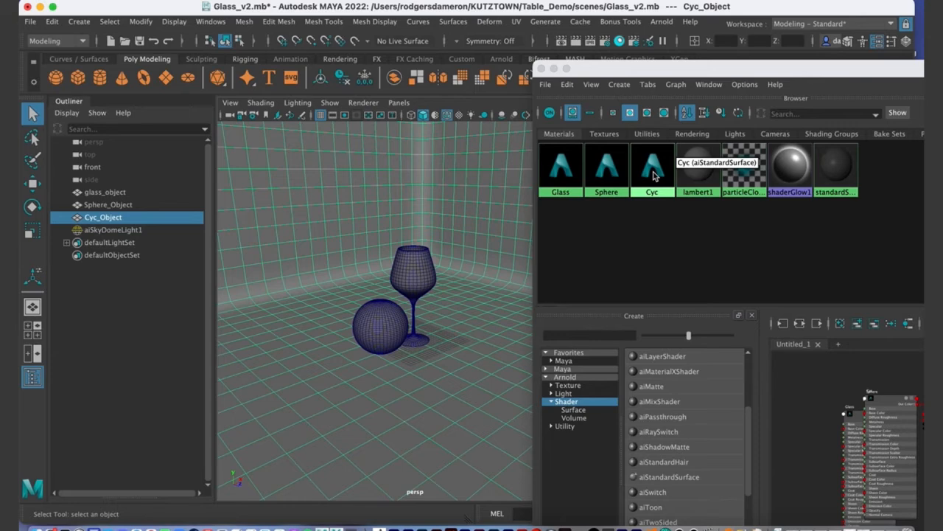
{"action": "right_click_drag", "start_coordinate": [651, 172], "coordinate": [645, 140]}
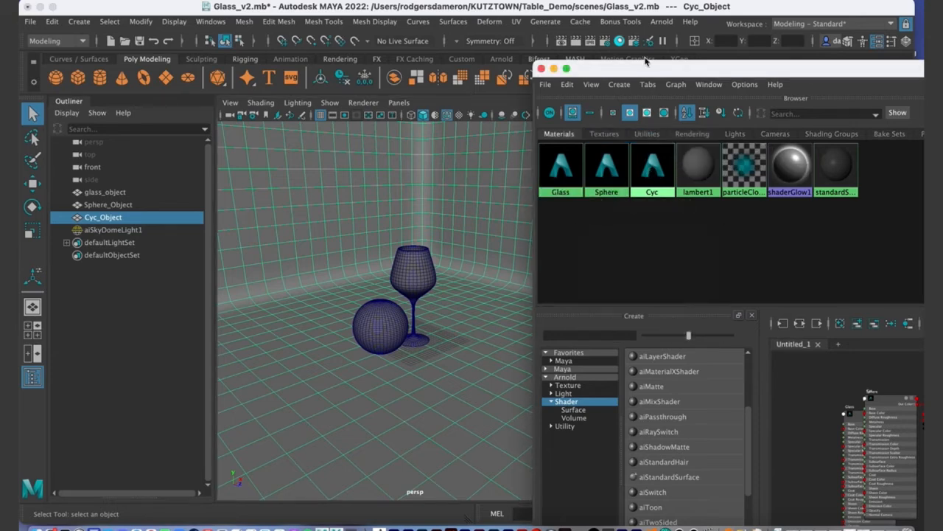
Step: Check the assigned materials in Arnold RenderView with a close framing of the sphere and wine glass, and put the render window away
{"action": "left_click_drag", "start_coordinate": [627, 73], "coordinate": [791, 206]}
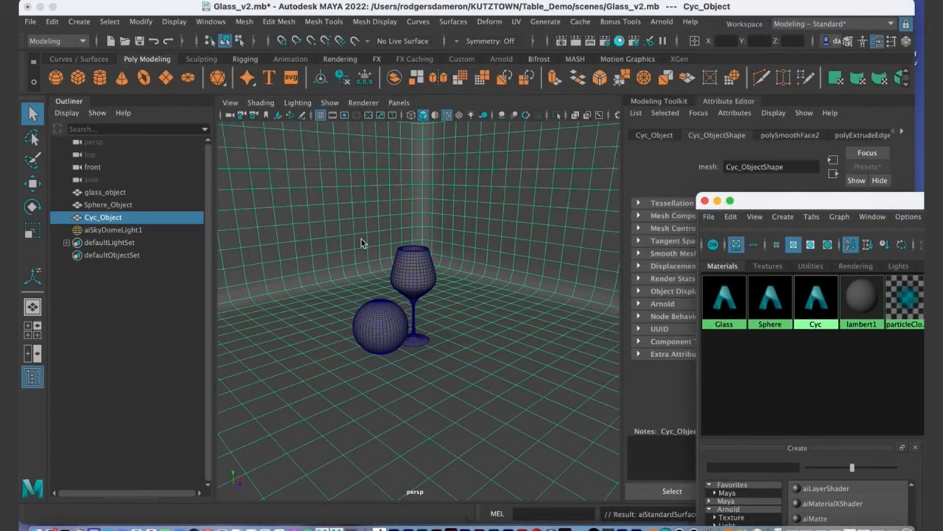
{"action": "middle_click_drag", "start_coordinate": [456, 314], "coordinate": [455, 324], "text": "alt"}
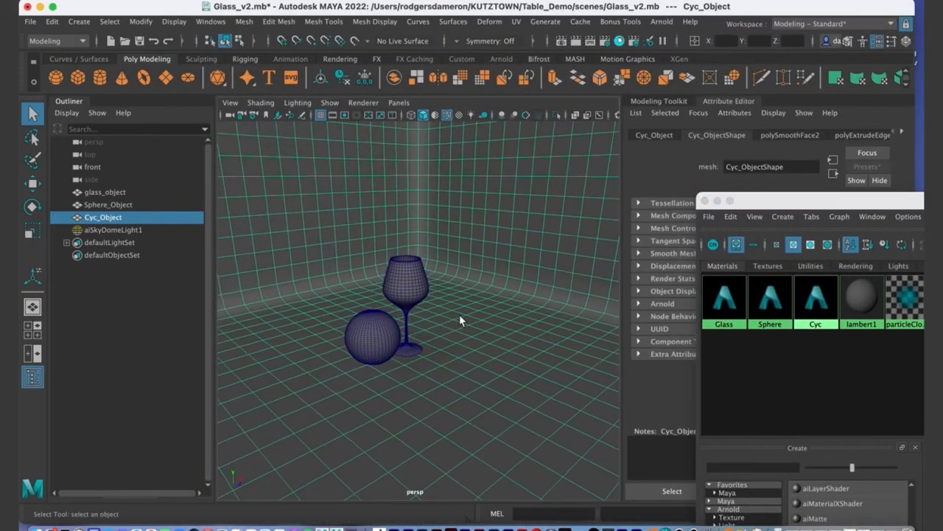
{"action": "right_click_drag", "start_coordinate": [455, 324], "coordinate": [379, 320], "text": "alt"}
{"action": "left_click_drag", "start_coordinate": [379, 320], "coordinate": [360, 322], "text": "alt"}
{"action": "left_click", "coordinate": [875, 528]}
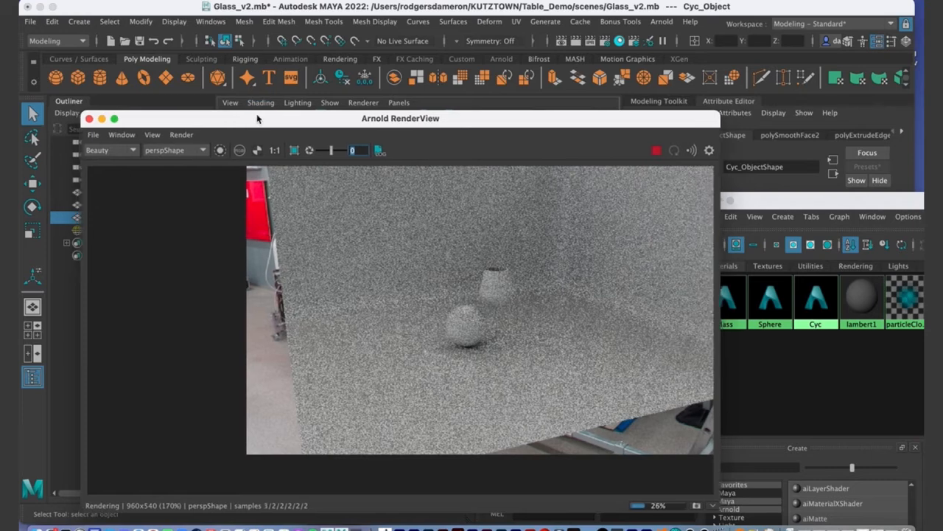
{"action": "left_click_drag", "start_coordinate": [253, 110], "coordinate": [259, 109]}
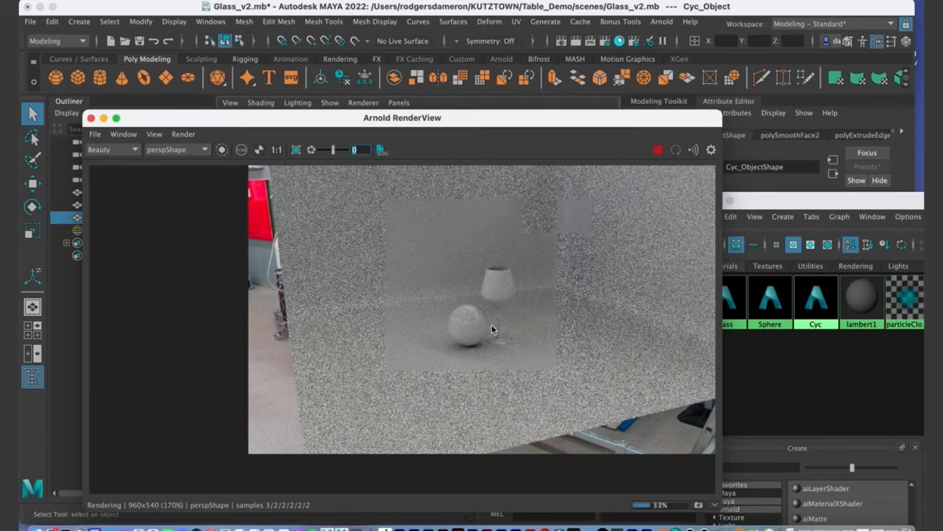
{"action": "left_click_drag", "start_coordinate": [308, 124], "coordinate": [617, 331]}
{"action": "right_click_drag", "start_coordinate": [582, 280], "coordinate": [428, 210], "text": "alt"}
{"action": "left_click_drag", "start_coordinate": [472, 324], "coordinate": [169, 78]}
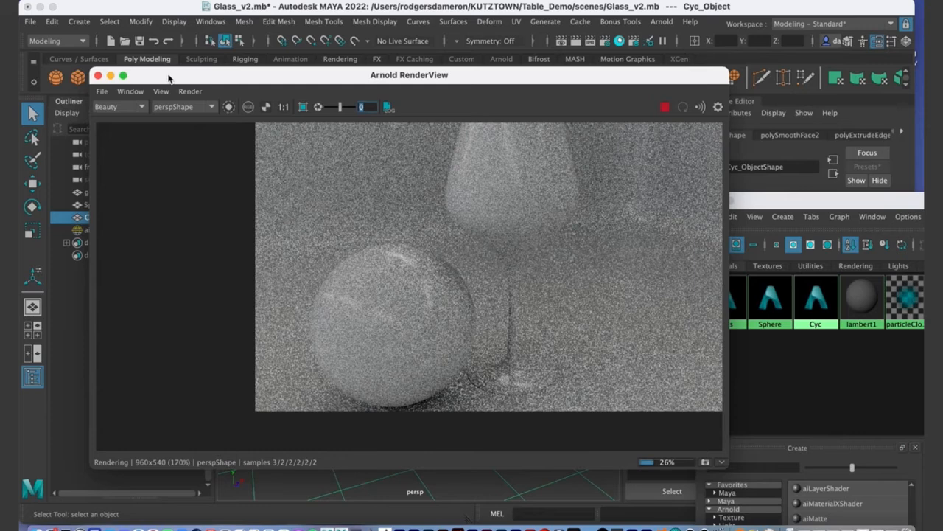
{"action": "left_click_drag", "start_coordinate": [169, 78], "coordinate": [130, 76]}
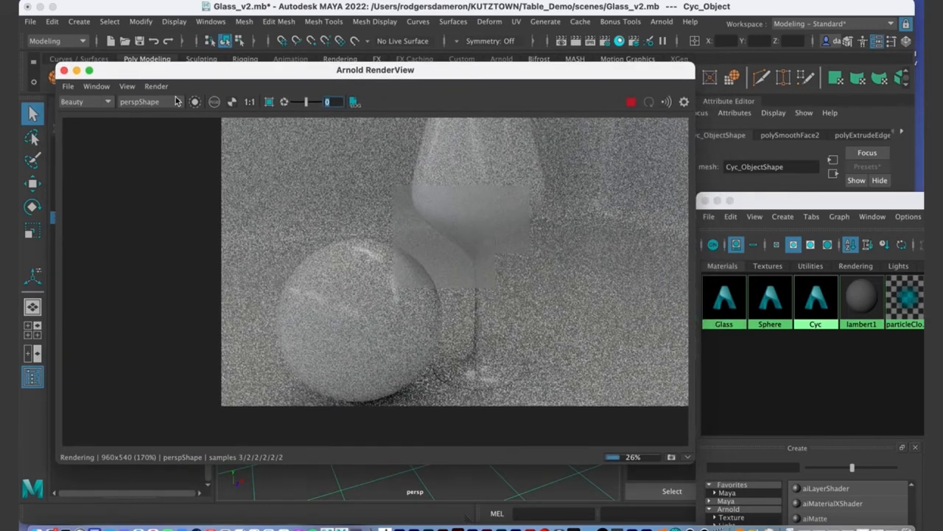
{"action": "left_click", "coordinate": [77, 70]}
Step: Clear the Hypershade node graph and graph only the Glass material's input and output connections
{"action": "left_click_drag", "start_coordinate": [791, 199], "coordinate": [155, 3]}
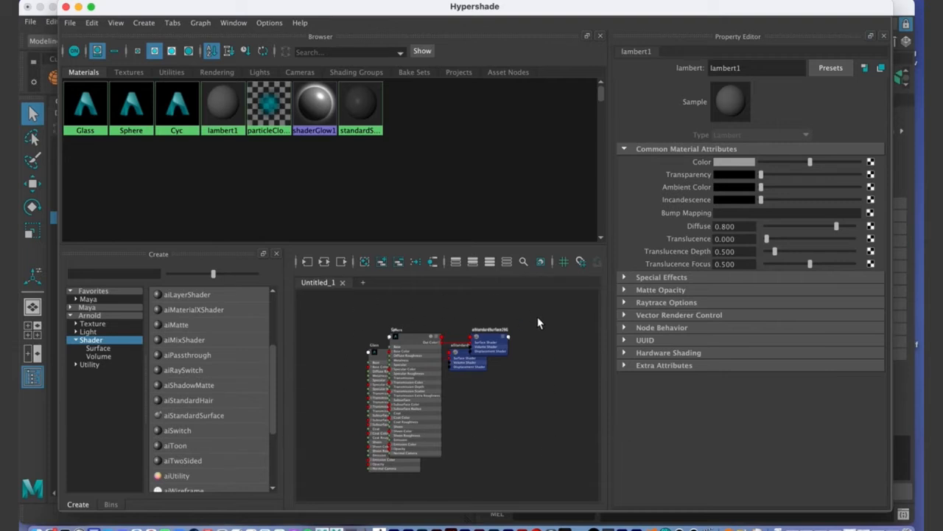
{"action": "left_click_drag", "start_coordinate": [334, 306], "coordinate": [556, 507]}
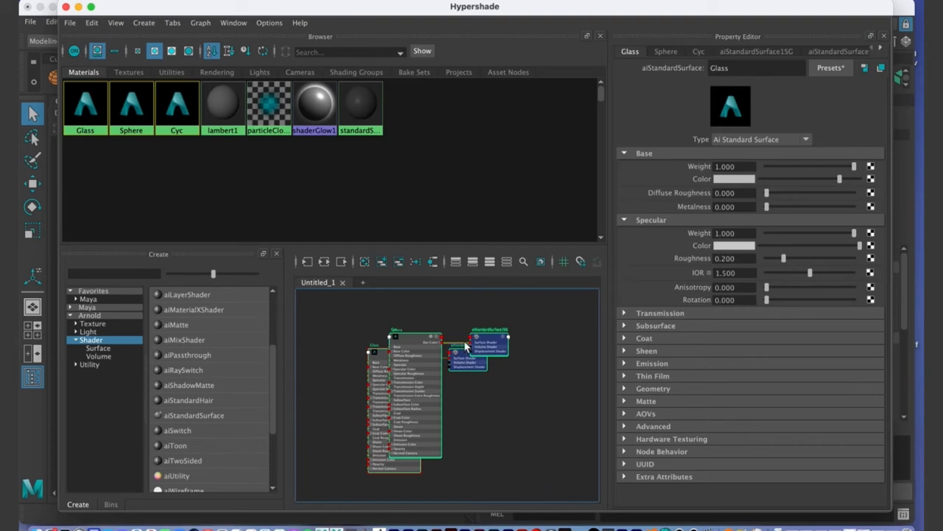
{"action": "left_click", "coordinate": [369, 302]}
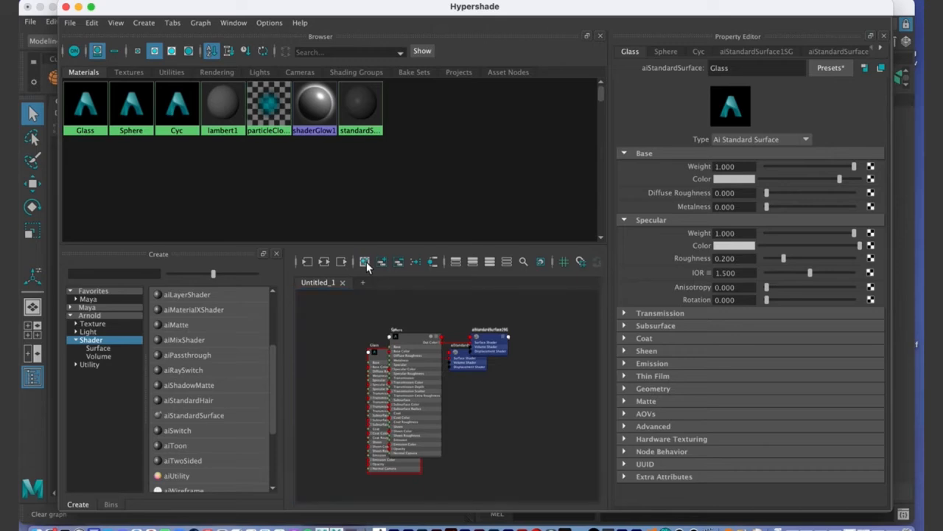
{"action": "left_click", "coordinate": [366, 263]}
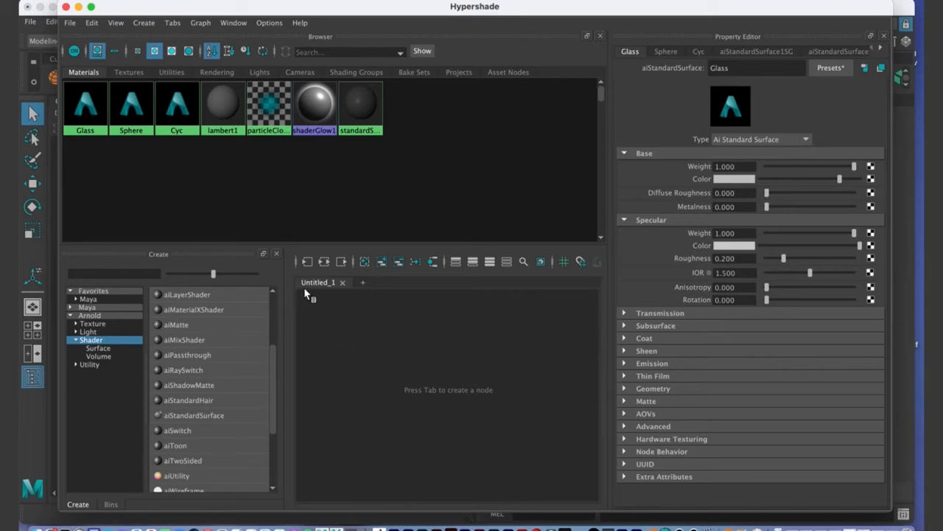
{"action": "left_click", "coordinate": [119, 108]}
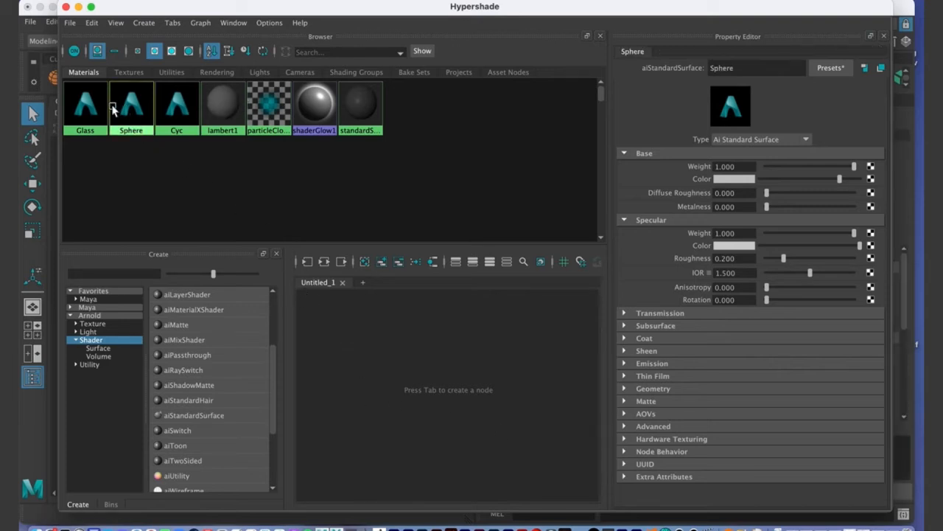
{"action": "left_click", "coordinate": [87, 110]}
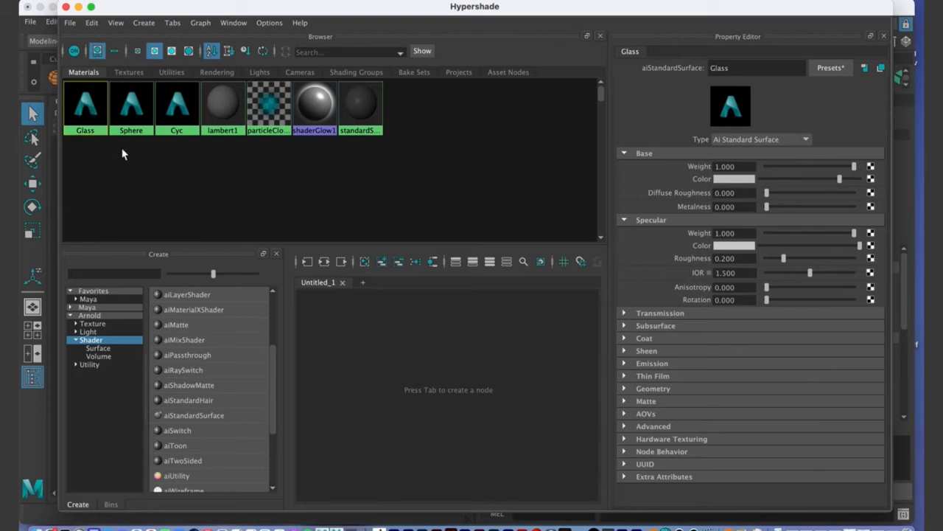
{"action": "left_click", "coordinate": [324, 263]}
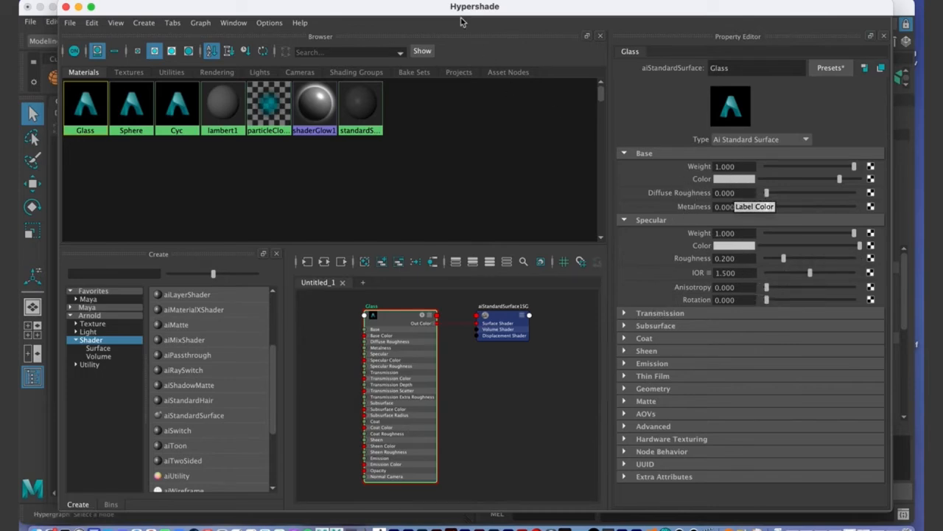
Step: Try an orange base color on the Glass material, with the wine glass in view
{"action": "left_click_drag", "start_coordinate": [408, 7], "coordinate": [411, 220]}
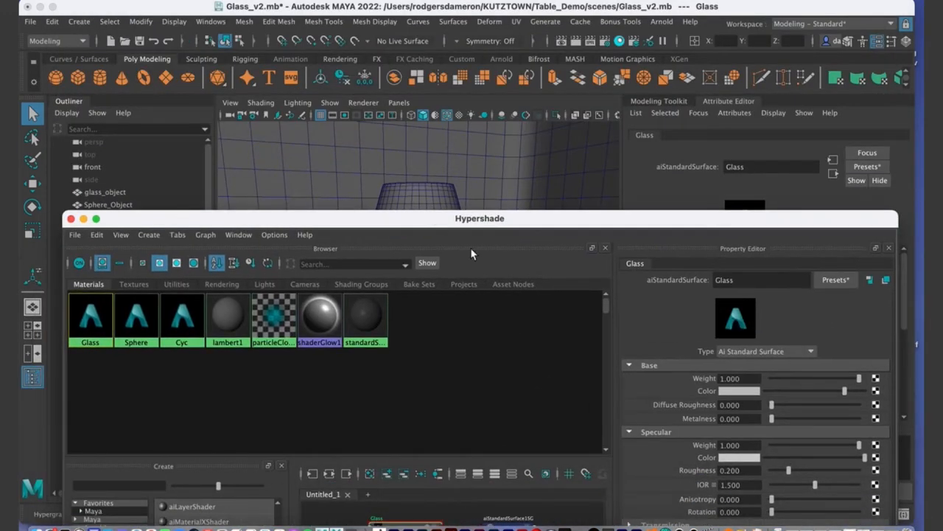
{"action": "left_click", "coordinate": [745, 391]}
{"action": "left_click_drag", "start_coordinate": [588, 284], "coordinate": [640, 331]}
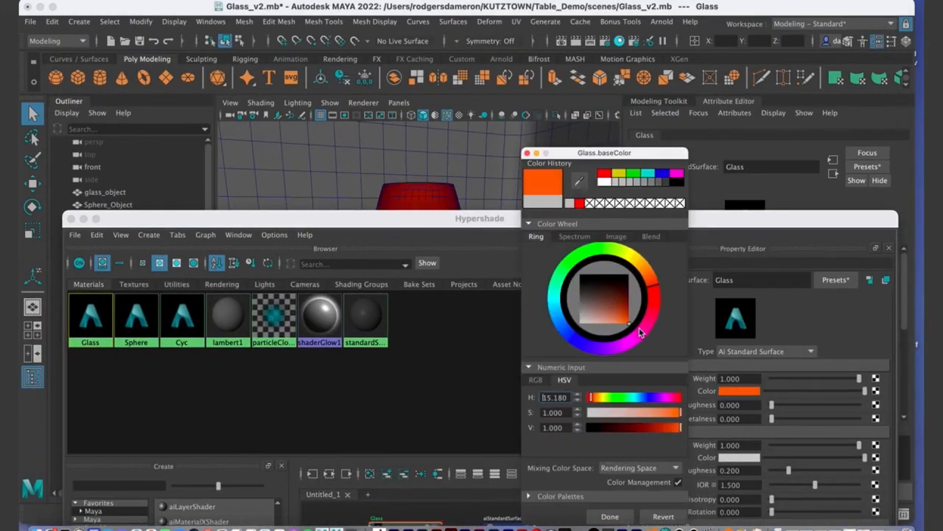
{"action": "left_click_drag", "start_coordinate": [413, 221], "coordinate": [451, 495]}
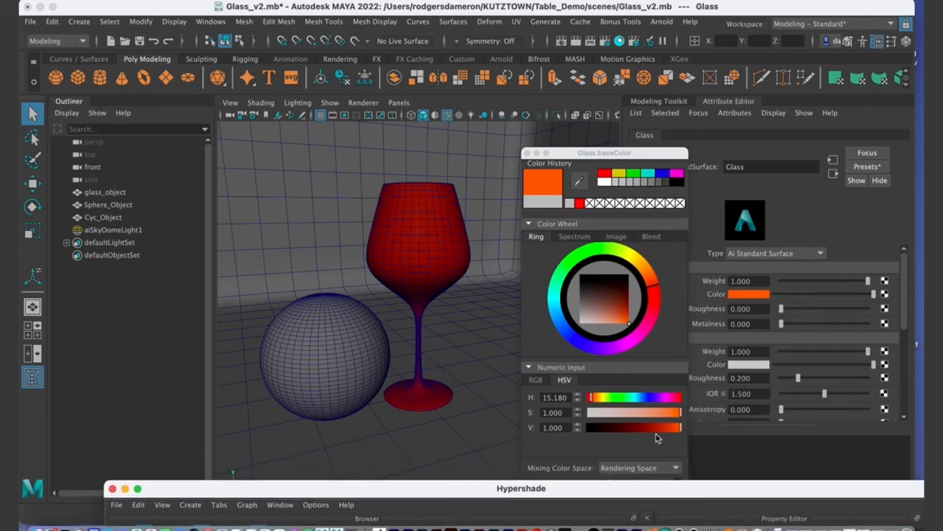
{"action": "left_click", "coordinate": [527, 153]}
Step: Raise the Glass material's transmission weight to about 0.944 and uncover the wine glass in the viewport
{"action": "left_click_drag", "start_coordinate": [455, 490], "coordinate": [362, 25]}
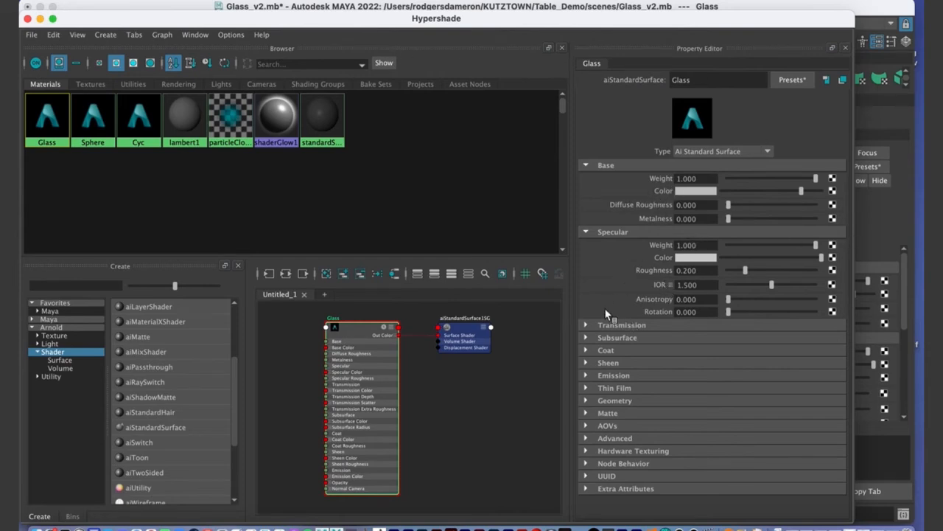
{"action": "left_click", "coordinate": [588, 326]}
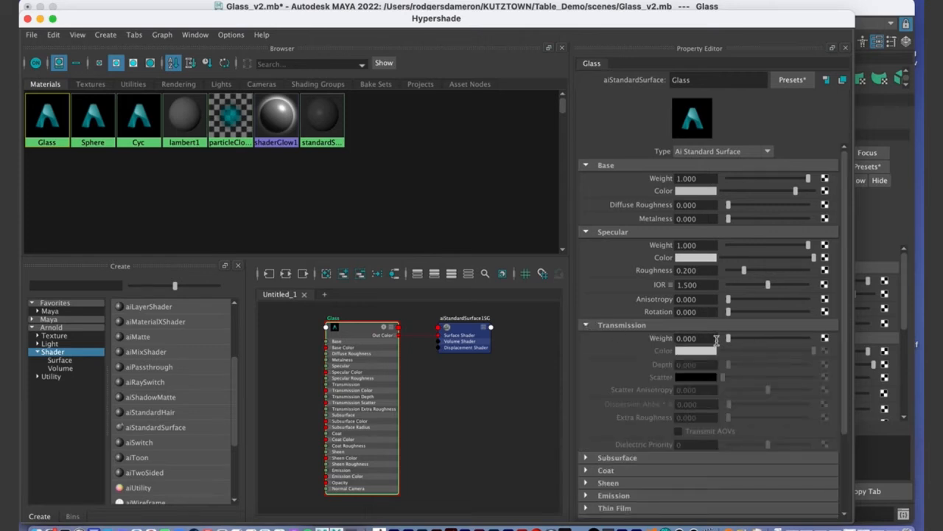
{"action": "left_click_drag", "start_coordinate": [729, 340], "coordinate": [812, 340]}
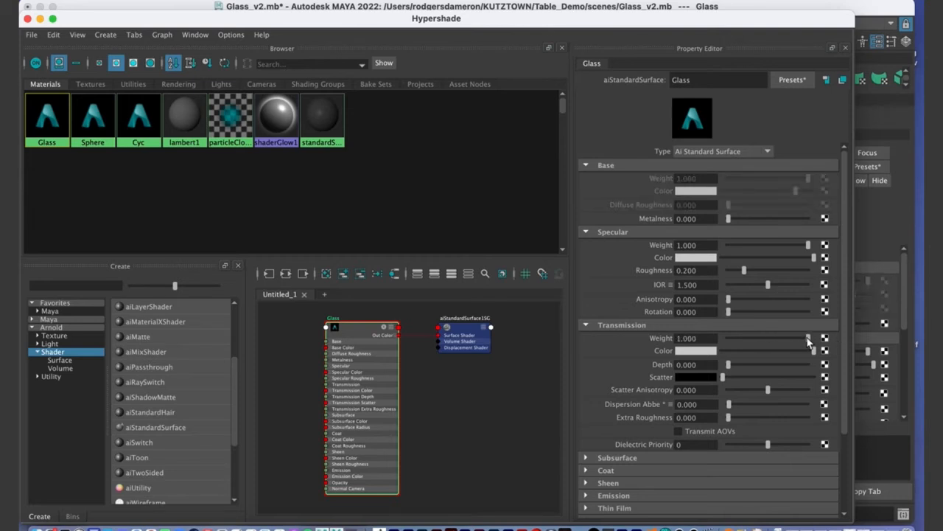
{"action": "left_click_drag", "start_coordinate": [808, 341], "coordinate": [719, 339]}
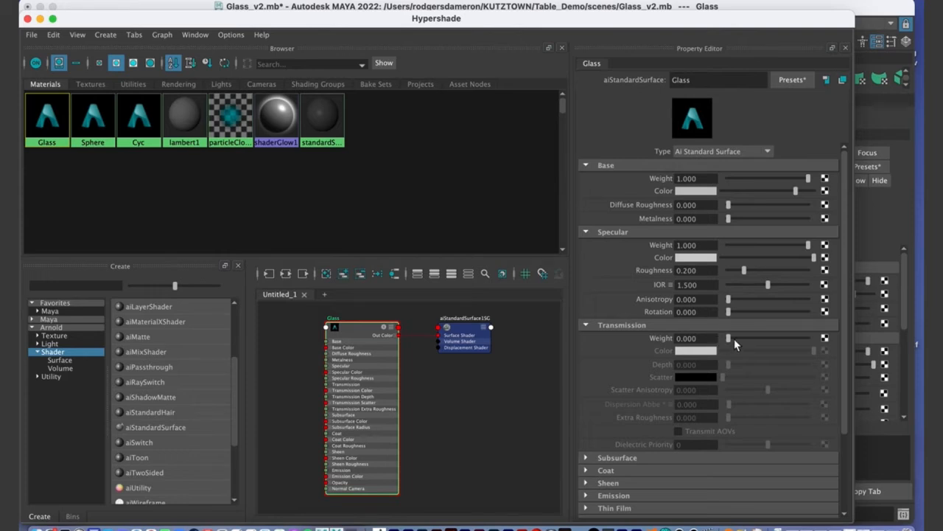
{"action": "left_click_drag", "start_coordinate": [732, 337], "coordinate": [803, 341]}
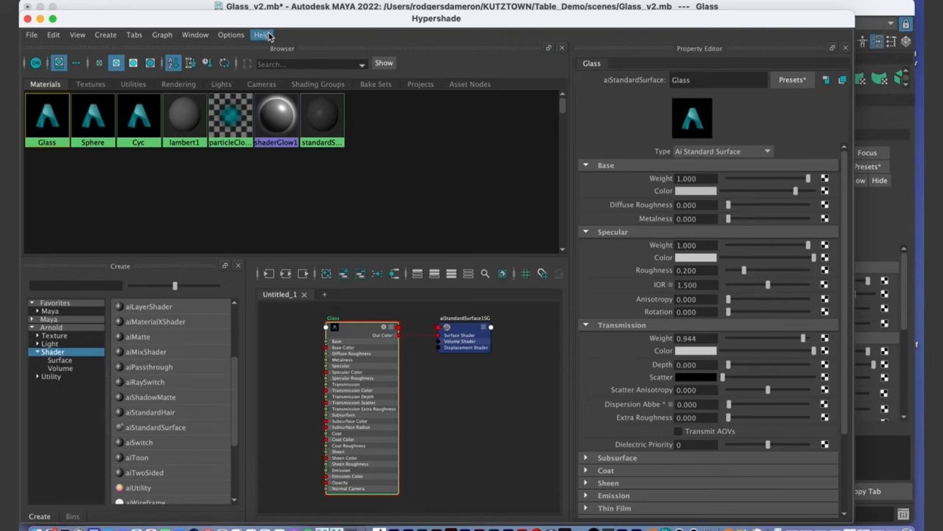
{"action": "left_click_drag", "start_coordinate": [267, 19], "coordinate": [370, 388]}
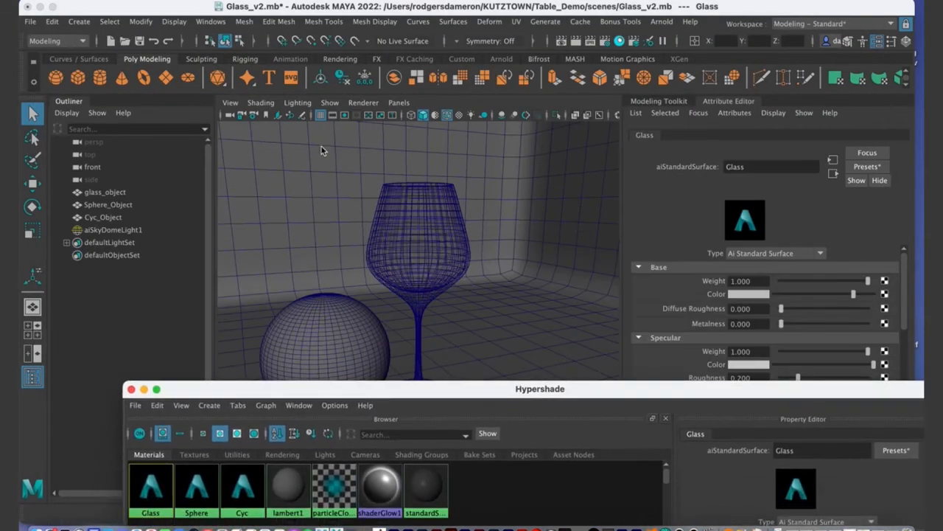
Step: Check the transmissive wine glass in Arnold RenderView with a higher view of it and the sphere, and put the render window away
{"action": "left_click_drag", "start_coordinate": [413, 168], "coordinate": [436, 284], "text": "alt"}
{"action": "left_click", "coordinate": [282, 193]}
{"action": "left_click", "coordinate": [892, 526]}
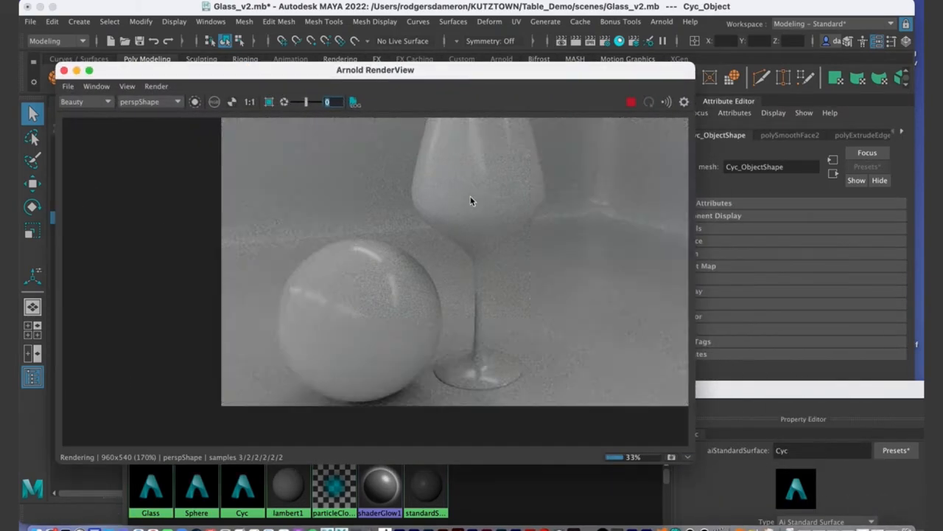
{"action": "left_click_drag", "start_coordinate": [335, 78], "coordinate": [570, 256]}
{"action": "right_click_drag", "start_coordinate": [421, 197], "coordinate": [398, 171], "text": "alt"}
{"action": "left_click_drag", "start_coordinate": [400, 175], "coordinate": [413, 192], "text": "alt"}
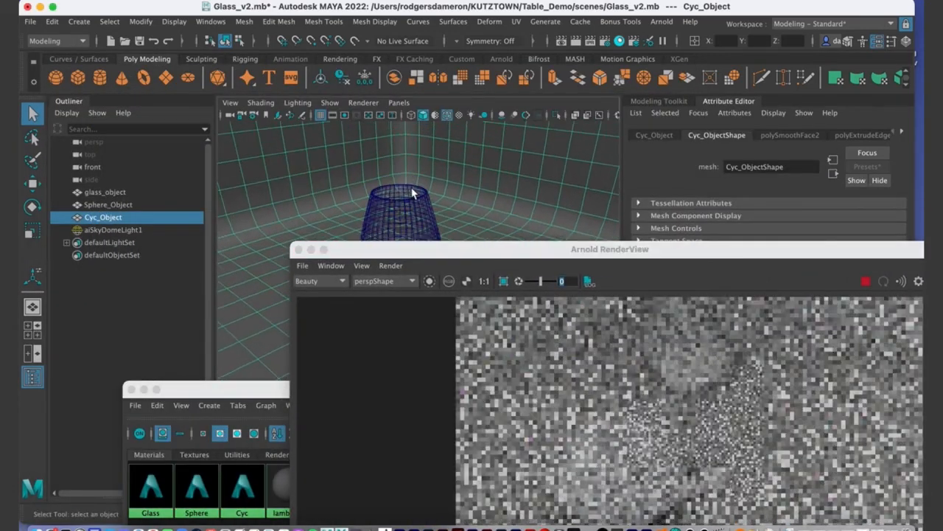
{"action": "left_click_drag", "start_coordinate": [479, 249], "coordinate": [280, 100]}
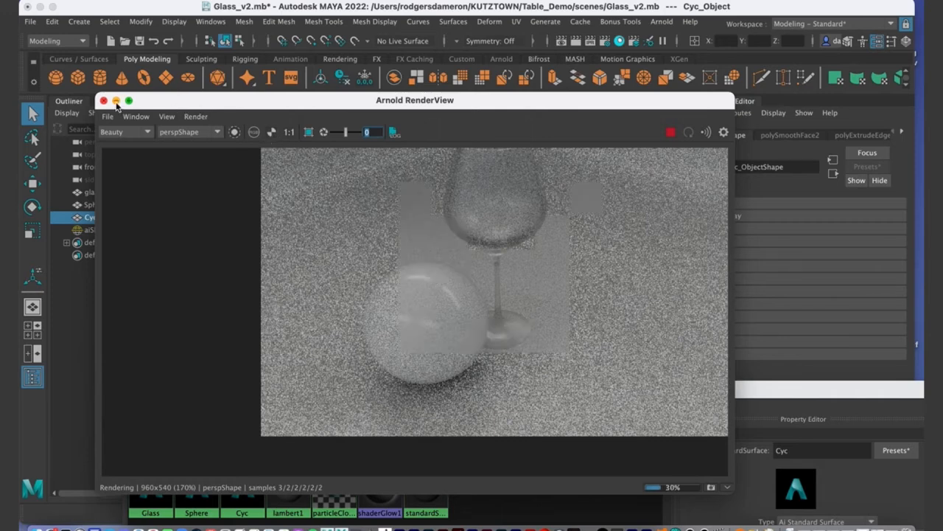
{"action": "left_click", "coordinate": [117, 101]}
Step: Bring up the Cyc material in Hypershade and look through its Emission, Subsurface and Base attribute groups
{"action": "double_click", "coordinate": [382, 389]}
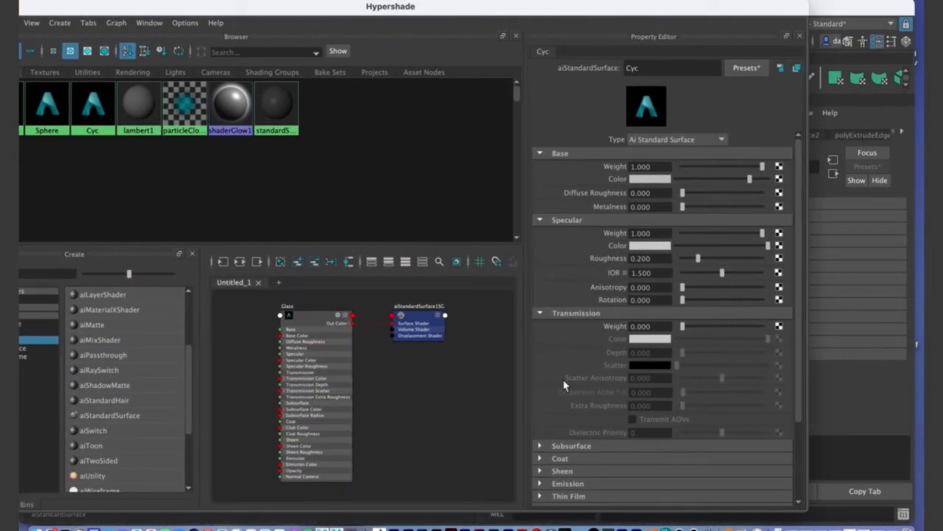
{"action": "left_click_drag", "start_coordinate": [797, 283], "coordinate": [805, 397]}
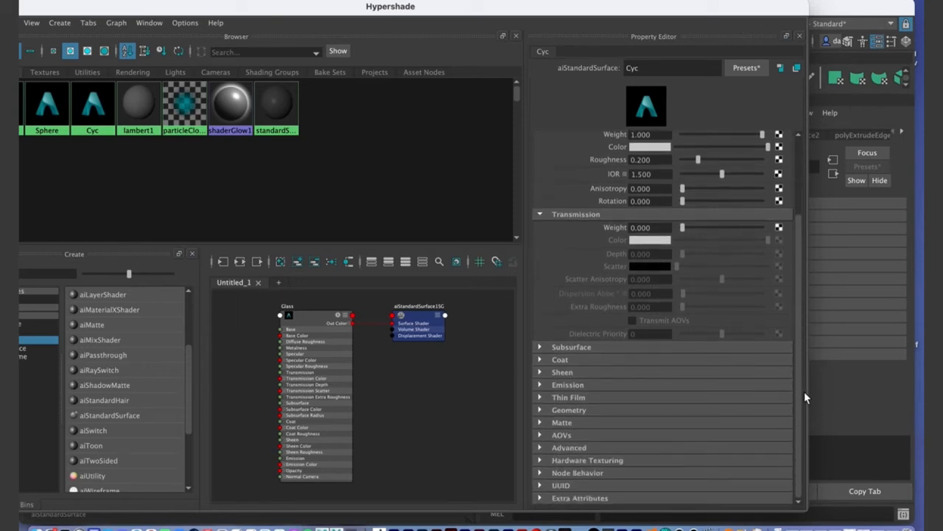
{"action": "left_click", "coordinate": [539, 384]}
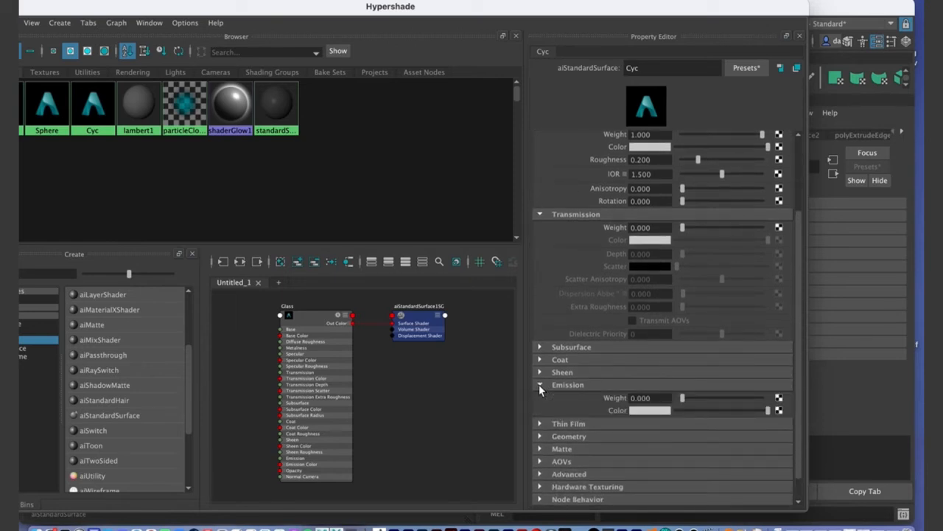
{"action": "left_click", "coordinate": [539, 384]}
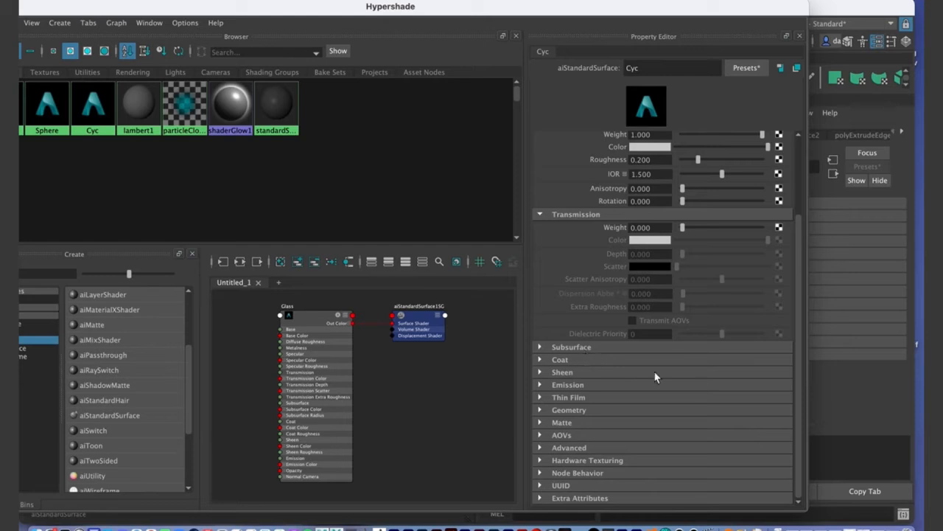
{"action": "left_click", "coordinate": [540, 347]}
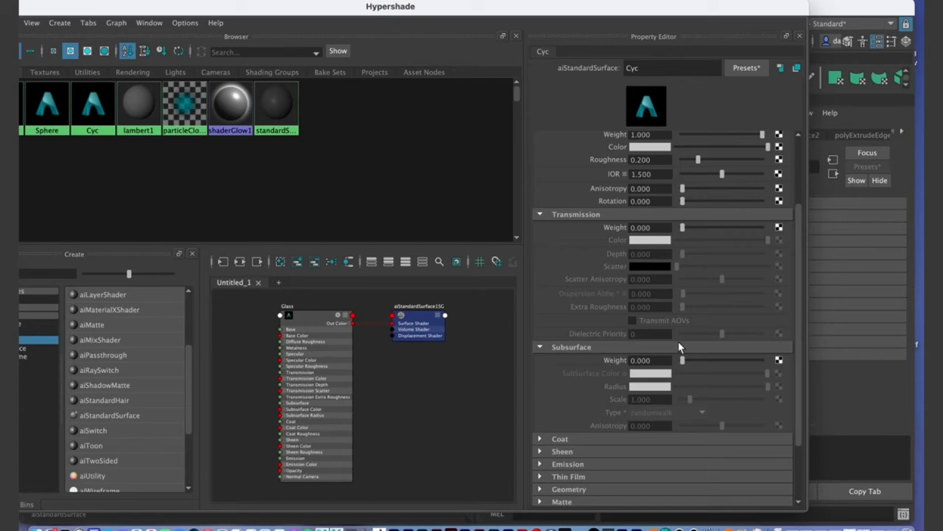
{"action": "left_click_drag", "start_coordinate": [798, 331], "coordinate": [806, 198]}
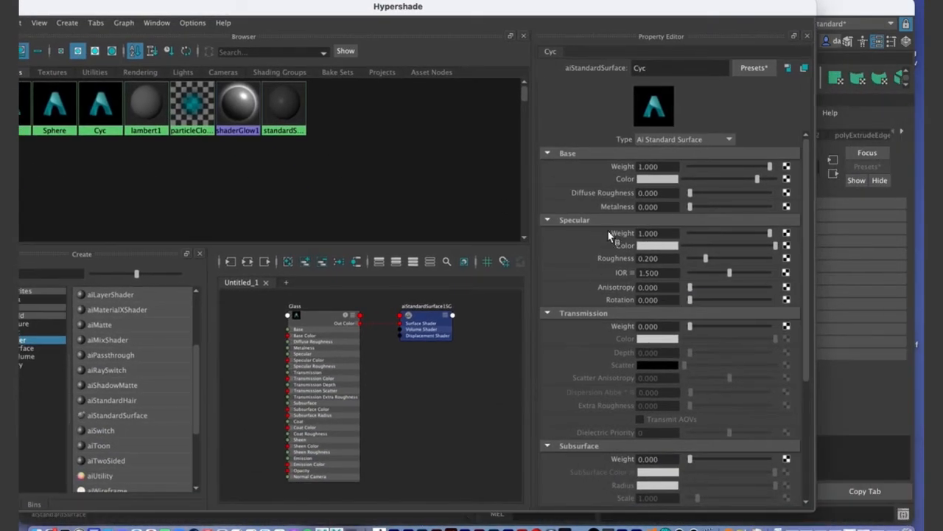
Step: Replace the Cyc material's settings with the Glass preset
{"action": "left_click", "coordinate": [754, 68]}
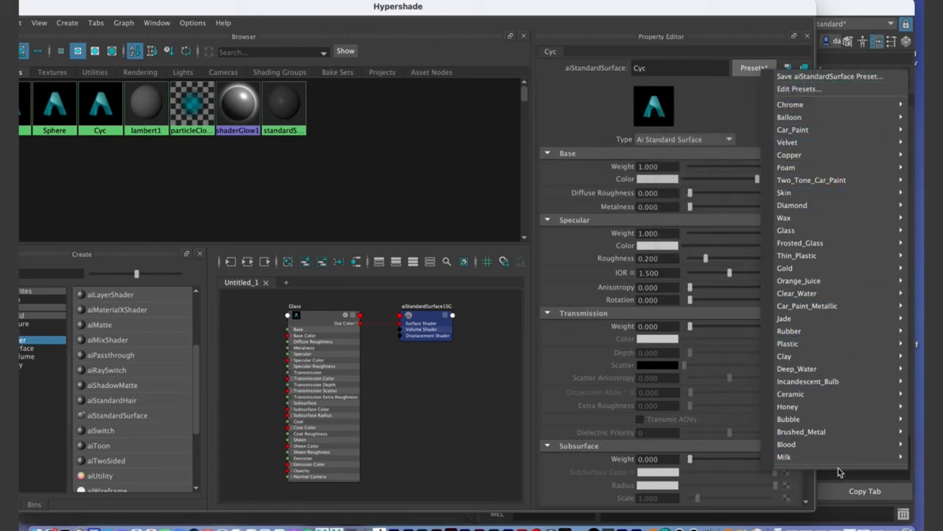
{"action": "mouse_move", "coordinate": [850, 236]}
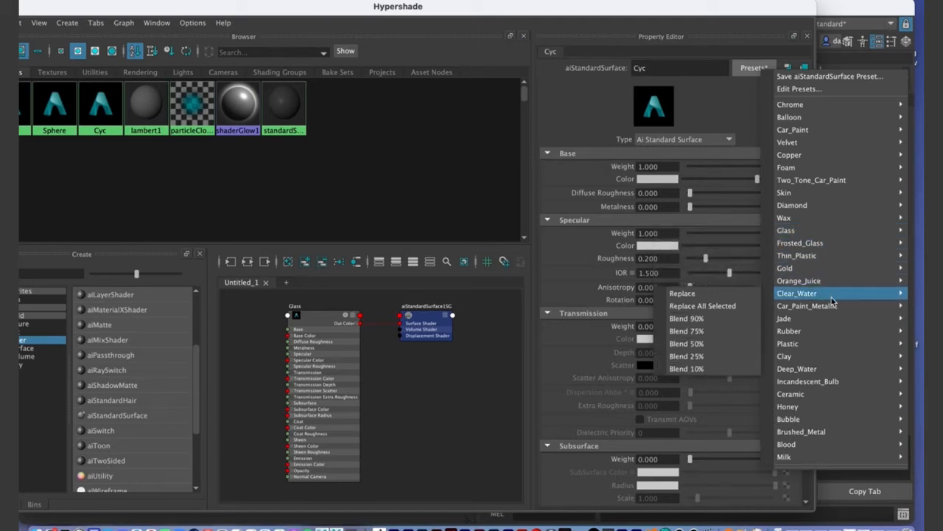
{"action": "mouse_move", "coordinate": [831, 312]}
{"action": "mouse_move", "coordinate": [835, 294]}
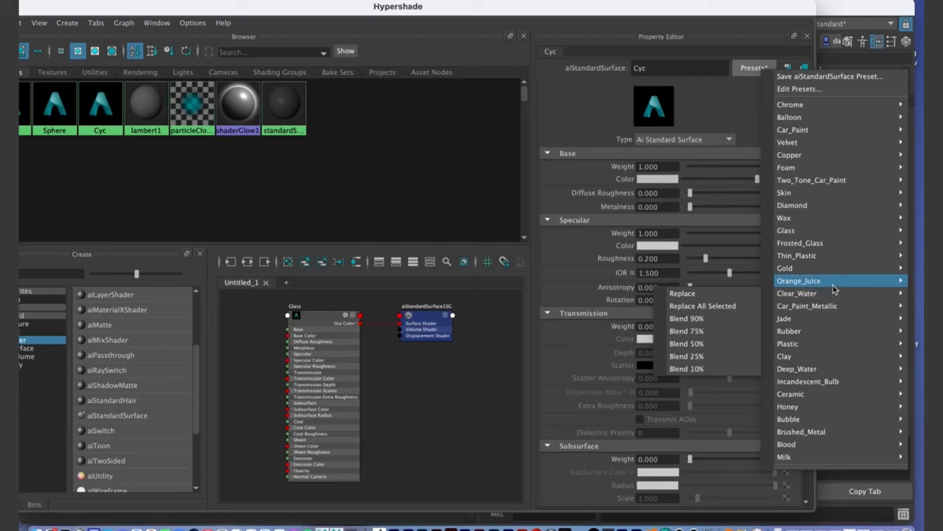
{"action": "mouse_move", "coordinate": [824, 232]}
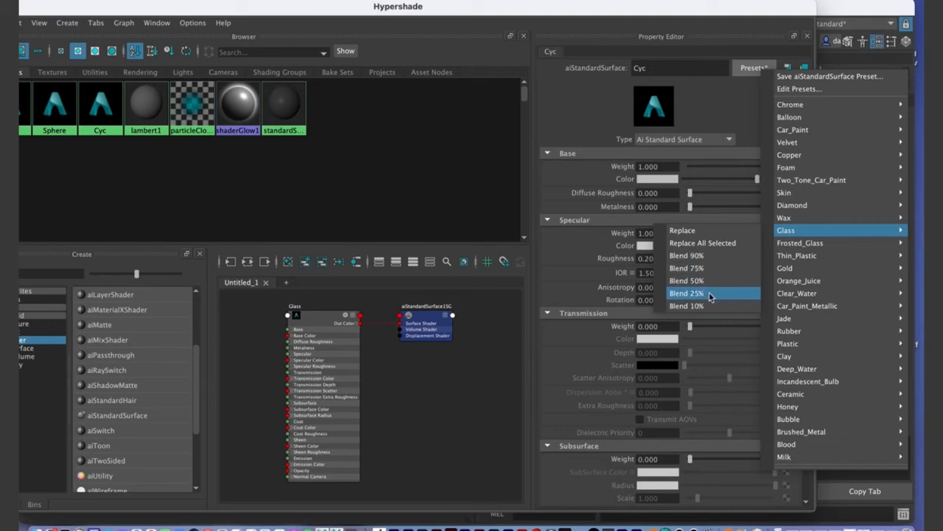
{"action": "left_click", "coordinate": [704, 232]}
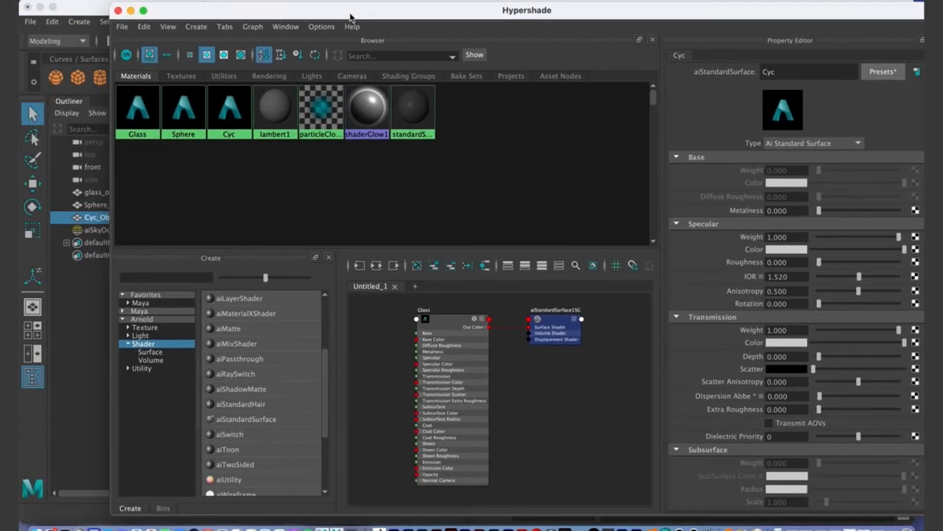
Step: Replace the Sphere material's settings with the Gold preset and review the resulting attributes
{"action": "left_click_drag", "start_coordinate": [350, 17], "coordinate": [347, 16]}
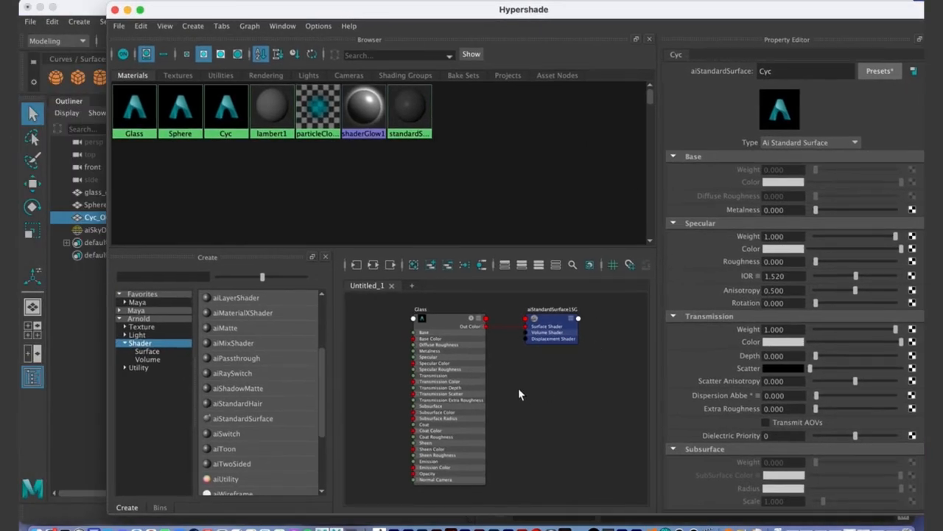
{"action": "left_click", "coordinate": [185, 118]}
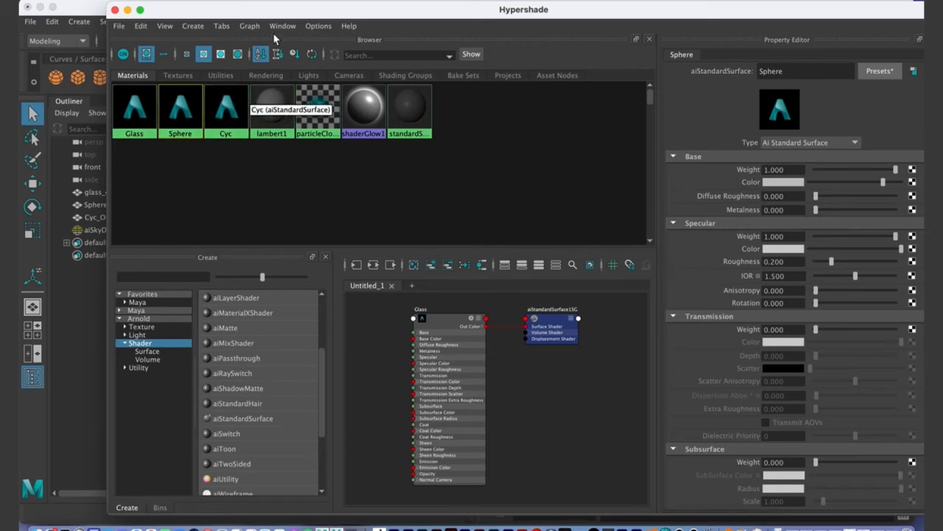
{"action": "left_click_drag", "start_coordinate": [268, 10], "coordinate": [191, 7]}
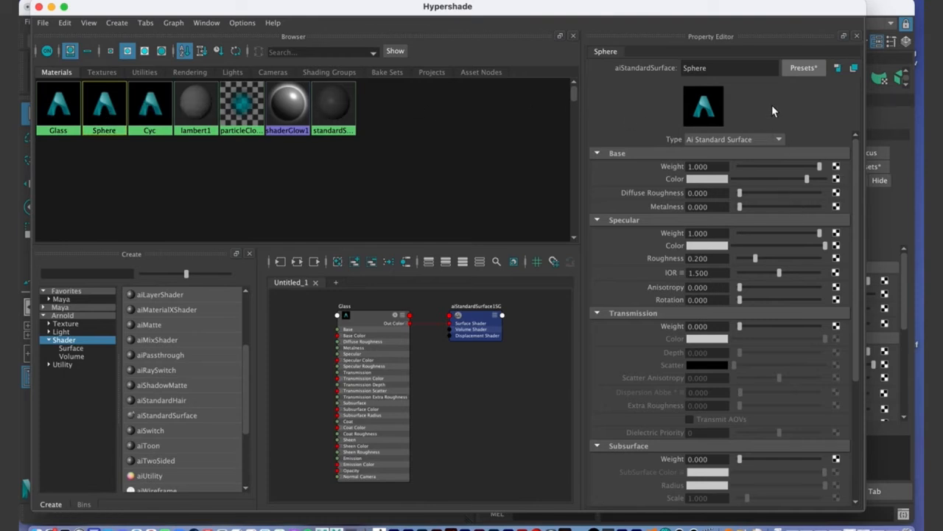
{"action": "left_click", "coordinate": [804, 69]}
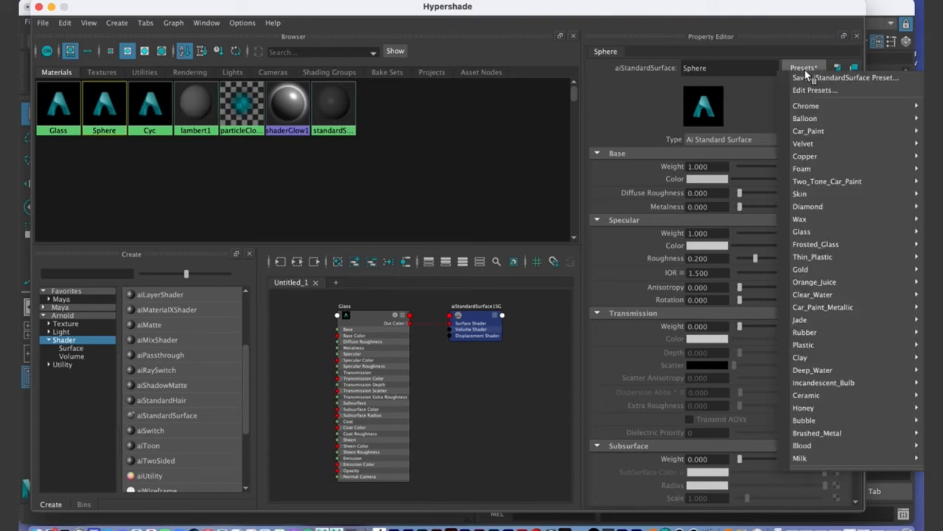
{"action": "mouse_move", "coordinate": [800, 159]}
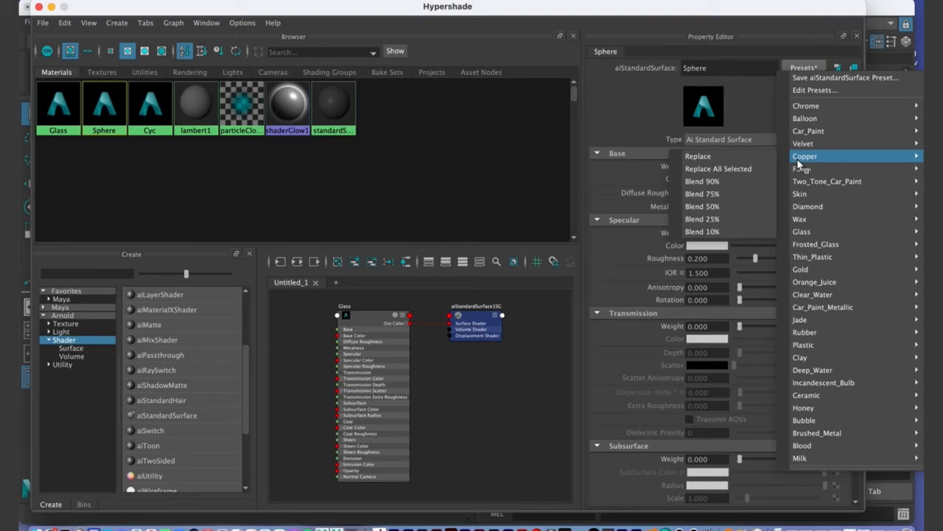
{"action": "mouse_move", "coordinate": [800, 269]}
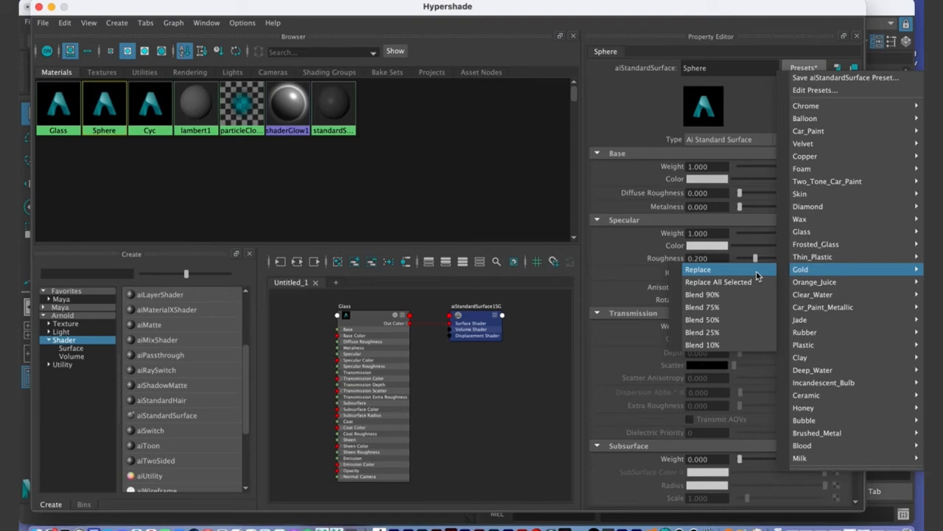
{"action": "left_click", "coordinate": [757, 273]}
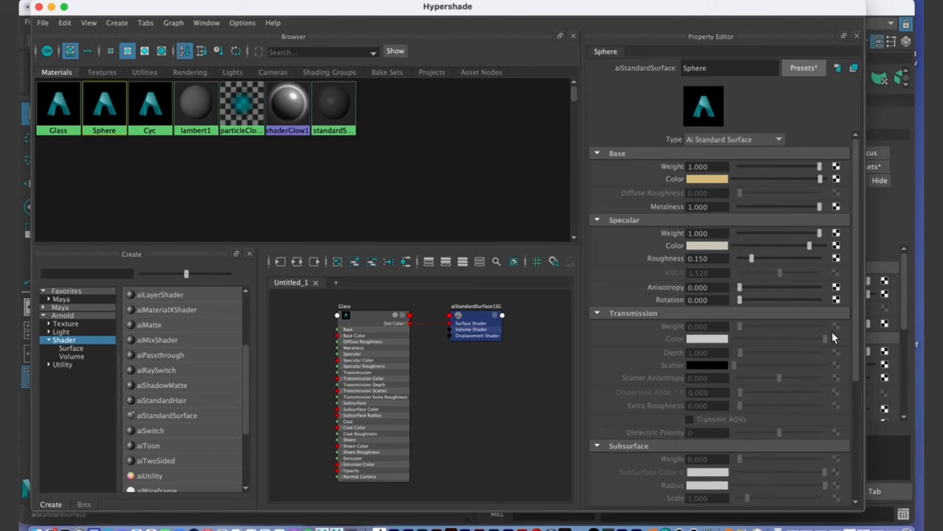
{"action": "scroll", "coordinate": [670, 326], "scroll_direction": "down", "scroll_amount": 5}
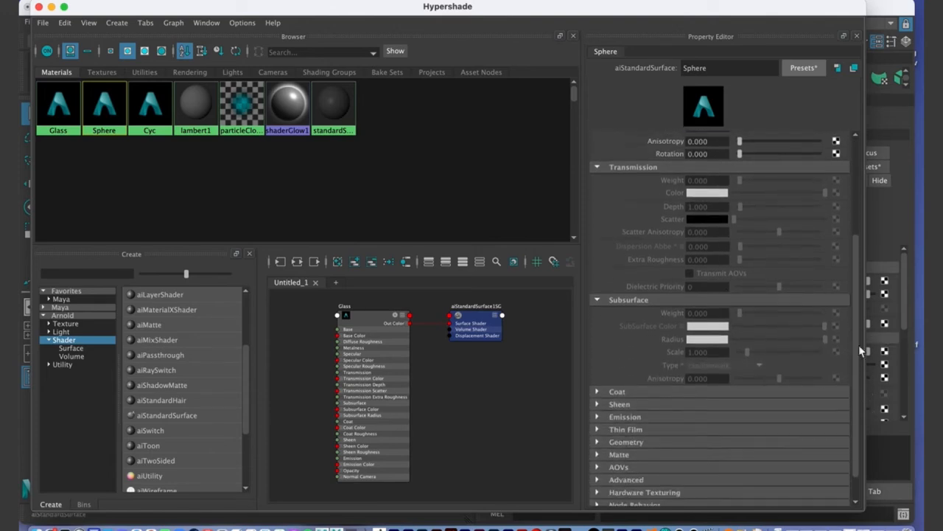
{"action": "scroll", "coordinate": [852, 358], "scroll_direction": "up", "scroll_amount": 5}
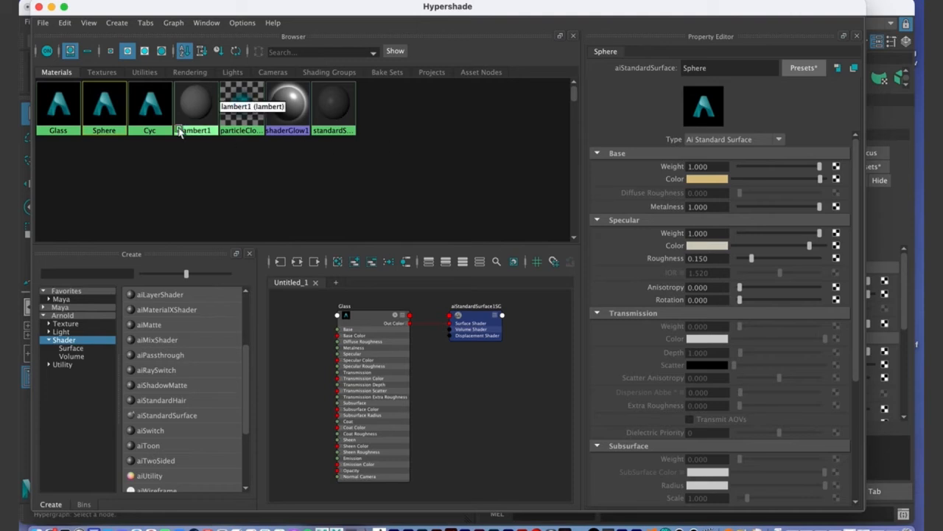
Step: Replace the Cyc material's settings with the Plastic preset and put Hypershade away to uncover the viewport
{"action": "left_click", "coordinate": [155, 110]}
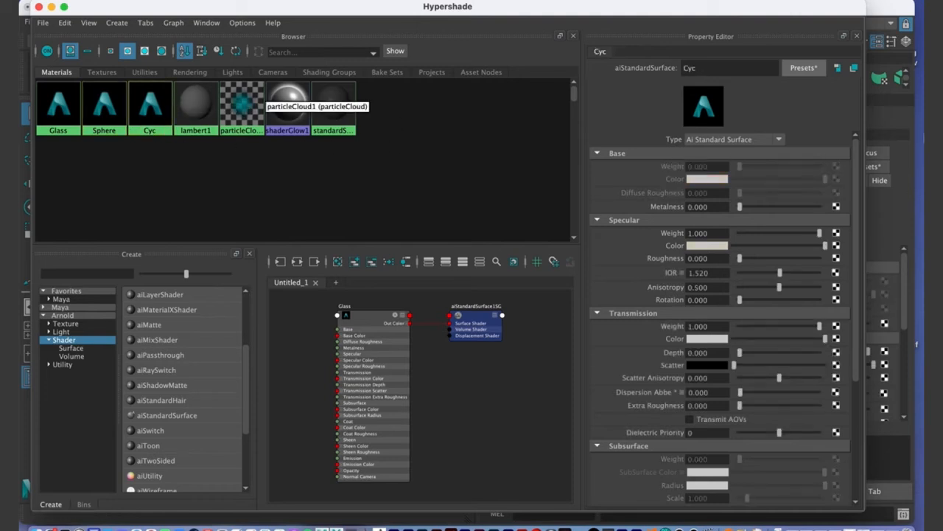
{"action": "left_click", "coordinate": [814, 65]}
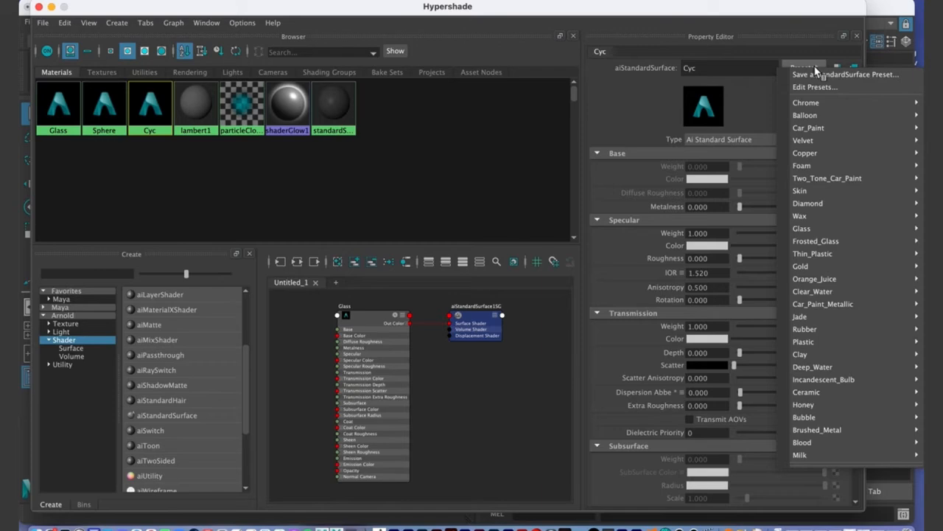
{"action": "mouse_move", "coordinate": [838, 343]}
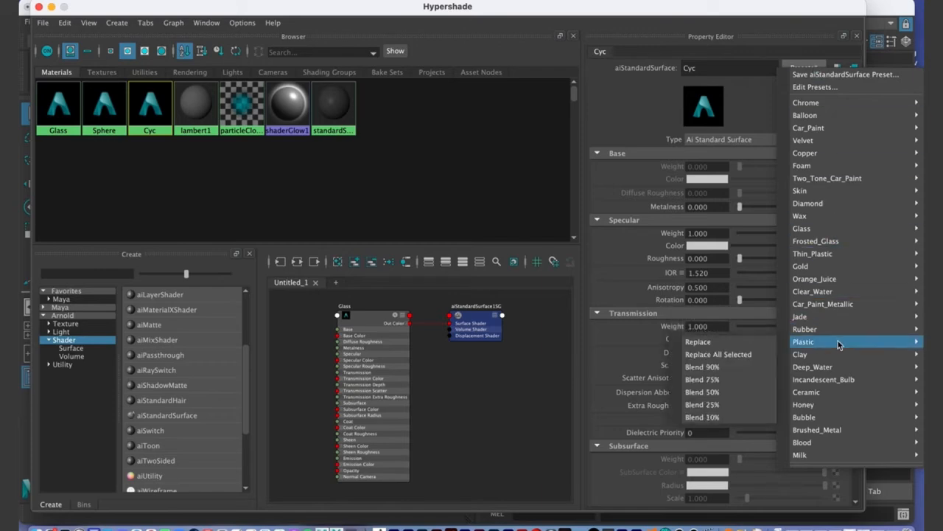
{"action": "left_click", "coordinate": [753, 344]}
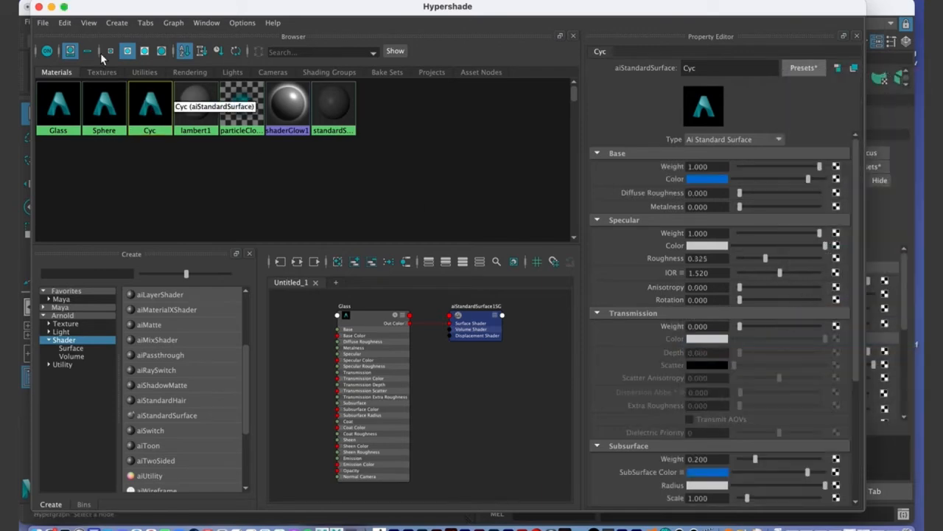
{"action": "left_click_drag", "start_coordinate": [88, 13], "coordinate": [461, 172]}
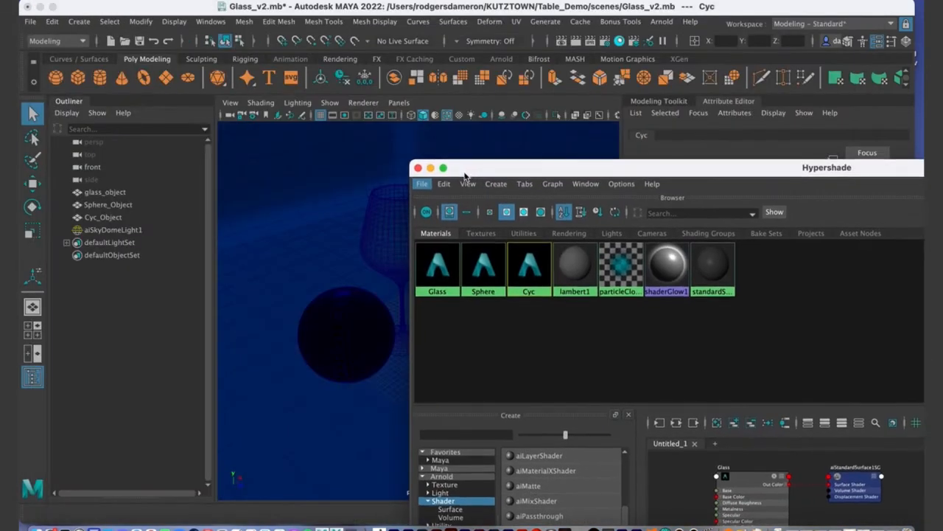
{"action": "left_click", "coordinate": [428, 165]}
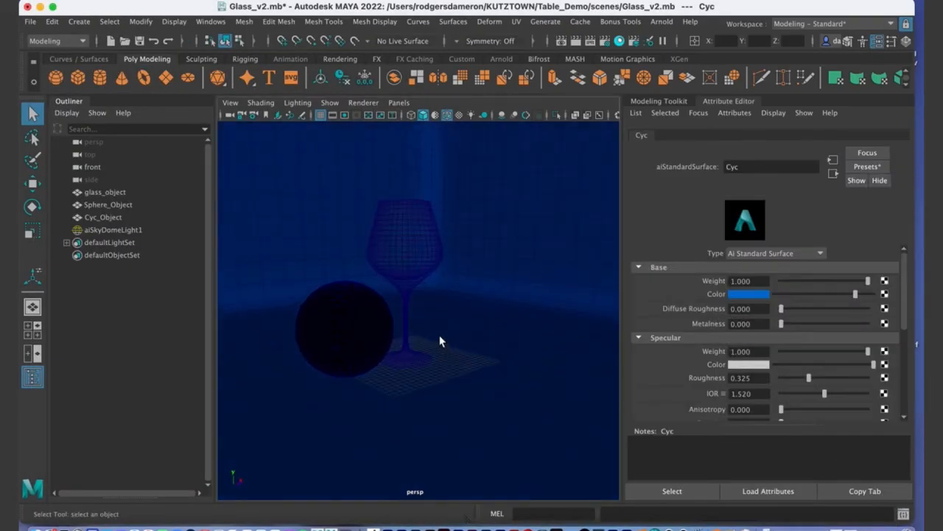
Step: Display the whole scene with the default material in the viewport and frame the wine glass and sphere against the cyc
{"action": "left_click_drag", "start_coordinate": [446, 291], "coordinate": [503, 331], "text": "alt"}
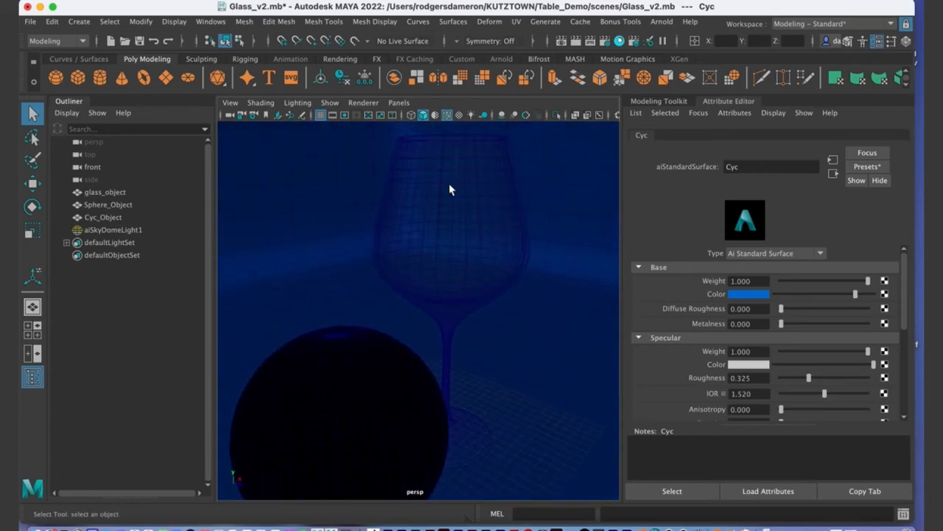
{"action": "middle_click_drag", "start_coordinate": [469, 361], "coordinate": [476, 311], "text": "alt"}
{"action": "right_click_drag", "start_coordinate": [476, 311], "coordinate": [367, 334], "text": "alt"}
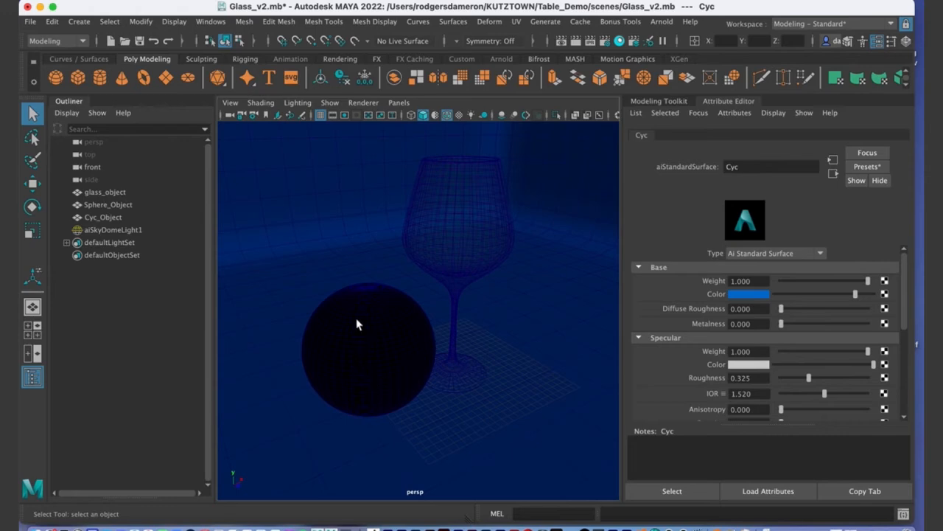
{"action": "left_click_drag", "start_coordinate": [387, 306], "coordinate": [397, 285], "text": "alt"}
{"action": "right_click_drag", "start_coordinate": [396, 286], "coordinate": [467, 288], "text": "alt"}
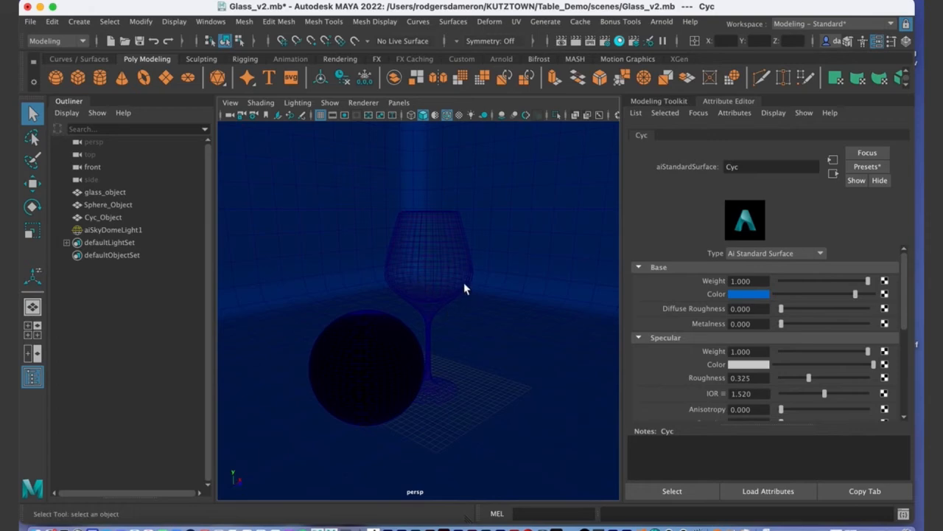
{"action": "left_click_drag", "start_coordinate": [454, 308], "coordinate": [482, 281], "text": "alt"}
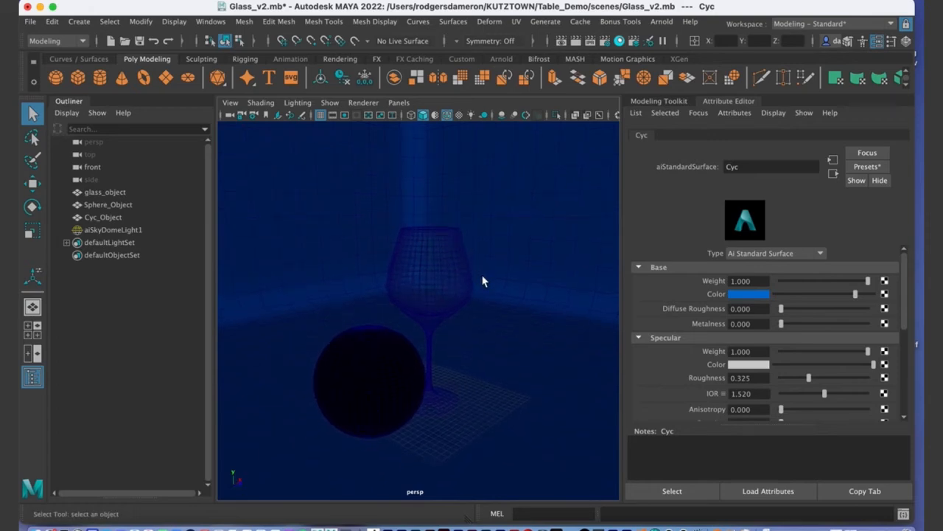
{"action": "left_click", "coordinate": [435, 117]}
{"action": "right_click_drag", "start_coordinate": [500, 268], "coordinate": [383, 328], "text": "alt"}
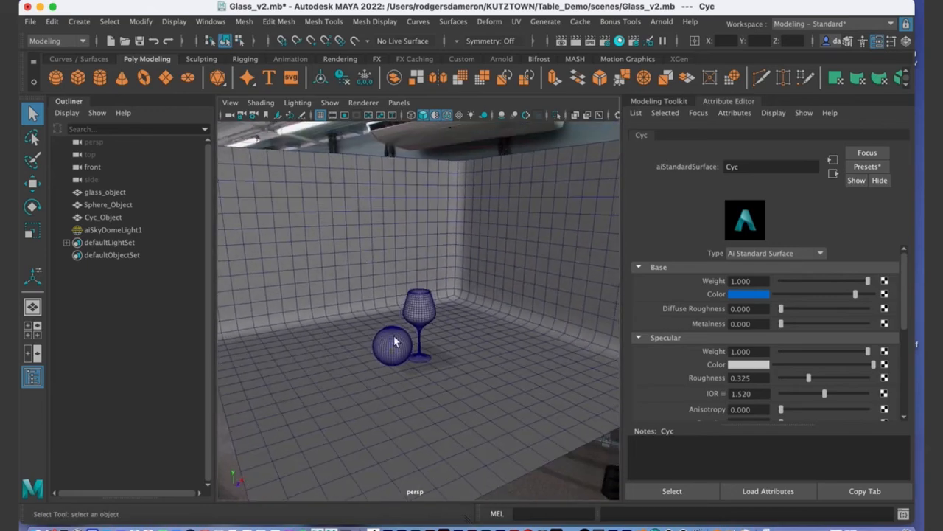
{"action": "left_click_drag", "start_coordinate": [422, 333], "coordinate": [408, 331], "text": "alt"}
{"action": "right_click_drag", "start_coordinate": [408, 331], "coordinate": [499, 314], "text": "alt"}
{"action": "left_click_drag", "start_coordinate": [513, 312], "coordinate": [424, 322], "text": "alt"}
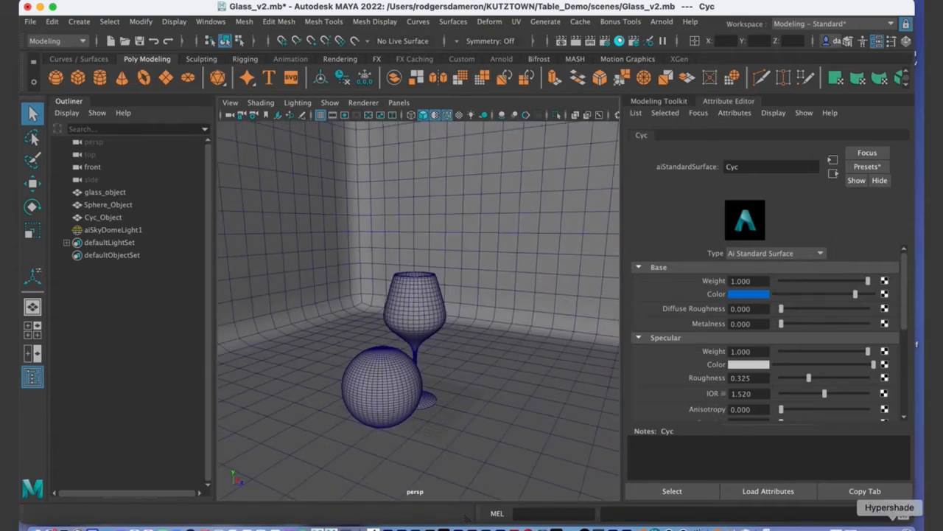
Step: Bring back Arnold RenderView and render the wine glass, gold sphere and blue cyc from a closer view
{"action": "left_click", "coordinate": [872, 527]}
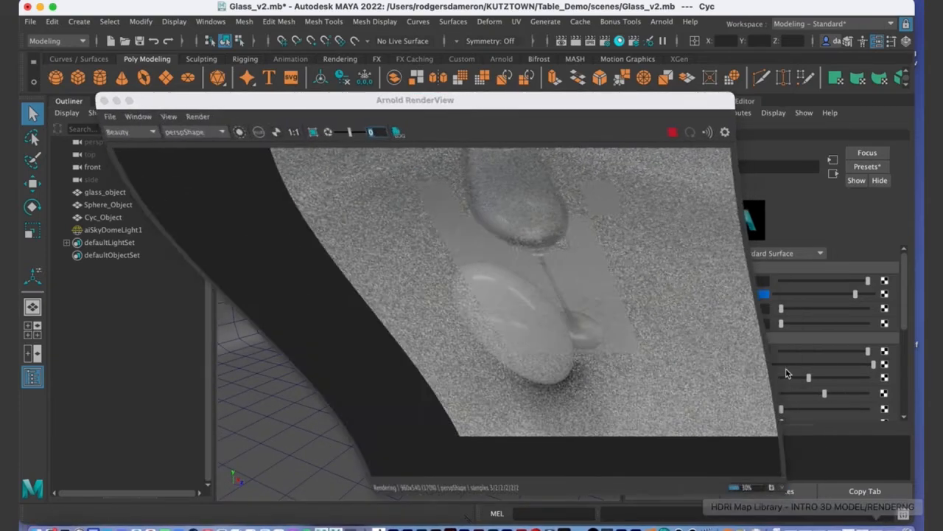
{"action": "left_click_drag", "start_coordinate": [316, 104], "coordinate": [649, 66]}
{"action": "left_click_drag", "start_coordinate": [301, 339], "coordinate": [372, 329], "text": "alt"}
{"action": "right_click_drag", "start_coordinate": [279, 321], "coordinate": [192, 327], "text": "alt"}
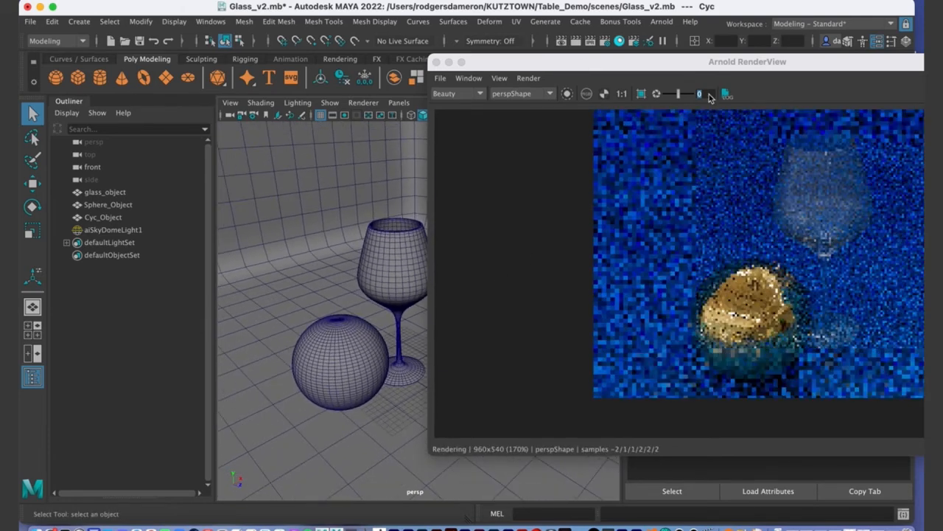
{"action": "left_click_drag", "start_coordinate": [653, 65], "coordinate": [343, 58]}
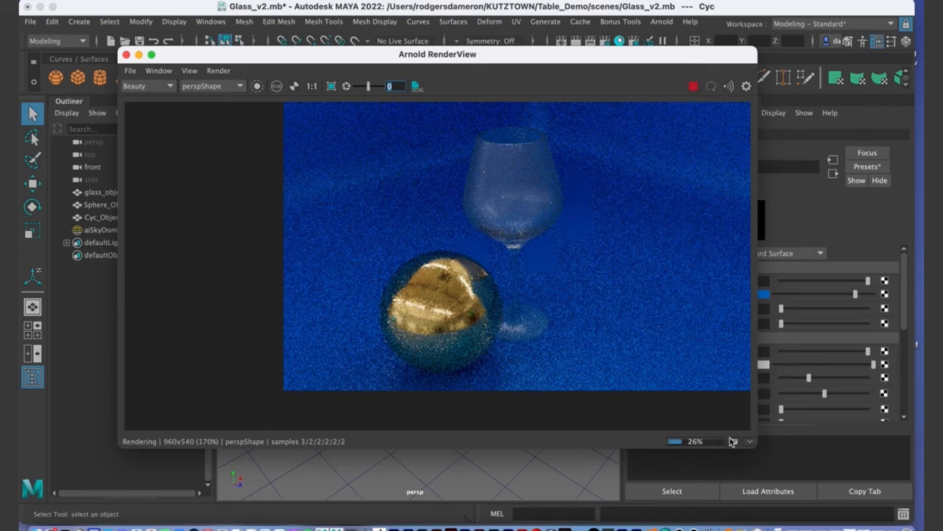
{"action": "left_click_drag", "start_coordinate": [434, 59], "coordinate": [421, 59]}
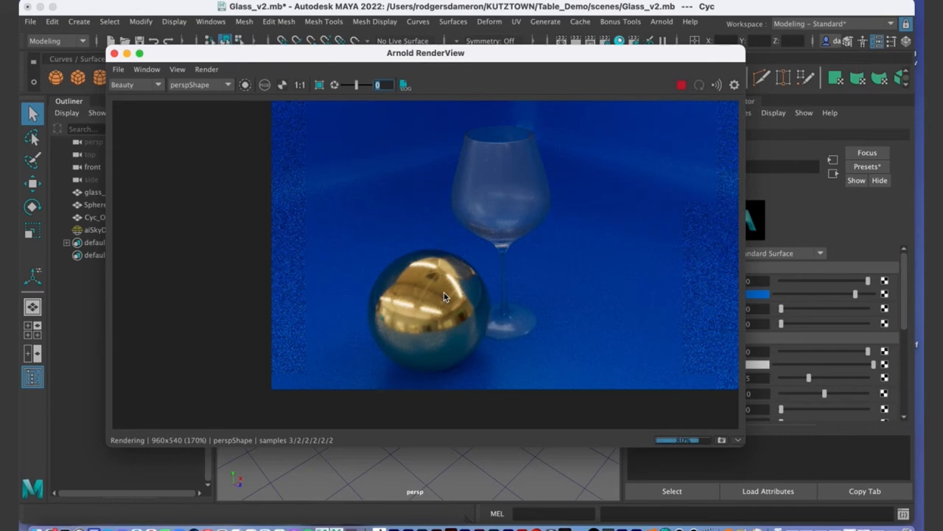
{"action": "left_click_drag", "start_coordinate": [262, 57], "coordinate": [330, 48]}
{"action": "left_click_drag", "start_coordinate": [335, 50], "coordinate": [330, 65]}
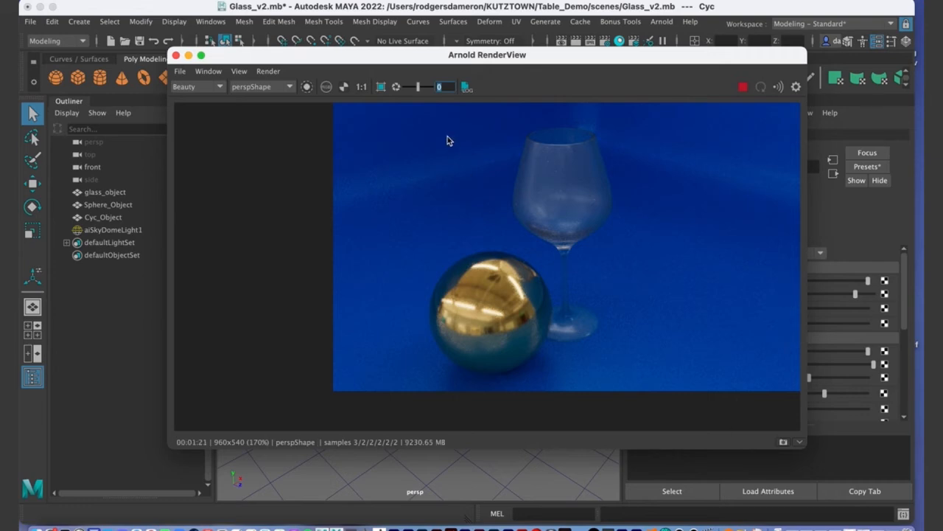
Step: Re-render the wine glass and sphere from a different viewing angle, and put Arnold RenderView away
{"action": "left_click_drag", "start_coordinate": [316, 63], "coordinate": [550, 121]}
{"action": "mouse_move", "coordinate": [339, 348]}
{"action": "left_mouse_down", "text": "alt"}
{"action": "mouse_move", "coordinate": [364, 332]}
{"action": "mouse_move", "coordinate": [335, 344]}
{"action": "mouse_move", "coordinate": [356, 342]}
{"action": "left_mouse_up", "text": "alt"}
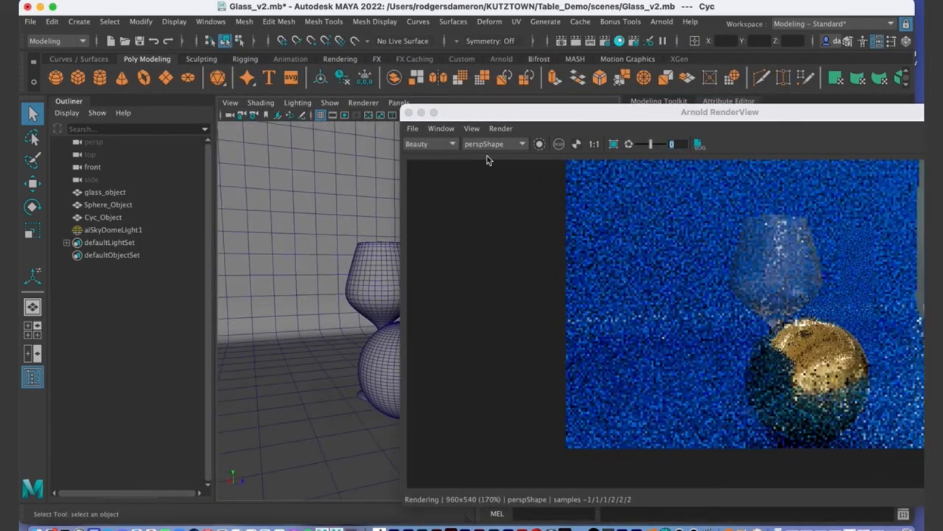
{"action": "left_click_drag", "start_coordinate": [526, 112], "coordinate": [623, 126]}
{"action": "mouse_move", "coordinate": [431, 298]}
{"action": "left_mouse_down", "text": "alt"}
{"action": "mouse_move", "coordinate": [346, 295]}
{"action": "mouse_move", "coordinate": [374, 298]}
{"action": "mouse_move", "coordinate": [305, 326]}
{"action": "mouse_move", "coordinate": [432, 288]}
{"action": "left_mouse_up", "text": "alt"}
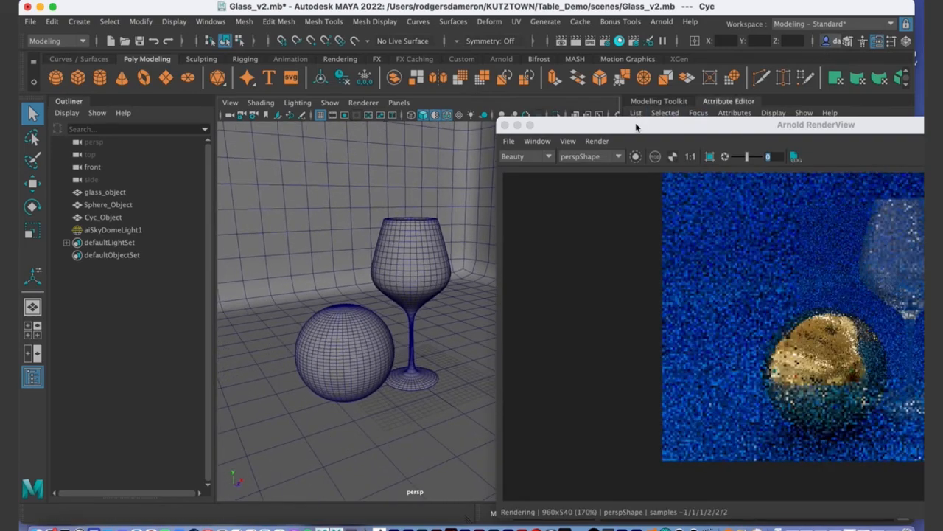
{"action": "left_click_drag", "start_coordinate": [638, 128], "coordinate": [277, 71]}
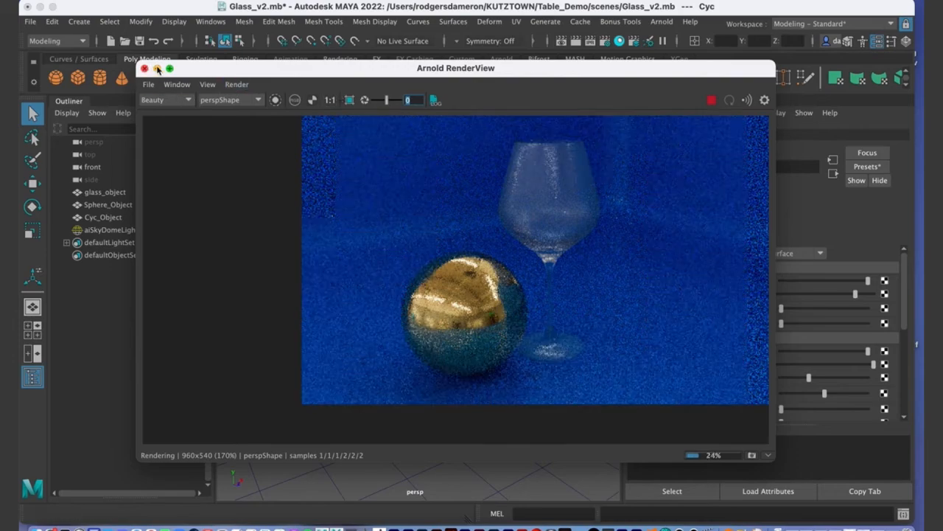
{"action": "left_click", "coordinate": [157, 69]}
Step: Create an Arnold area light and raise it about 25.6 cm above the origin
{"action": "left_click_drag", "start_coordinate": [480, 322], "coordinate": [328, 332], "text": "alt"}
{"action": "right_click_drag", "start_coordinate": [388, 294], "coordinate": [464, 324], "text": "alt"}
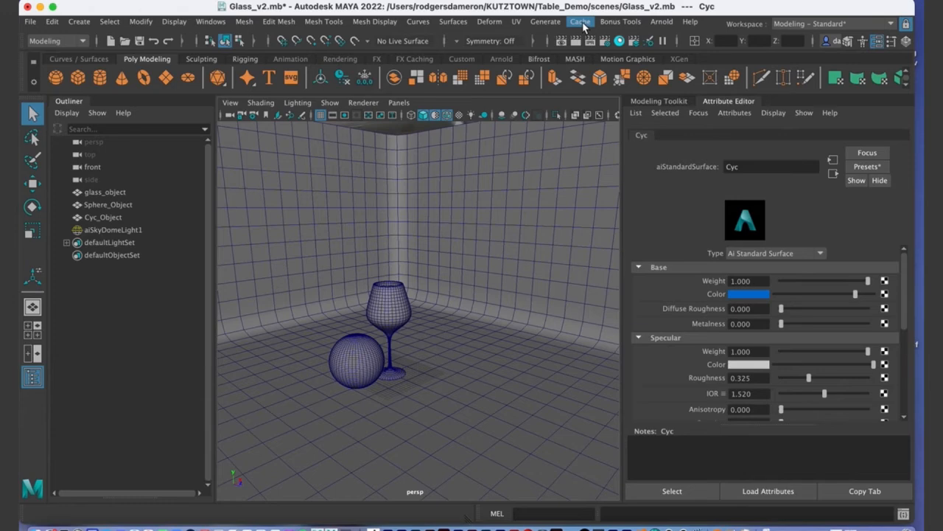
{"action": "right_click_drag", "start_coordinate": [472, 276], "coordinate": [356, 272], "text": "alt"}
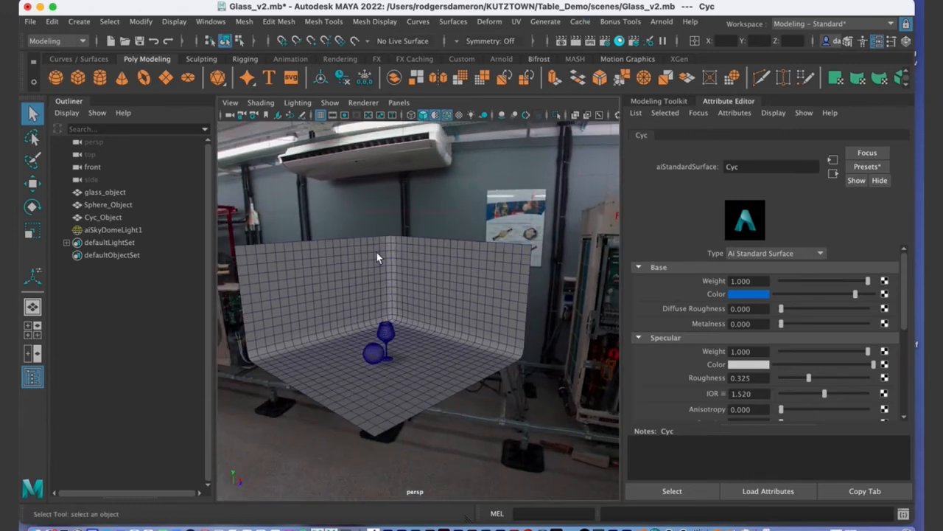
{"action": "right_click_drag", "start_coordinate": [453, 285], "coordinate": [472, 285], "text": "alt"}
{"action": "left_click", "coordinate": [662, 21]}
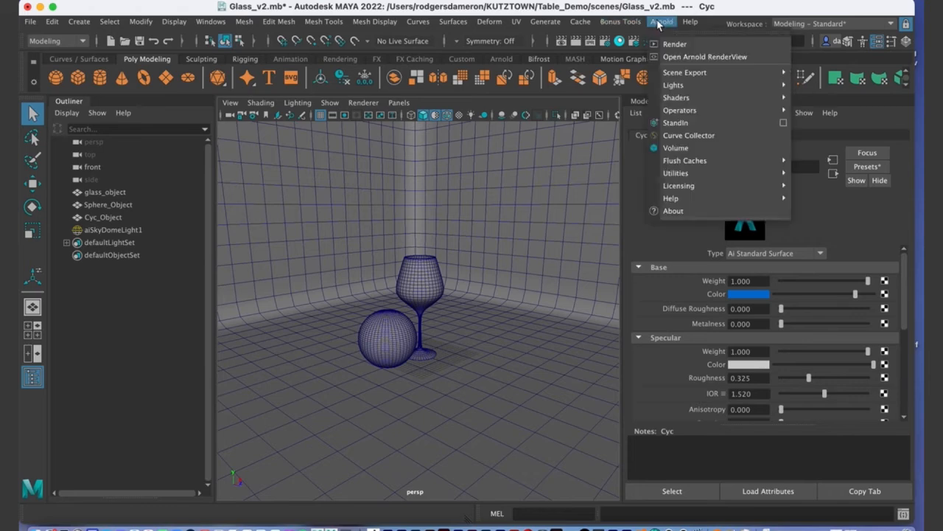
{"action": "mouse_move", "coordinate": [706, 90]}
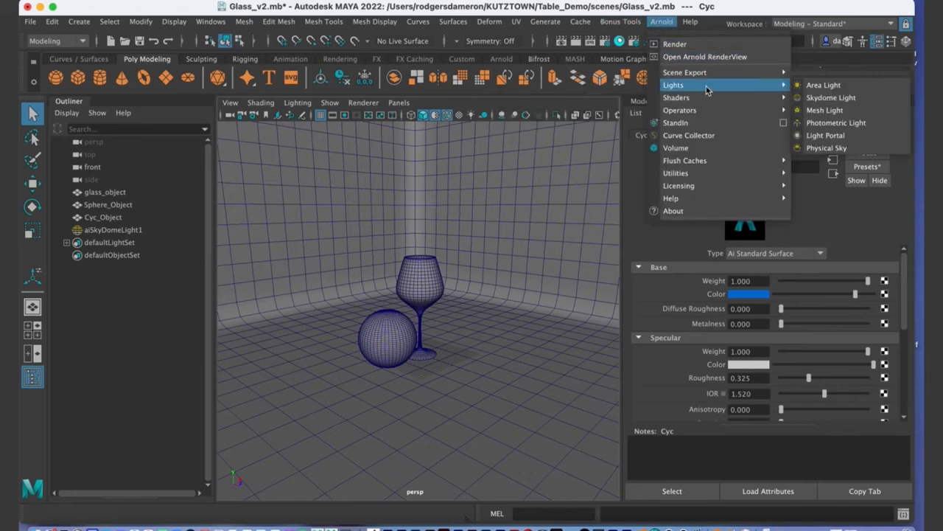
{"action": "left_click", "coordinate": [844, 87]}
{"action": "right_click_drag", "start_coordinate": [464, 317], "coordinate": [377, 337], "text": "alt"}
{"action": "key", "text": "w"}
{"action": "left_click_drag", "start_coordinate": [373, 324], "coordinate": [370, 245]}
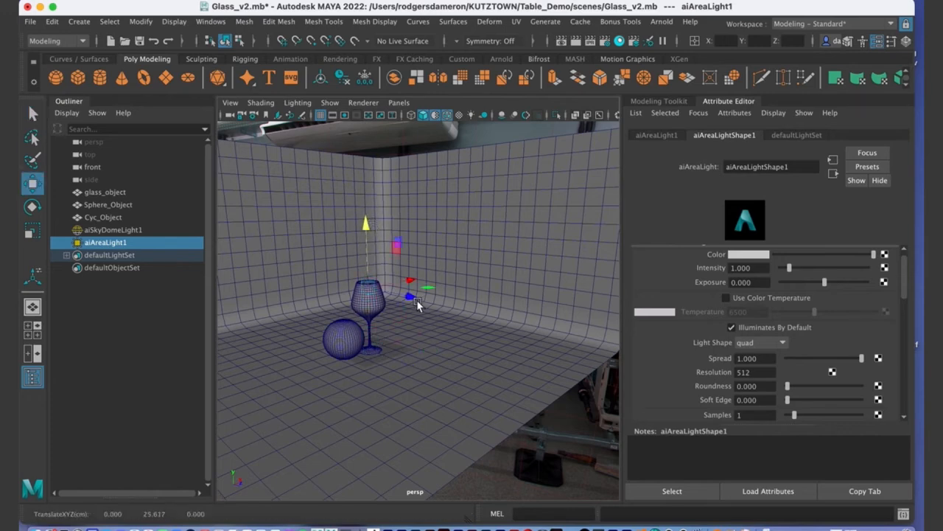
Step: Place the area light beside the wine glass, enlarged and turned to face the objects
{"action": "left_click_drag", "start_coordinate": [483, 333], "coordinate": [443, 341], "text": "alt"}
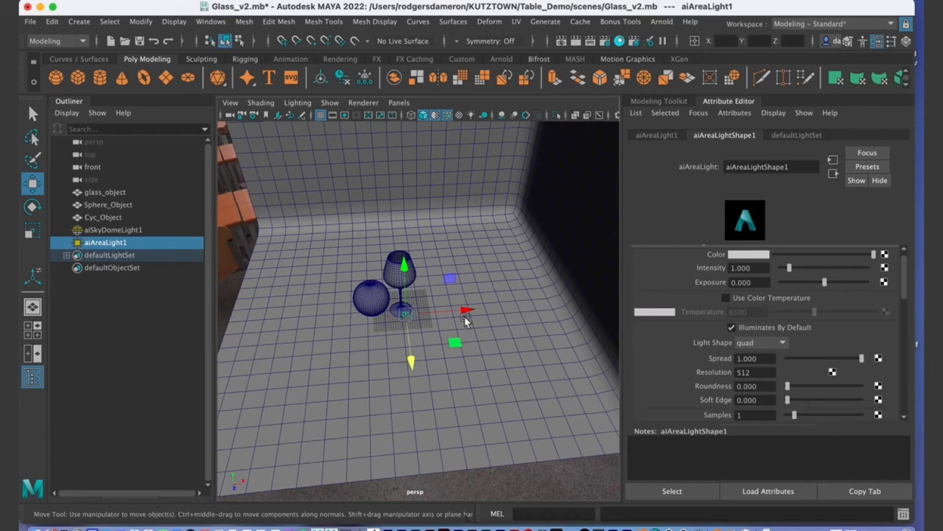
{"action": "left_click_drag", "start_coordinate": [479, 307], "coordinate": [475, 311]}
{"action": "key", "text": "e"}
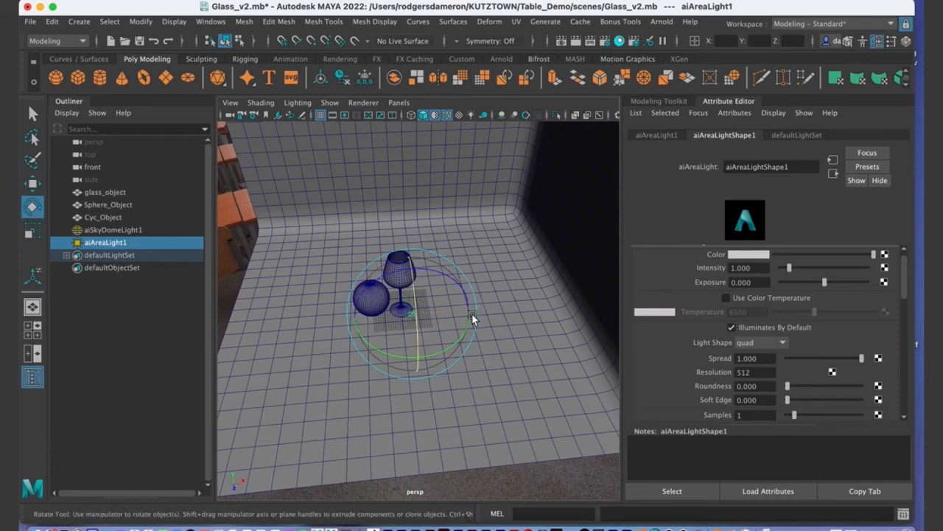
{"action": "key", "text": "r"}
{"action": "left_click_drag", "start_coordinate": [442, 311], "coordinate": [375, 362], "text": "alt"}
{"action": "key", "text": "e"}
{"action": "key", "text": "q"}
{"action": "scroll", "coordinate": [384, 360], "scroll_direction": "up", "scroll_amount": 10}
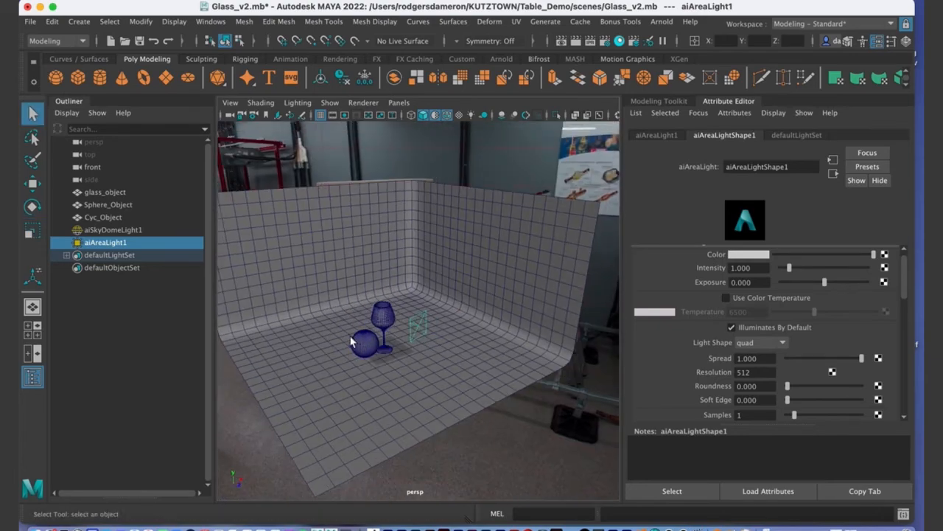
Step: Lower the area light to about the wine glass's height and refine its position and angle toward the glass
{"action": "mouse_move", "coordinate": [493, 369]}
{"action": "left_mouse_down", "text": "alt"}
{"action": "mouse_move", "coordinate": [474, 359]}
{"action": "mouse_move", "coordinate": [480, 376]}
{"action": "left_mouse_up", "text": "alt"}
{"action": "key", "text": "w"}
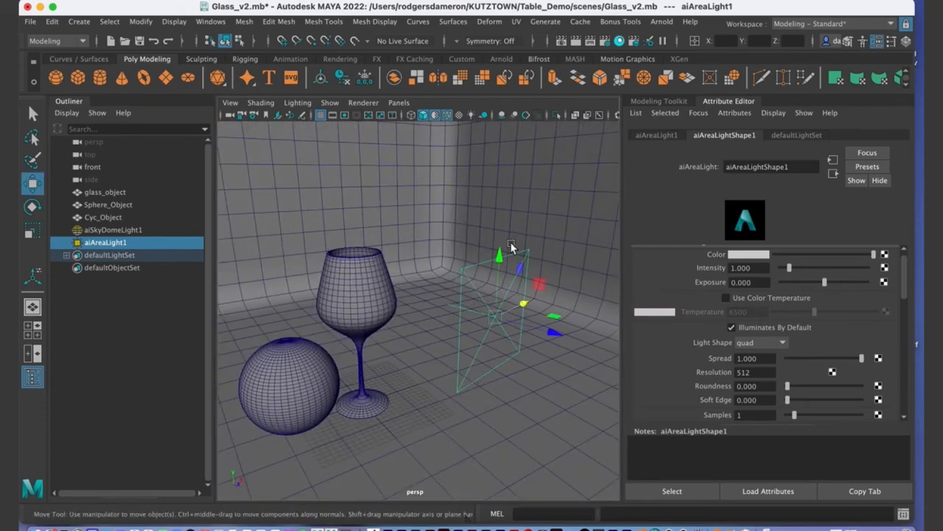
{"action": "left_click_drag", "start_coordinate": [498, 258], "coordinate": [501, 289]}
{"action": "right_click_drag", "start_coordinate": [509, 298], "coordinate": [342, 331], "text": "alt"}
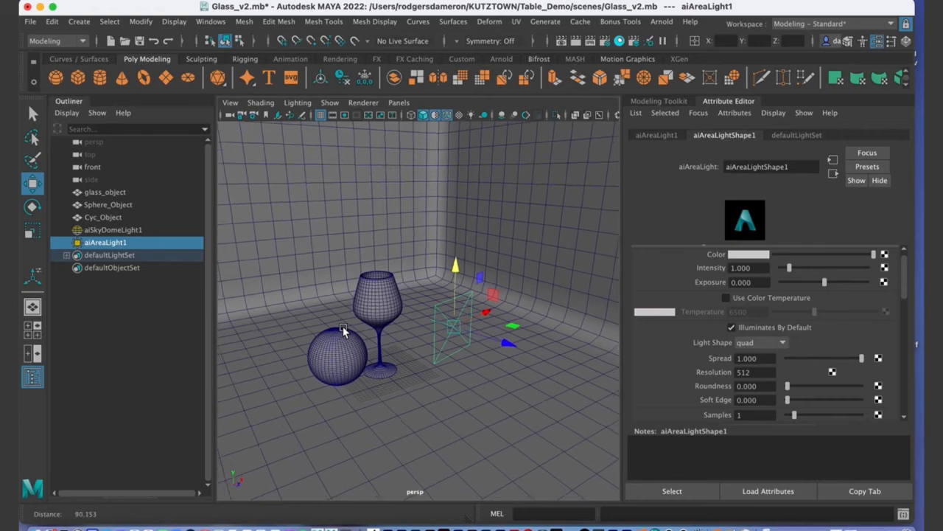
{"action": "left_click_drag", "start_coordinate": [343, 330], "coordinate": [381, 371], "text": "alt"}
{"action": "left_click_drag", "start_coordinate": [520, 319], "coordinate": [496, 303], "text": "alt"}
{"action": "mouse_move", "coordinate": [495, 302]}
{"action": "left_mouse_down", "text": "alt"}
{"action": "mouse_move", "coordinate": [477, 323]}
{"action": "mouse_move", "coordinate": [505, 320]}
{"action": "mouse_move", "coordinate": [499, 285]}
{"action": "mouse_move", "coordinate": [487, 301]}
{"action": "left_mouse_up", "text": "alt"}
{"action": "key", "text": "e"}
{"action": "key", "text": "w"}
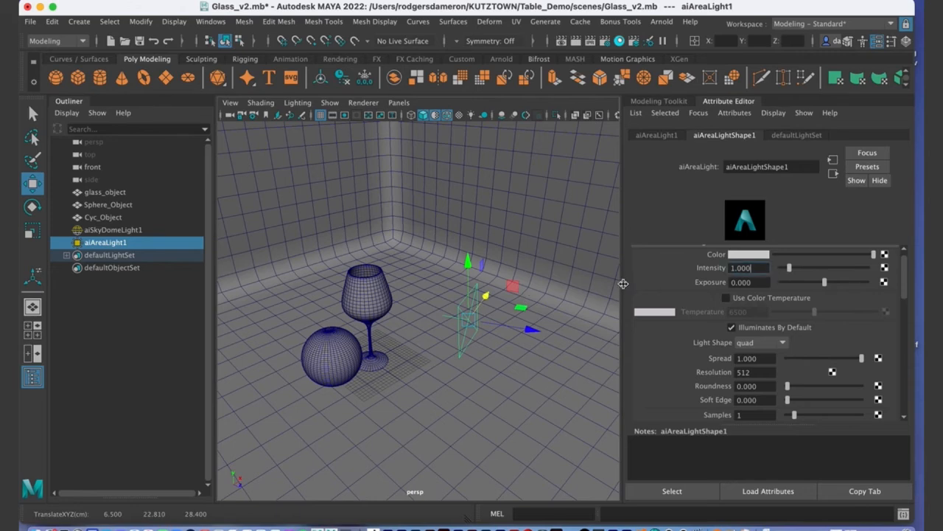
Step: Set the area light's intensity to 2500 and exposure to 1.119, and enable its color temperature at 6478
{"action": "type", "text": "2500"}
{"action": "key", "text": "Return"}
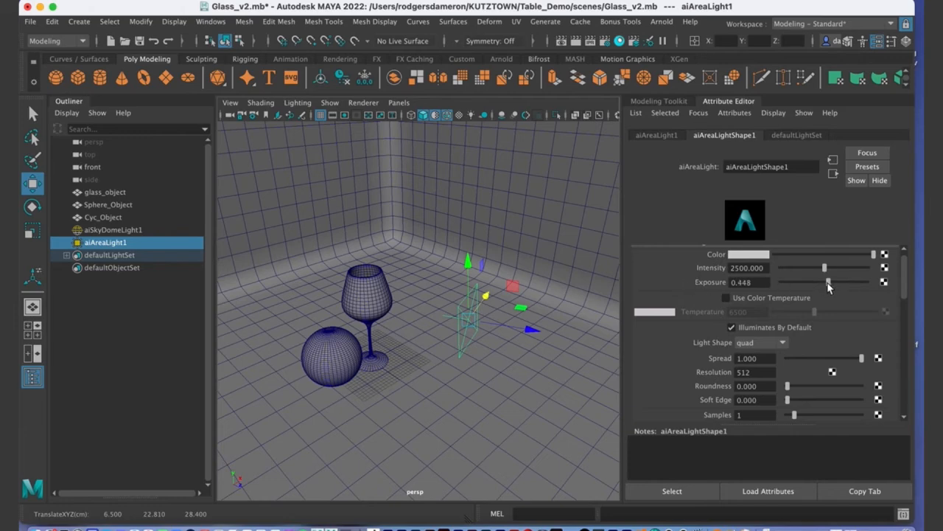
{"action": "left_click_drag", "start_coordinate": [543, 361], "coordinate": [535, 358], "text": "alt"}
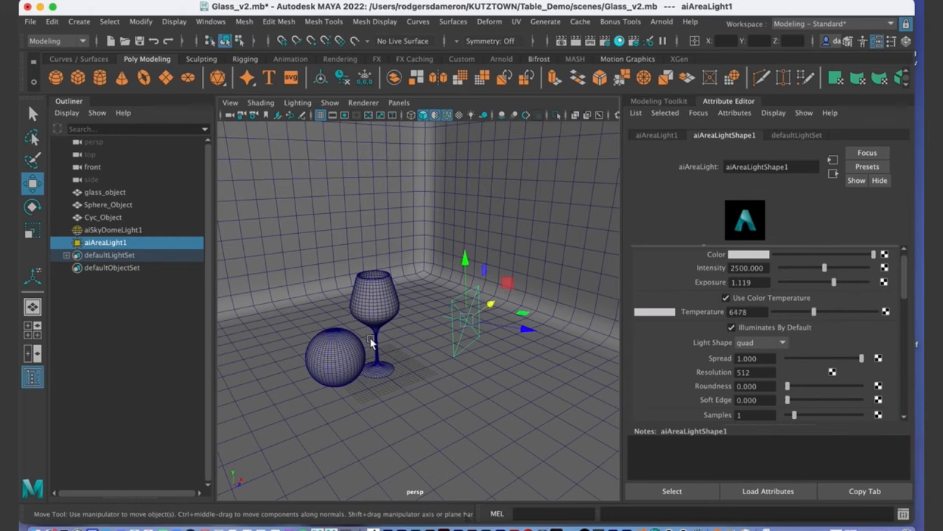
Step: Render the wine glass and sphere with the area light in Arnold RenderView, and put the render window away
{"action": "left_click_drag", "start_coordinate": [371, 341], "coordinate": [406, 339], "text": "alt"}
{"action": "right_click_drag", "start_coordinate": [406, 339], "coordinate": [432, 335], "text": "alt"}
{"action": "left_click_drag", "start_coordinate": [432, 335], "coordinate": [420, 329], "text": "alt"}
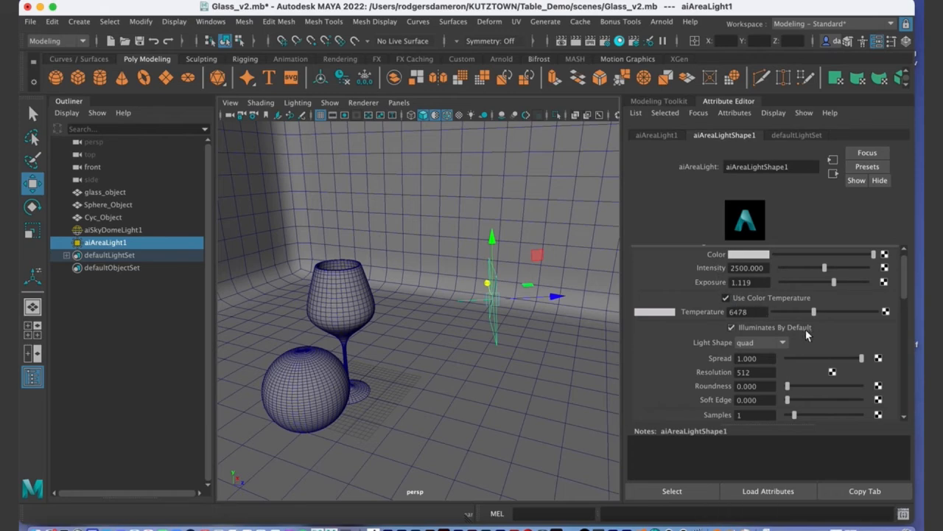
{"action": "mouse_move", "coordinate": [353, 352]}
{"action": "left_mouse_down", "text": "alt"}
{"action": "mouse_move", "coordinate": [372, 351]}
{"action": "mouse_move", "coordinate": [356, 348]}
{"action": "left_mouse_up", "text": "alt"}
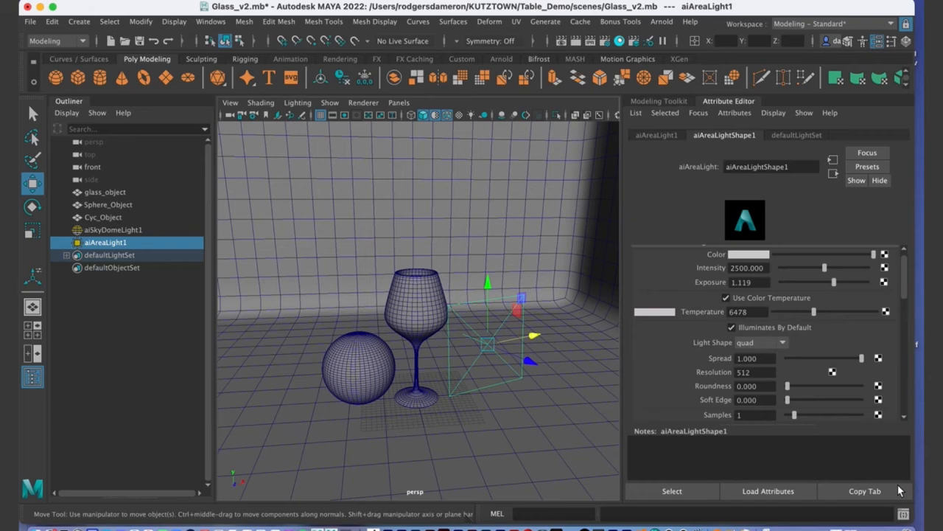
{"action": "left_click", "coordinate": [894, 516]}
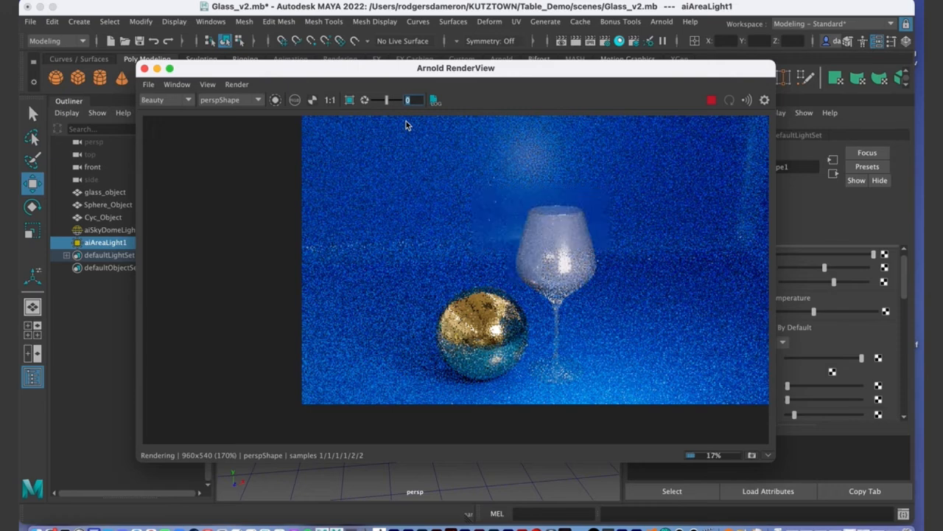
{"action": "left_click_drag", "start_coordinate": [362, 73], "coordinate": [248, 103]}
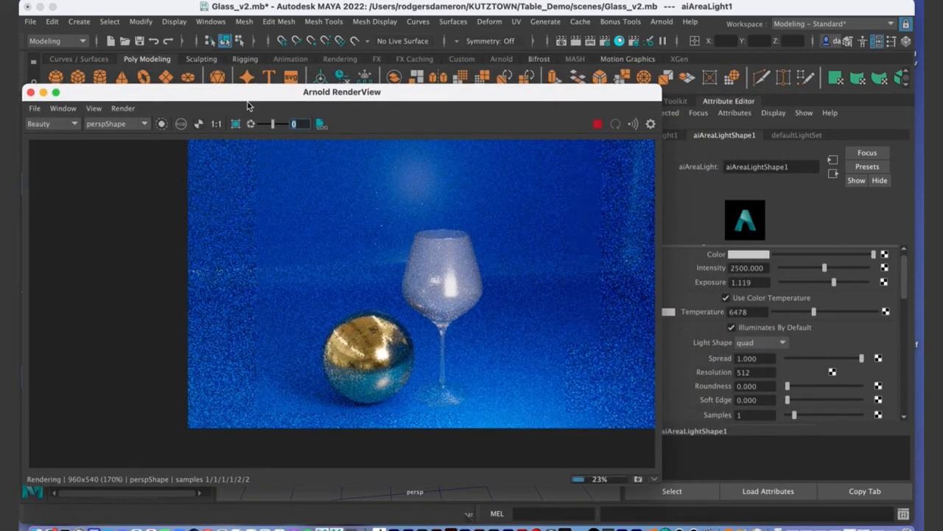
{"action": "left_click_drag", "start_coordinate": [248, 103], "coordinate": [294, 114]}
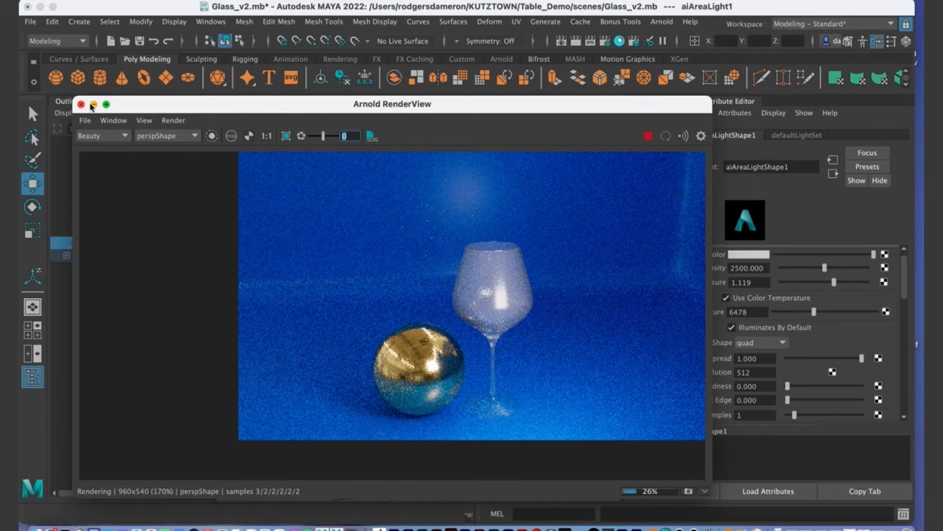
{"action": "left_click", "coordinate": [93, 104]}
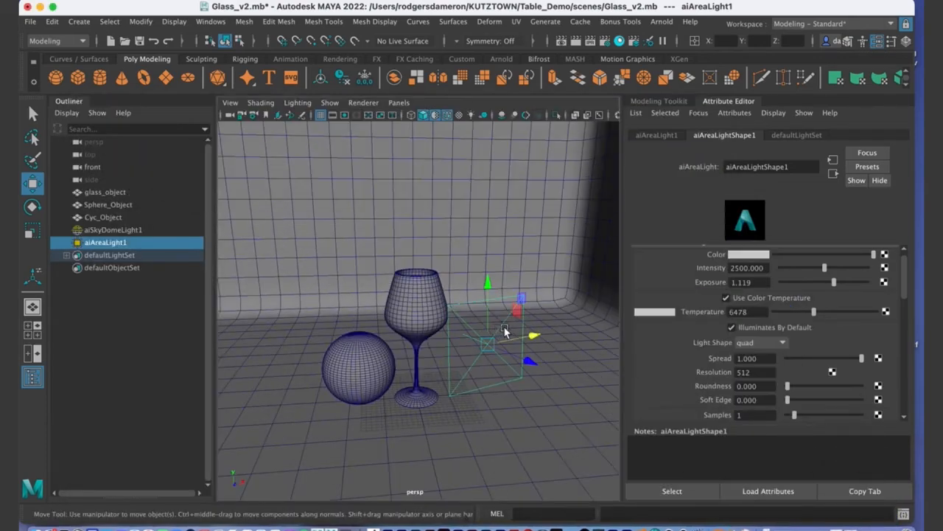
Step: Raise the area light slightly beside the wine glass and leave the Move tool
{"action": "left_click_drag", "start_coordinate": [476, 340], "coordinate": [492, 352], "text": "alt"}
{"action": "left_click_drag", "start_coordinate": [490, 296], "coordinate": [481, 284]}
{"action": "left_click_drag", "start_coordinate": [452, 331], "coordinate": [413, 344], "text": "alt"}
{"action": "key", "text": "q"}
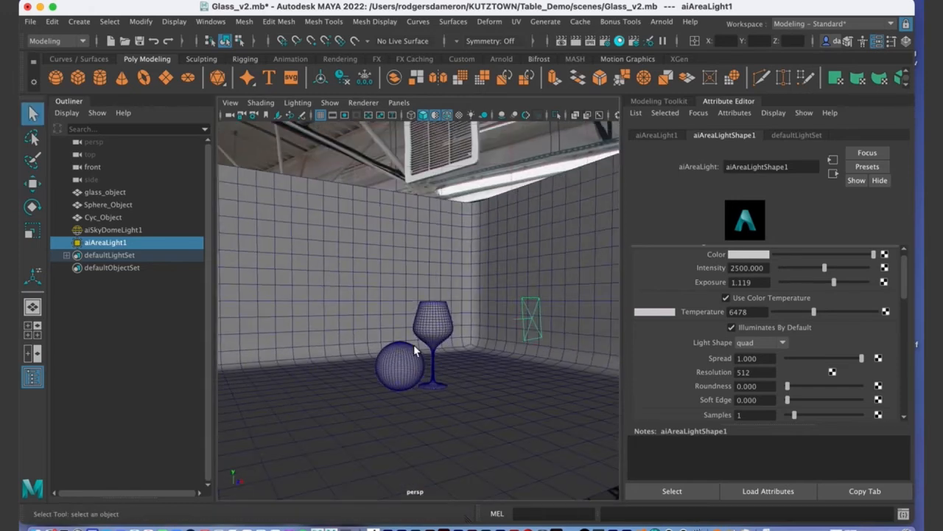
Step: Reduce the sky-dome light's intensity to 1.25
{"action": "right_click_drag", "start_coordinate": [414, 344], "coordinate": [507, 346], "text": "alt"}
{"action": "left_click_drag", "start_coordinate": [508, 346], "coordinate": [430, 330], "text": "alt"}
{"action": "right_click_drag", "start_coordinate": [430, 330], "coordinate": [345, 318], "text": "alt"}
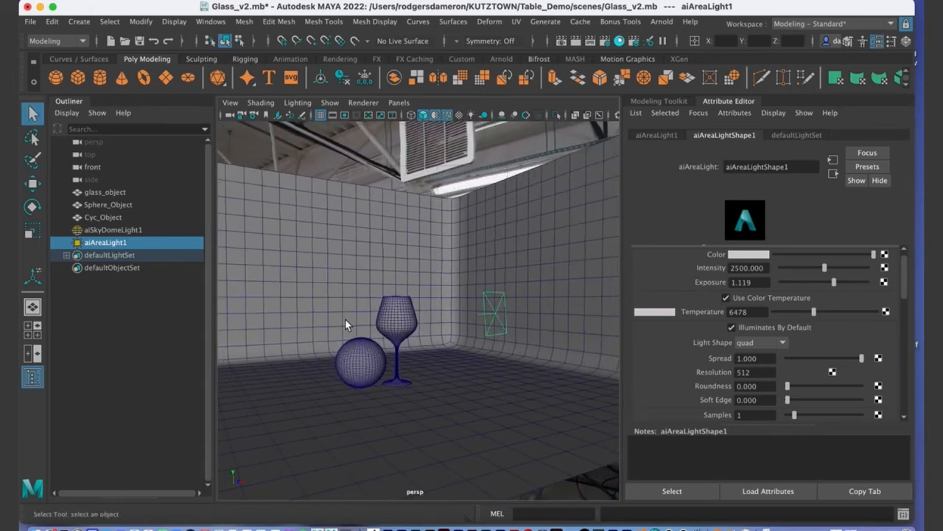
{"action": "left_click", "coordinate": [411, 162]}
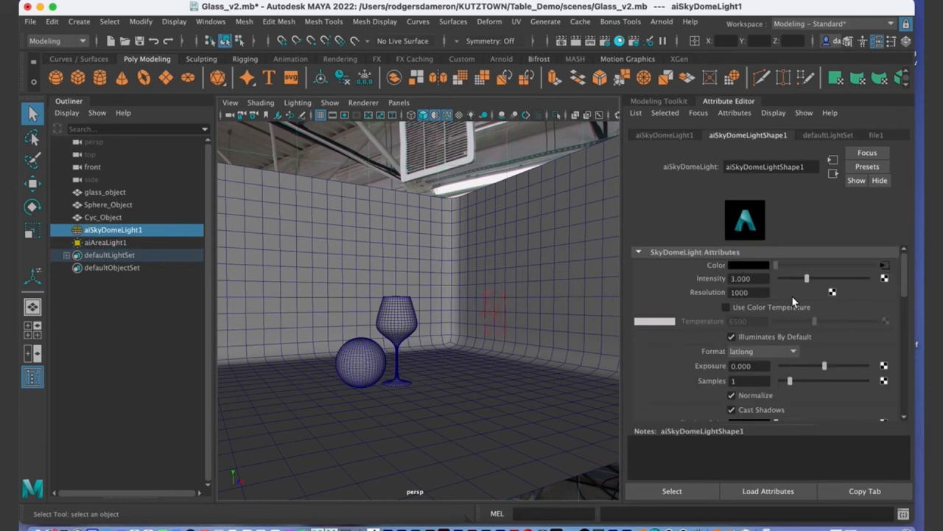
{"action": "right_click_drag", "start_coordinate": [386, 186], "coordinate": [290, 232], "text": "alt"}
{"action": "left_click_drag", "start_coordinate": [362, 249], "coordinate": [485, 267], "text": "alt"}
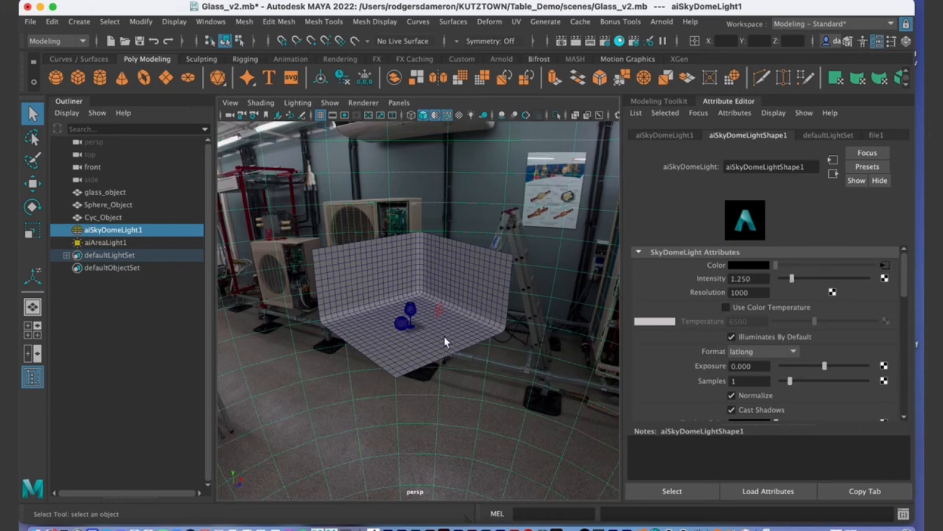
Step: Examine the wine glass, sphere and area light against the cyc from several distances and angles
{"action": "middle_click_drag", "start_coordinate": [444, 335], "coordinate": [461, 370], "text": "alt"}
{"action": "right_click_drag", "start_coordinate": [350, 361], "coordinate": [516, 379], "text": "alt"}
{"action": "middle_click_drag", "start_coordinate": [517, 379], "coordinate": [470, 250], "text": "alt"}
{"action": "left_click_drag", "start_coordinate": [474, 354], "coordinate": [465, 320], "text": "alt"}
{"action": "middle_click_drag", "start_coordinate": [465, 320], "coordinate": [468, 265], "text": "alt"}
{"action": "right_click_drag", "start_coordinate": [467, 294], "coordinate": [510, 328], "text": "alt"}
{"action": "left_click_drag", "start_coordinate": [505, 247], "coordinate": [484, 349], "text": "alt"}
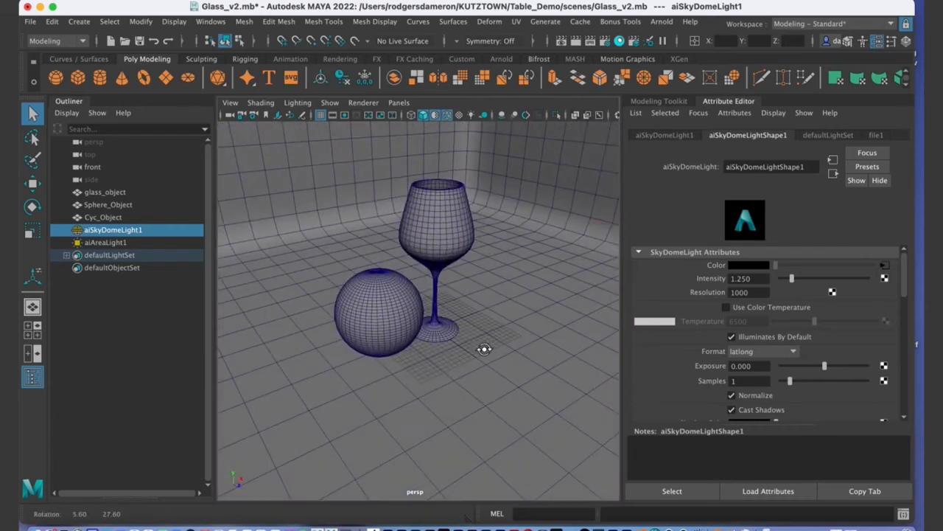
{"action": "middle_click_drag", "start_coordinate": [516, 301], "coordinate": [480, 350], "text": "alt"}
{"action": "right_click_drag", "start_coordinate": [480, 299], "coordinate": [394, 288], "text": "alt"}
{"action": "left_click_drag", "start_coordinate": [394, 288], "coordinate": [394, 282], "text": "alt"}
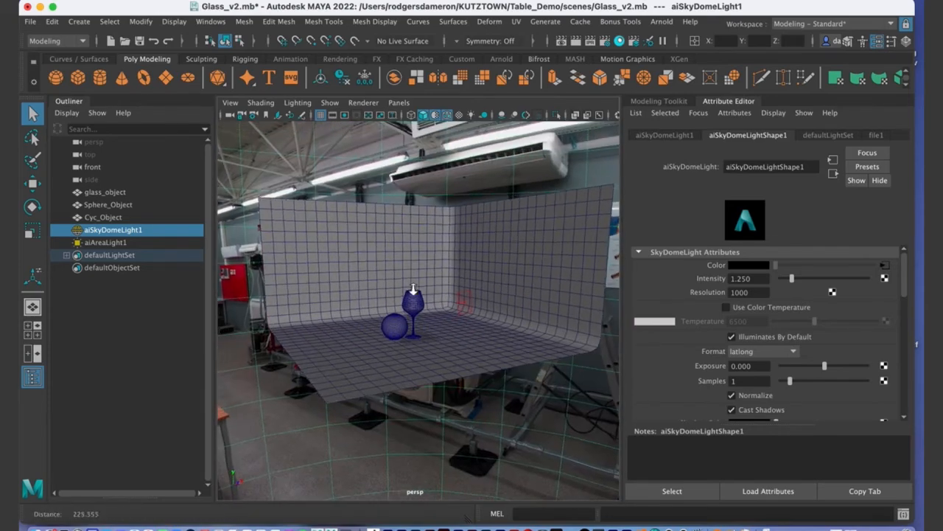
{"action": "right_click_drag", "start_coordinate": [394, 284], "coordinate": [489, 333], "text": "alt"}
{"action": "middle_click_drag", "start_coordinate": [452, 325], "coordinate": [449, 333], "text": "alt"}
{"action": "left_click_drag", "start_coordinate": [449, 332], "coordinate": [411, 329], "text": "alt"}
{"action": "right_click_drag", "start_coordinate": [410, 329], "coordinate": [443, 341], "text": "alt"}
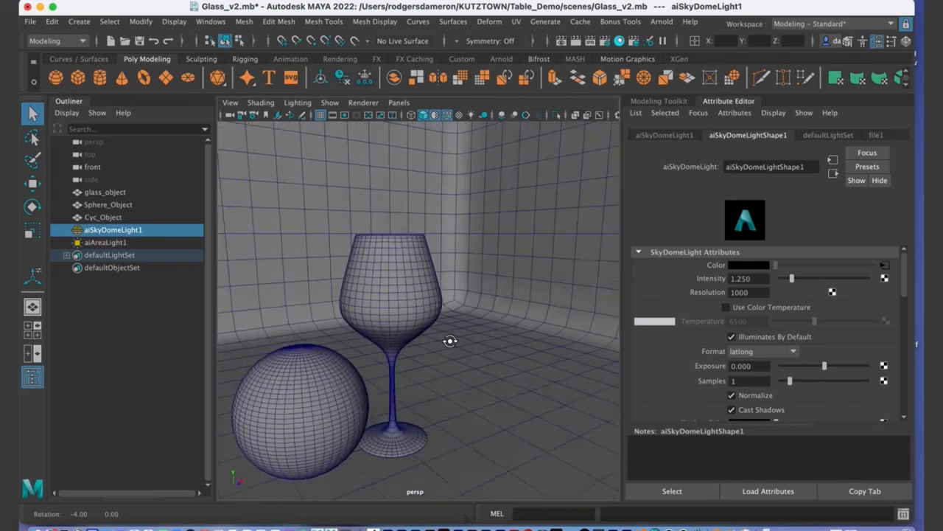
{"action": "left_click_drag", "start_coordinate": [442, 342], "coordinate": [443, 358], "text": "alt"}
{"action": "middle_click_drag", "start_coordinate": [442, 353], "coordinate": [440, 324], "text": "alt"}
{"action": "right_click_drag", "start_coordinate": [439, 325], "coordinate": [244, 314], "text": "alt"}
{"action": "left_click_drag", "start_coordinate": [560, 346], "coordinate": [496, 377], "text": "alt"}
{"action": "right_click_drag", "start_coordinate": [497, 376], "coordinate": [516, 377], "text": "alt"}
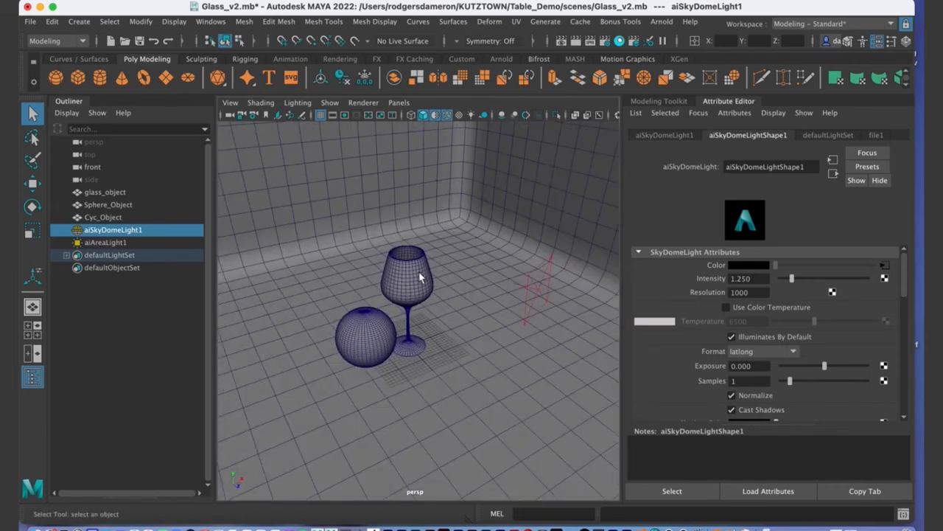
Step: Move the wine glass slightly along its X axis, away from the sphere and towards the area light
{"action": "left_click", "coordinate": [417, 300]}
{"action": "key", "text": "w"}
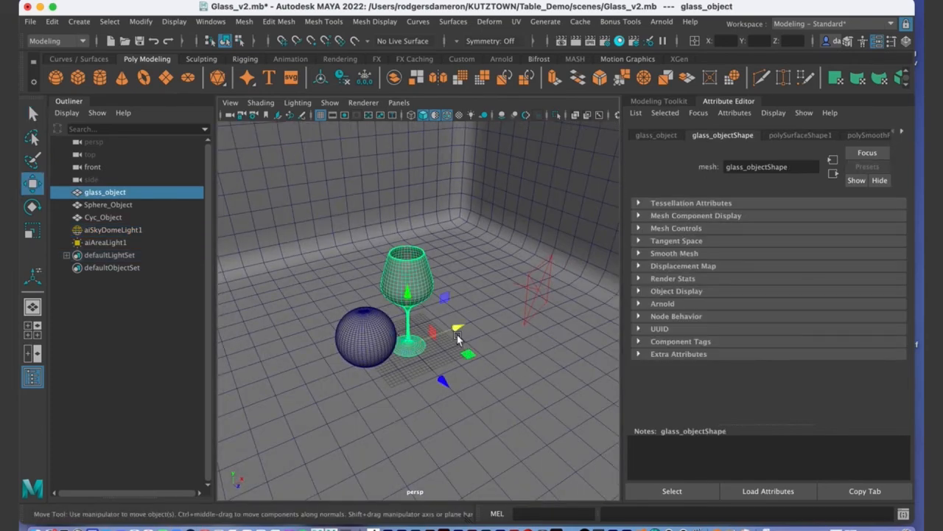
{"action": "left_click_drag", "start_coordinate": [457, 330], "coordinate": [463, 328]}
Step: Lower the sphere slightly towards the cyc floor in the front view, and return to the perspective view
{"action": "left_click", "coordinate": [391, 351]}
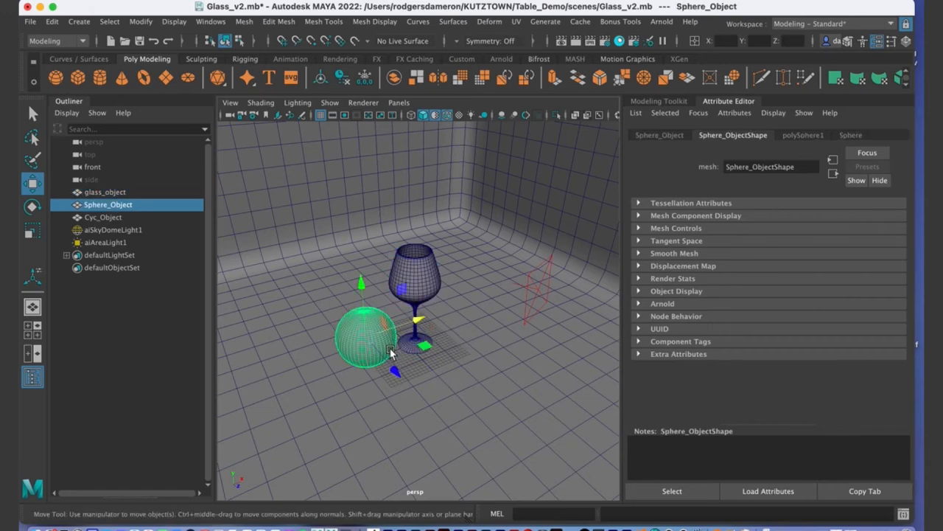
{"action": "key", "text": "r"}
{"action": "key", "text": "w"}
{"action": "left_click_drag", "start_coordinate": [436, 368], "coordinate": [409, 346], "text": "alt"}
{"action": "key", "text": "space"}
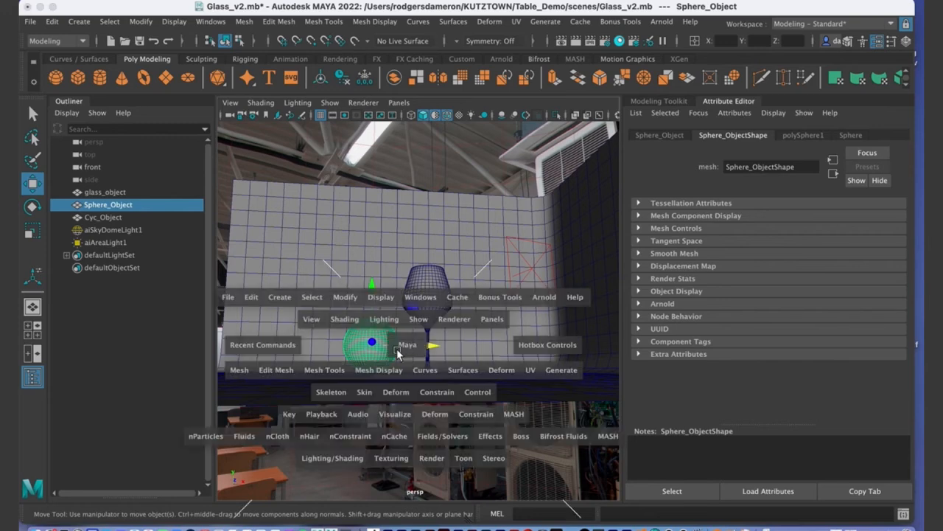
{"action": "key", "text": "space"}
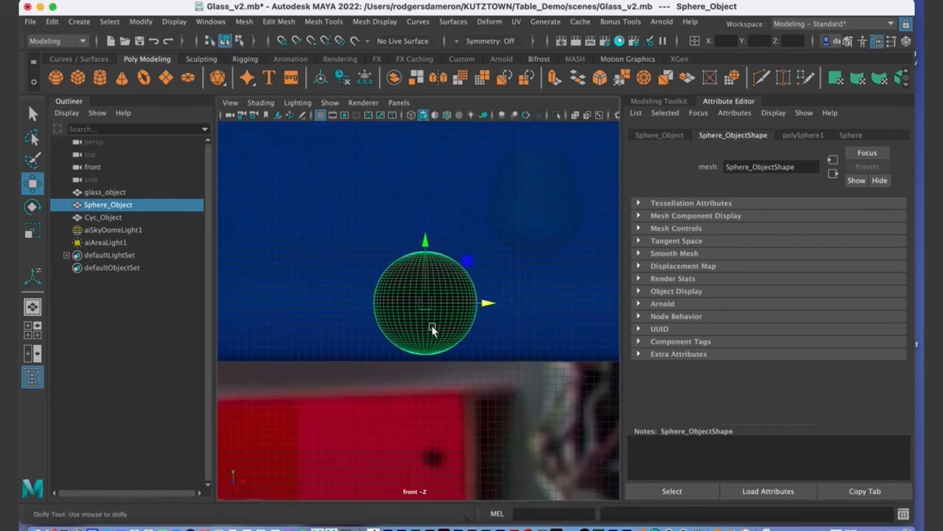
{"action": "mouse_move", "coordinate": [428, 245]}
{"action": "left_mouse_down"}
{"action": "mouse_move", "coordinate": [426, 238]}
{"action": "mouse_move", "coordinate": [426, 252]}
{"action": "left_mouse_up"}
{"action": "key", "text": "space"}
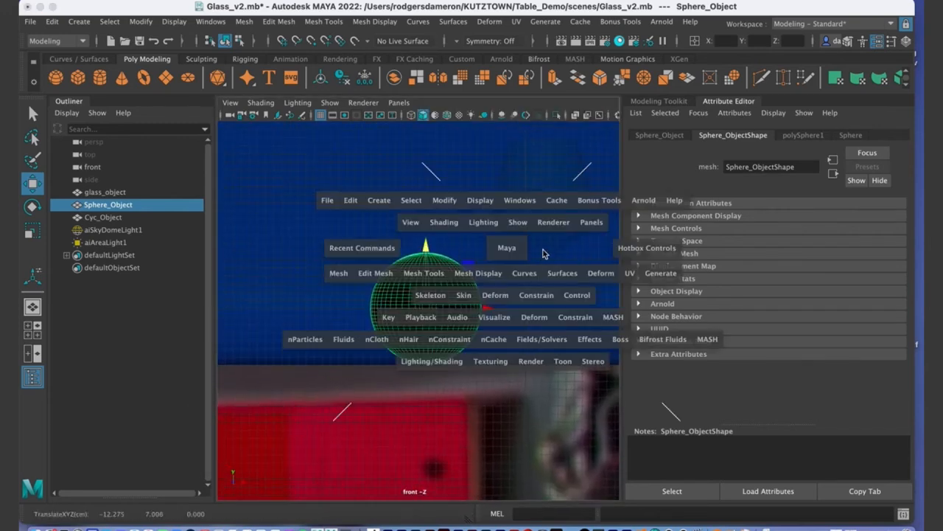
{"action": "key", "text": "space"}
{"action": "key", "text": "space"}
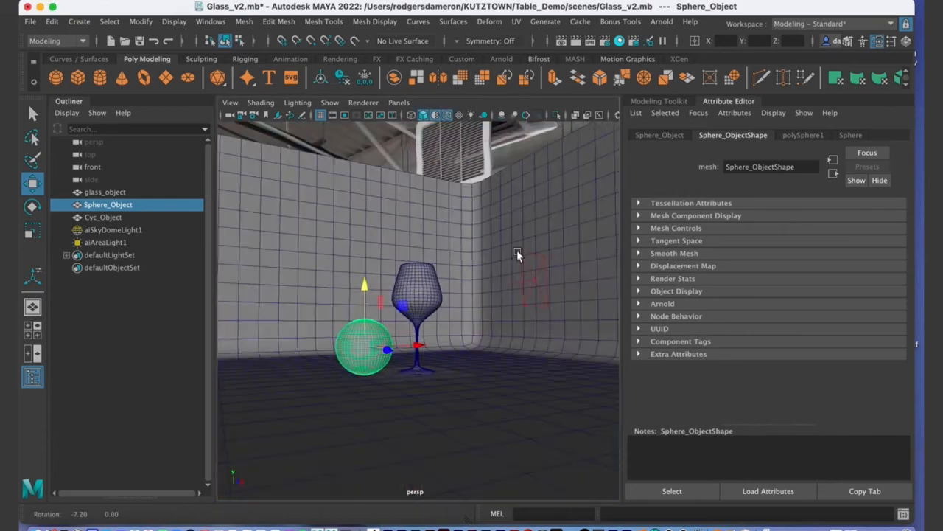
Step: Bring up the Arnold render beside the viewport and reframe the camera closer on the sphere and wine glass
{"action": "right_click_drag", "start_coordinate": [521, 263], "coordinate": [418, 292], "text": "alt"}
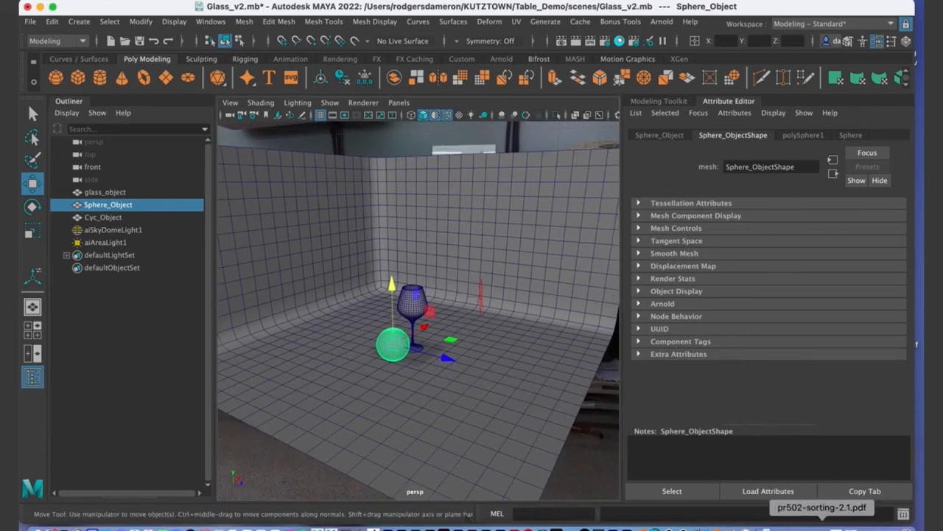
{"action": "left_click", "coordinate": [890, 525]}
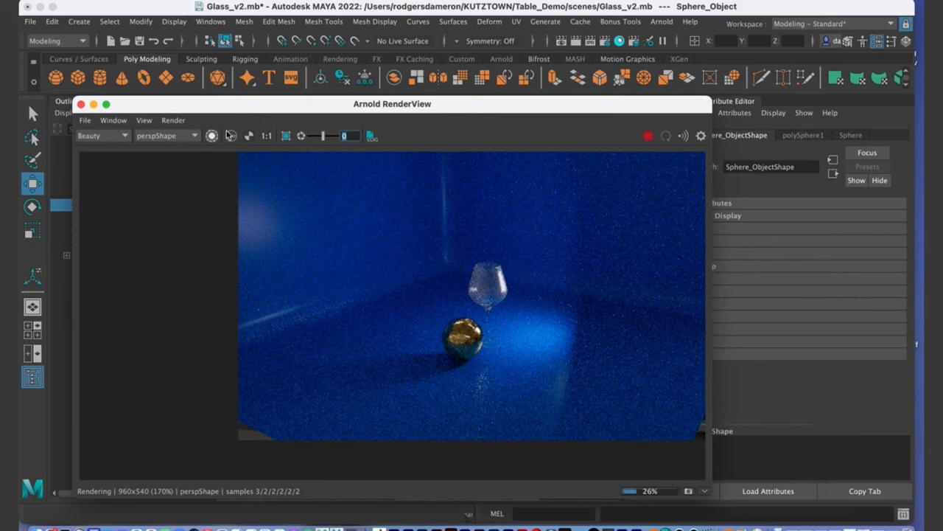
{"action": "left_click_drag", "start_coordinate": [161, 107], "coordinate": [616, 288]}
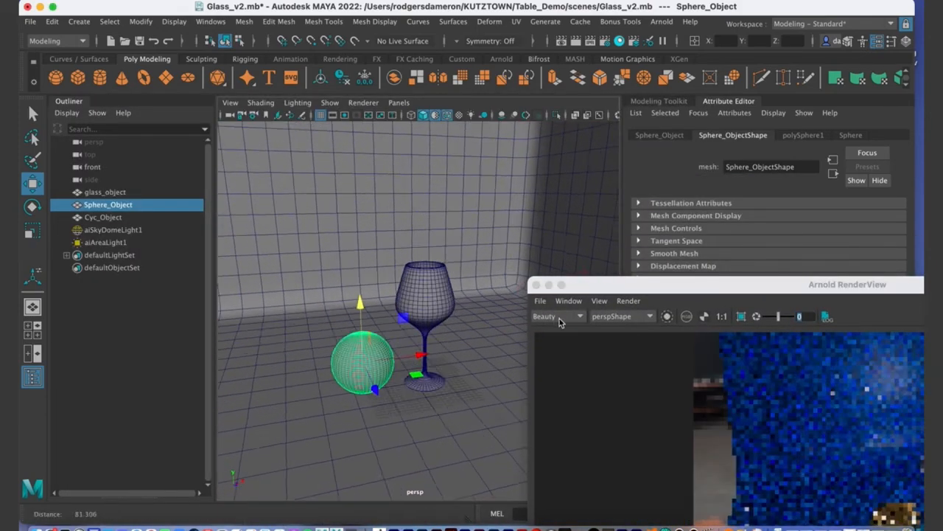
{"action": "right_click_drag", "start_coordinate": [398, 347], "coordinate": [465, 347], "text": "alt"}
{"action": "left_click_drag", "start_coordinate": [465, 348], "coordinate": [476, 343], "text": "alt"}
{"action": "middle_click_drag", "start_coordinate": [477, 344], "coordinate": [431, 249], "text": "alt"}
{"action": "right_click_drag", "start_coordinate": [415, 303], "coordinate": [377, 303], "text": "alt"}
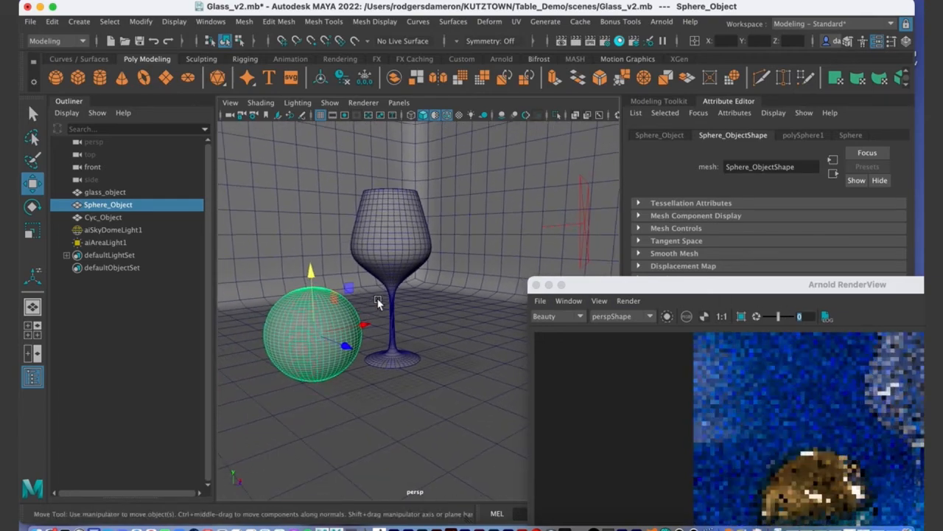
{"action": "left_click_drag", "start_coordinate": [377, 303], "coordinate": [411, 316], "text": "alt"}
{"action": "middle_click_drag", "start_coordinate": [411, 317], "coordinate": [453, 308], "text": "alt"}
Step: Inspect the close-up render of the sphere and wine glass, and put the render window away
{"action": "left_click_drag", "start_coordinate": [671, 287], "coordinate": [332, 84]}
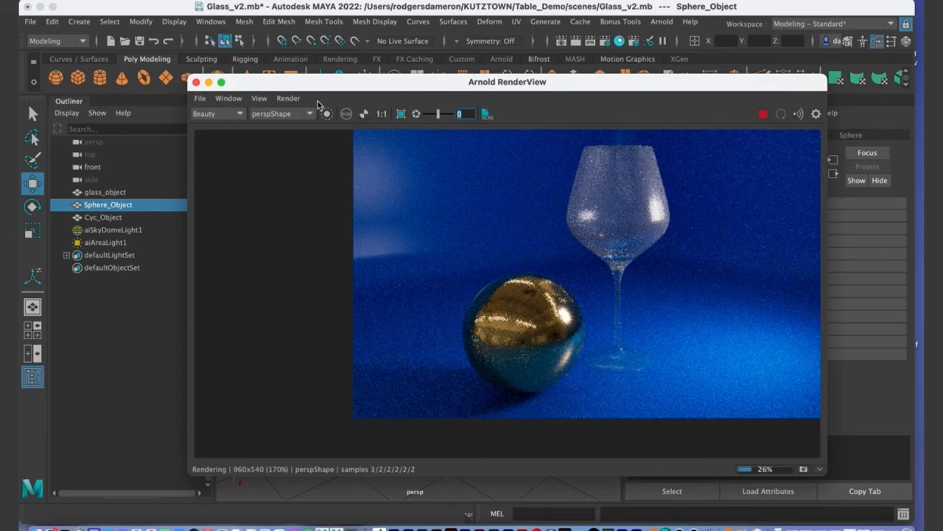
{"action": "left_click_drag", "start_coordinate": [301, 95], "coordinate": [267, 177]}
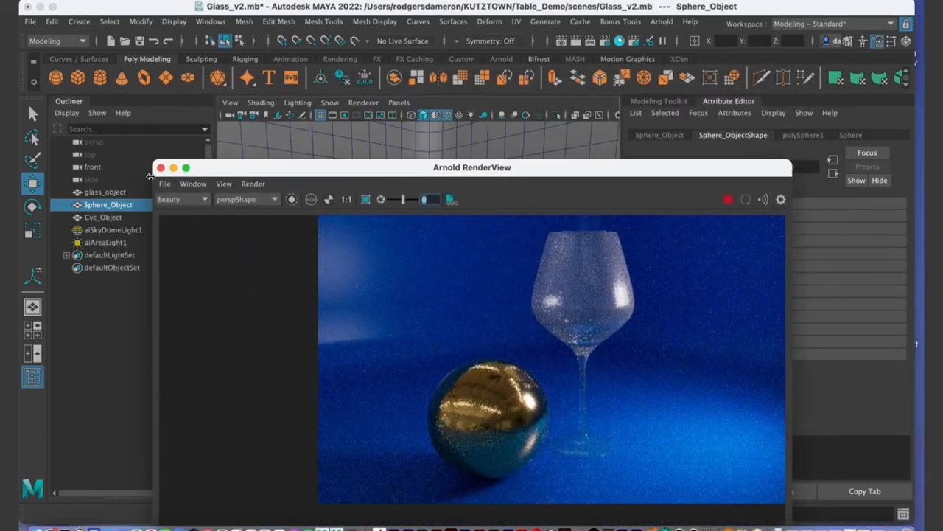
{"action": "left_click", "coordinate": [172, 168]}
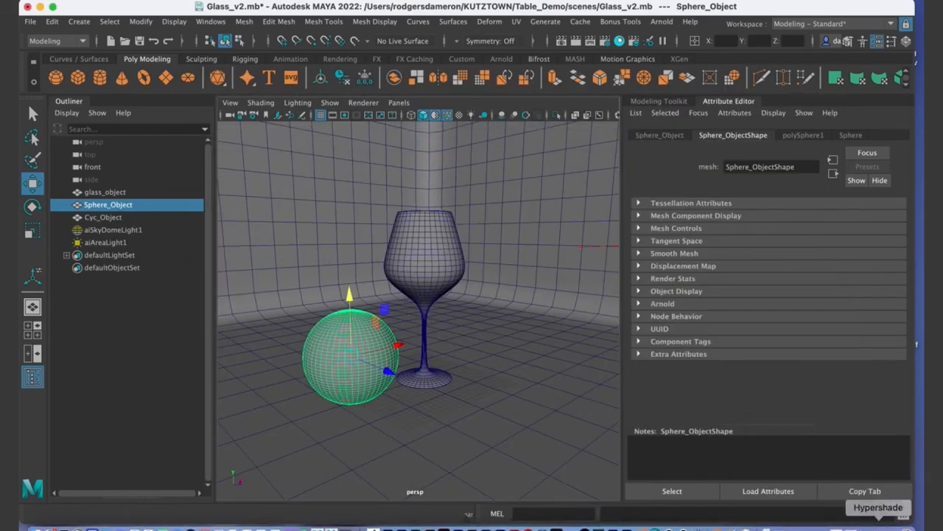
Step: Replace the Glass material's settings with the Glass preset in Hypershade
{"action": "left_click", "coordinate": [878, 524]}
{"action": "left_click_drag", "start_coordinate": [529, 174], "coordinate": [149, 69]}
{"action": "scroll", "coordinate": [807, 221], "scroll_direction": "down", "scroll_amount": 1}
{"action": "scroll", "coordinate": [789, 207], "scroll_direction": "up", "scroll_amount": 1}
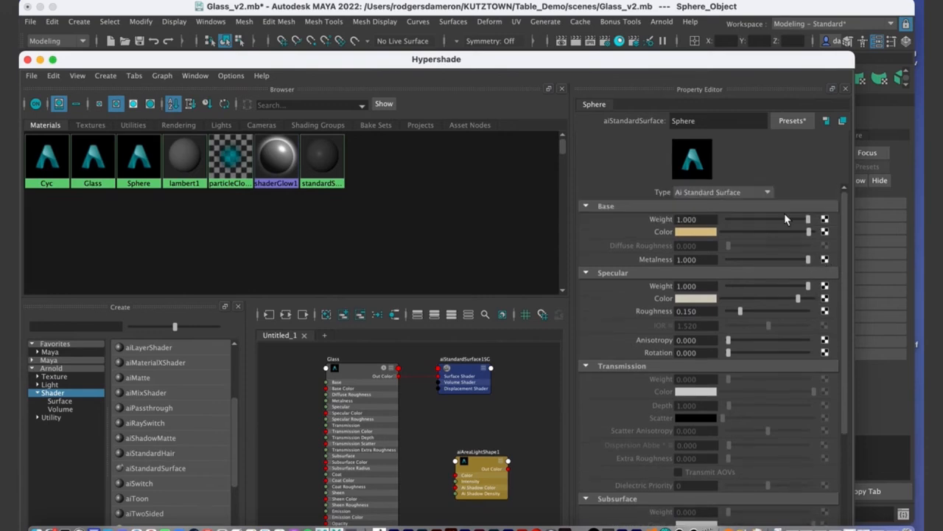
{"action": "left_click", "coordinate": [89, 169]}
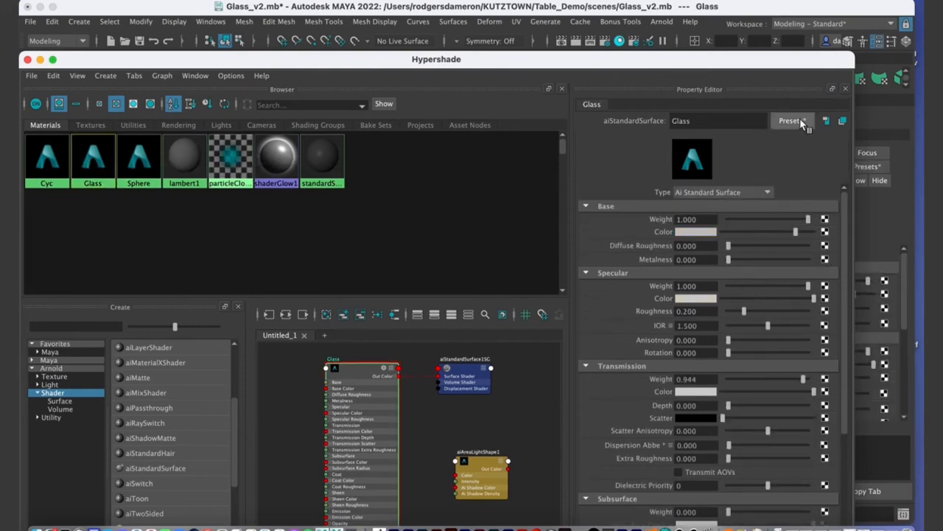
{"action": "left_click", "coordinate": [802, 122]}
{"action": "mouse_move", "coordinate": [811, 280]}
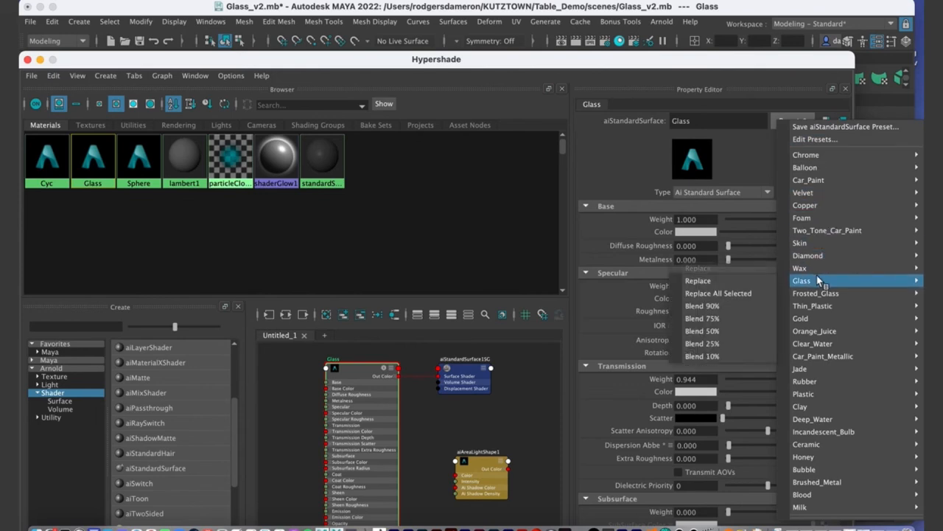
{"action": "left_click", "coordinate": [738, 282]}
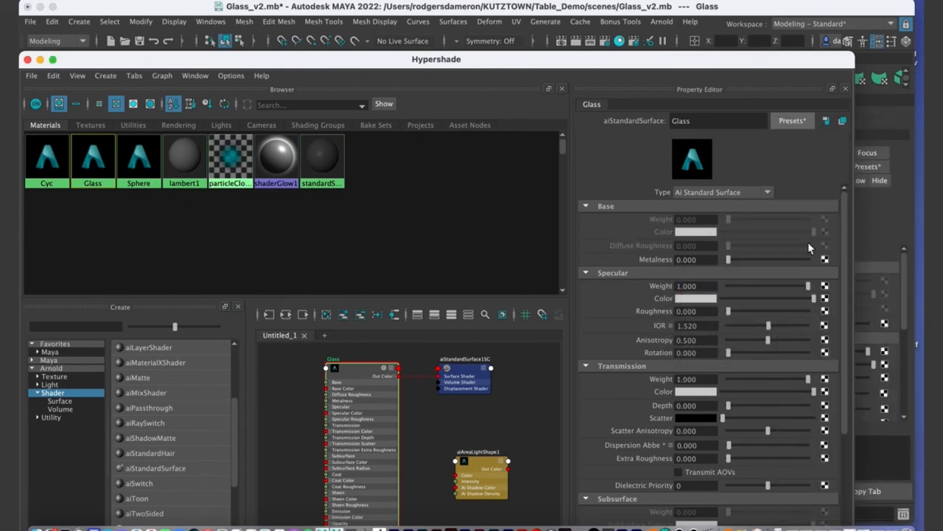
Step: Reapply the Glass preset to the Glass material
{"action": "double_click", "coordinate": [183, 63]}
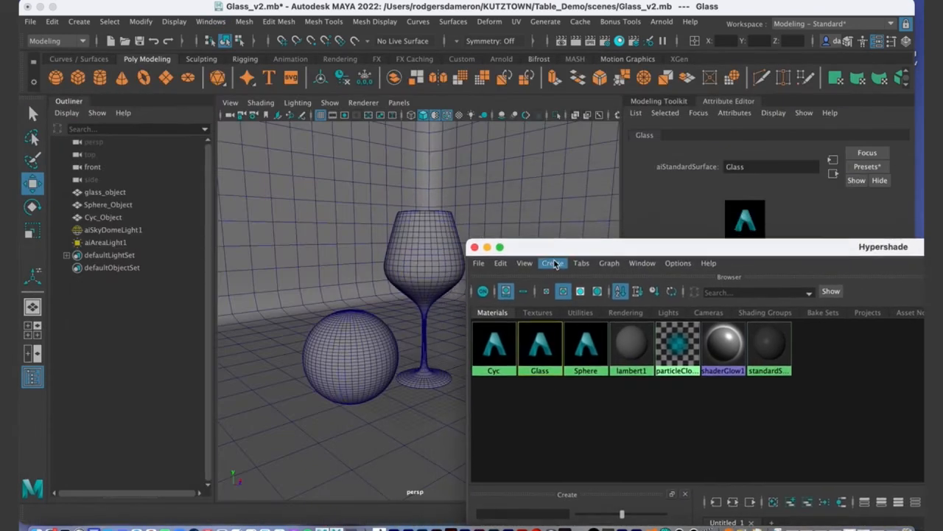
{"action": "double_click", "coordinate": [577, 249]}
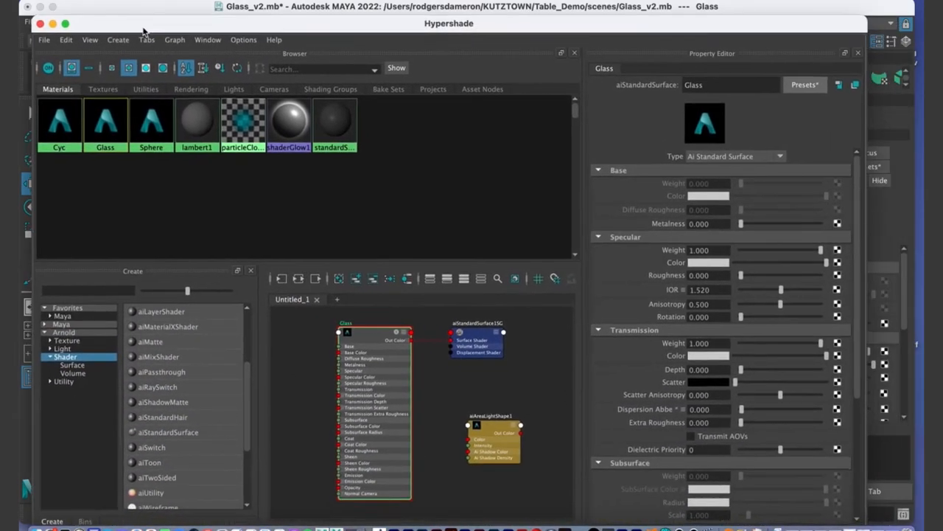
{"action": "left_click", "coordinate": [803, 86]}
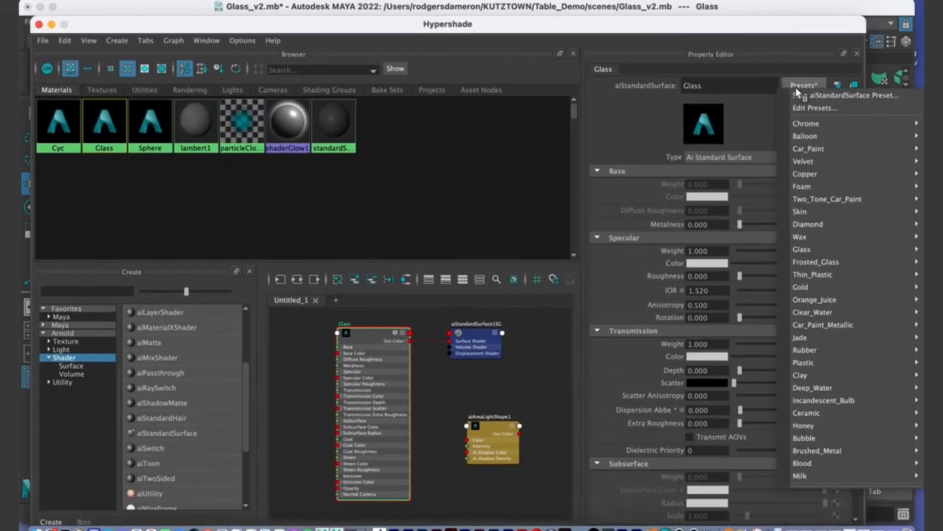
{"action": "mouse_move", "coordinate": [820, 249]}
{"action": "left_click", "coordinate": [737, 249]}
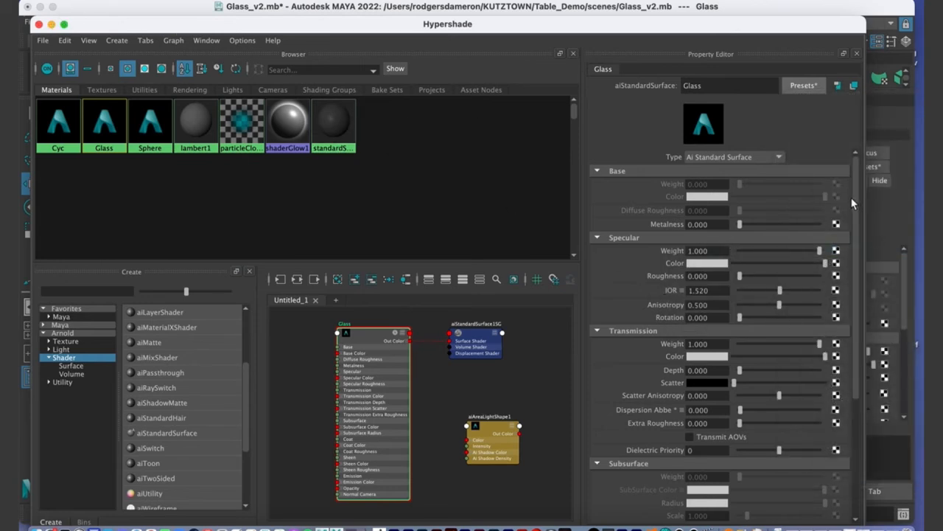
Step: Set the Glass material's transmission weight to 0.880 and put Hypershade away
{"action": "scroll", "coordinate": [855, 202], "scroll_direction": "down", "scroll_amount": 3}
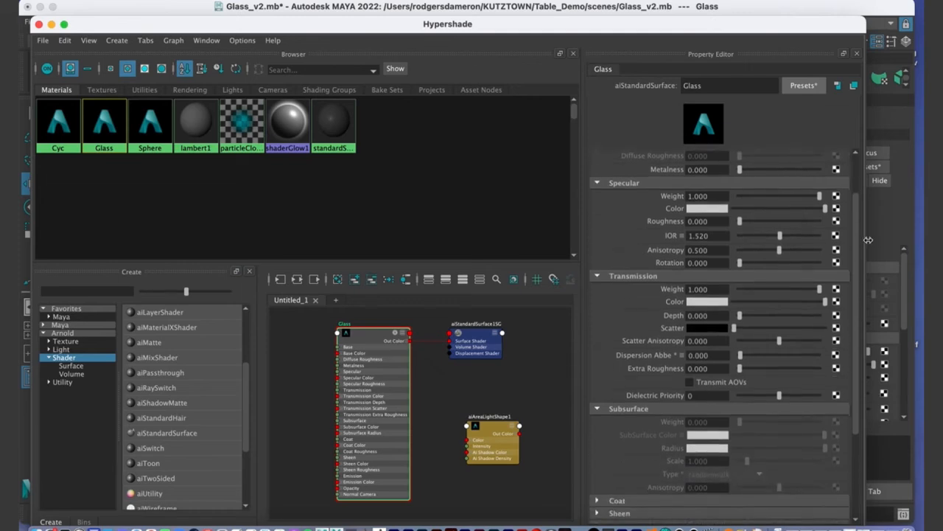
{"action": "scroll", "coordinate": [855, 272], "scroll_direction": "up", "scroll_amount": 2}
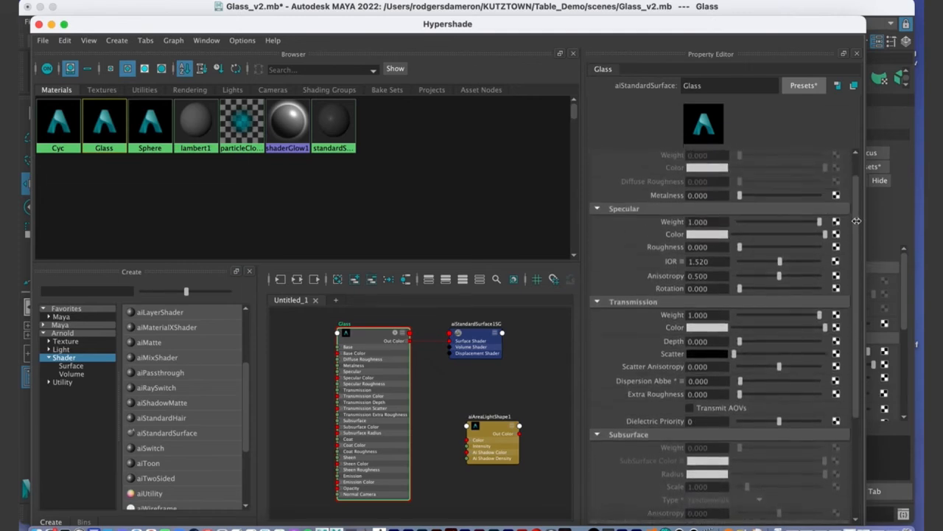
{"action": "left_click_drag", "start_coordinate": [96, 34], "coordinate": [133, 19]}
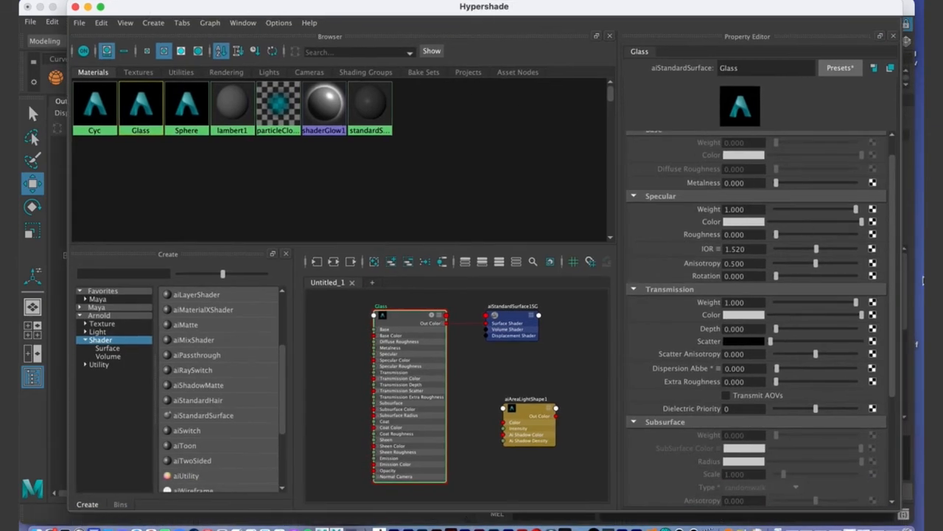
{"action": "scroll", "coordinate": [889, 306], "scroll_direction": "down", "scroll_amount": 1}
{"action": "scroll", "coordinate": [893, 301], "scroll_direction": "up", "scroll_amount": 2}
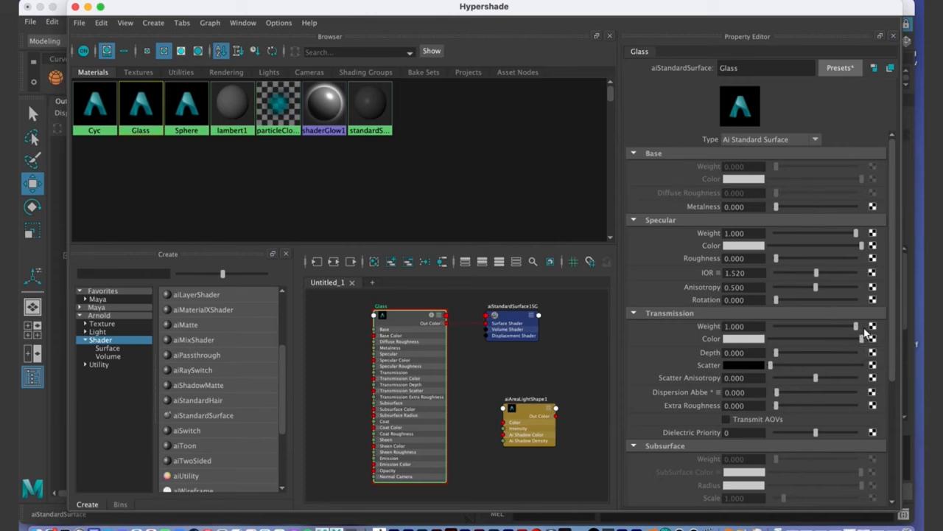
{"action": "left_click_drag", "start_coordinate": [856, 328], "coordinate": [692, 329]}
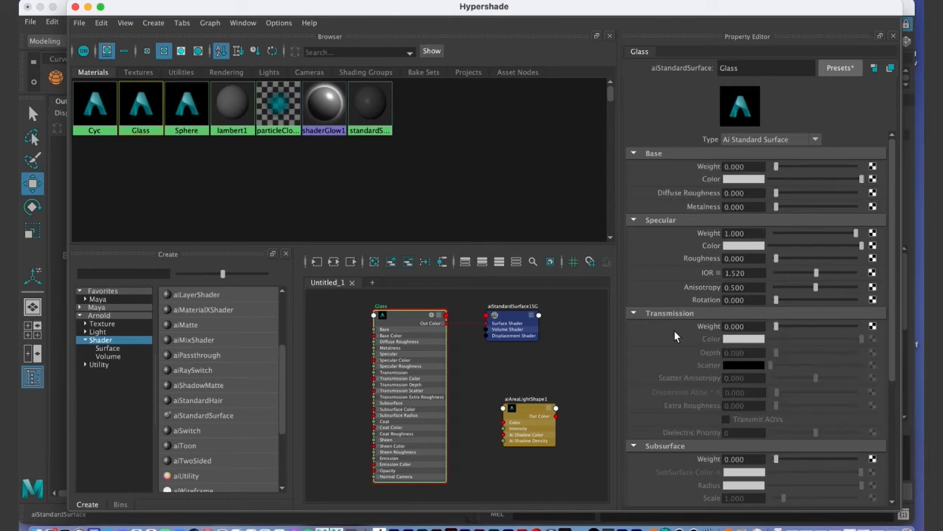
{"action": "left_click_drag", "start_coordinate": [779, 330], "coordinate": [860, 327]}
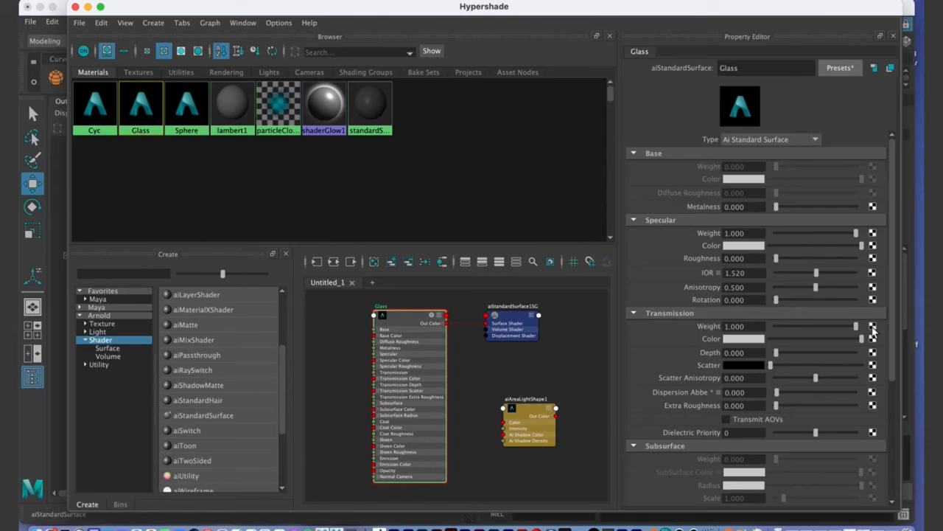
{"action": "left_click_drag", "start_coordinate": [857, 332], "coordinate": [847, 334]}
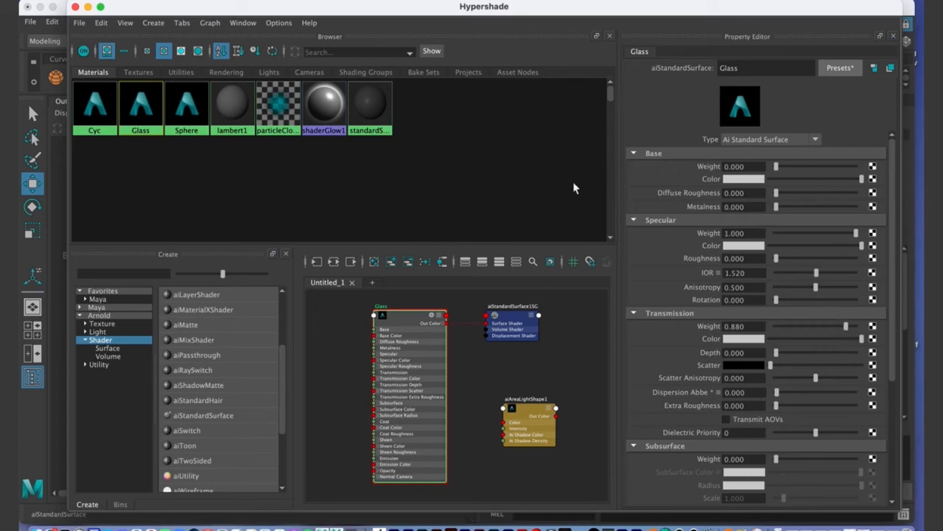
{"action": "left_click", "coordinate": [88, 7]}
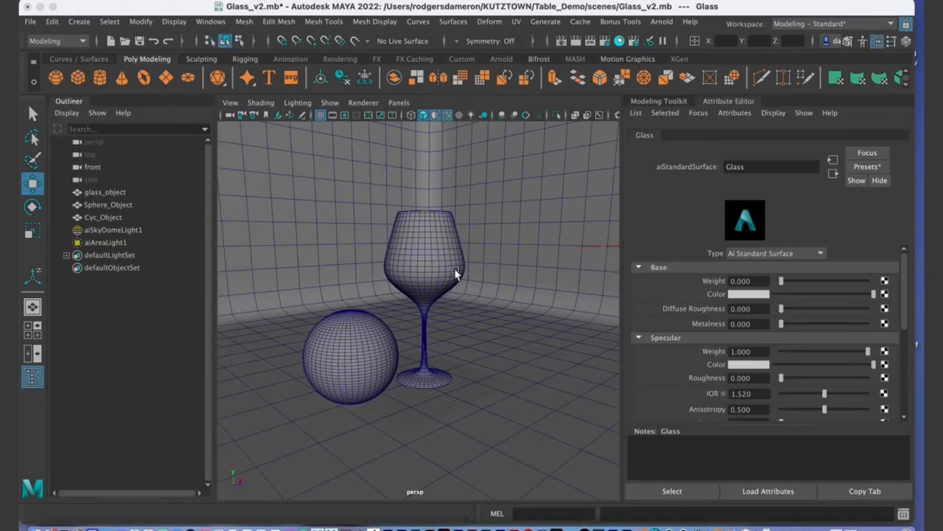
Step: Render the updated glass material from a higher angle in Arnold RenderView, inspect it, and put the render window away
{"action": "left_click", "coordinate": [881, 525]}
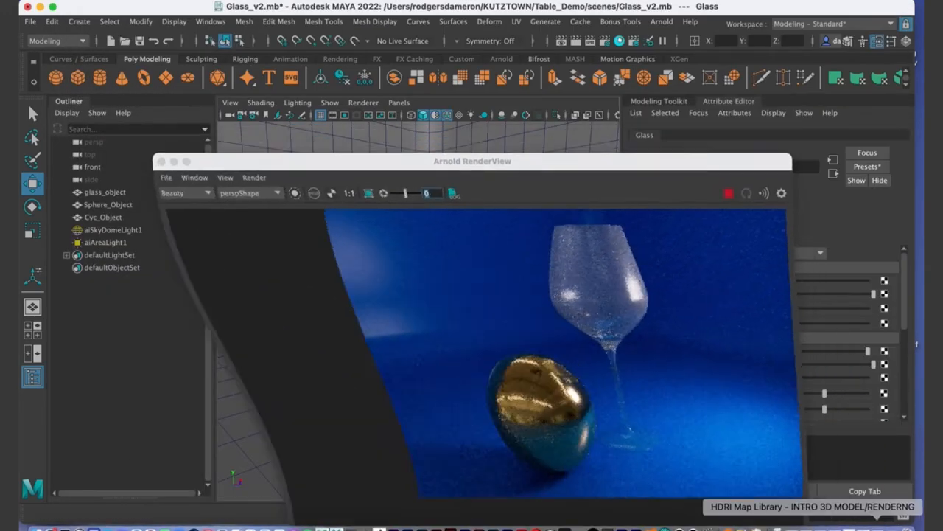
{"action": "left_click_drag", "start_coordinate": [344, 170], "coordinate": [617, 133]}
{"action": "left_click_drag", "start_coordinate": [374, 265], "coordinate": [427, 214], "text": "alt"}
{"action": "mouse_move", "coordinate": [571, 140]}
{"action": "left_mouse_down"}
{"action": "mouse_move", "coordinate": [395, 105]}
{"action": "mouse_move", "coordinate": [426, 121]}
{"action": "mouse_move", "coordinate": [587, 137]}
{"action": "left_mouse_up"}
{"action": "left_click_drag", "start_coordinate": [424, 251], "coordinate": [389, 292], "text": "alt"}
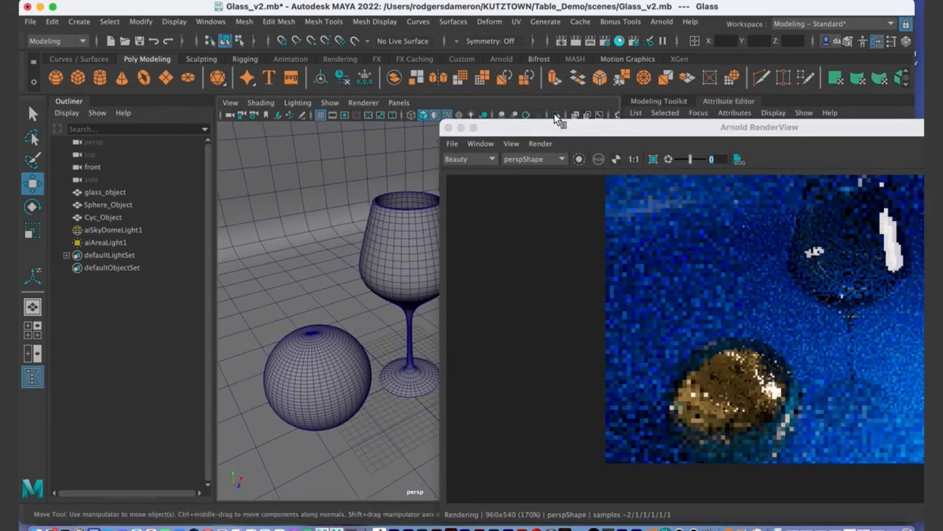
{"action": "left_click_drag", "start_coordinate": [559, 126], "coordinate": [122, 26]}
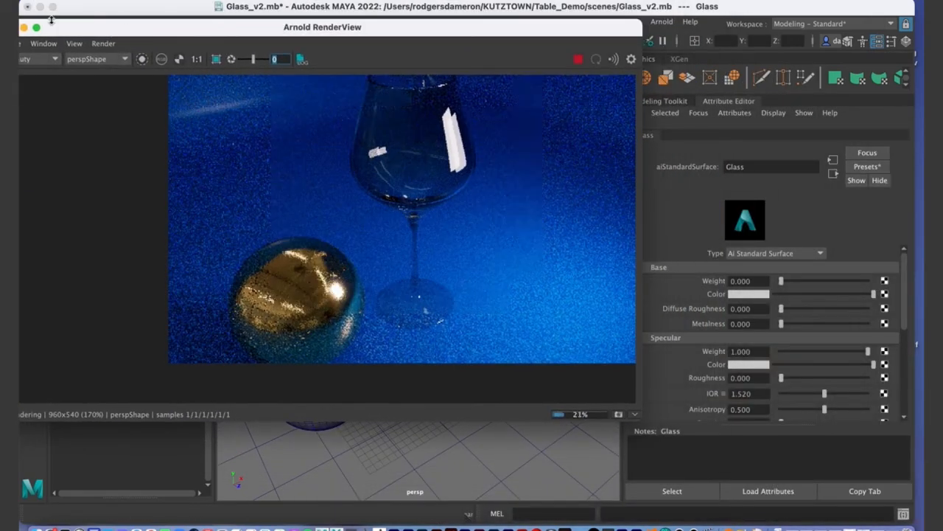
{"action": "left_click_drag", "start_coordinate": [41, 28], "coordinate": [130, 110]}
{"action": "left_click", "coordinate": [124, 109]}
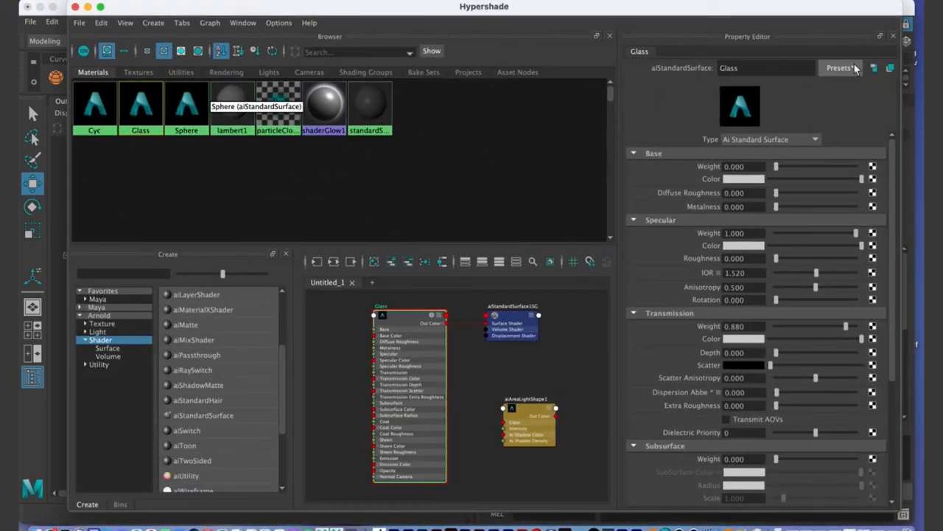
Step: Review the Glass preset's replace and blend options for the Glass material without applying one
{"action": "left_click", "coordinate": [829, 68]}
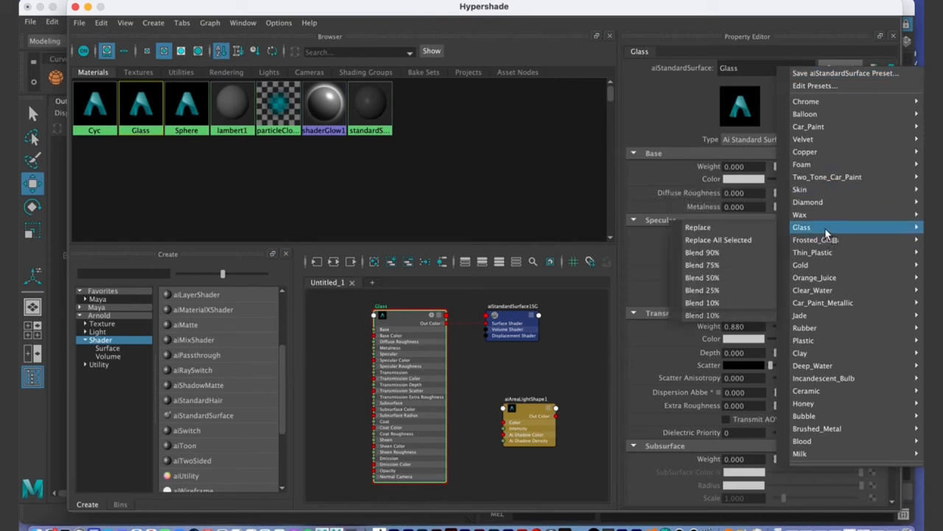
{"action": "left_click", "coordinate": [700, 227]}
{"action": "left_click", "coordinate": [646, 15]}
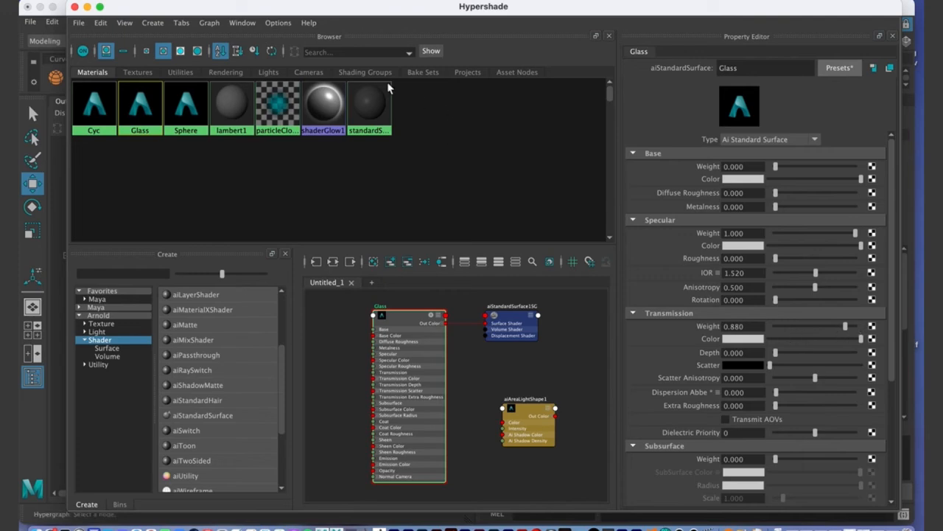
Step: Render the scene in Arnold RenderView with the view reframed to show the whole glass and sphere, inspect it, and put the render window away
{"action": "left_click", "coordinate": [87, 7]}
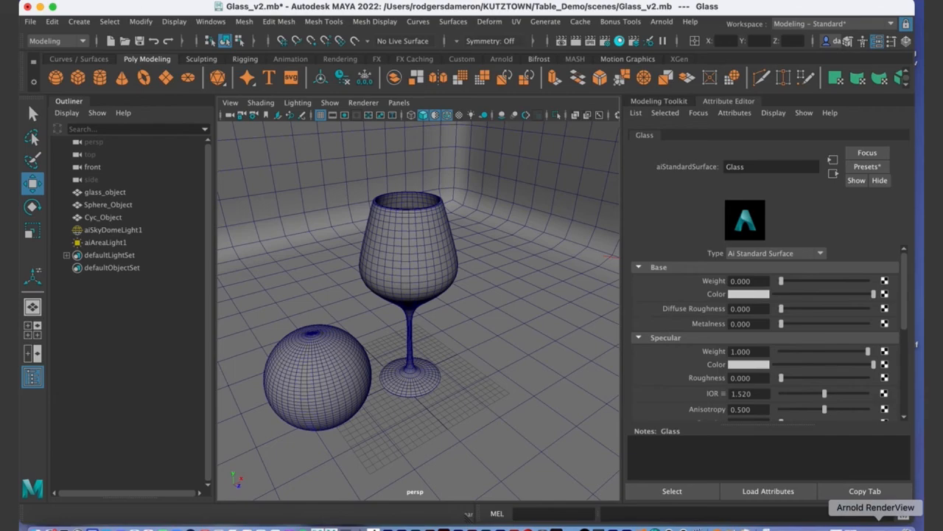
{"action": "left_click", "coordinate": [875, 527]}
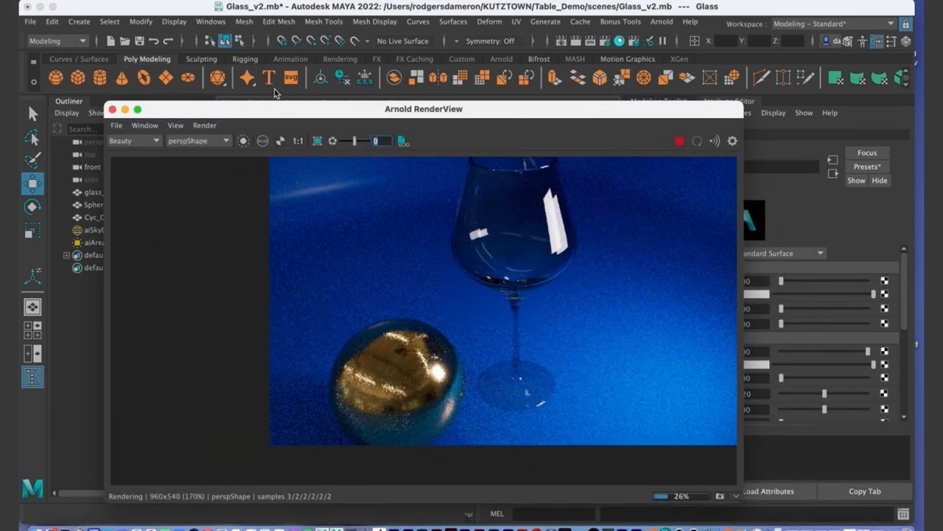
{"action": "left_click_drag", "start_coordinate": [284, 113], "coordinate": [612, 118]}
{"action": "left_click_drag", "start_coordinate": [352, 297], "coordinate": [319, 258], "text": "alt"}
{"action": "left_click_drag", "start_coordinate": [525, 115], "coordinate": [322, 51]}
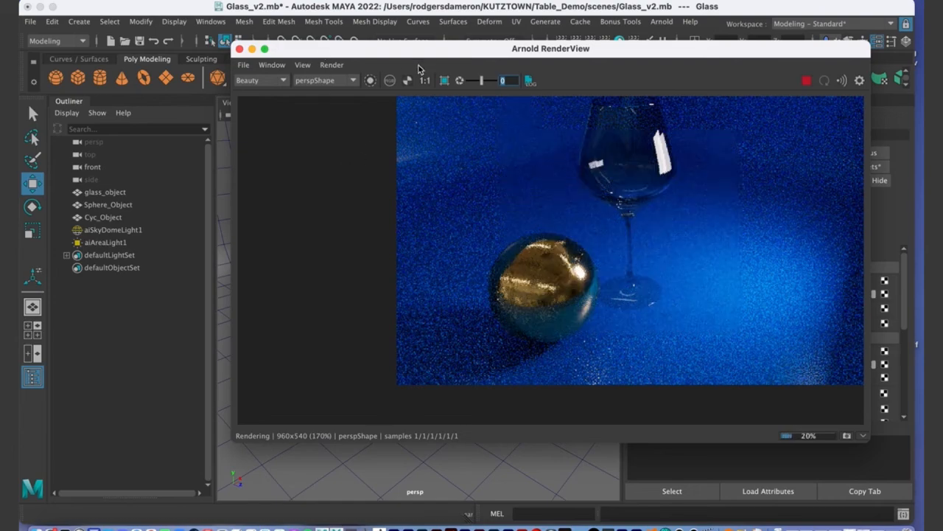
{"action": "left_click_drag", "start_coordinate": [411, 53], "coordinate": [580, 80]}
{"action": "left_click_drag", "start_coordinate": [320, 257], "coordinate": [320, 263], "text": "alt"}
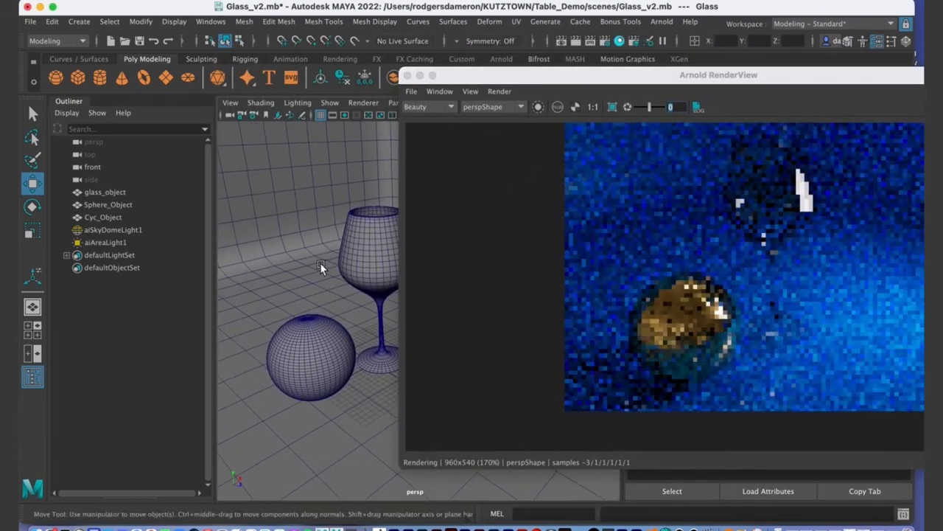
{"action": "left_click_drag", "start_coordinate": [573, 79], "coordinate": [346, 54]}
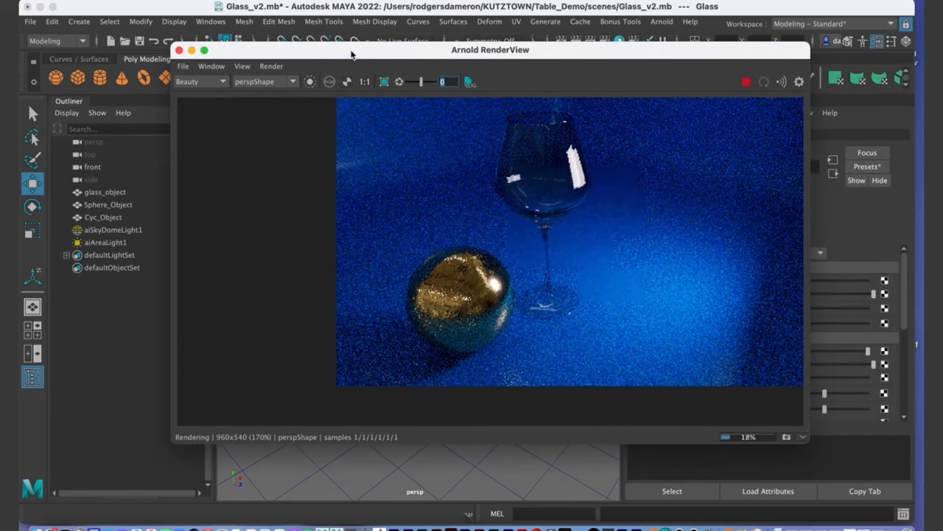
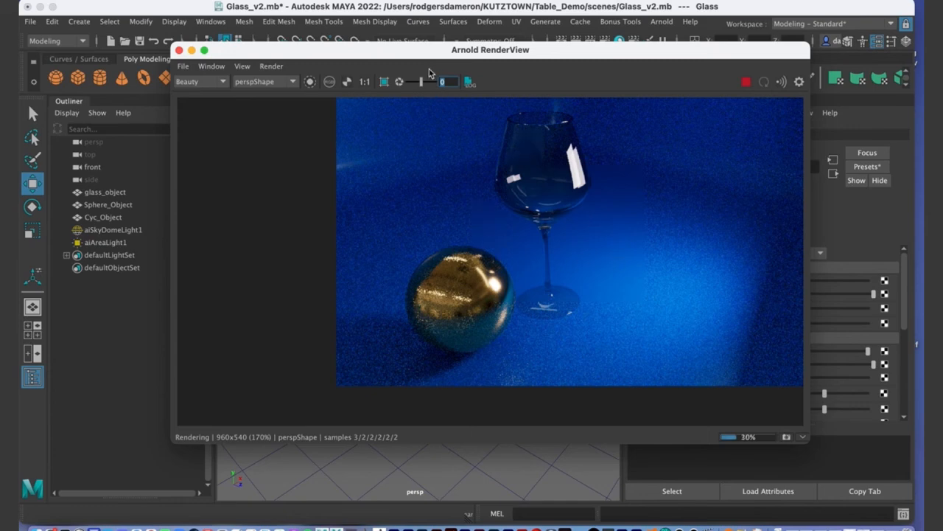
{"action": "left_click_drag", "start_coordinate": [431, 59], "coordinate": [365, 63]}
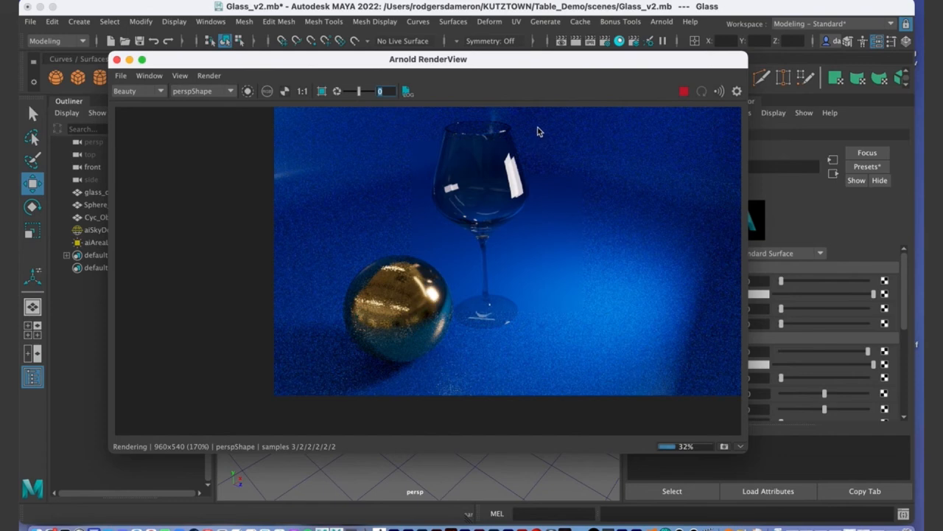
{"action": "left_click", "coordinate": [129, 59]}
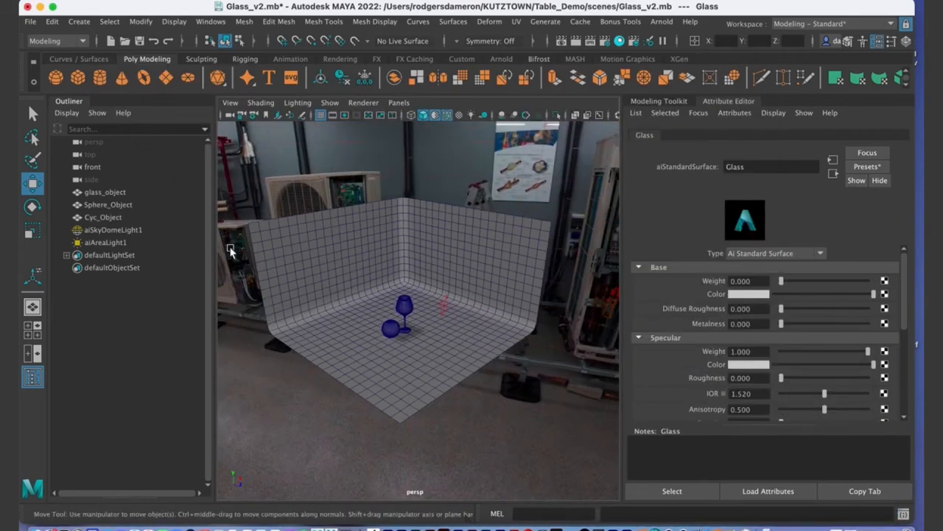
Step: Select the sky dome light and examine its environment image around the cyc from several angles, finishing close to the glass and sphere
{"action": "left_click", "coordinate": [495, 155]}
{"action": "left_click_drag", "start_coordinate": [493, 164], "coordinate": [508, 172], "text": "alt"}
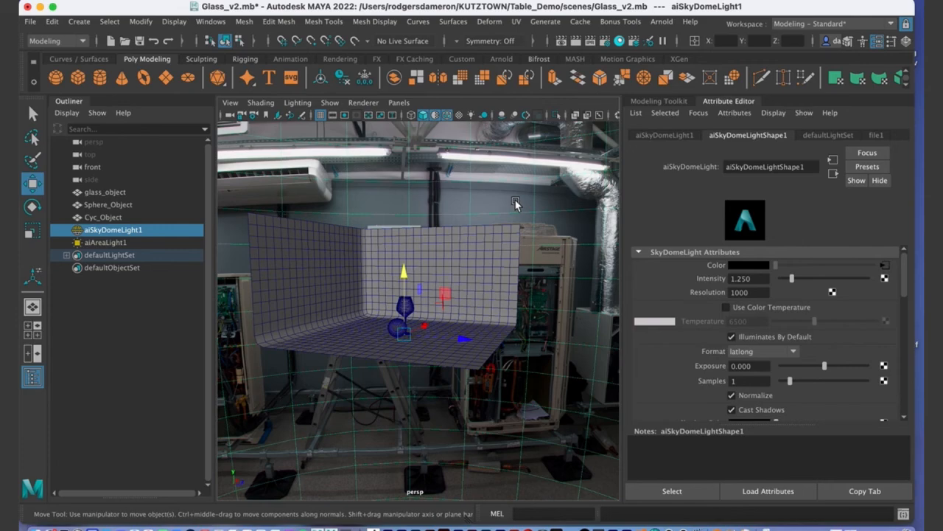
{"action": "left_click_drag", "start_coordinate": [507, 299], "coordinate": [402, 285], "text": "alt"}
{"action": "right_click_drag", "start_coordinate": [401, 285], "coordinate": [452, 318], "text": "alt"}
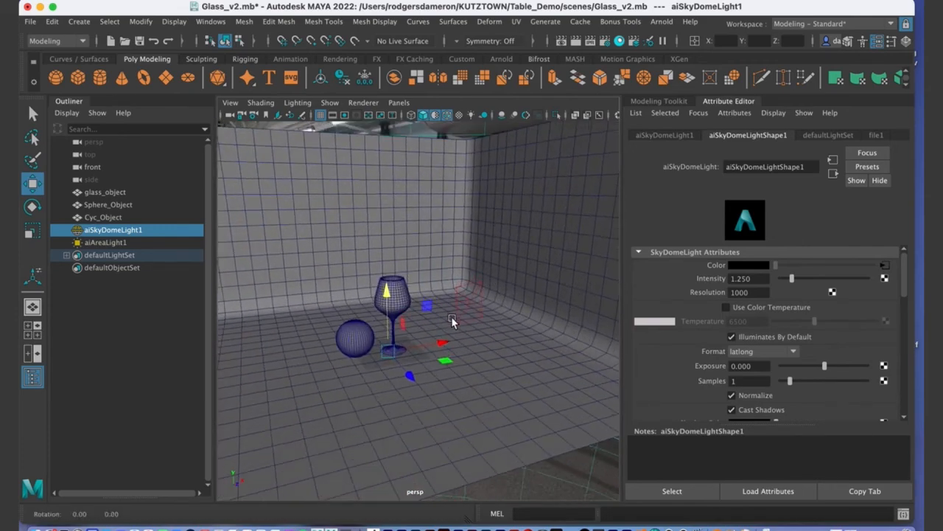
{"action": "left_click_drag", "start_coordinate": [452, 319], "coordinate": [453, 331], "text": "alt"}
{"action": "middle_click_drag", "start_coordinate": [453, 331], "coordinate": [456, 295], "text": "alt"}
{"action": "right_click_drag", "start_coordinate": [457, 294], "coordinate": [505, 306], "text": "alt"}
{"action": "left_click_drag", "start_coordinate": [505, 307], "coordinate": [516, 300], "text": "alt"}
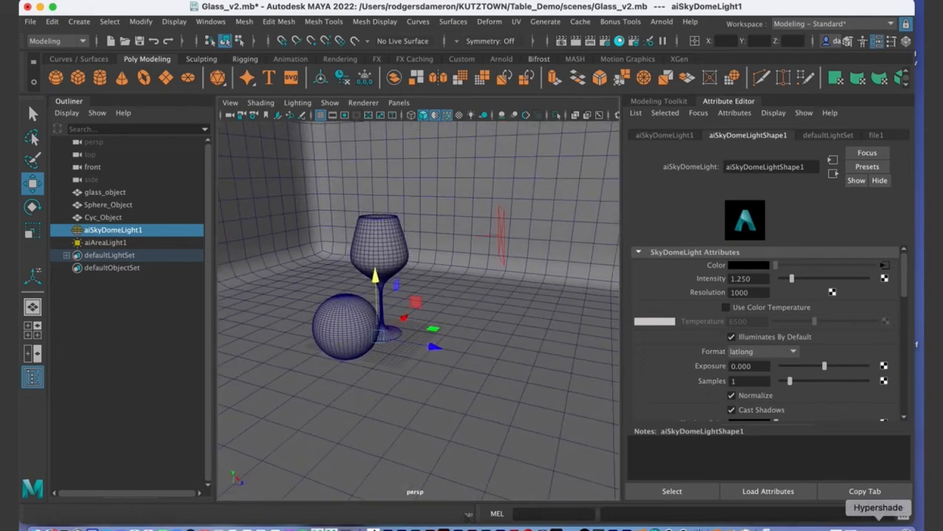
Step: Bring Hypershade back up and clear the old Glass and area light nodes from the work area graph
{"action": "left_click", "coordinate": [904, 513]}
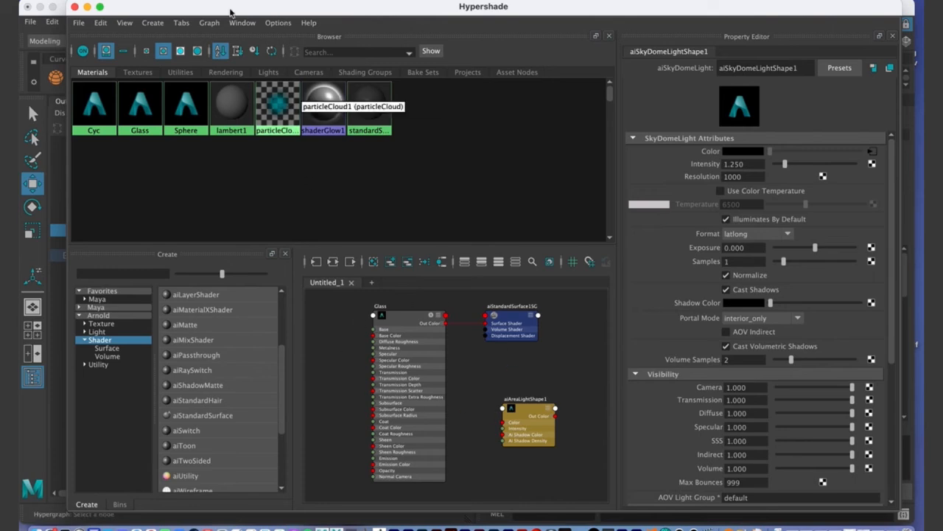
{"action": "left_click_drag", "start_coordinate": [206, 7], "coordinate": [164, 7]}
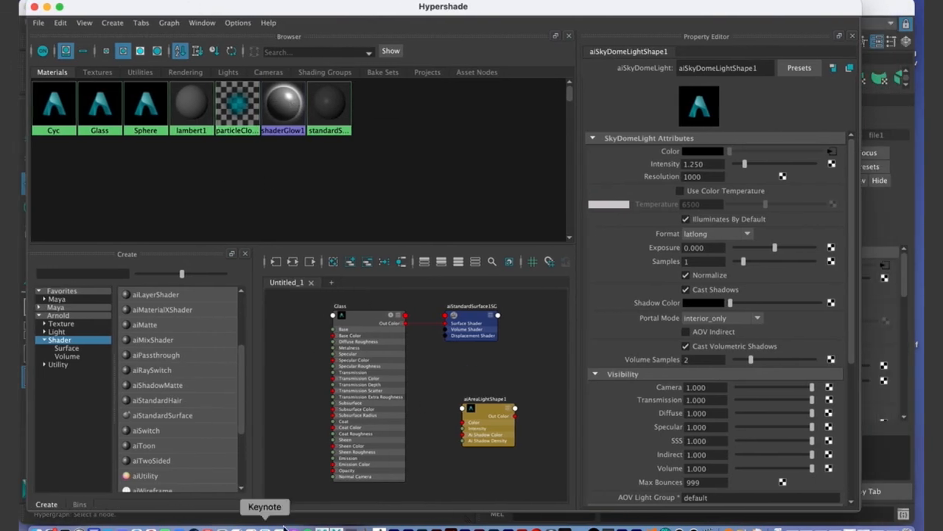
{"action": "middle_click_drag", "start_coordinate": [429, 359], "coordinate": [421, 415], "text": "alt"}
{"action": "right_click_drag", "start_coordinate": [410, 401], "coordinate": [534, 382], "text": "alt"}
{"action": "middle_click_drag", "start_coordinate": [438, 379], "coordinate": [415, 378], "text": "alt"}
{"action": "right_click_drag", "start_coordinate": [414, 378], "coordinate": [428, 378], "text": "alt"}
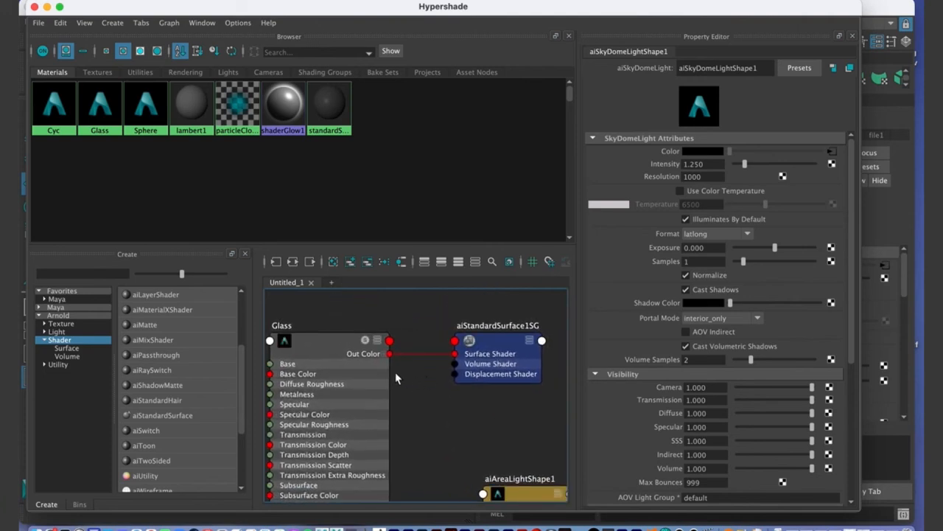
{"action": "middle_click_drag", "start_coordinate": [414, 375], "coordinate": [443, 363], "text": "alt"}
{"action": "right_click_drag", "start_coordinate": [442, 367], "coordinate": [359, 351], "text": "alt"}
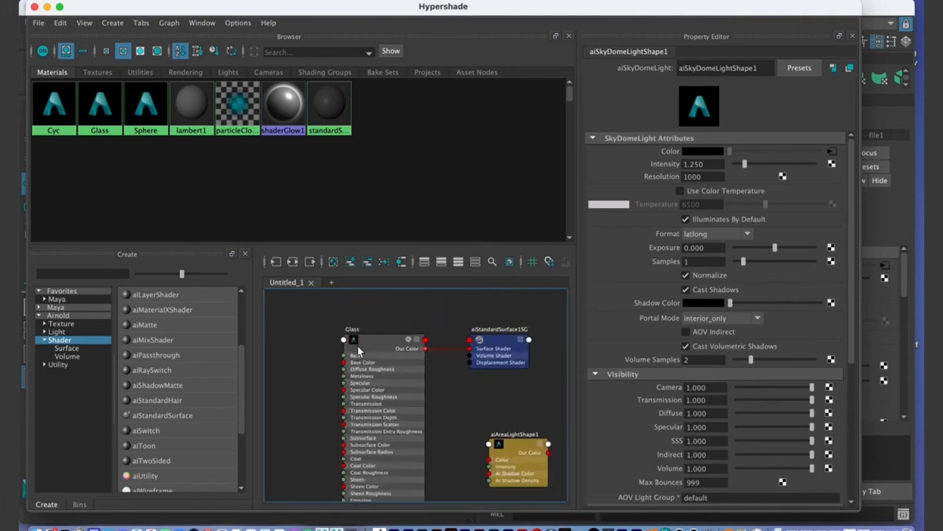
{"action": "left_click", "coordinate": [334, 262]}
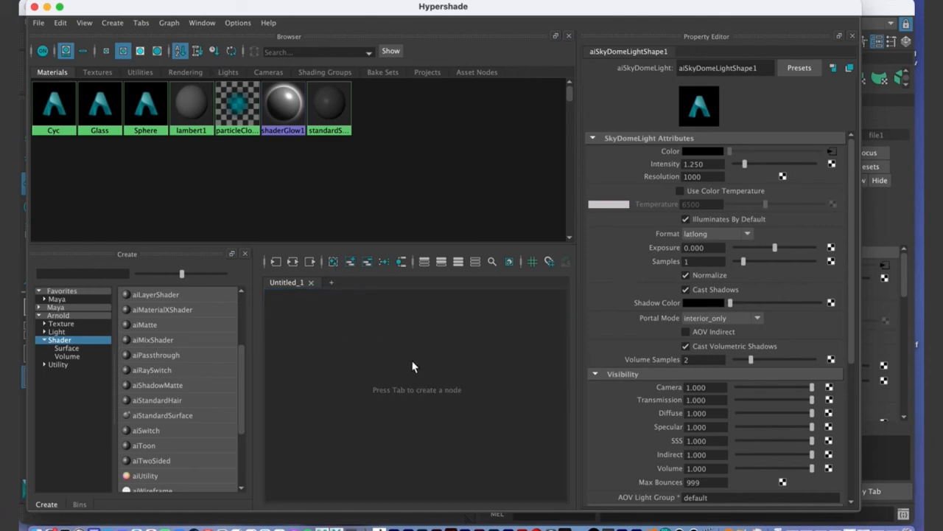
Step: Graph the Glass material's network in the work area and clear it again
{"action": "left_click_drag", "start_coordinate": [382, 179], "coordinate": [47, 88]}
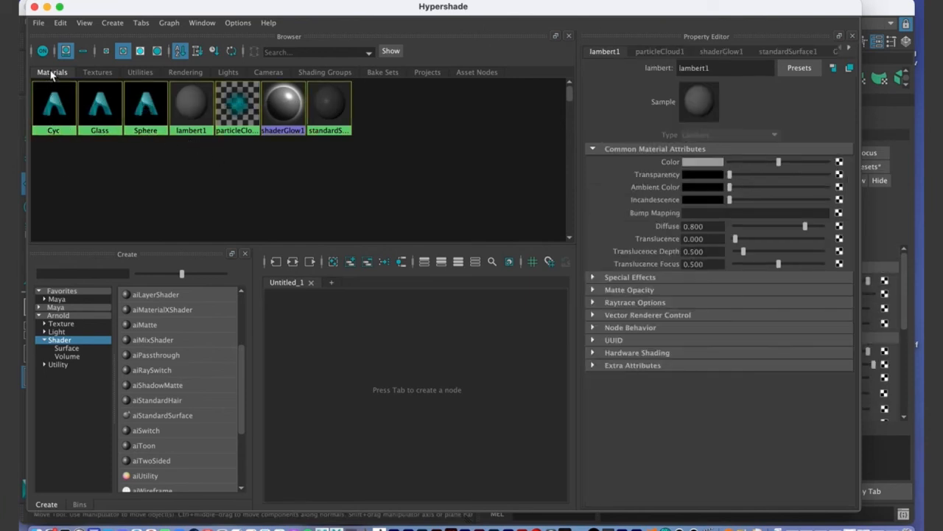
{"action": "left_click", "coordinate": [63, 103]}
{"action": "left_click_drag", "start_coordinate": [140, 142], "coordinate": [331, 288]}
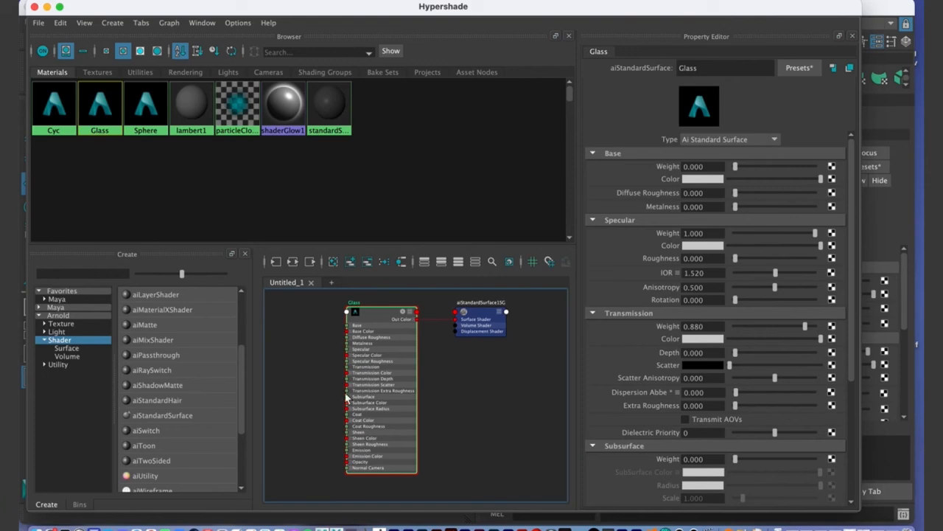
{"action": "left_click", "coordinate": [333, 262]}
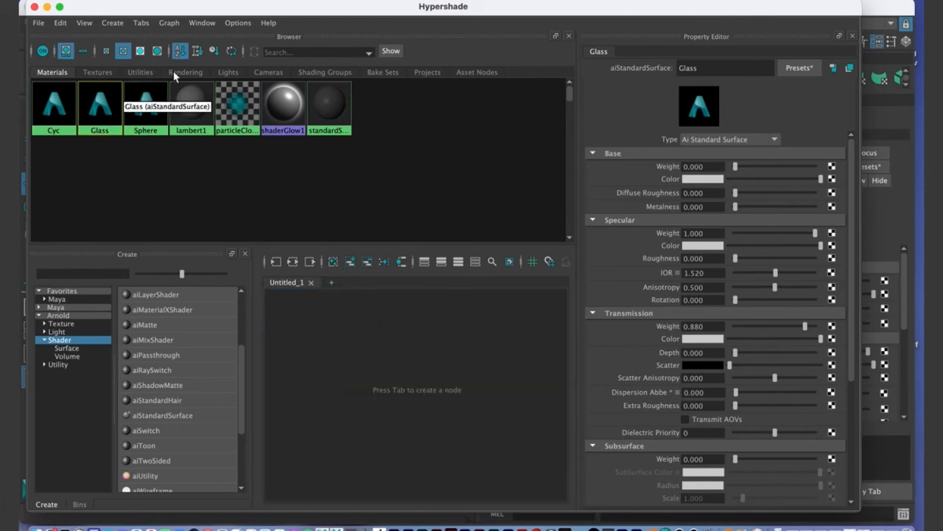
Step: Graph the input and output connections of the sky dome light in the Hypershade work area
{"action": "left_click", "coordinate": [229, 72]}
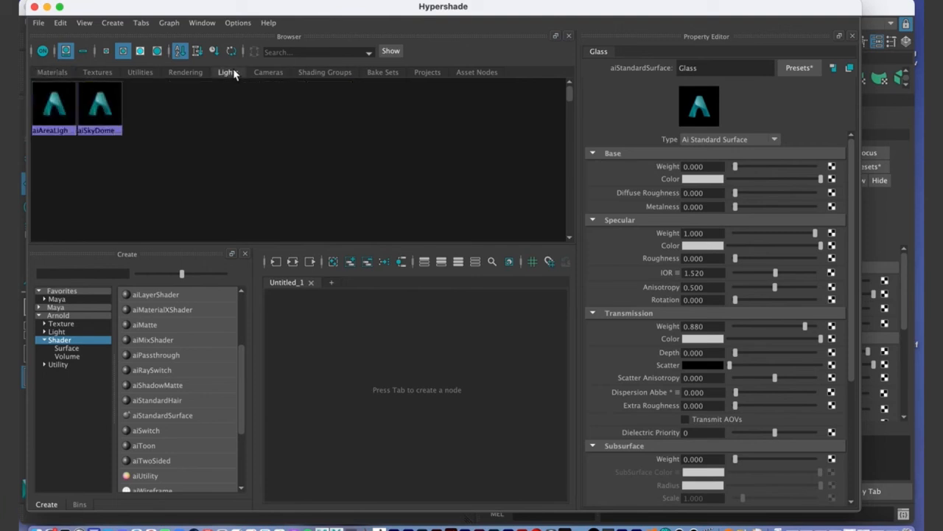
{"action": "left_click", "coordinate": [93, 112]}
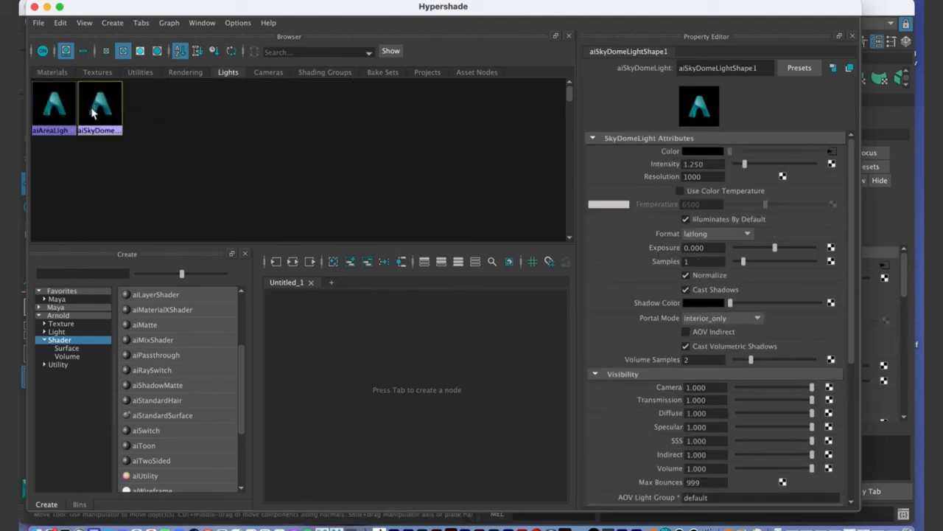
{"action": "left_click", "coordinate": [292, 261]}
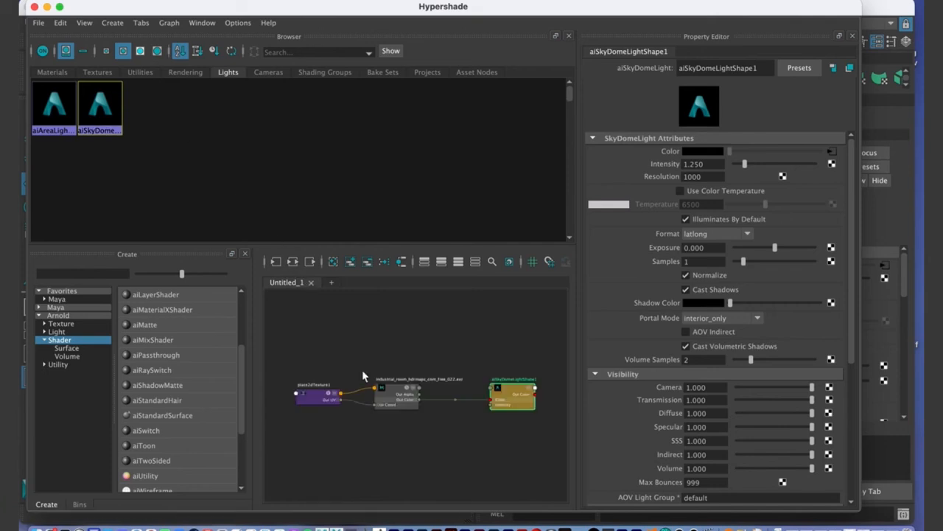
{"action": "middle_click_drag", "start_coordinate": [457, 390], "coordinate": [461, 354], "text": "alt"}
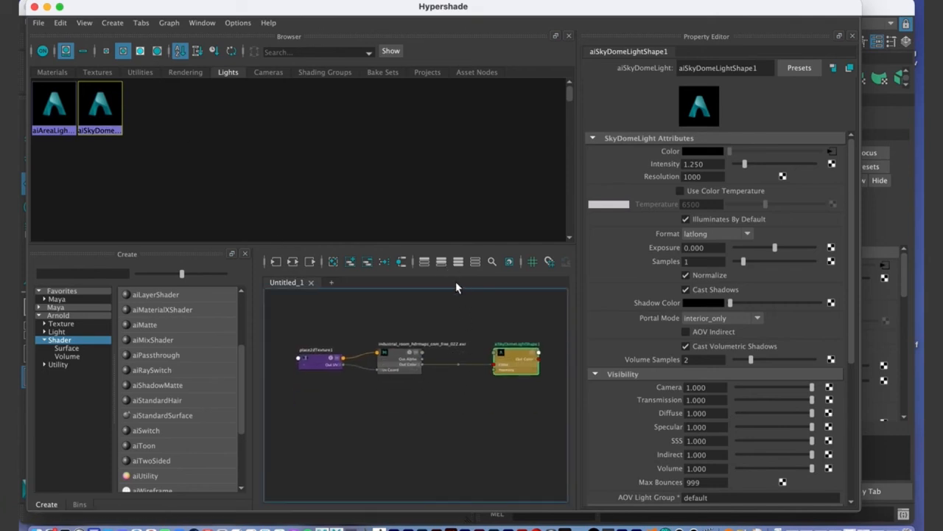
{"action": "scroll", "coordinate": [455, 394], "scroll_direction": "up", "scroll_amount": 3}
{"action": "middle_click_drag", "start_coordinate": [440, 390], "coordinate": [393, 396], "text": "alt"}
Step: Arrange the sky dome light, industrial_room HDR file and place2dTexture1 nodes in the graph and review each node's attributes
{"action": "left_click_drag", "start_coordinate": [514, 364], "coordinate": [499, 343]}
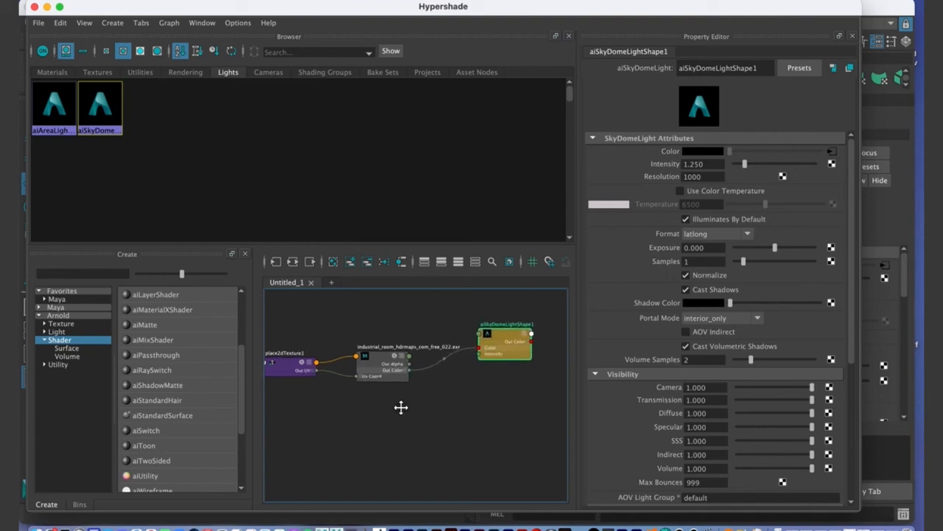
{"action": "middle_click_drag", "start_coordinate": [400, 406], "coordinate": [440, 402], "text": "alt"}
{"action": "mouse_move", "coordinate": [432, 361]}
{"action": "left_mouse_down"}
{"action": "mouse_move", "coordinate": [411, 356]}
{"action": "mouse_move", "coordinate": [436, 353]}
{"action": "left_mouse_up"}
{"action": "mouse_move", "coordinate": [435, 353]}
{"action": "right_mouse_down", "text": "alt"}
{"action": "mouse_move", "coordinate": [412, 364]}
{"action": "mouse_move", "coordinate": [420, 361]}
{"action": "right_mouse_up", "text": "alt"}
{"action": "left_click_drag", "start_coordinate": [416, 357], "coordinate": [412, 353]}
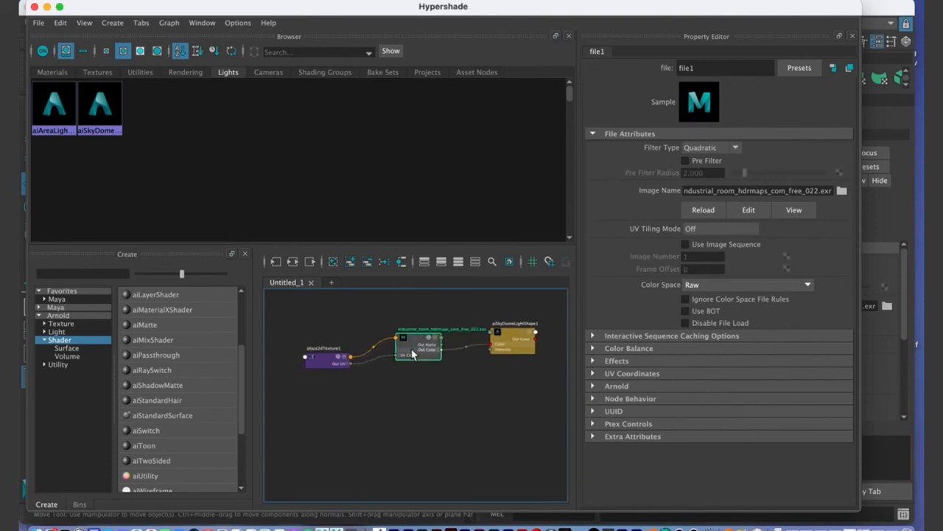
{"action": "left_click_drag", "start_coordinate": [415, 346], "coordinate": [411, 350]}
{"action": "left_click_drag", "start_coordinate": [313, 362], "coordinate": [320, 370]}
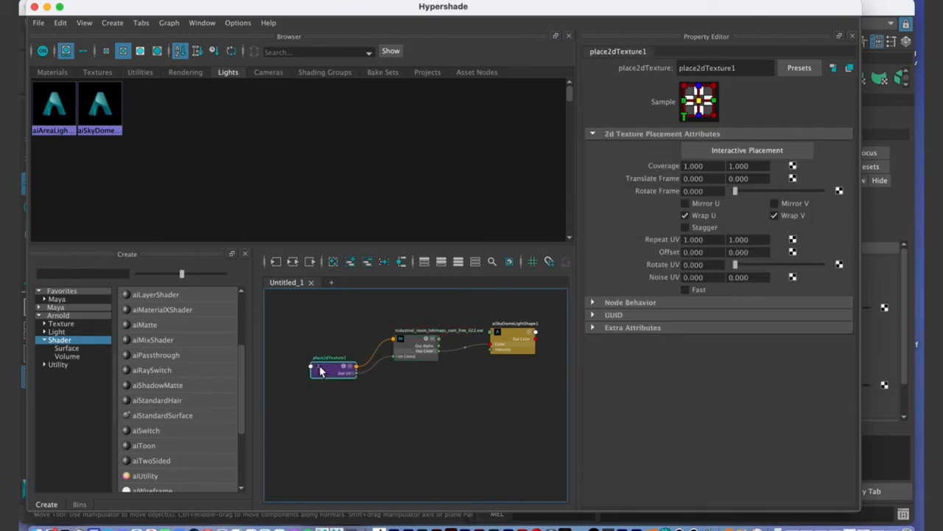
{"action": "left_click_drag", "start_coordinate": [322, 368], "coordinate": [329, 363]}
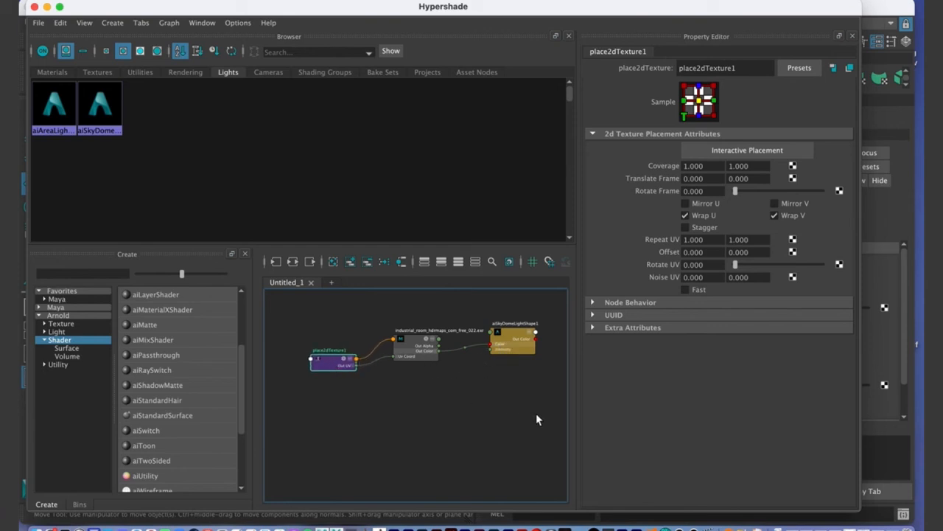
{"action": "left_click_drag", "start_coordinate": [519, 341], "coordinate": [514, 343]}
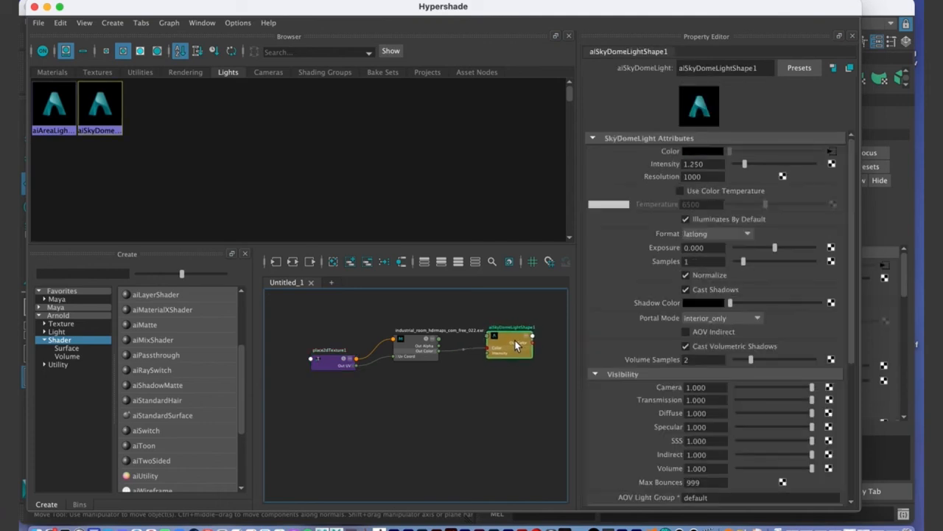
{"action": "left_click", "coordinate": [403, 353]}
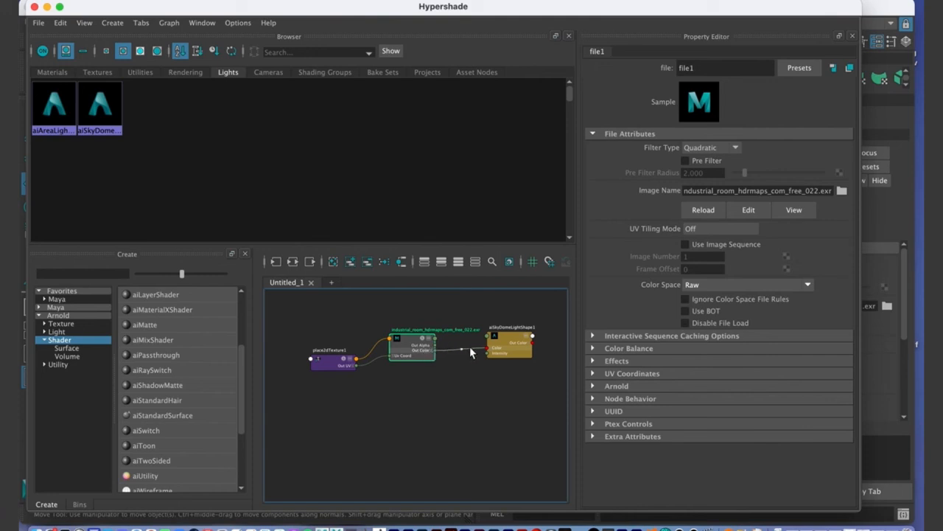
{"action": "left_click", "coordinate": [510, 342]}
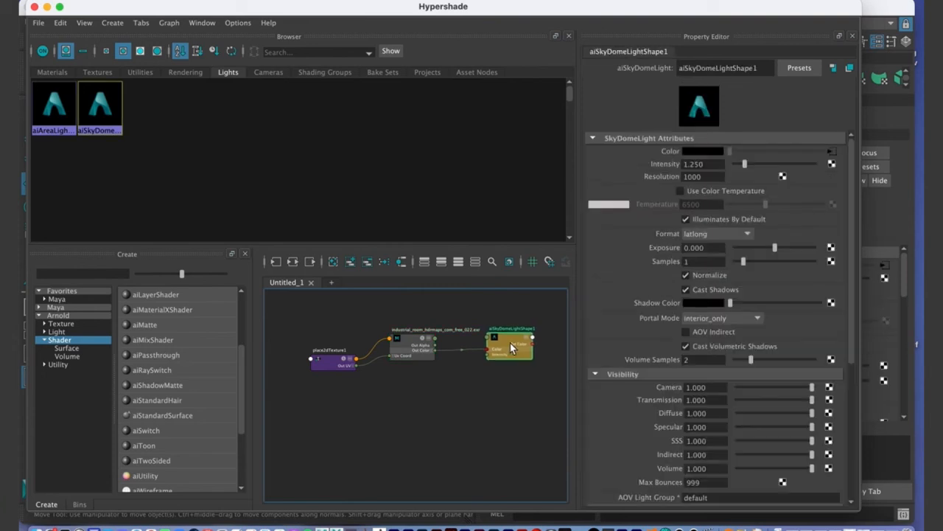
{"action": "left_click", "coordinate": [413, 358]}
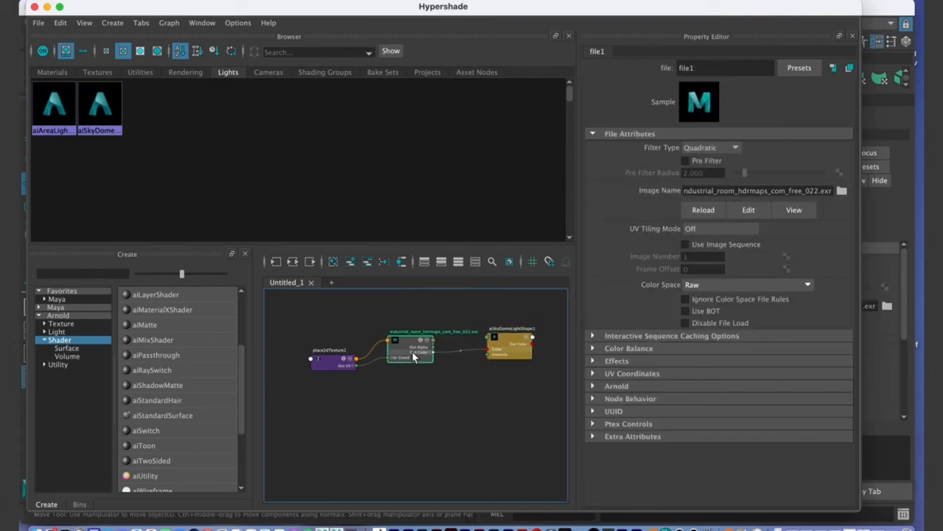
Step: Delete the connection from the HDR file's Out Color to the sky dome light's Color and reconnect the two
{"action": "scroll", "coordinate": [413, 369], "scroll_direction": "up", "scroll_amount": 5}
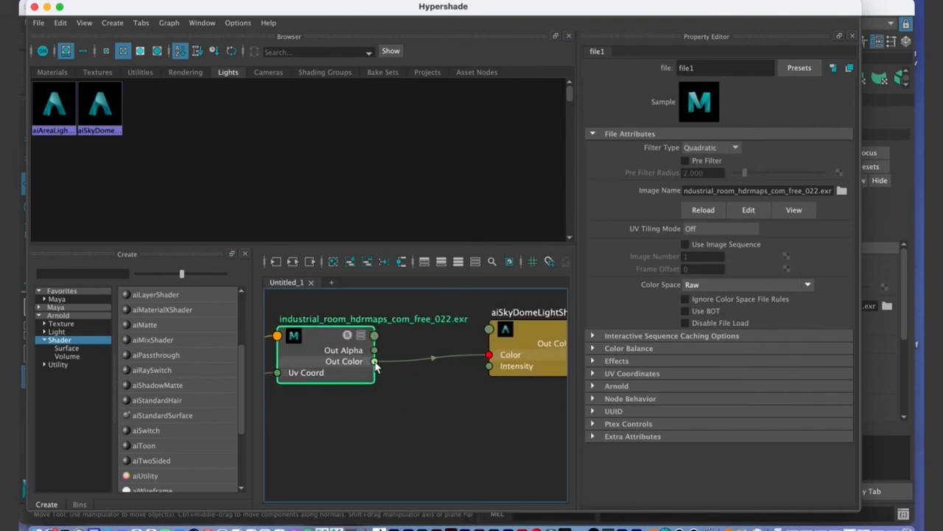
{"action": "left_click", "coordinate": [442, 356]}
{"action": "key", "text": "Delete"}
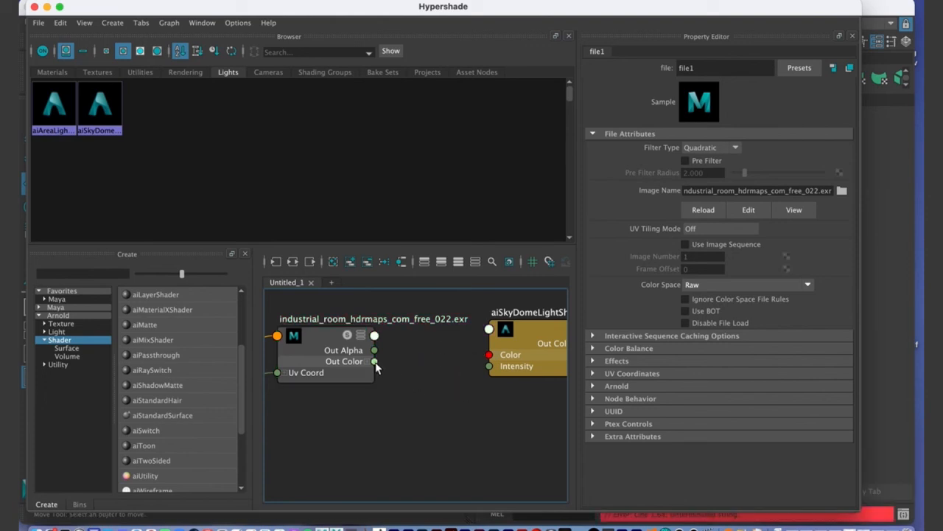
{"action": "left_click_drag", "start_coordinate": [459, 360], "coordinate": [376, 400]}
{"action": "left_click_drag", "start_coordinate": [401, 365], "coordinate": [489, 355]}
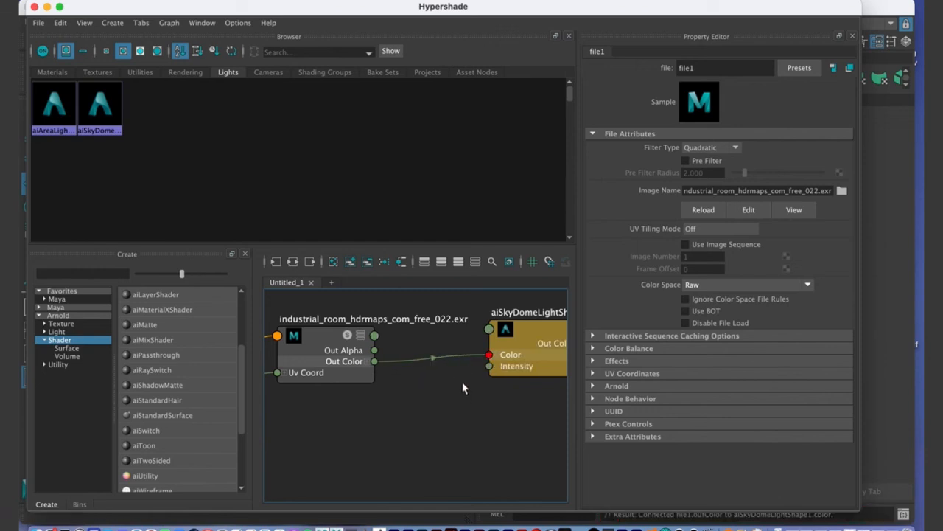
{"action": "middle_click_drag", "start_coordinate": [457, 405], "coordinate": [445, 444], "text": "alt"}
{"action": "right_click_drag", "start_coordinate": [435, 425], "coordinate": [379, 414], "text": "alt"}
{"action": "middle_click_drag", "start_coordinate": [387, 430], "coordinate": [397, 404], "text": "alt"}
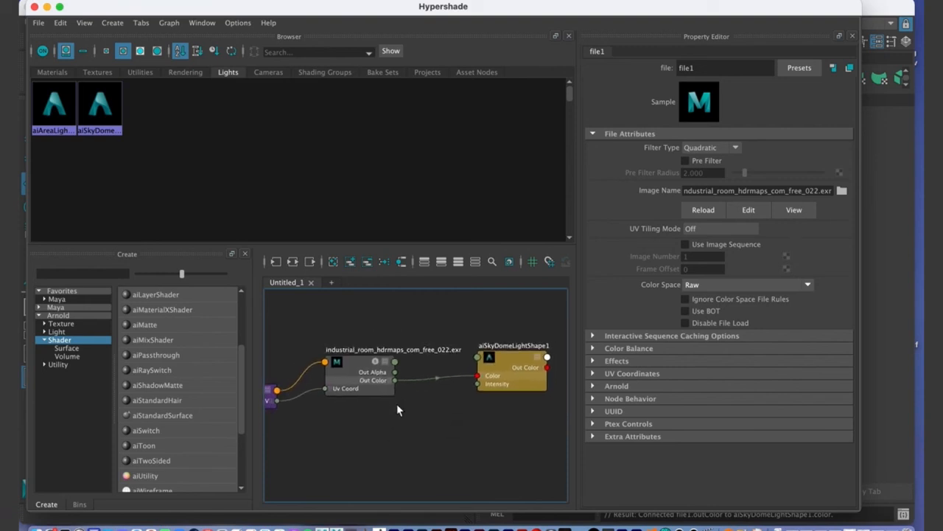
Step: Browse the HDRI folder from the sky dome file node's Image Name setting and leave without choosing a file
{"action": "left_click", "coordinate": [359, 371]}
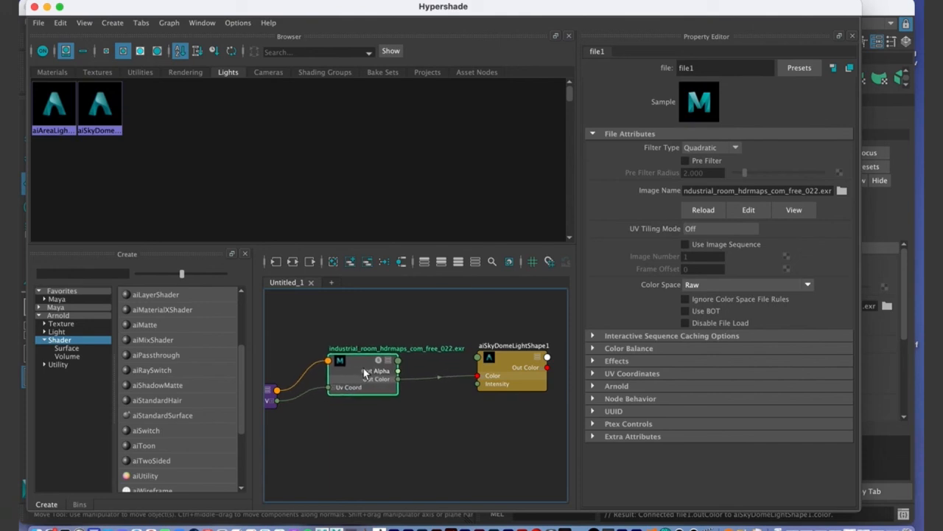
{"action": "right_click_drag", "start_coordinate": [364, 367], "coordinate": [380, 381], "text": "alt"}
{"action": "middle_click_drag", "start_coordinate": [381, 381], "coordinate": [398, 370], "text": "alt"}
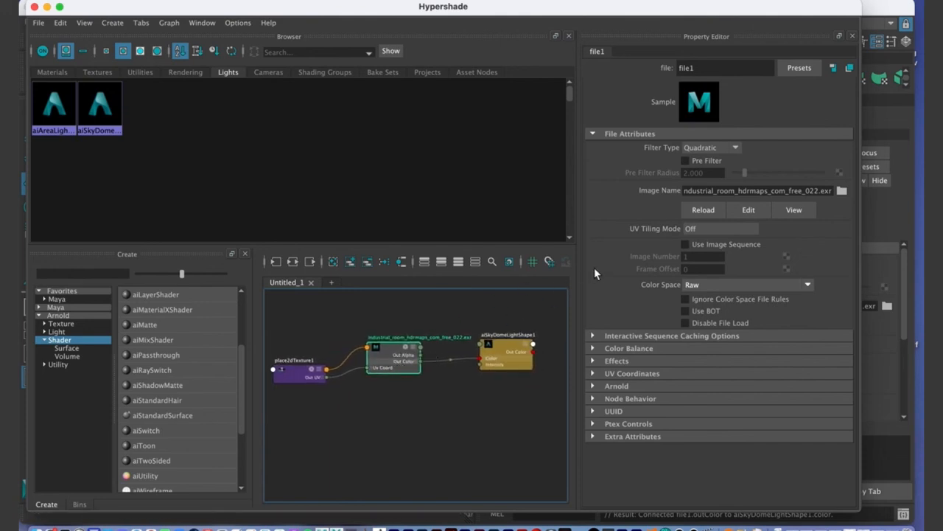
{"action": "left_click", "coordinate": [842, 191]}
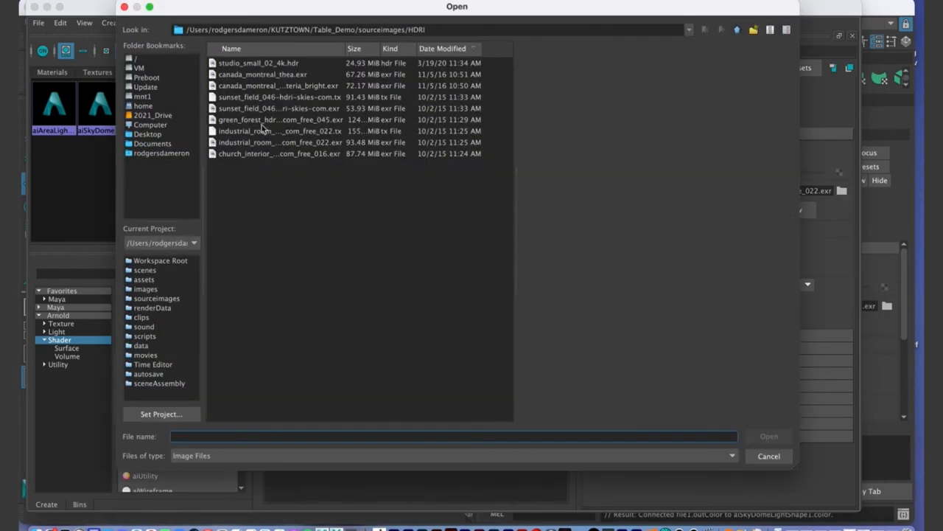
{"action": "left_click", "coordinate": [241, 77]}
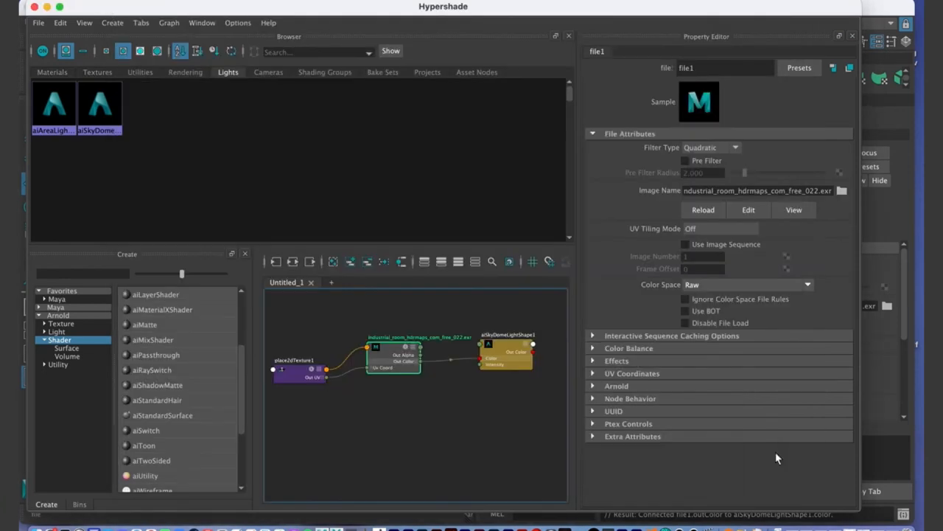
{"action": "left_click", "coordinate": [771, 455]}
Step: Clear the work area and graph the sky dome light's input and output connections again
{"action": "left_click", "coordinate": [334, 262]}
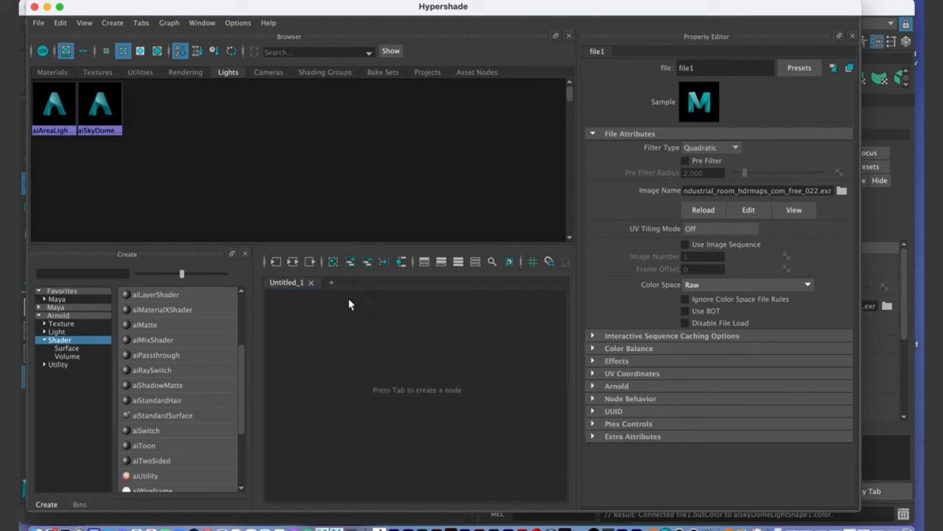
{"action": "left_click", "coordinate": [42, 70]}
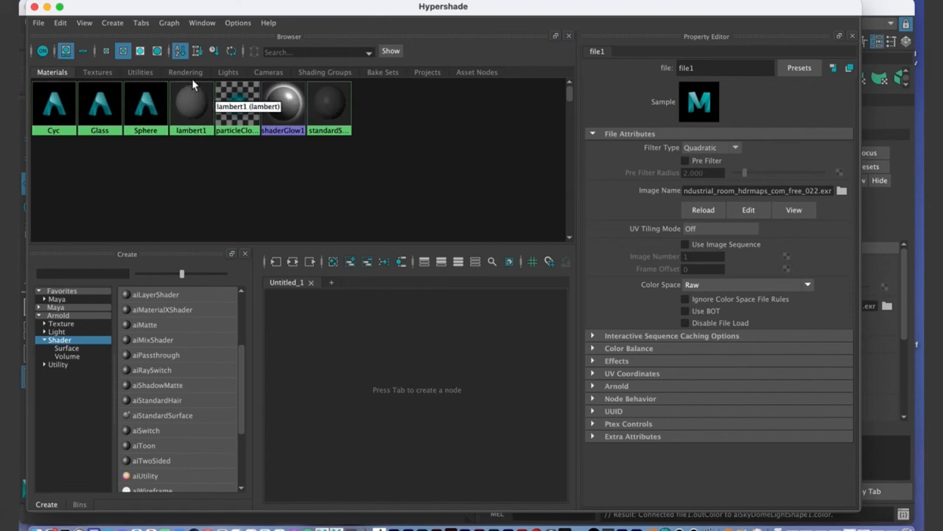
{"action": "left_click", "coordinate": [226, 70]}
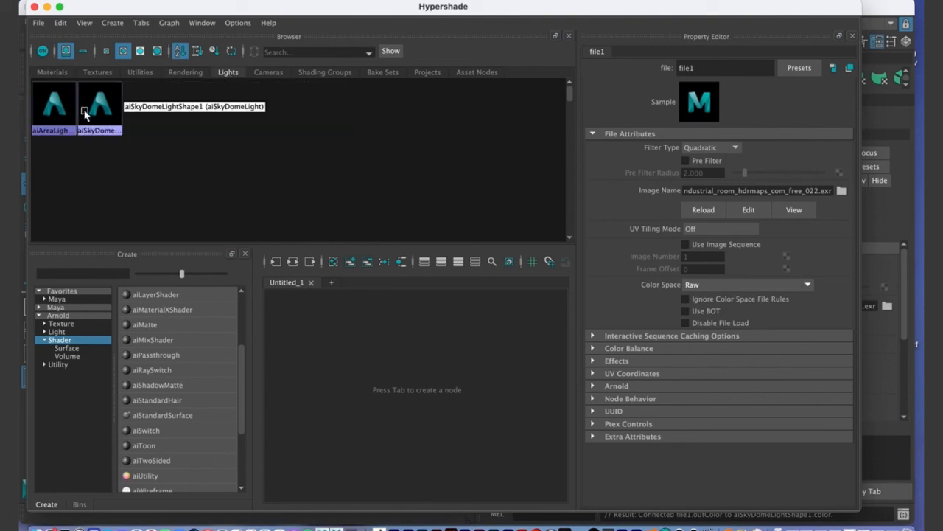
{"action": "left_click", "coordinate": [104, 110]}
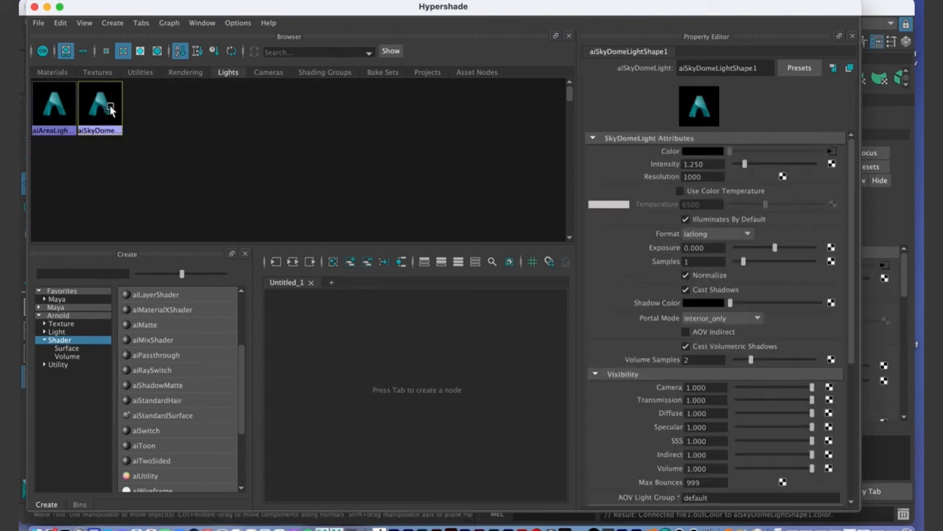
{"action": "left_click", "coordinate": [293, 263]}
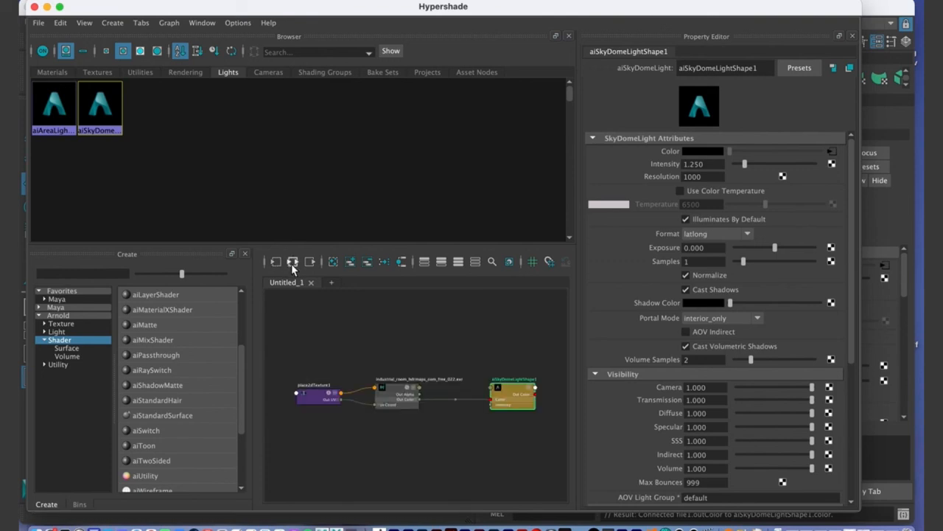
Step: Rearrange the sky dome light and file nodes, and load church_interior_hdrmaps_com_free_016.exr as the file node's image
{"action": "left_click_drag", "start_coordinate": [397, 395], "coordinate": [409, 390]}
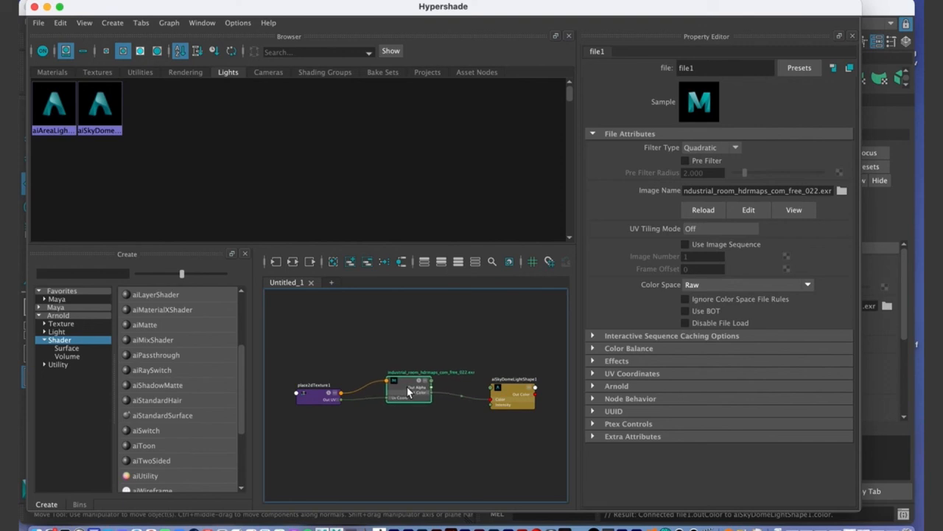
{"action": "left_click_drag", "start_coordinate": [511, 395], "coordinate": [504, 392]}
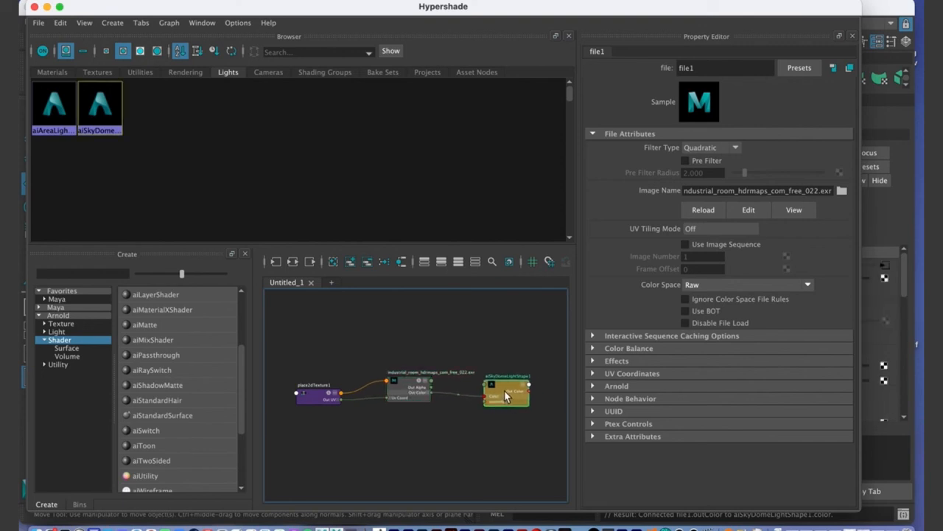
{"action": "left_click_drag", "start_coordinate": [395, 382], "coordinate": [399, 387]}
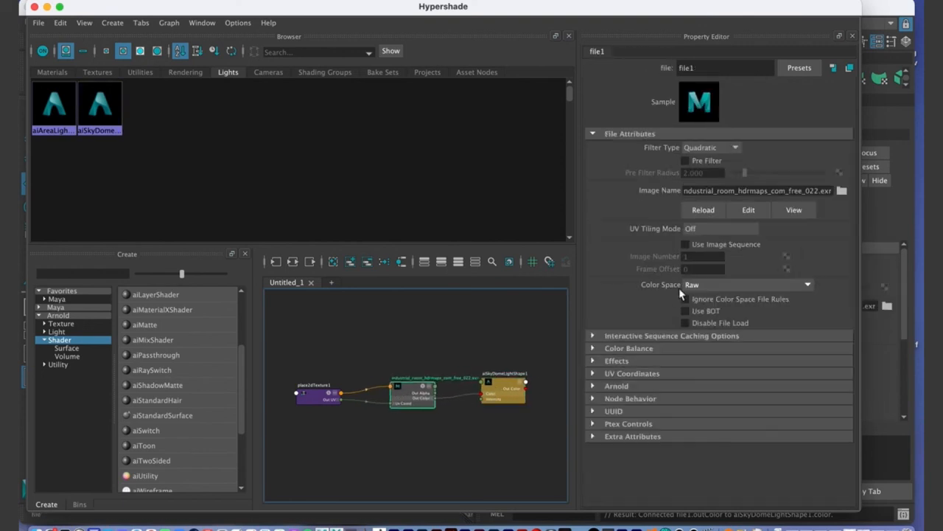
{"action": "left_click", "coordinate": [843, 191]}
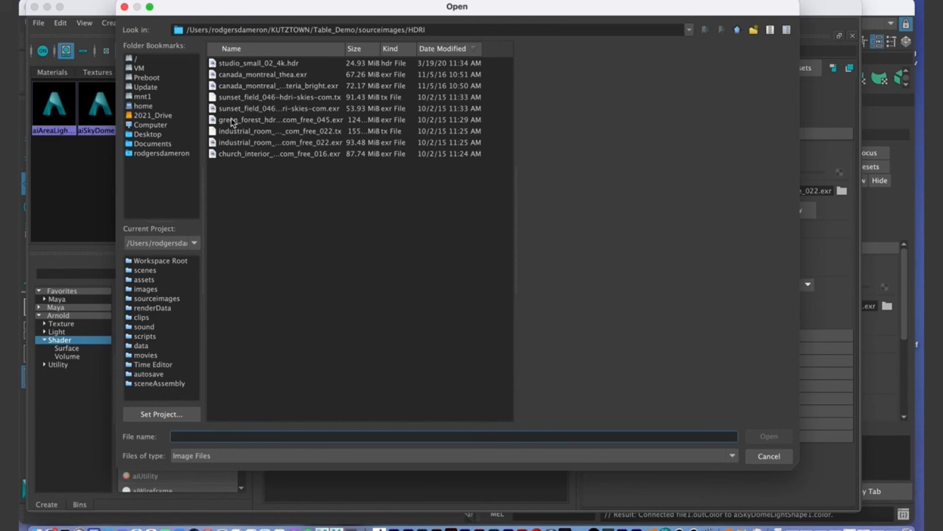
{"action": "left_click", "coordinate": [245, 155]}
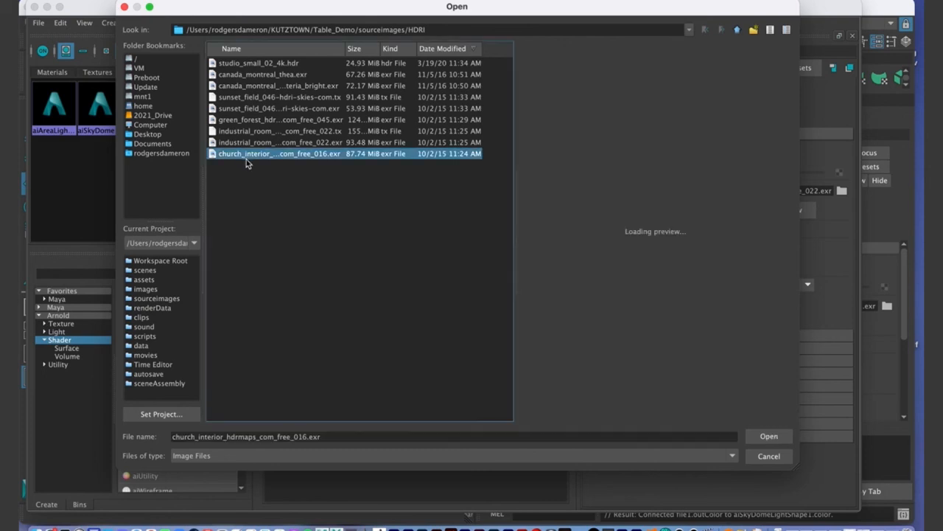
{"action": "left_click", "coordinate": [767, 437]}
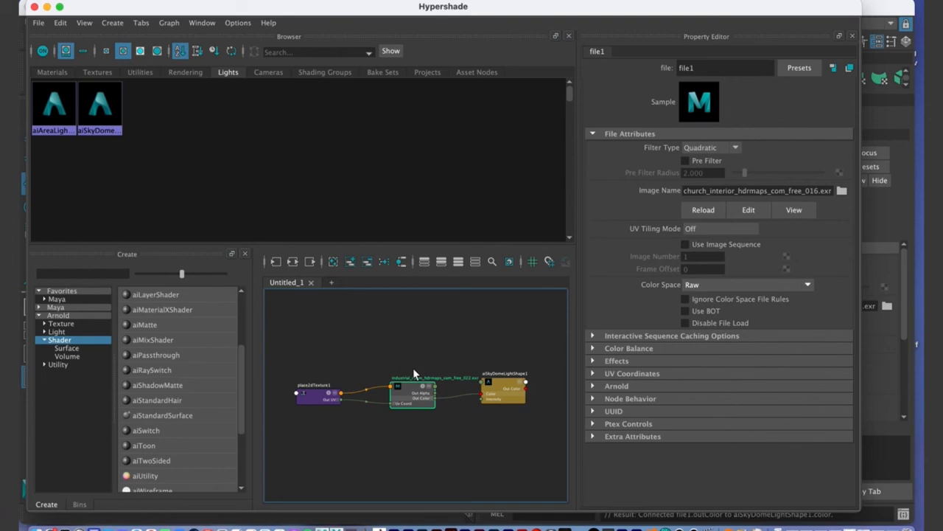
{"action": "scroll", "coordinate": [417, 376], "scroll_direction": "up", "scroll_amount": 3}
{"action": "scroll", "coordinate": [424, 386], "scroll_direction": "down", "scroll_amount": 1}
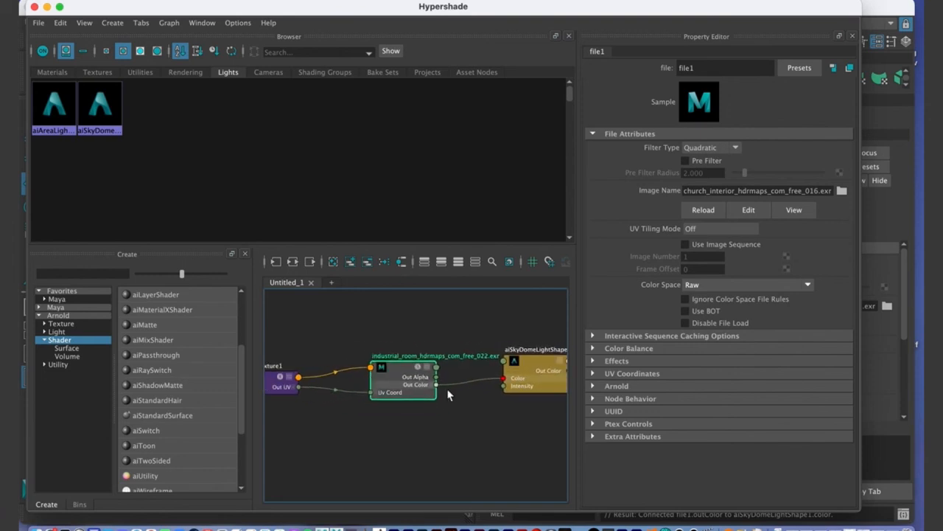
{"action": "scroll", "coordinate": [355, 375], "scroll_direction": "down", "scroll_amount": 3}
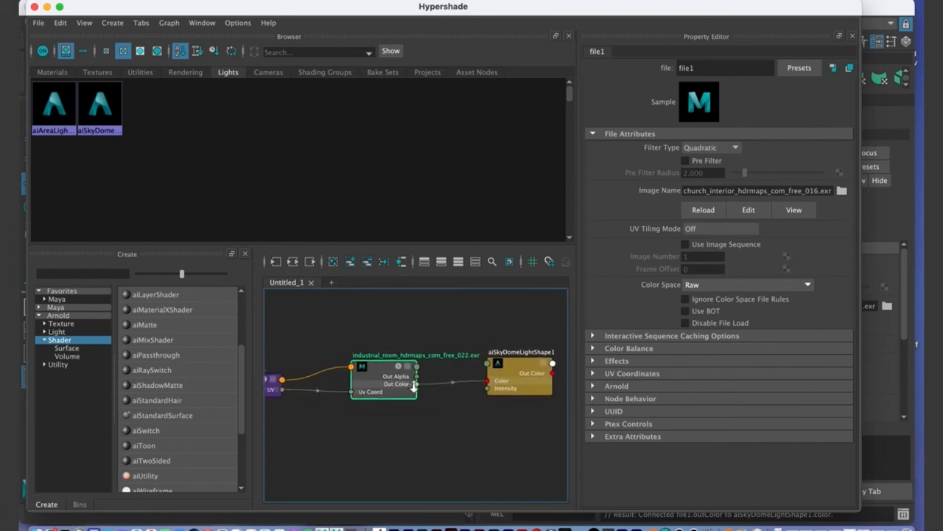
{"action": "left_click", "coordinate": [449, 392]}
{"action": "left_click_drag", "start_coordinate": [387, 379], "coordinate": [383, 381]}
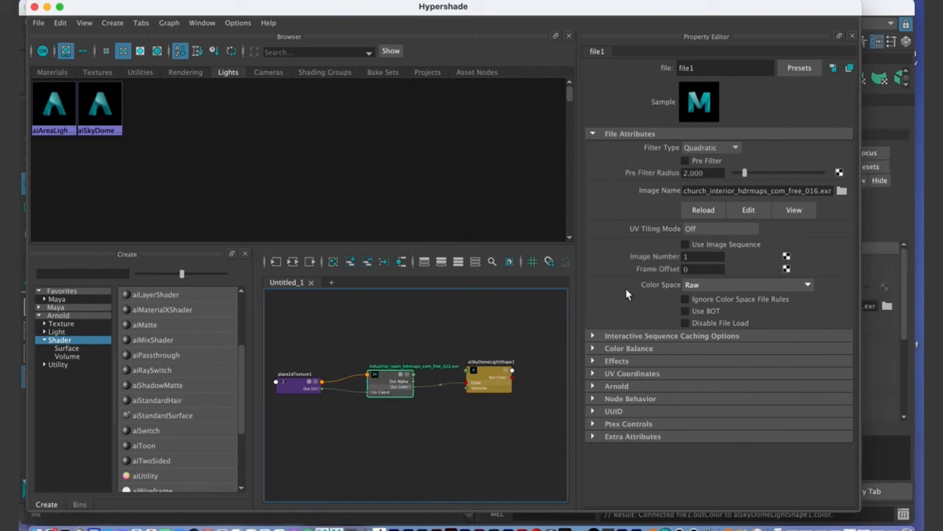
{"action": "left_click", "coordinate": [842, 190]}
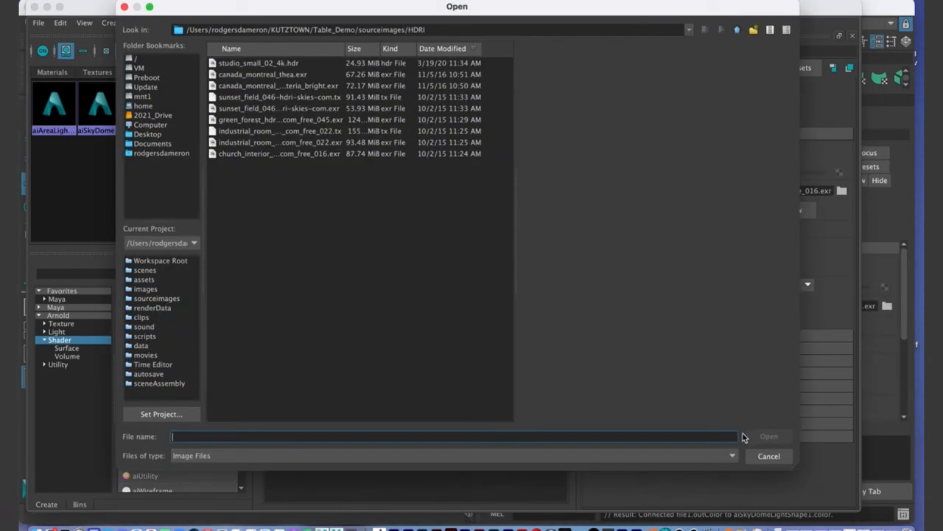
{"action": "left_click", "coordinate": [749, 455]}
{"action": "left_click_drag", "start_coordinate": [389, 381], "coordinate": [396, 382]}
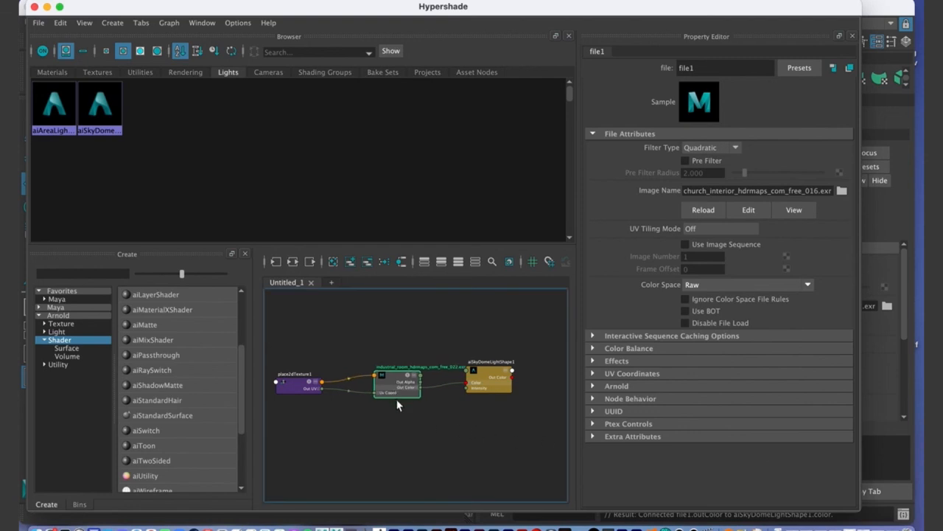
Step: Move Hypershade out of the way and inspect the church environment around the scene in the perspective view
{"action": "right_click_drag", "start_coordinate": [360, 369], "coordinate": [530, 375], "text": "alt"}
{"action": "middle_click_drag", "start_coordinate": [426, 365], "coordinate": [335, 356], "text": "alt"}
{"action": "right_click_drag", "start_coordinate": [400, 356], "coordinate": [342, 352], "text": "alt"}
{"action": "left_click_drag", "start_coordinate": [133, 10], "coordinate": [626, 331]}
{"action": "right_click_drag", "start_coordinate": [413, 321], "coordinate": [341, 235], "text": "alt"}
{"action": "left_click_drag", "start_coordinate": [341, 236], "coordinate": [378, 240], "text": "alt"}
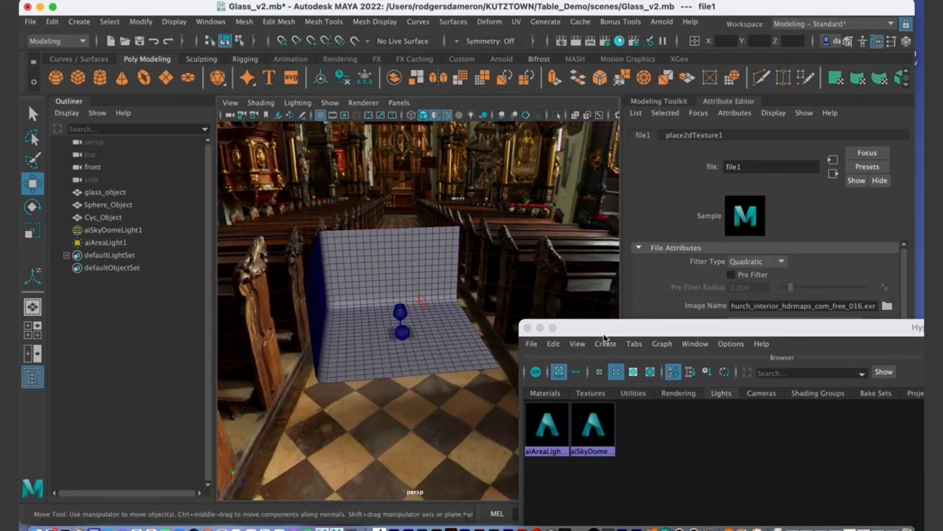
Step: Bring Hypershade back into view and rename the HDR file node as "Image File Churhc"
{"action": "double_click", "coordinate": [606, 330]}
{"action": "scroll", "coordinate": [487, 409], "scroll_direction": "up", "scroll_amount": 3}
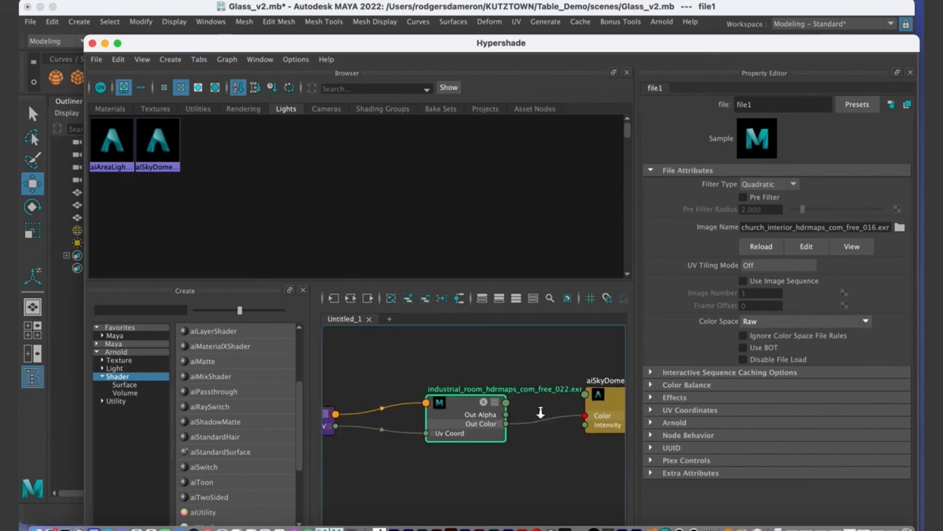
{"action": "left_click_drag", "start_coordinate": [438, 418], "coordinate": [415, 424]}
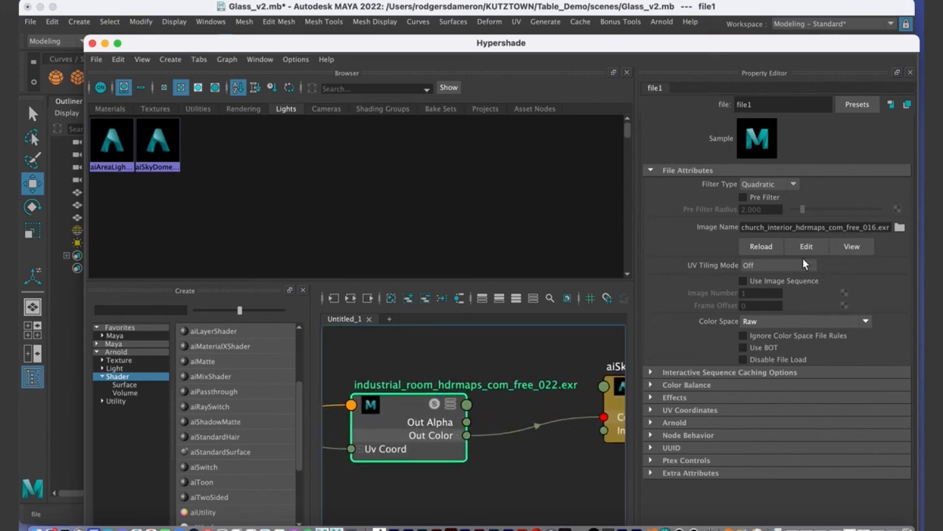
{"action": "middle_click_drag", "start_coordinate": [513, 403], "coordinate": [516, 402], "text": "alt"}
{"action": "double_click", "coordinate": [476, 385]}
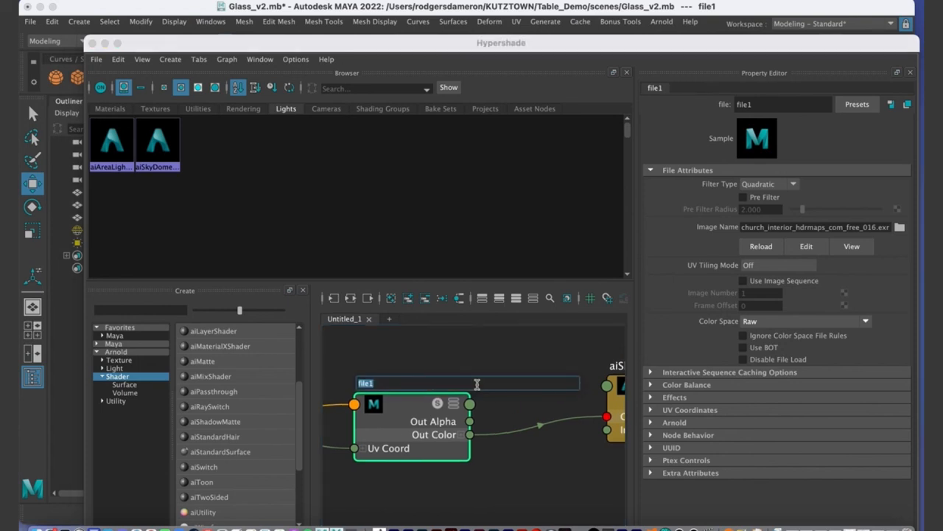
{"action": "left_click", "coordinate": [507, 479]}
{"action": "double_click", "coordinate": [404, 384]}
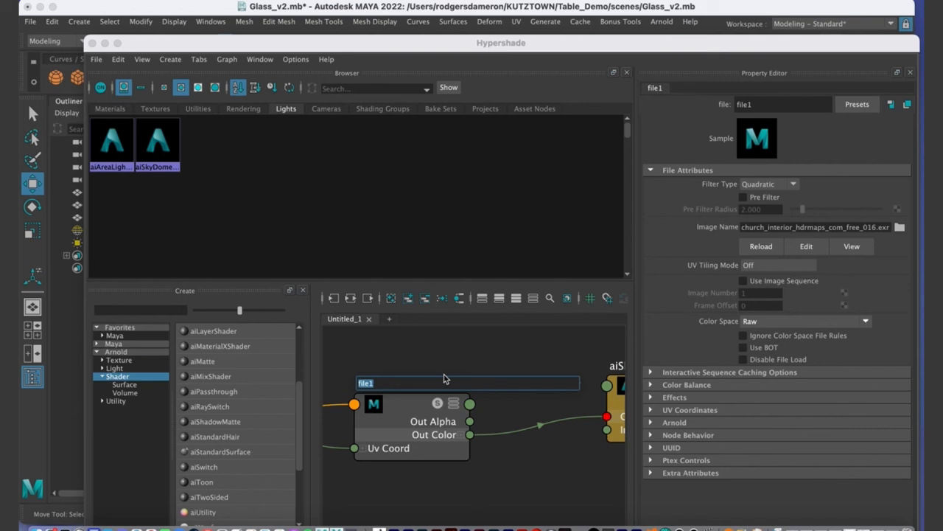
{"action": "type", "text": "Image File Churhc"}
{"action": "key", "text": "Return"}
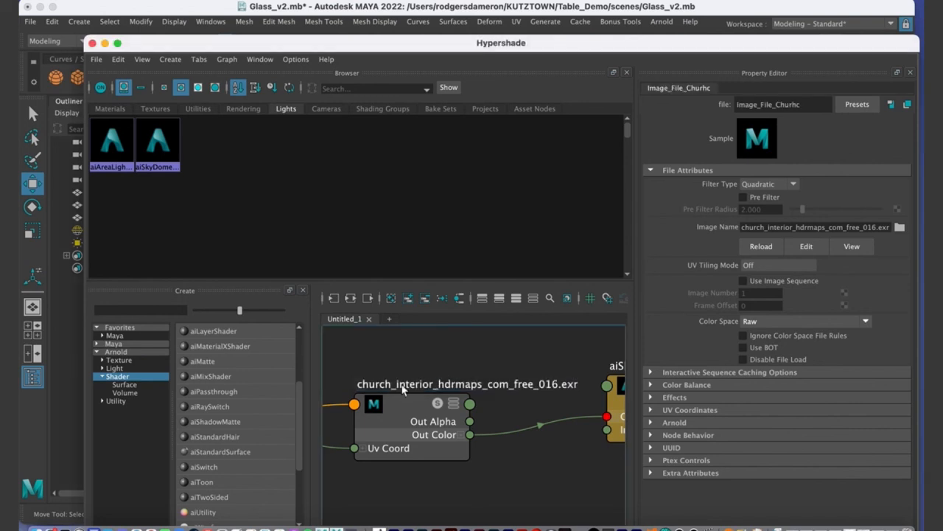
{"action": "middle_click_drag", "start_coordinate": [456, 410], "coordinate": [479, 375], "text": "alt"}
{"action": "scroll", "coordinate": [479, 375], "scroll_direction": "down", "scroll_amount": 1}
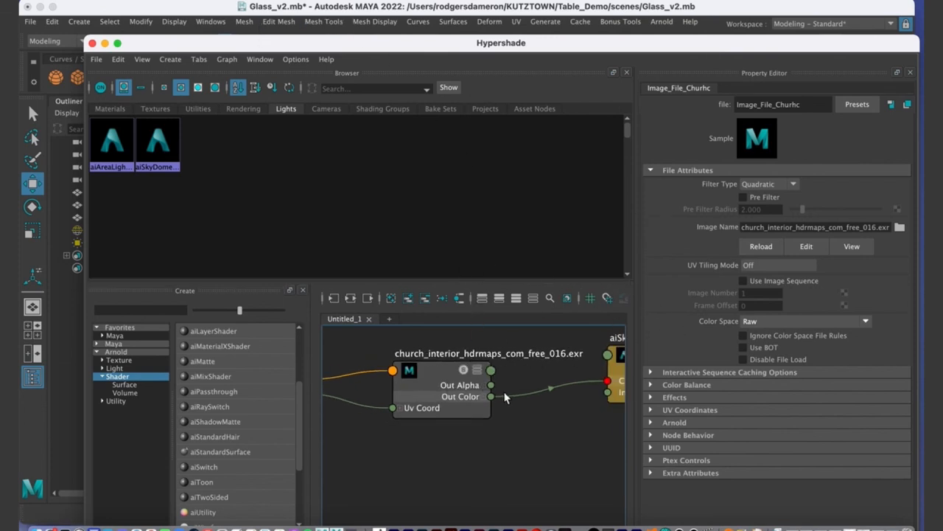
{"action": "middle_click_drag", "start_coordinate": [505, 398], "coordinate": [490, 434], "text": "alt"}
{"action": "scroll", "coordinate": [439, 415], "scroll_direction": "down", "scroll_amount": 1}
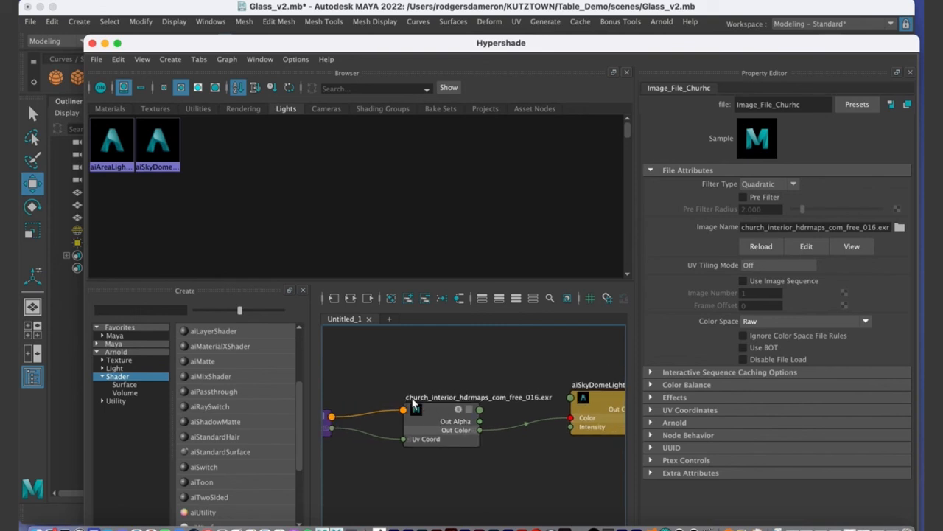
{"action": "double_click", "coordinate": [412, 400]}
{"action": "left_click", "coordinate": [458, 497]}
Step: Move Hypershade aside and frame the wine glass and sphere up close against the cyc in the perspective view
{"action": "left_click_drag", "start_coordinate": [264, 42], "coordinate": [862, 309]}
{"action": "left_click_drag", "start_coordinate": [531, 318], "coordinate": [398, 327], "text": "alt"}
{"action": "right_click_drag", "start_coordinate": [398, 326], "coordinate": [430, 331], "text": "alt"}
{"action": "left_click_drag", "start_coordinate": [430, 331], "coordinate": [381, 331], "text": "alt"}
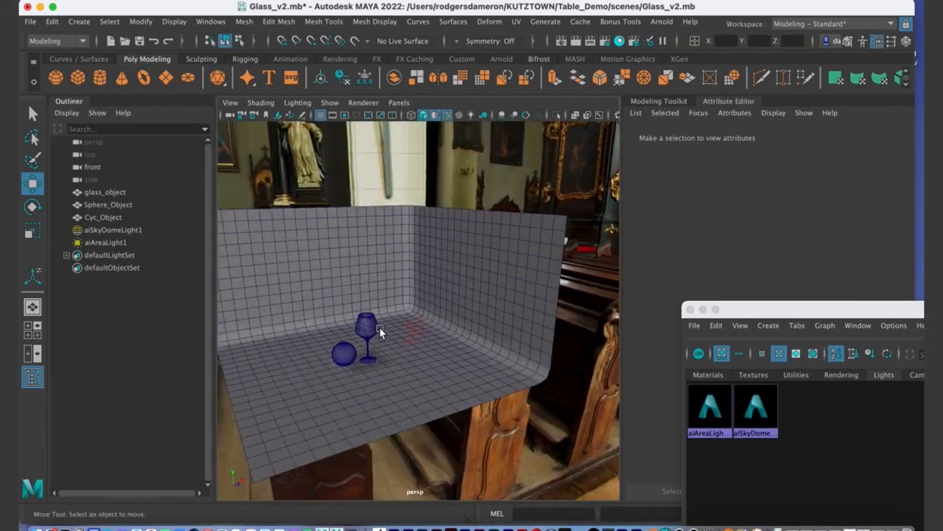
{"action": "middle_click_drag", "start_coordinate": [381, 331], "coordinate": [407, 300], "text": "alt"}
{"action": "right_click_drag", "start_coordinate": [407, 301], "coordinate": [652, 315], "text": "alt"}
{"action": "middle_click_drag", "start_coordinate": [446, 304], "coordinate": [326, 140], "text": "alt"}
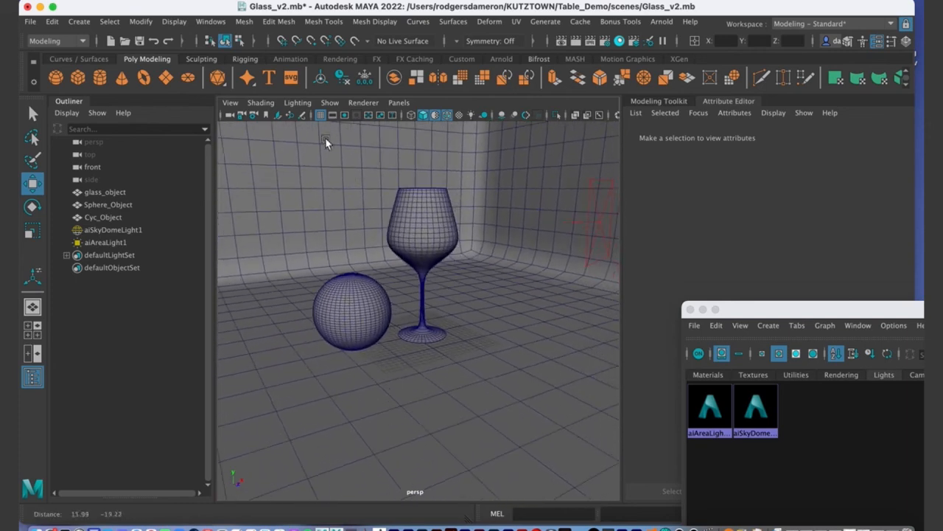
{"action": "right_click_drag", "start_coordinate": [301, 169], "coordinate": [395, 179], "text": "alt"}
{"action": "left_click_drag", "start_coordinate": [393, 179], "coordinate": [402, 187], "text": "alt"}
{"action": "middle_click_drag", "start_coordinate": [402, 187], "coordinate": [524, 250], "text": "alt"}
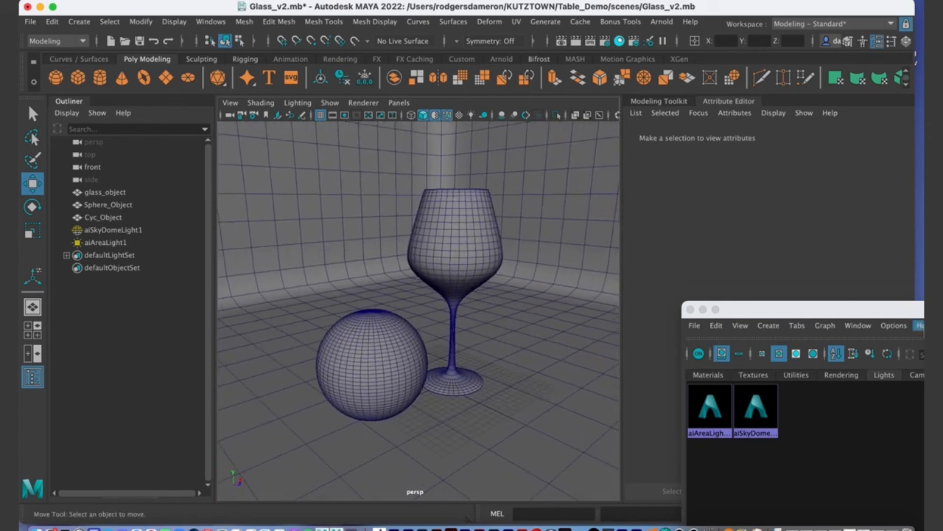
Step: Minimize Hypershade and render the perspective view with the church HDR in the Arnold RenderView
{"action": "left_click_drag", "start_coordinate": [808, 315], "coordinate": [438, 104]}
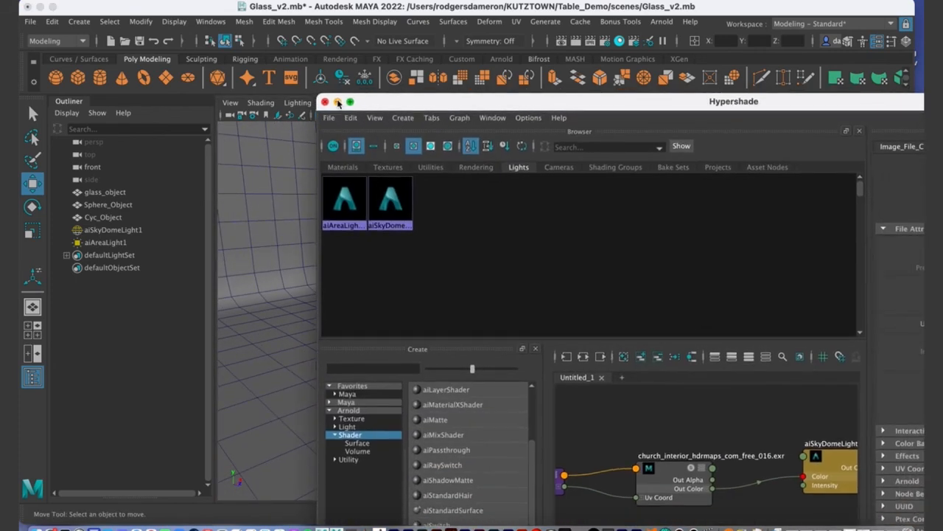
{"action": "left_click", "coordinate": [337, 101]}
{"action": "left_click", "coordinate": [874, 526]}
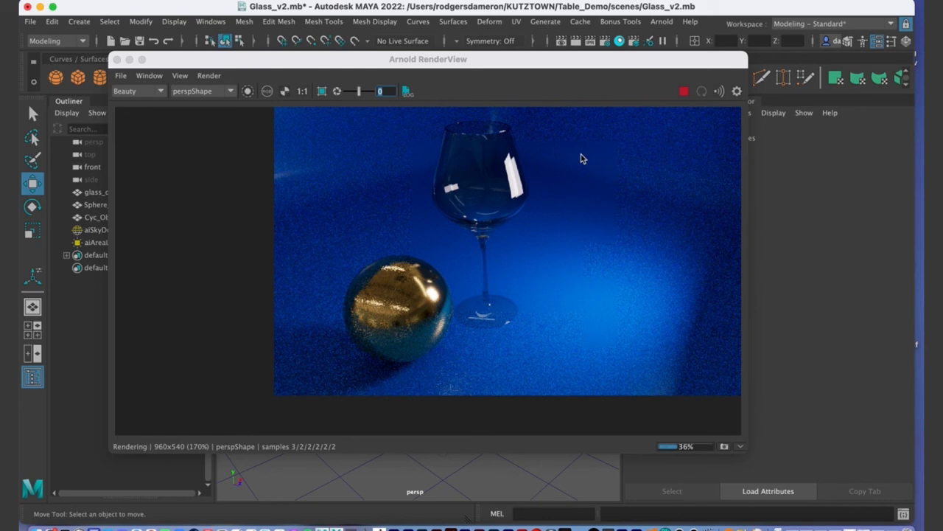
{"action": "left_click", "coordinate": [684, 91]}
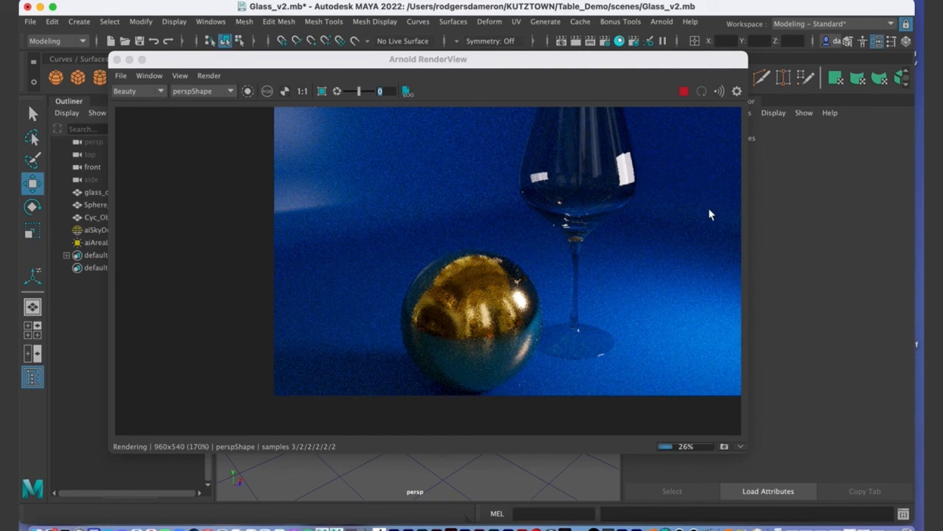
Step: Orbit the perspective view slightly around the glass and sphere, and bring the Arnold RenderView back over the viewport
{"action": "left_click_drag", "start_coordinate": [364, 63], "coordinate": [727, 87]}
{"action": "left_click_drag", "start_coordinate": [360, 286], "coordinate": [402, 294], "text": "alt"}
{"action": "left_click_drag", "start_coordinate": [668, 83], "coordinate": [312, 28]}
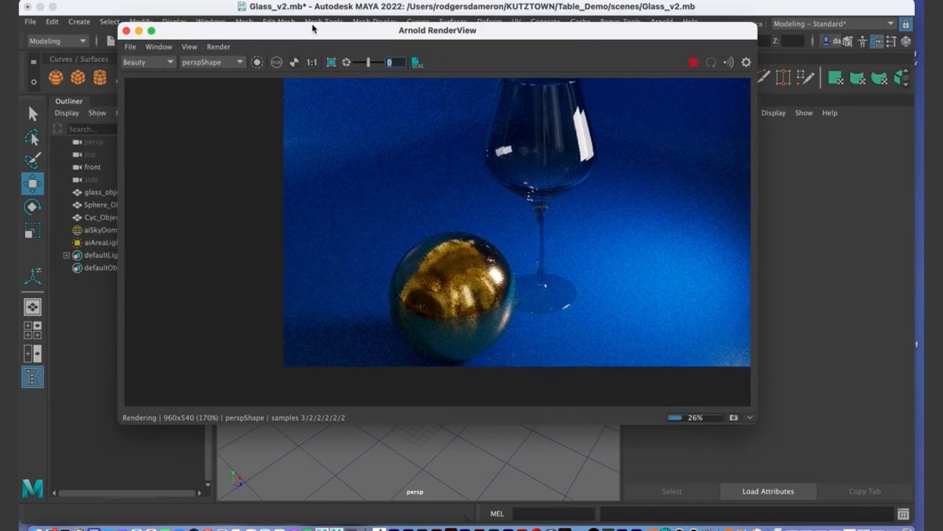